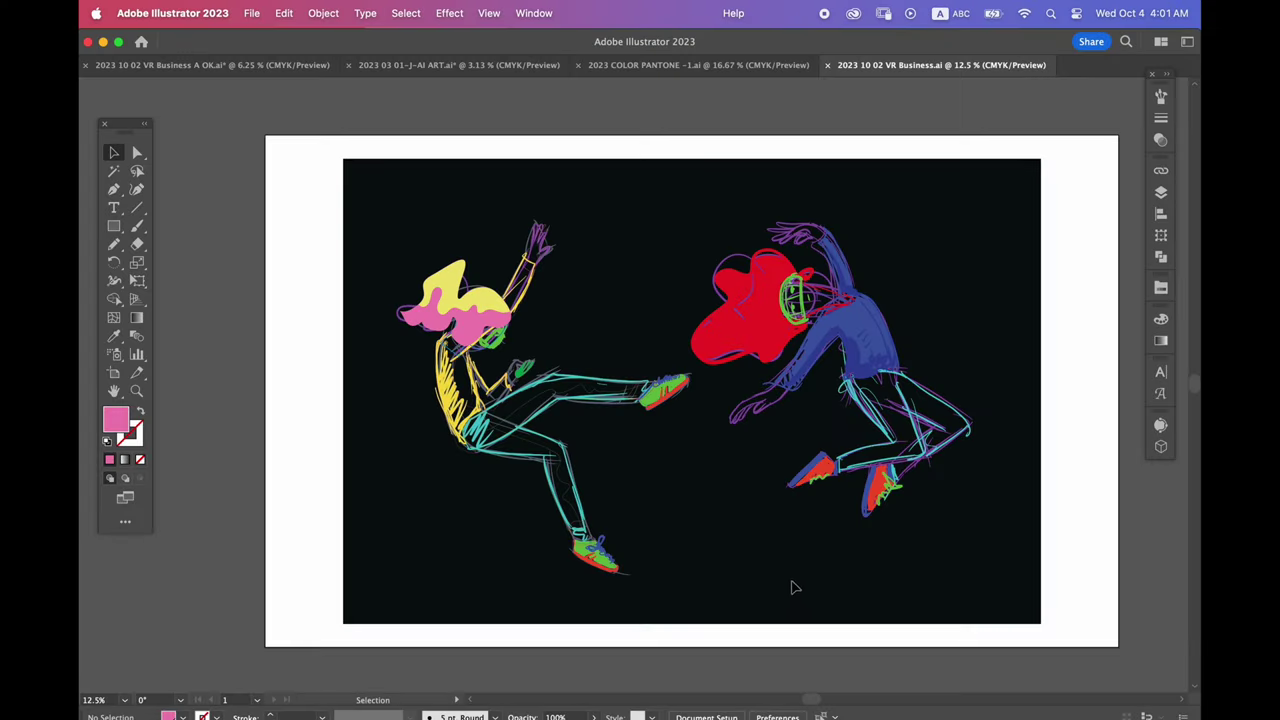
Undo the pink and yellow hair fills on the left dancer's head
{"action": "key", "text": "a"}
{"action": "key", "text": "cmd+z"}
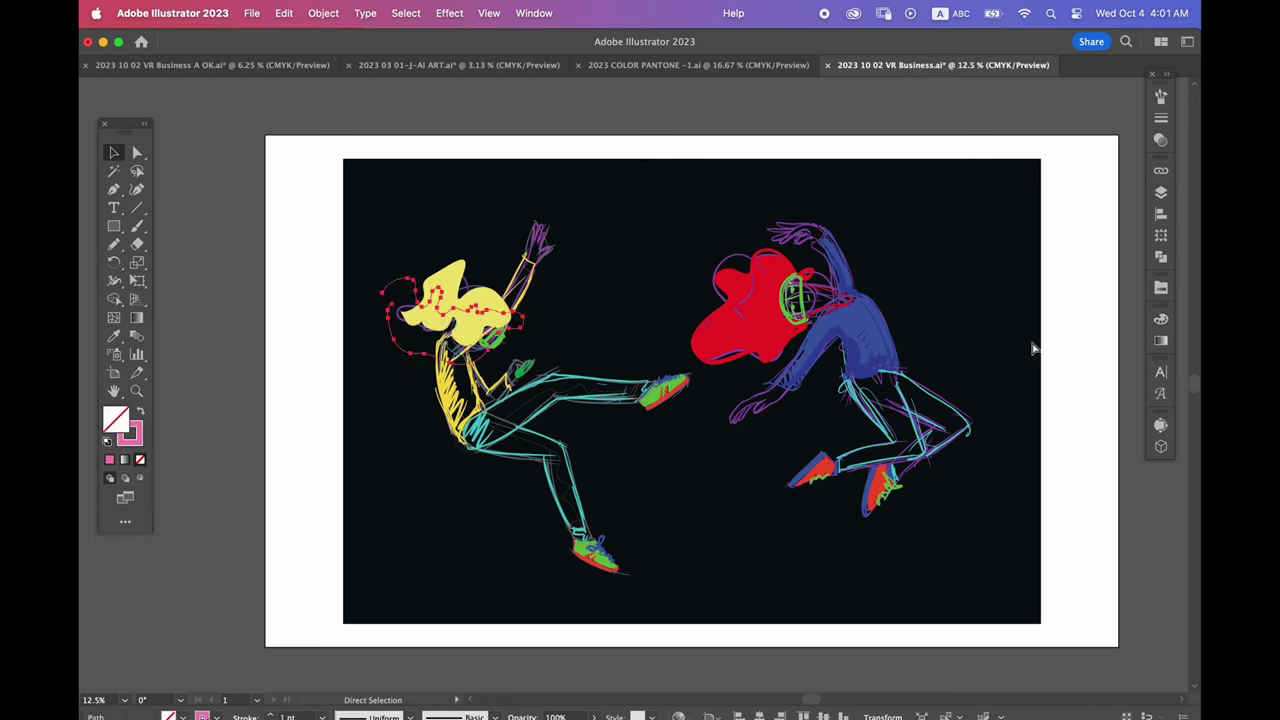
{"action": "key", "text": "cmd+z"}
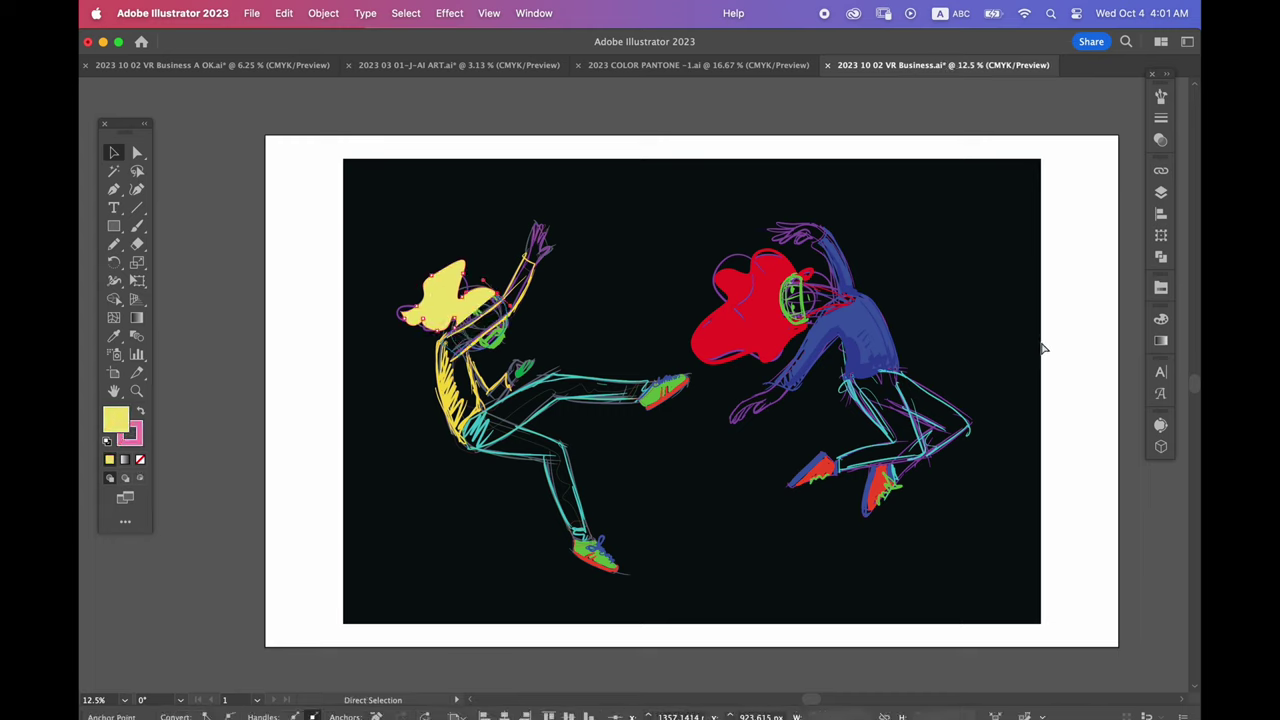
{"action": "key", "text": "cmd+z"}
{"action": "key", "text": "cmd+z"}
{"action": "key", "text": "super+z"}
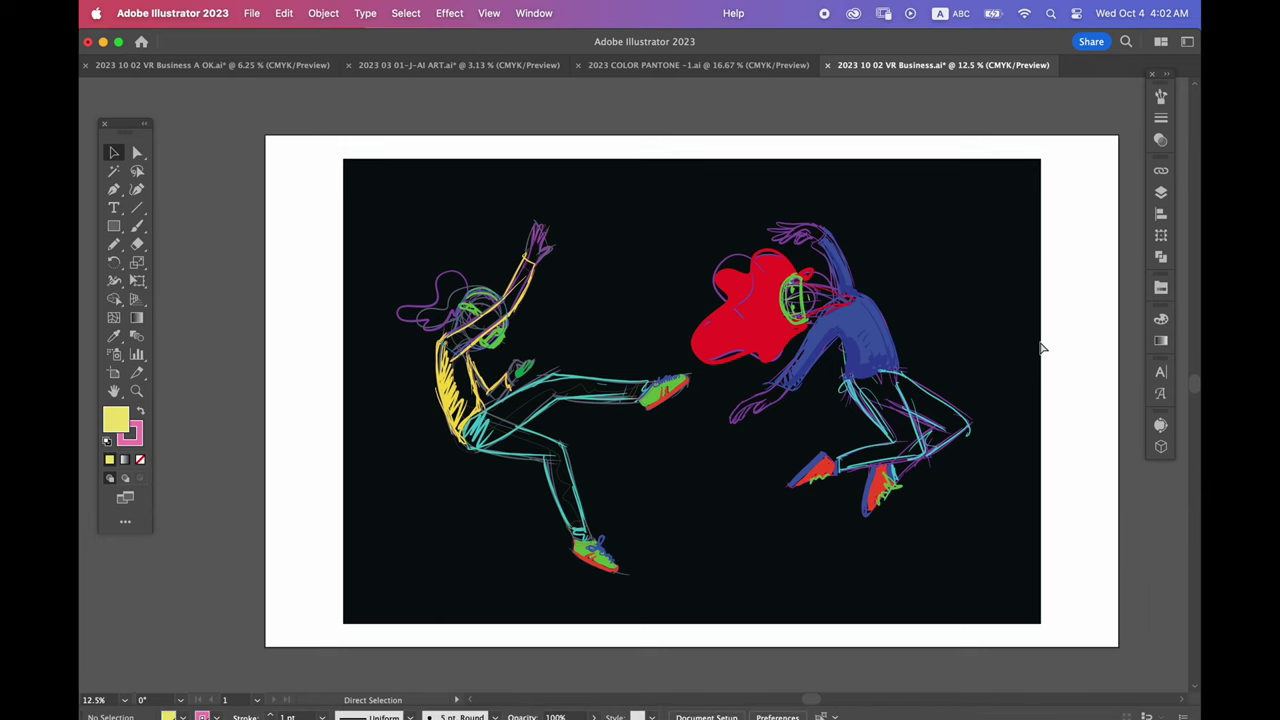
{"action": "key", "text": "super+z"}
{"action": "key", "text": "super+z"}
{"action": "key", "text": "super+z"}
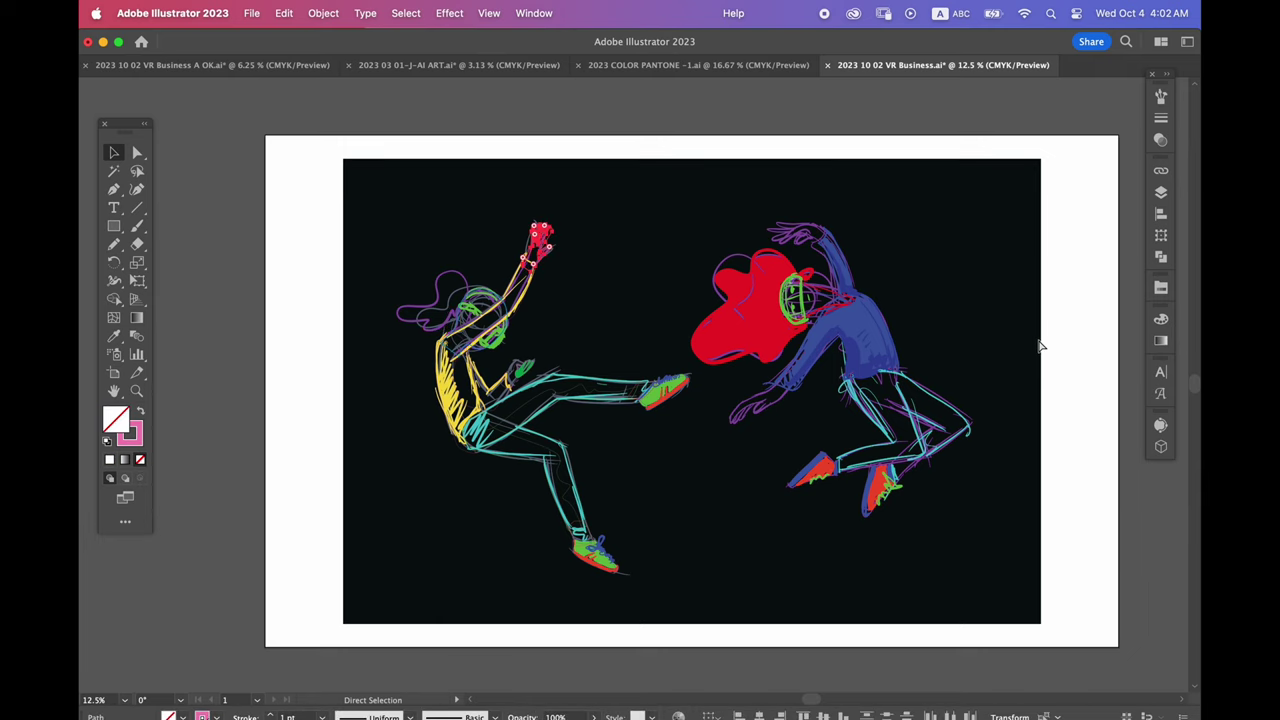
Zoom in on the raised hand and undo its recent anchor-point edits
{"action": "key", "text": "super+equal"}
{"action": "key", "text": "super+equal"}
{"action": "key", "text": "super+equal"}
{"action": "key", "text": "super+equal"}
{"action": "key", "text": "super+equal"}
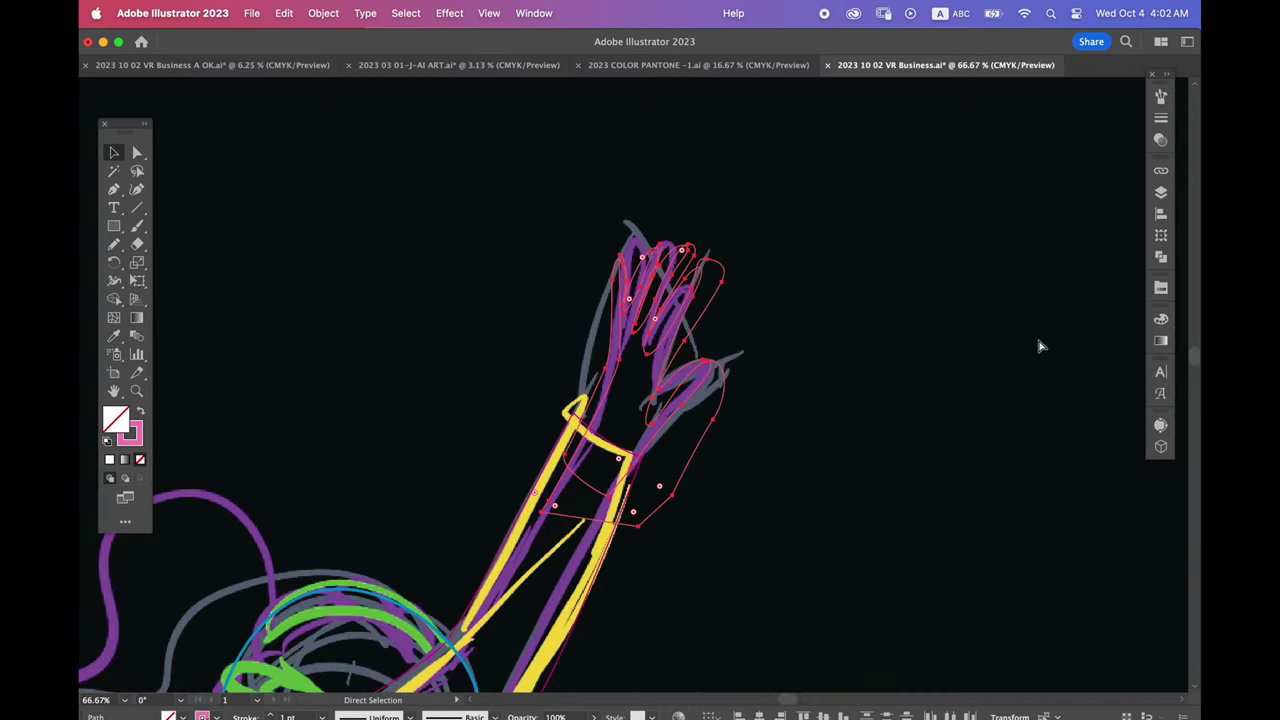
{"action": "key", "text": "super+minus"}
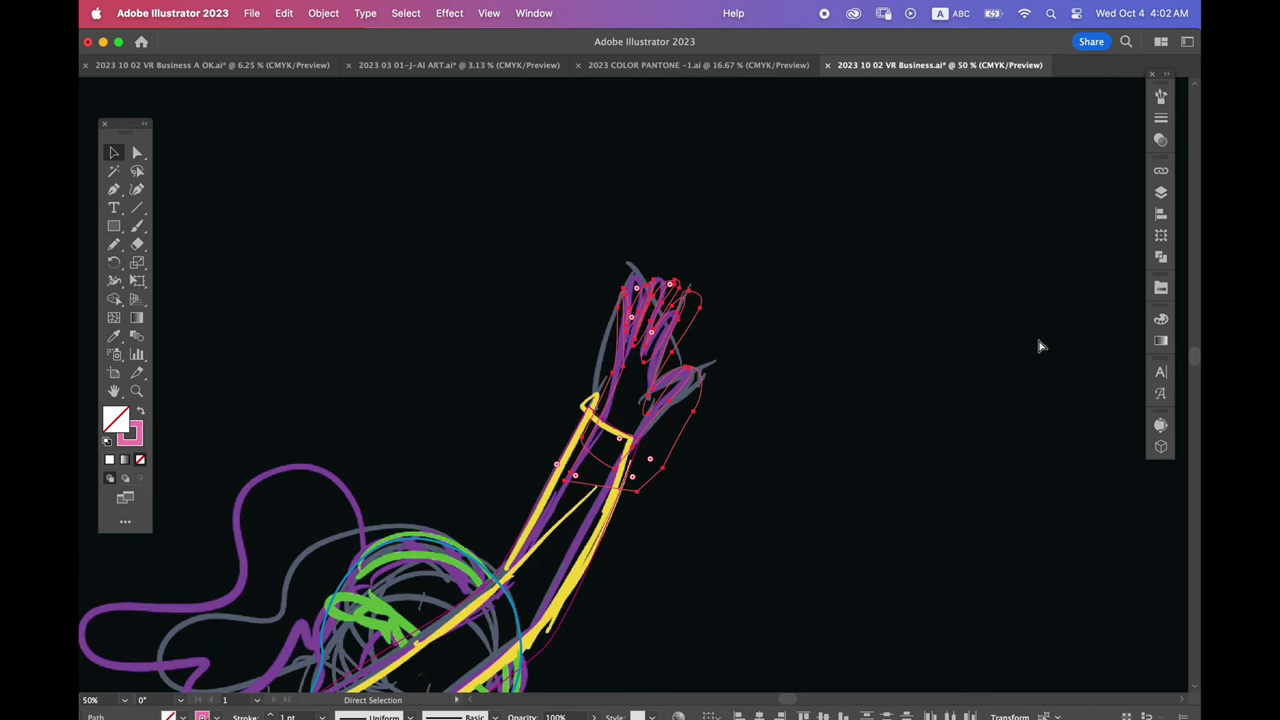
{"action": "key", "text": "super+z"}
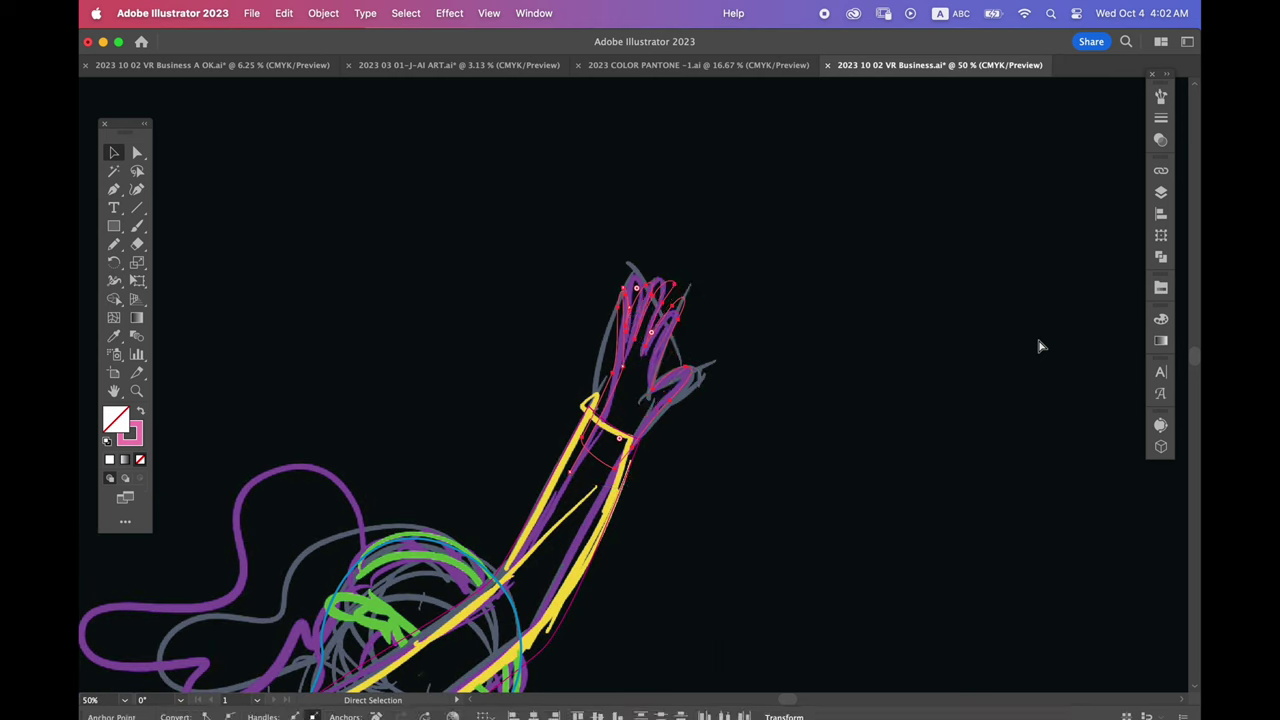
{"action": "key", "text": "super+z"}
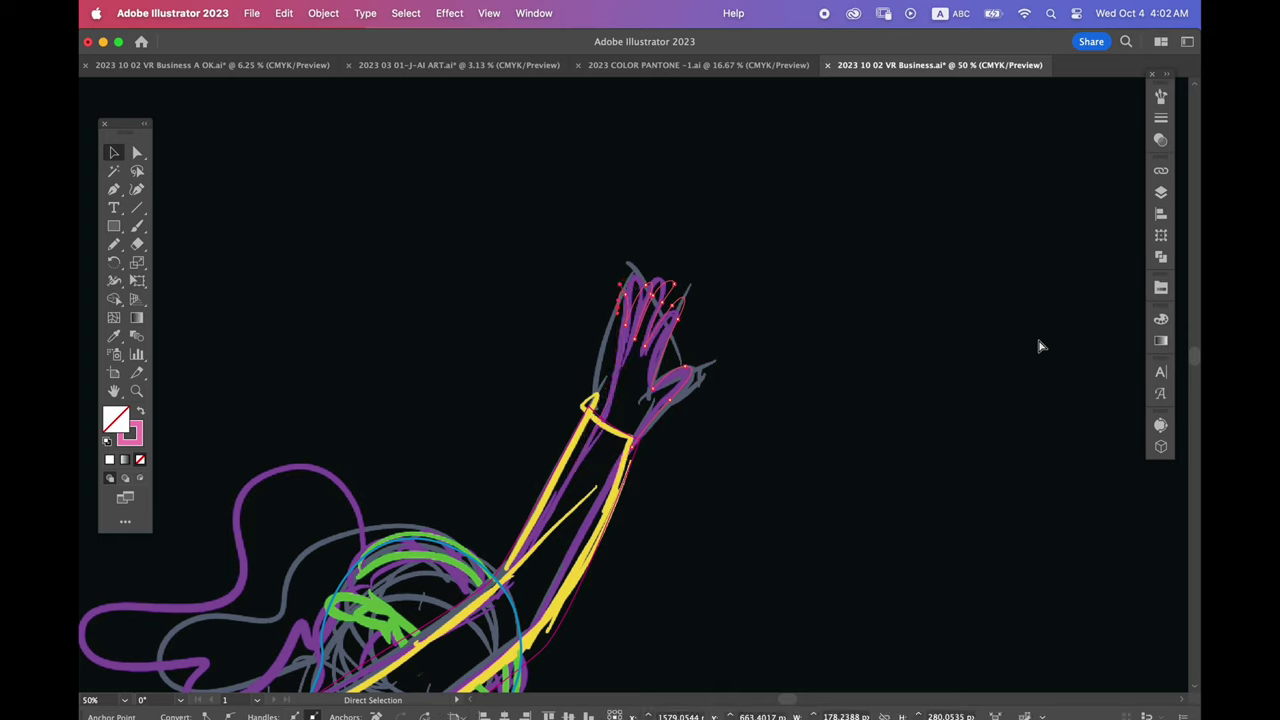
{"action": "key", "text": "super+z"}
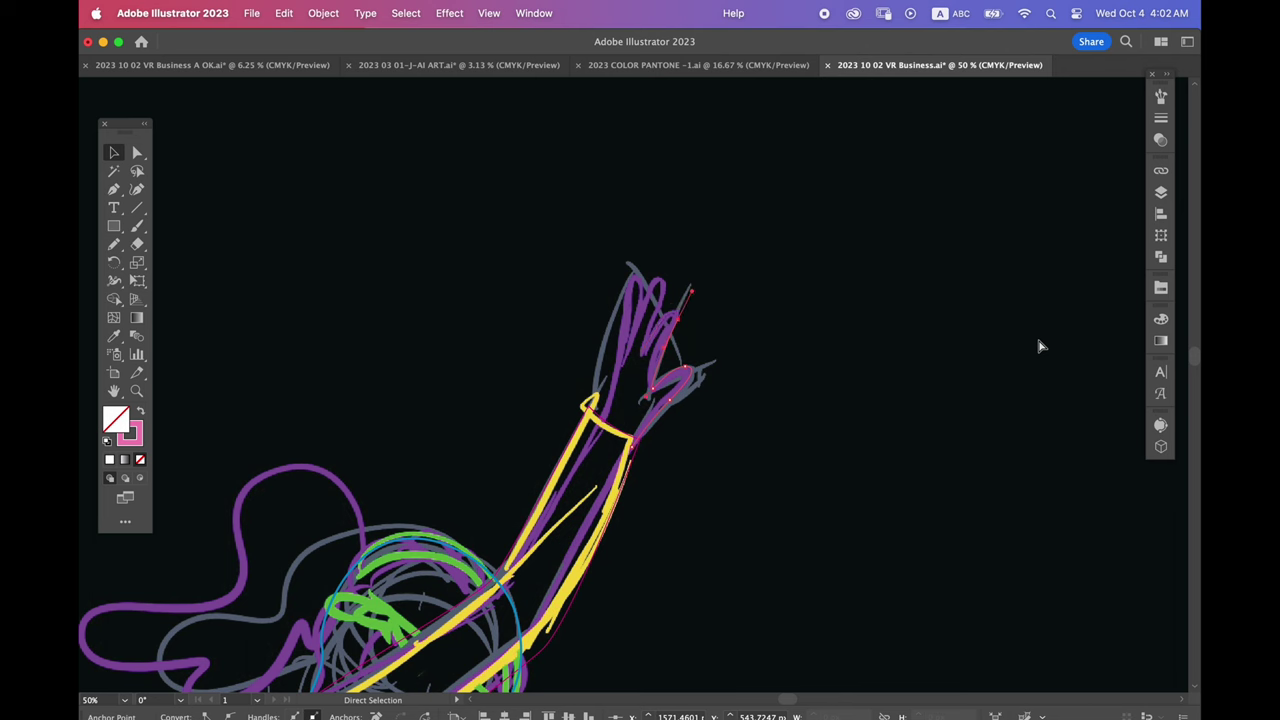
{"action": "key", "text": "super+minus"}
{"action": "key", "text": "super+minus"}
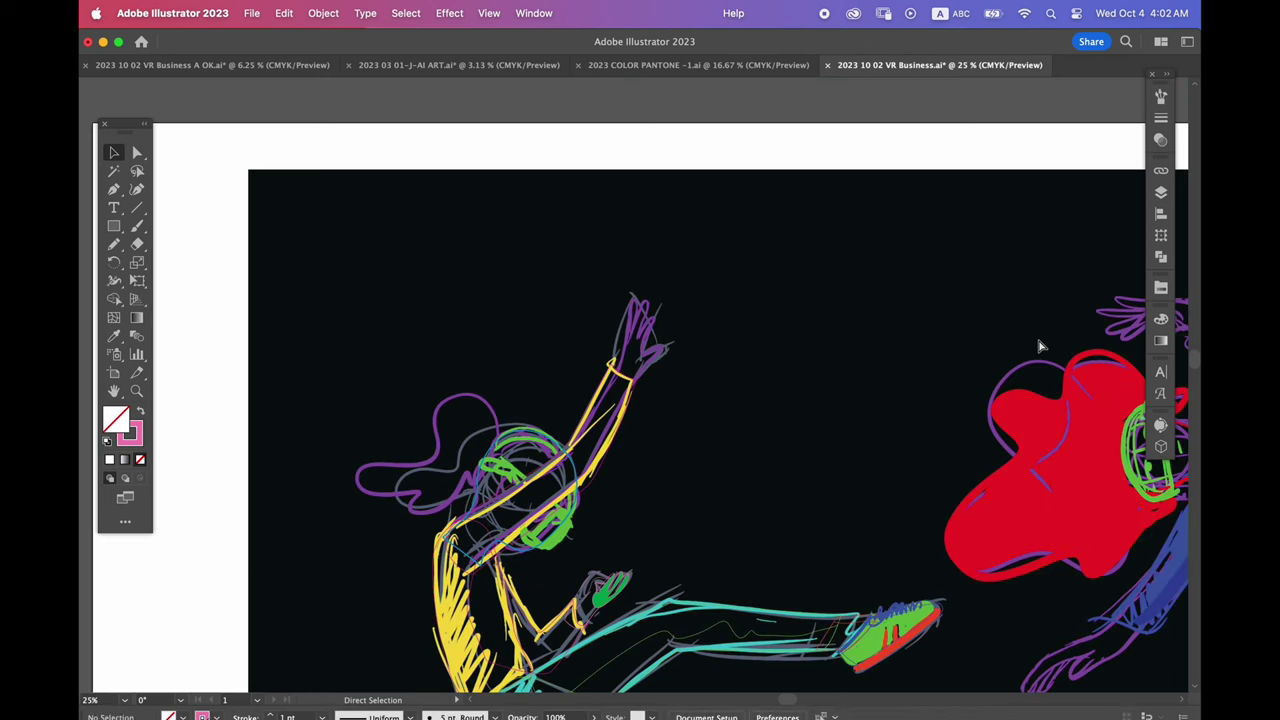
{"action": "key", "text": "super+z"}
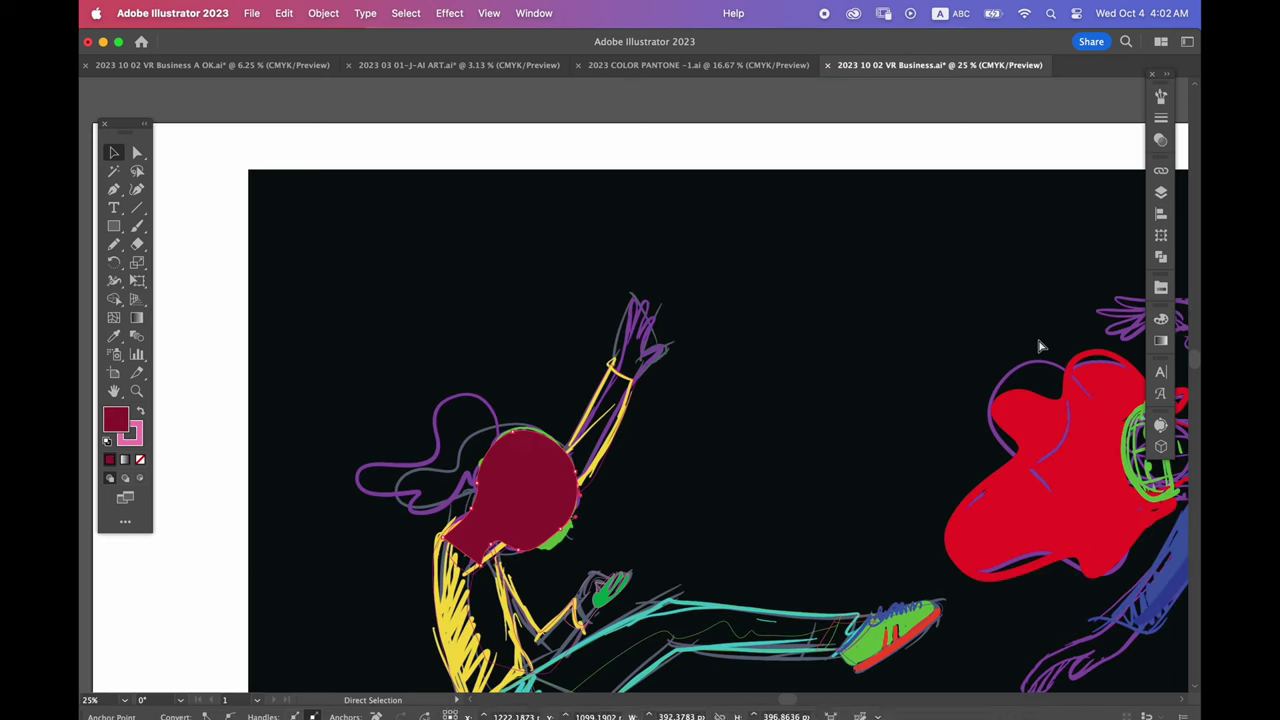
{"action": "key", "text": "super+z"}
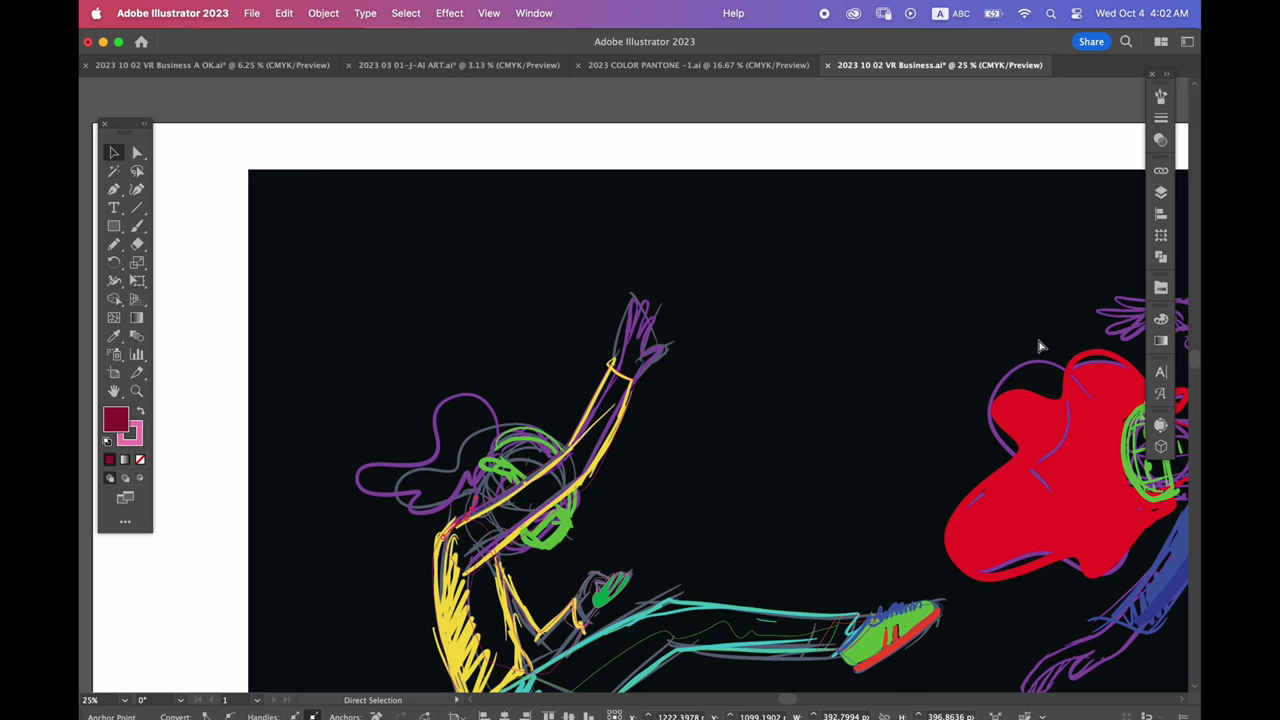
{"action": "key", "text": "super+z"}
{"action": "key", "text": "super+z"}
{"action": "key", "text": "super+z"}
{"action": "key", "text": "super+z"}
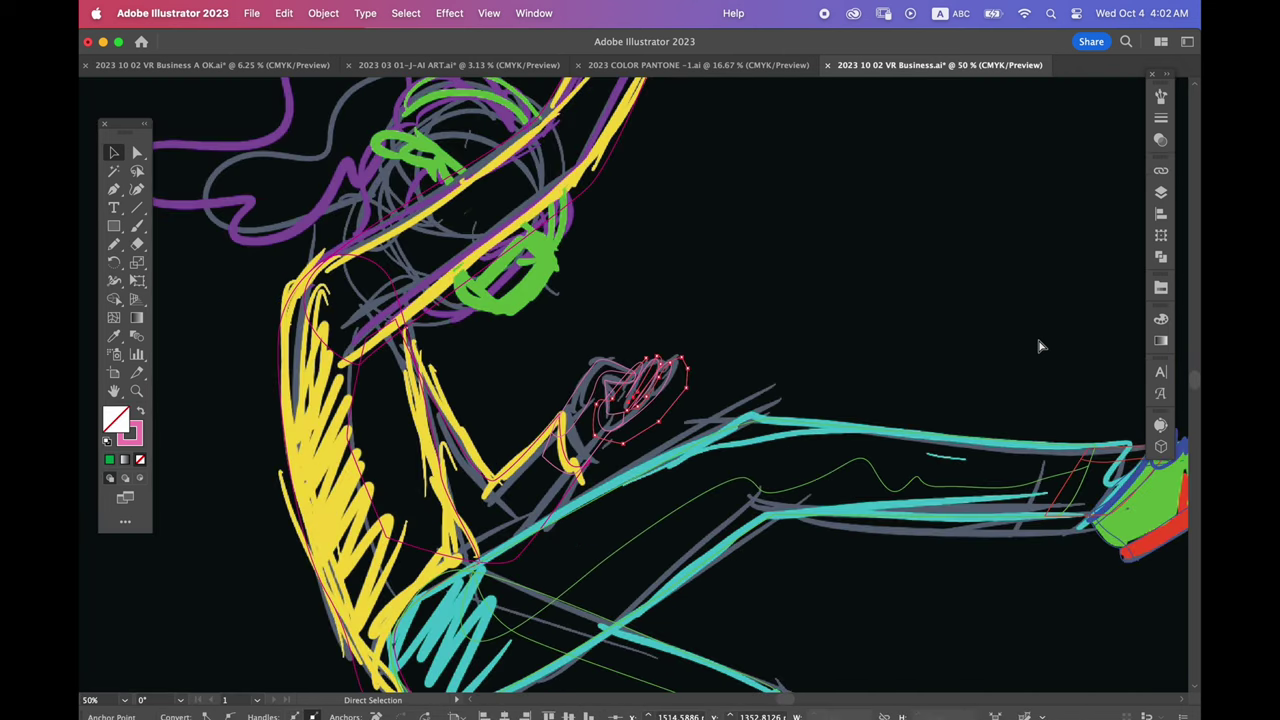
{"action": "key", "text": "super+z"}
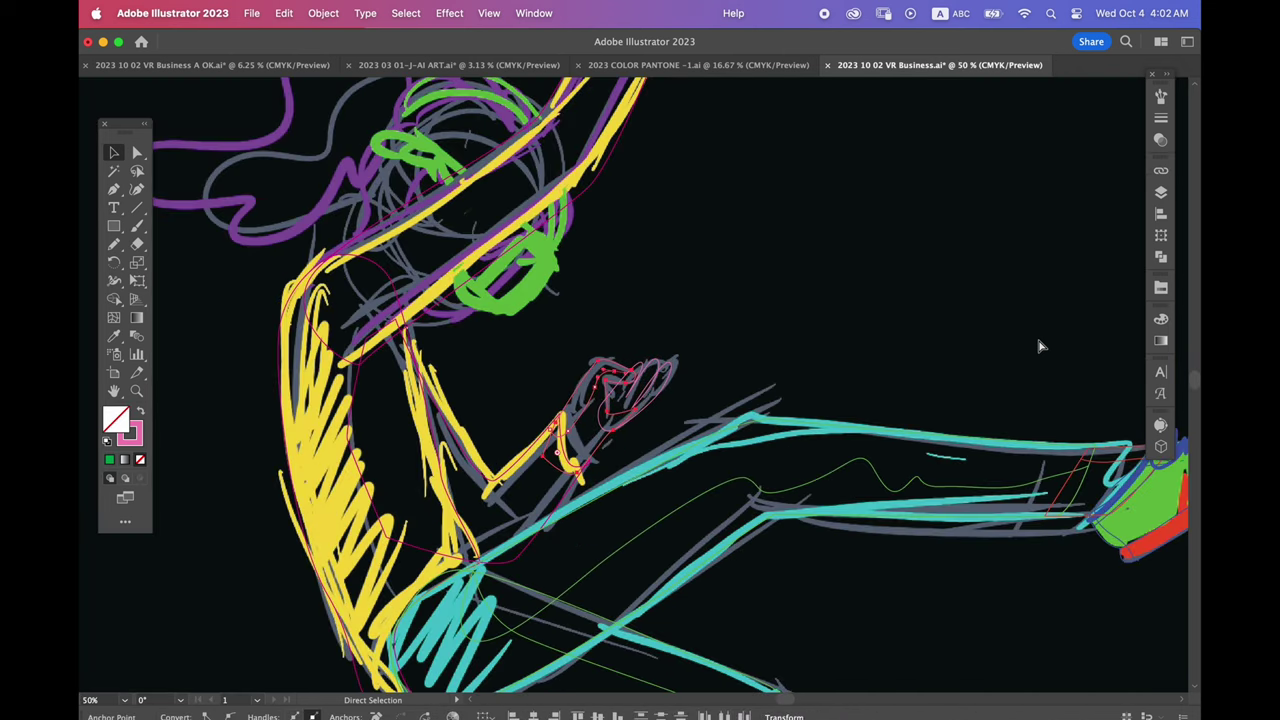
{"action": "key", "text": "super+z"}
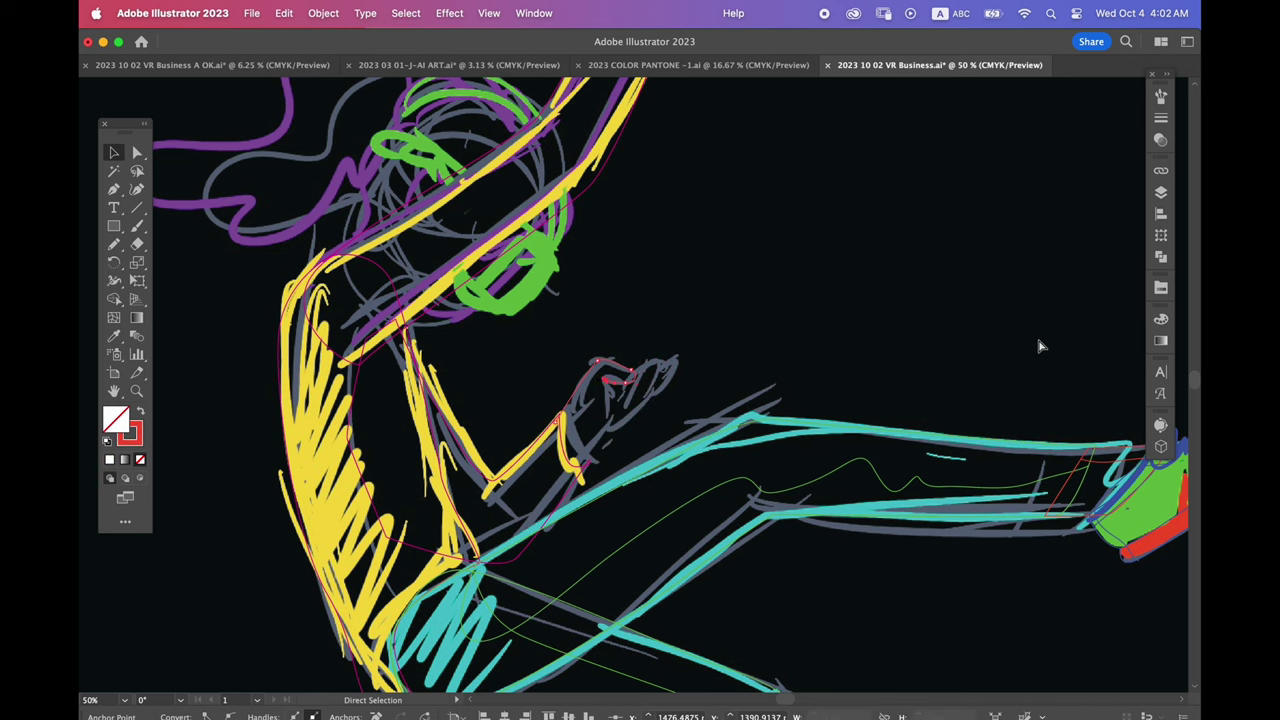
{"action": "key", "text": "super+z"}
{"action": "key", "text": "super+z"}
{"action": "key", "text": "super+z"}
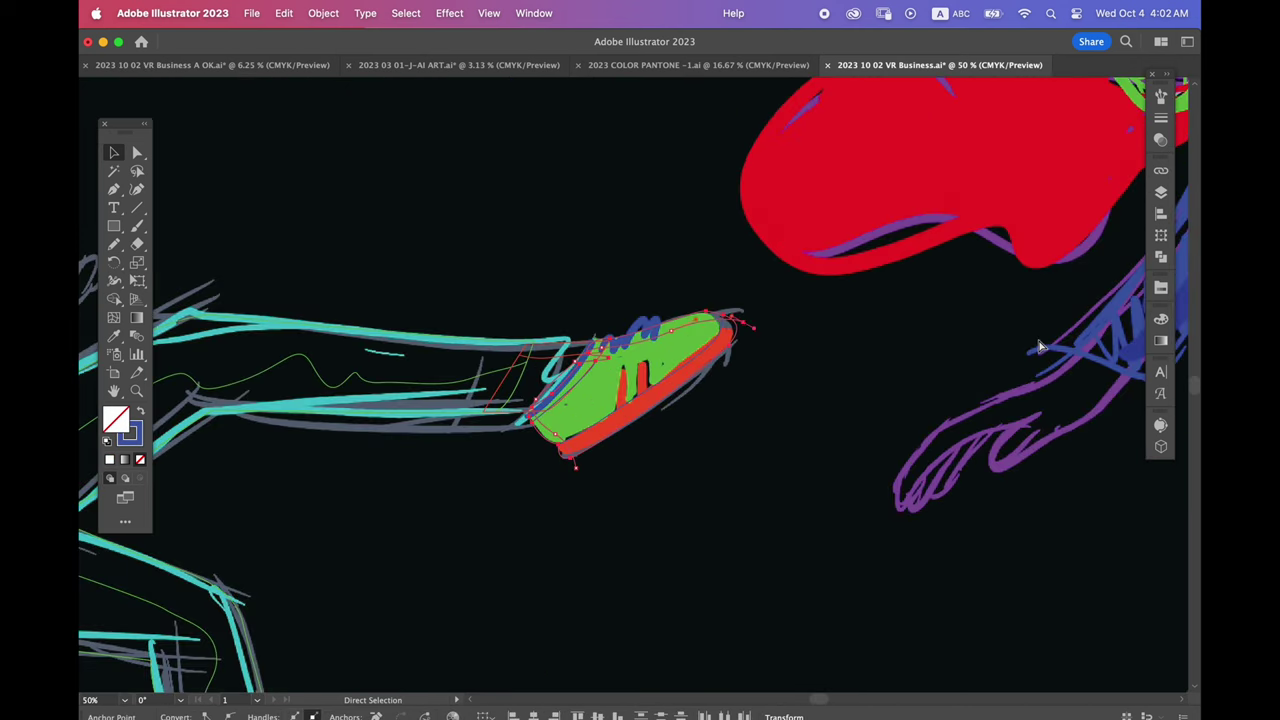
{"action": "key", "text": "super+z"}
{"action": "key", "text": "super+z"}
{"action": "key", "text": "super+z"}
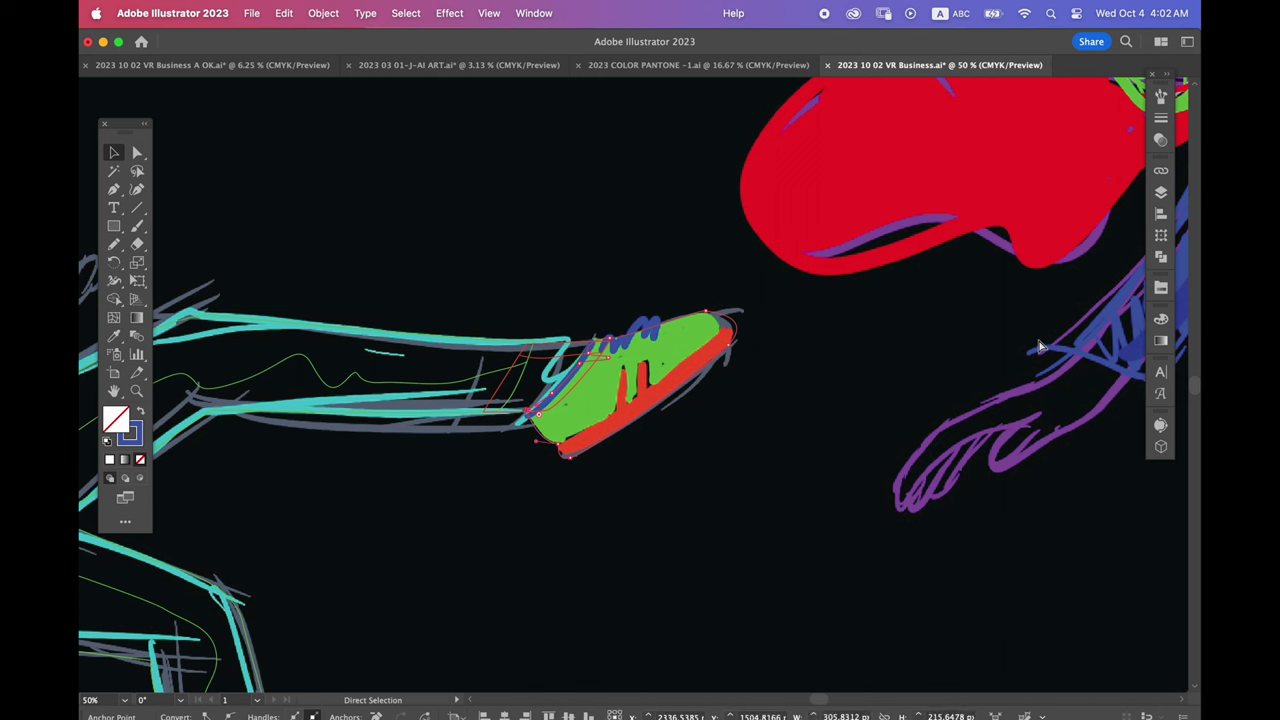
{"action": "key", "text": "super+z"}
{"action": "key", "text": "super+z"}
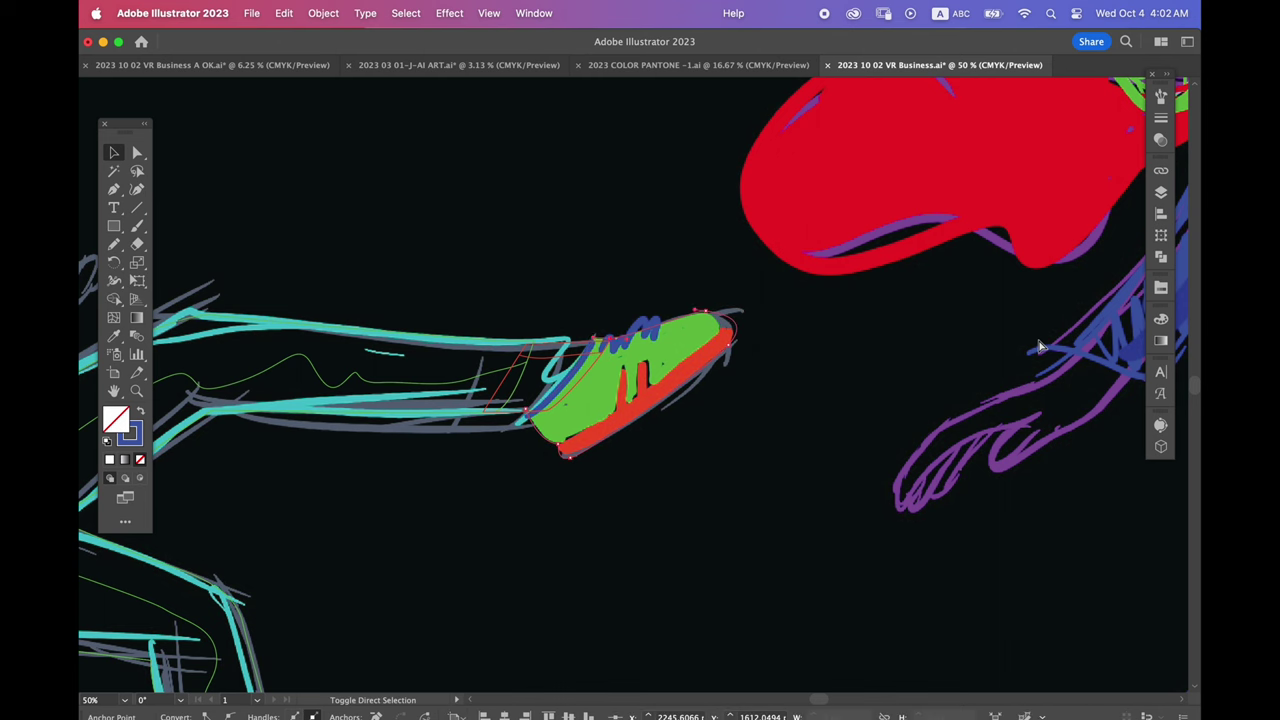
{"action": "key", "text": "super+minus"}
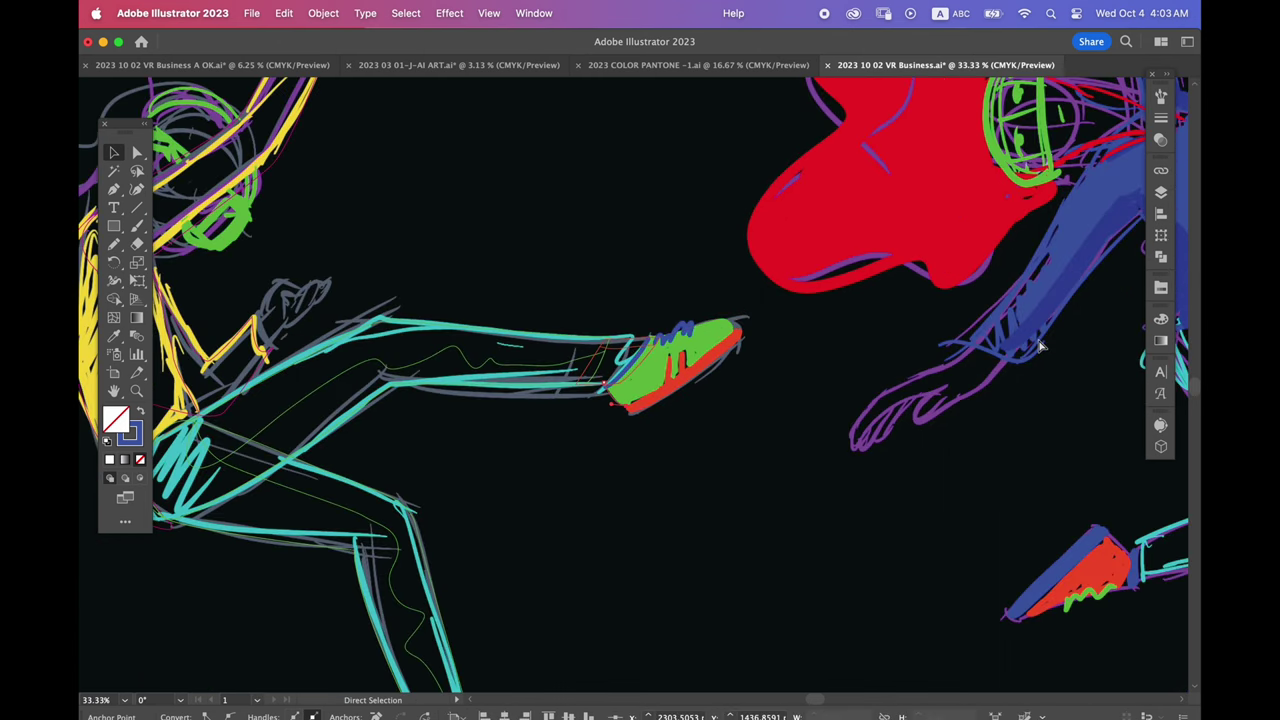
{"action": "key", "text": "super+z"}
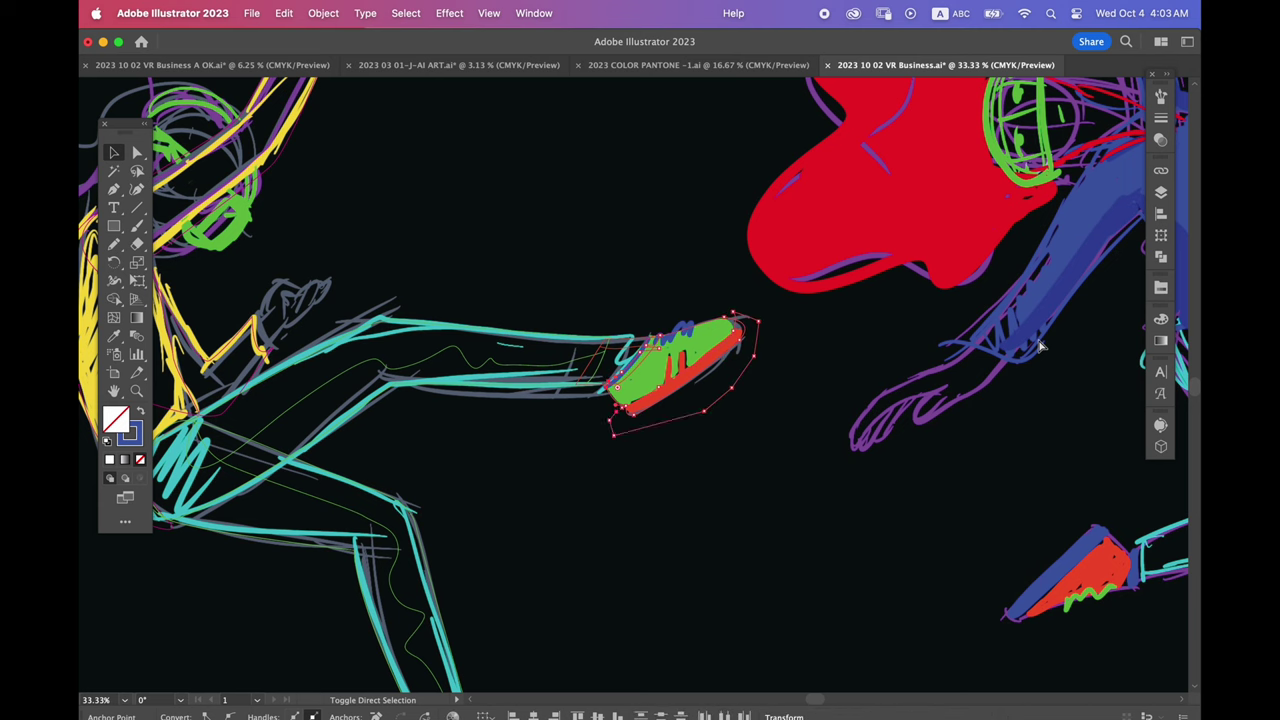
{"action": "key", "text": "super+z"}
{"action": "key", "text": "super+z"}
{"action": "key", "text": "super+z"}
{"action": "key", "text": "super+minus"}
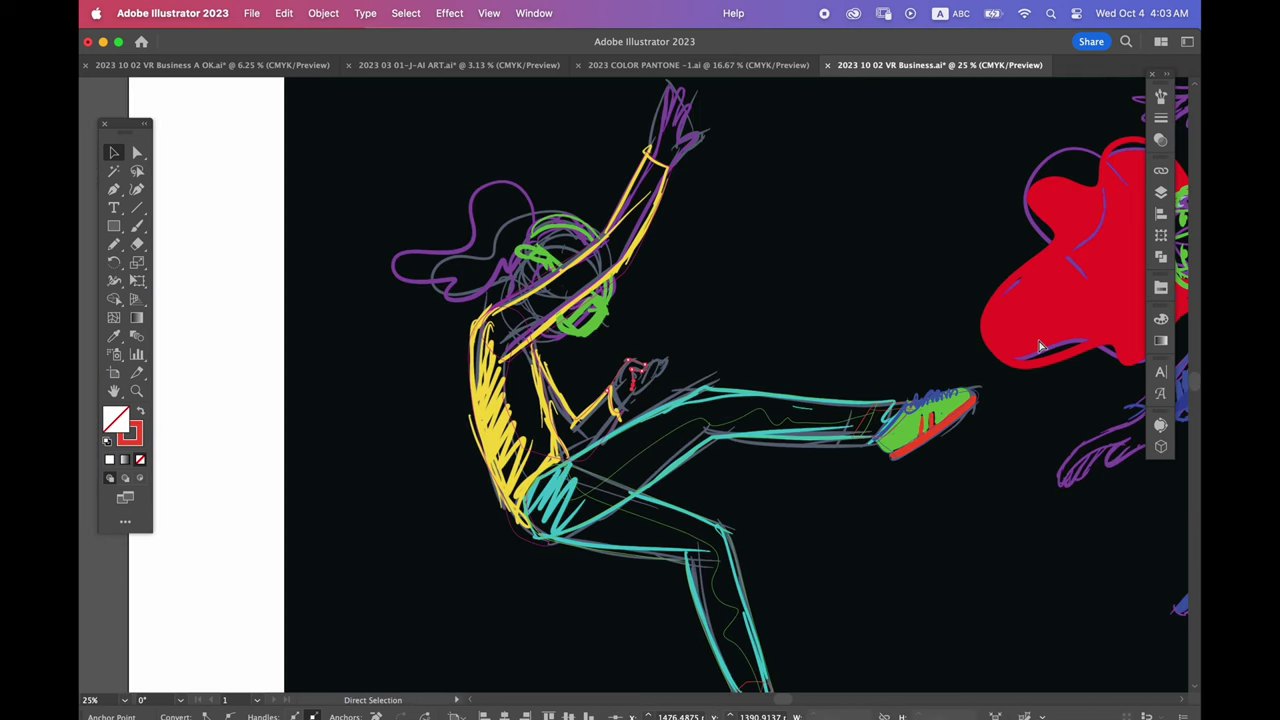
{"action": "key", "text": "super+z"}
{"action": "key", "text": "super+equal"}
{"action": "key", "text": "super+equal"}
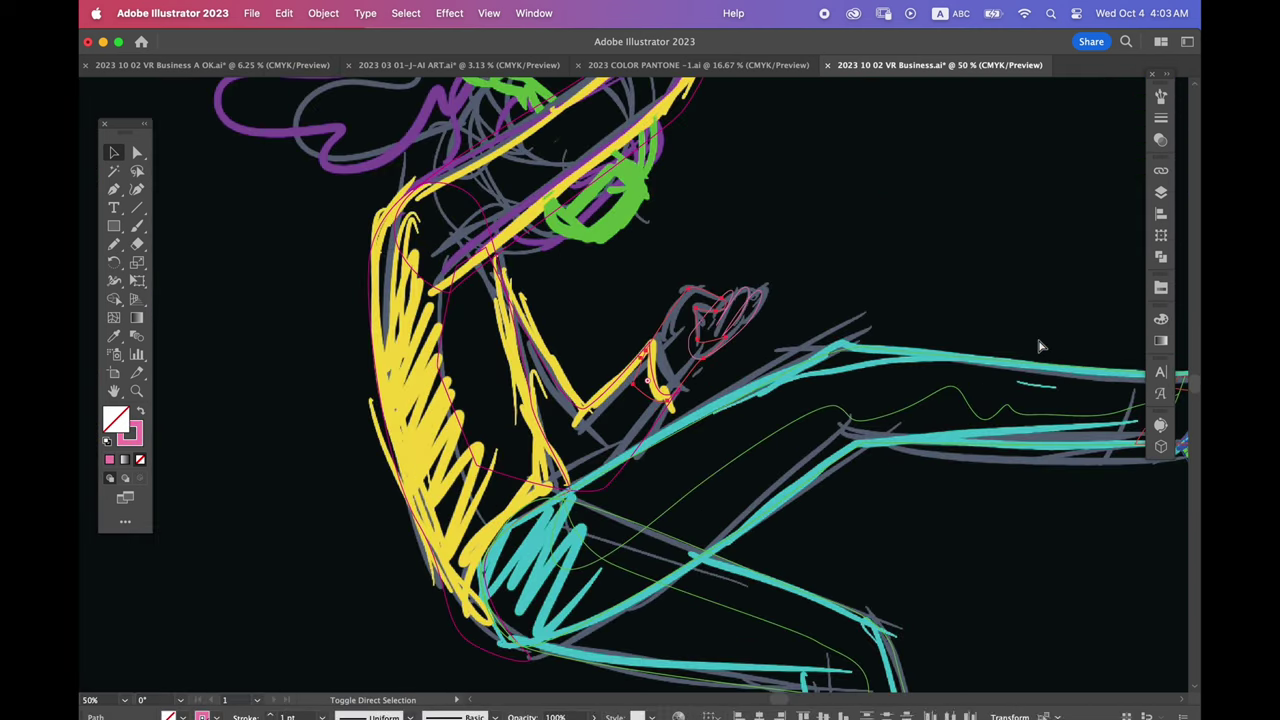
{"action": "key", "text": "super+z"}
{"action": "key", "text": "super+z"}
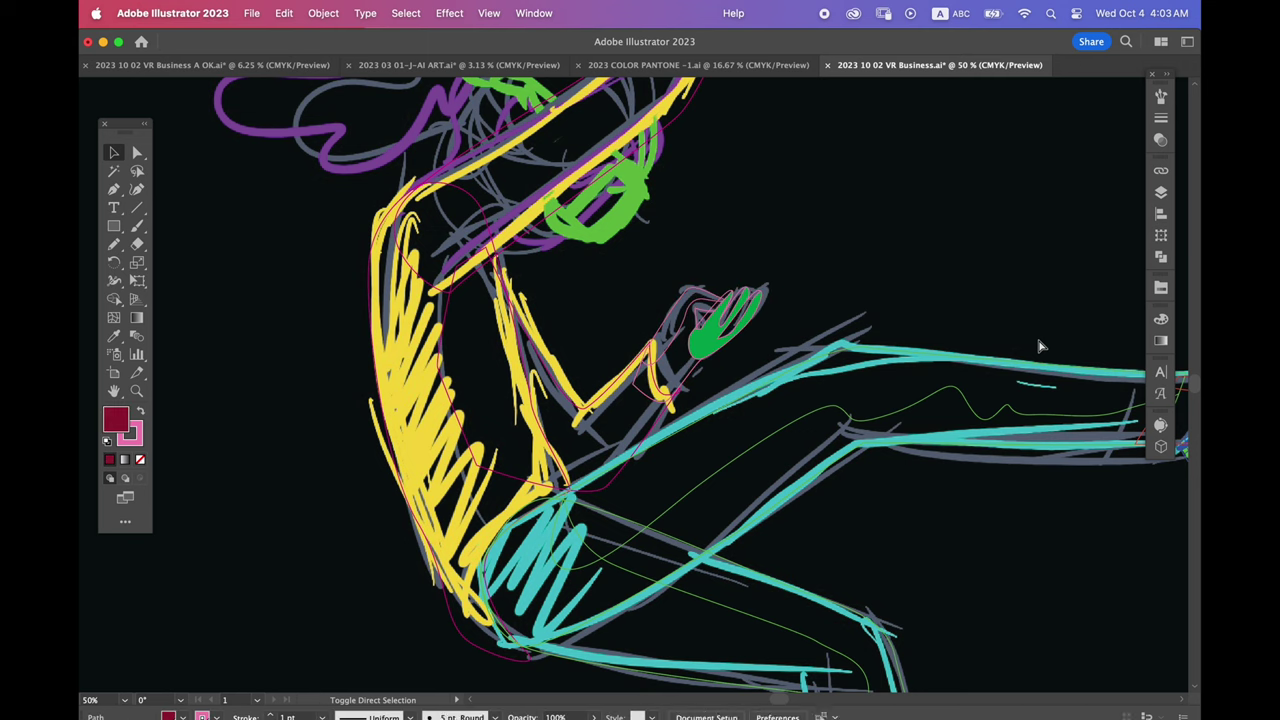
{"action": "key", "text": "super+z"}
{"action": "key", "text": "super+z"}
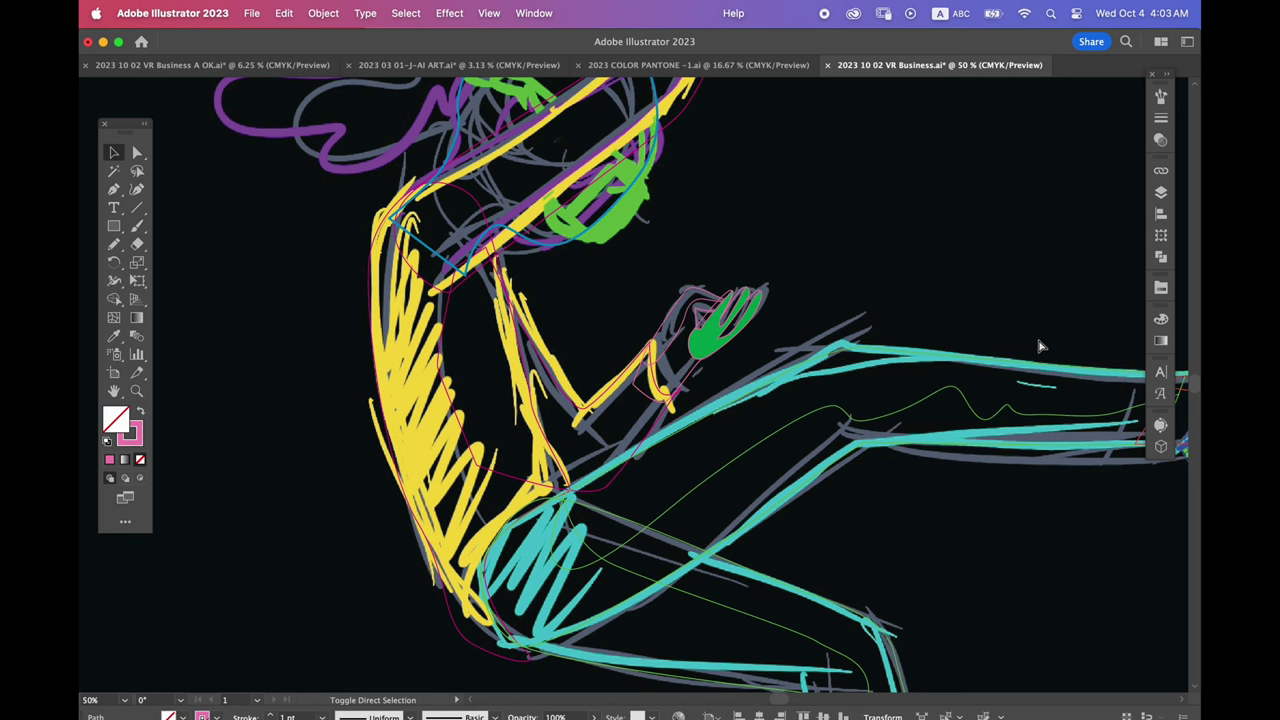
{"action": "key", "text": "super+0"}
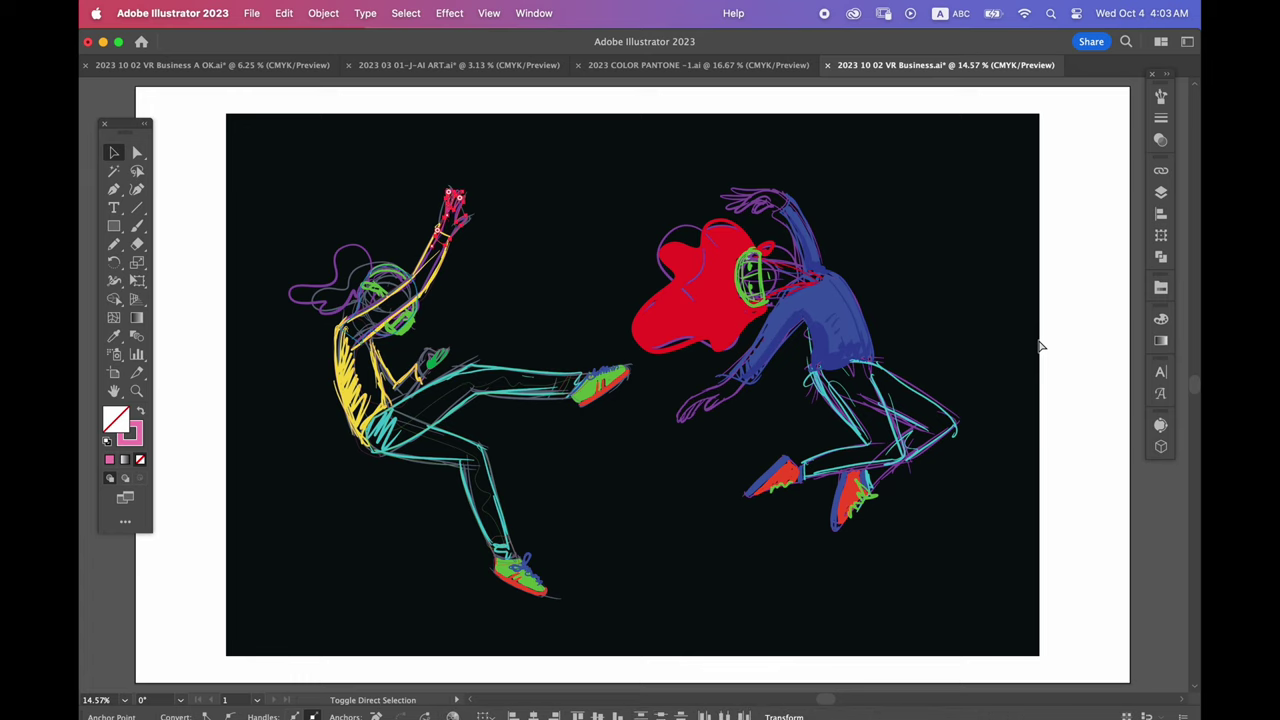
Zoom in and step back and forth through the raised hand's path edits
{"action": "key", "text": "super+1"}
{"action": "key", "text": "super+z"}
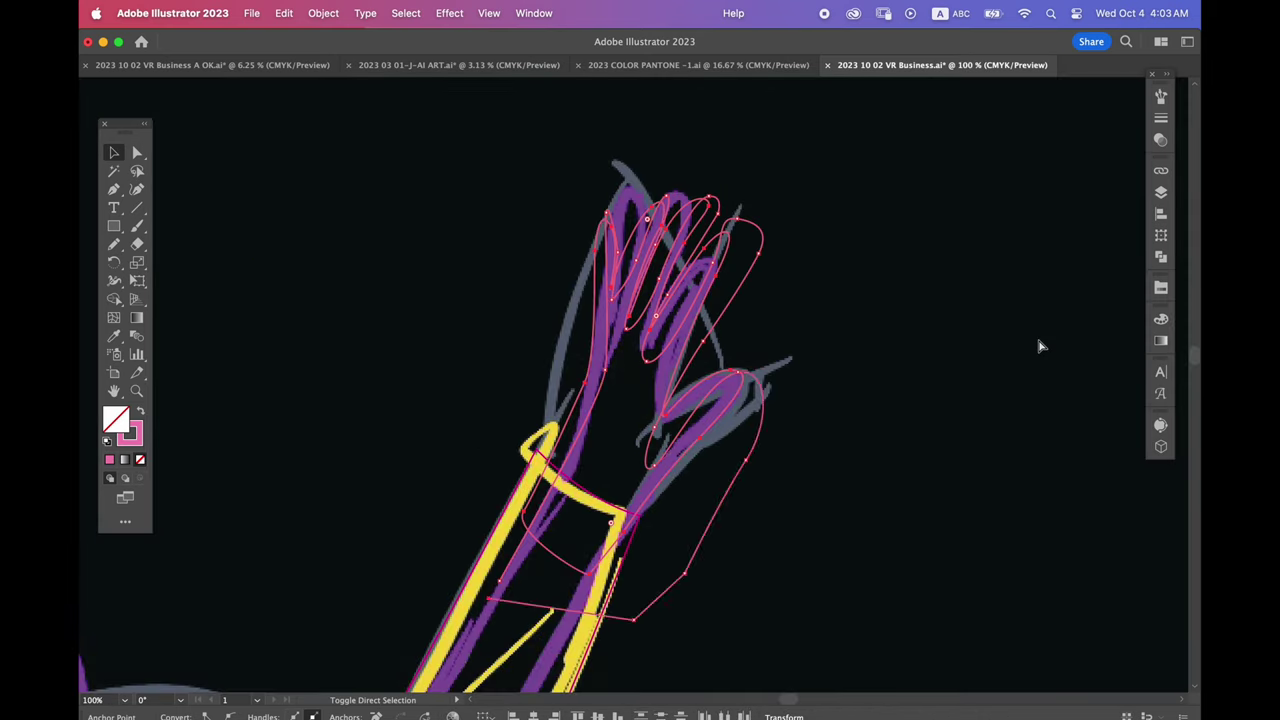
{"action": "key", "text": "super+z"}
{"action": "key", "text": "super+minus"}
{"action": "key", "text": "super+minus"}
{"action": "key", "text": "super+minus"}
{"action": "key", "text": "super+minus"}
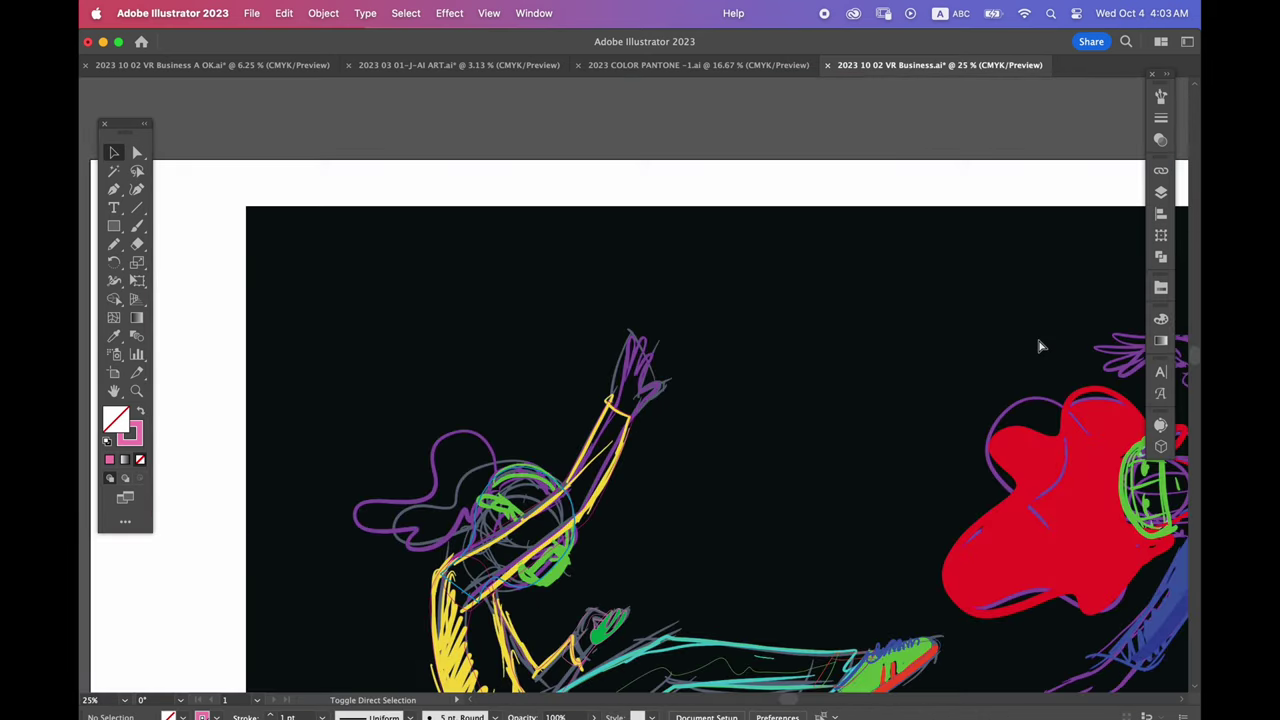
{"action": "key", "text": "super+shift+z"}
{"action": "key", "text": "super+equal"}
{"action": "key", "text": "super+equal"}
{"action": "key", "text": "super+z"}
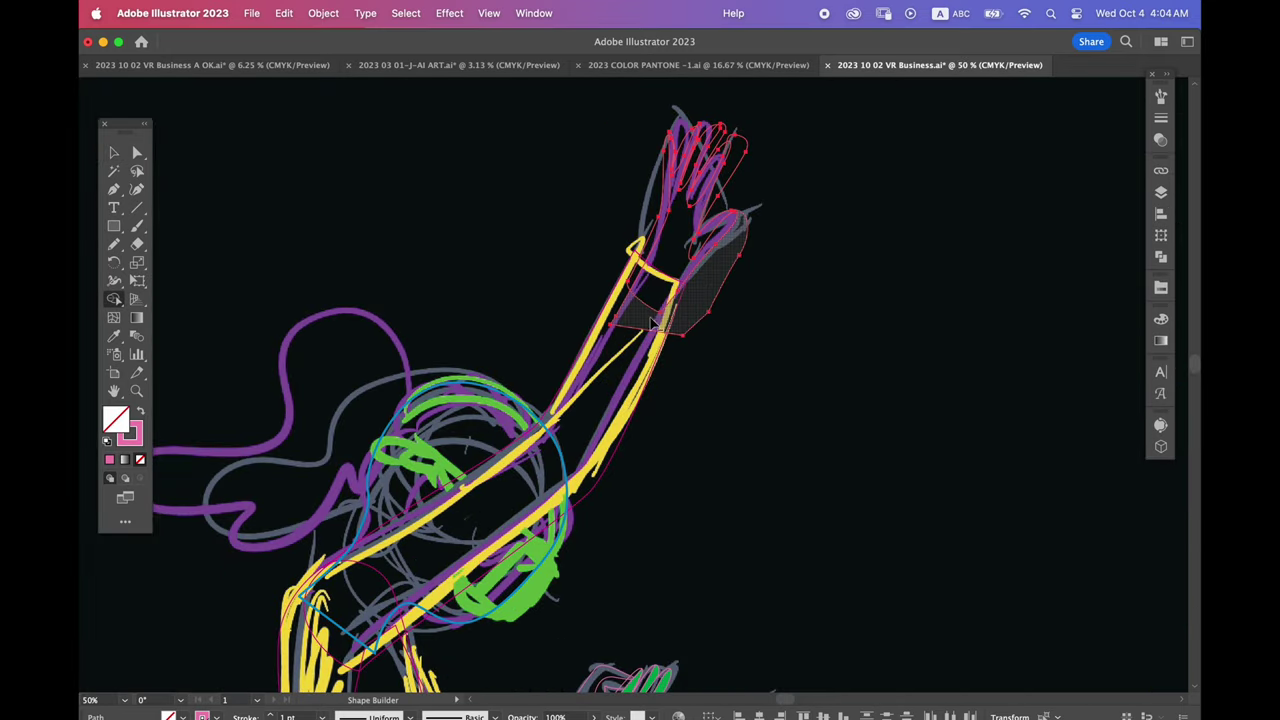
{"action": "key", "text": "super+z"}
Zoom out to show both dancers and open the AWKS 2023-2 TECH swatches
{"action": "scroll", "coordinate": [671, 409], "scroll_direction": "down", "scroll_amount": 4}
{"action": "scroll", "coordinate": [749, 337], "scroll_direction": "left", "scroll_amount": 5}
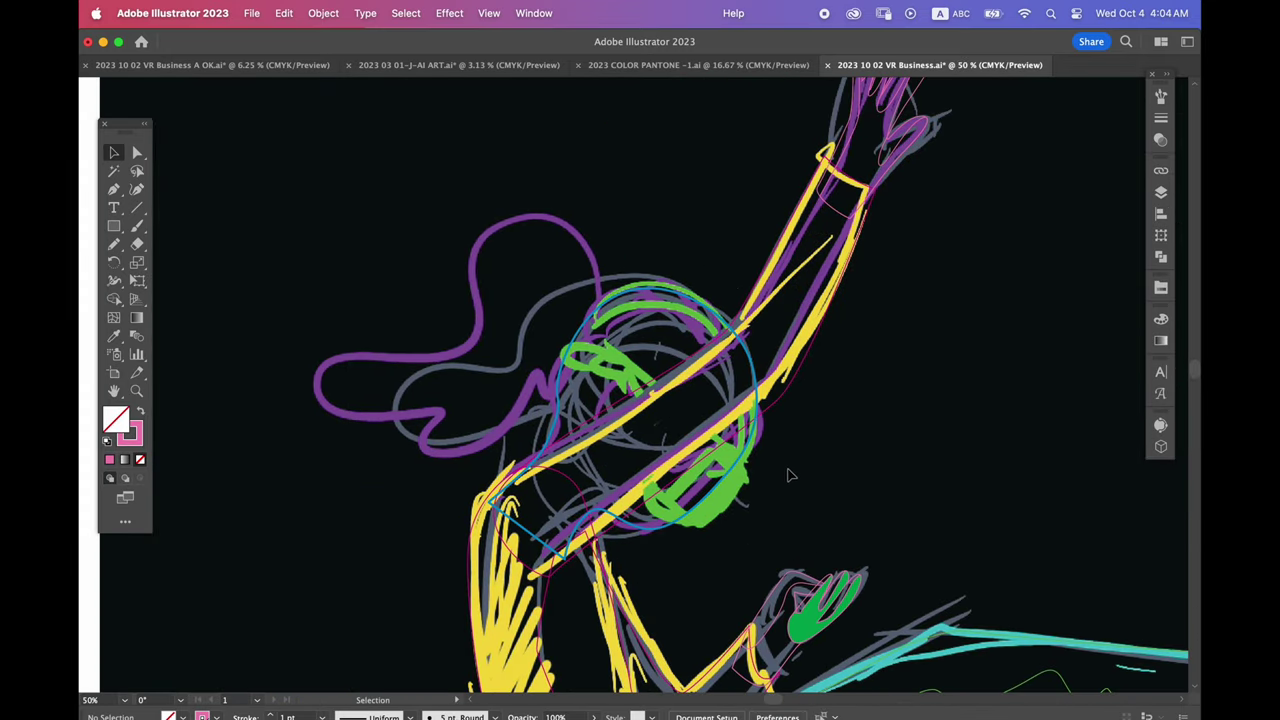
{"action": "key", "text": "super+minus"}
{"action": "key", "text": "super+minus"}
{"action": "scroll", "coordinate": [517, 380], "scroll_direction": "right", "scroll_amount": 5}
{"action": "key", "text": "super+minus"}
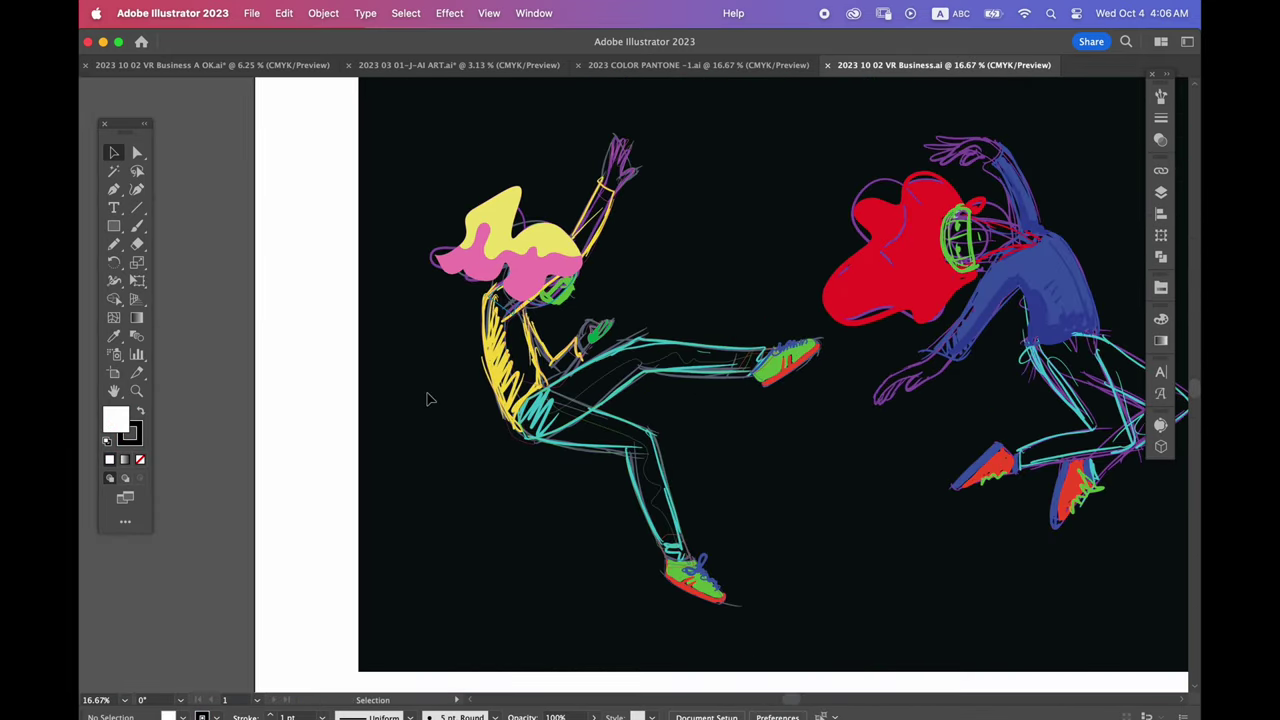
{"action": "left_click", "coordinate": [1161, 290]}
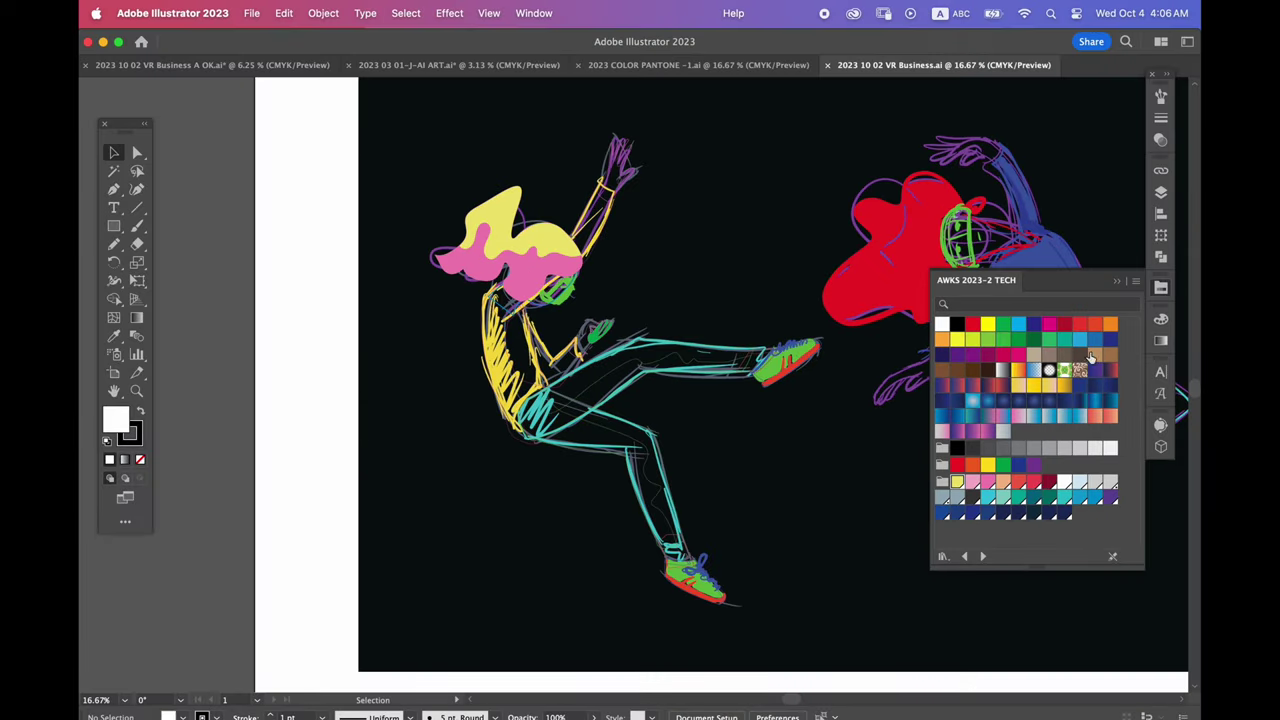
Select the left dancer's raised hand stroke and give it a pink swatch fill
{"action": "scroll", "coordinate": [791, 349], "scroll_direction": "right", "scroll_amount": 3}
{"action": "scroll", "coordinate": [791, 349], "scroll_direction": "down", "scroll_amount": 4}
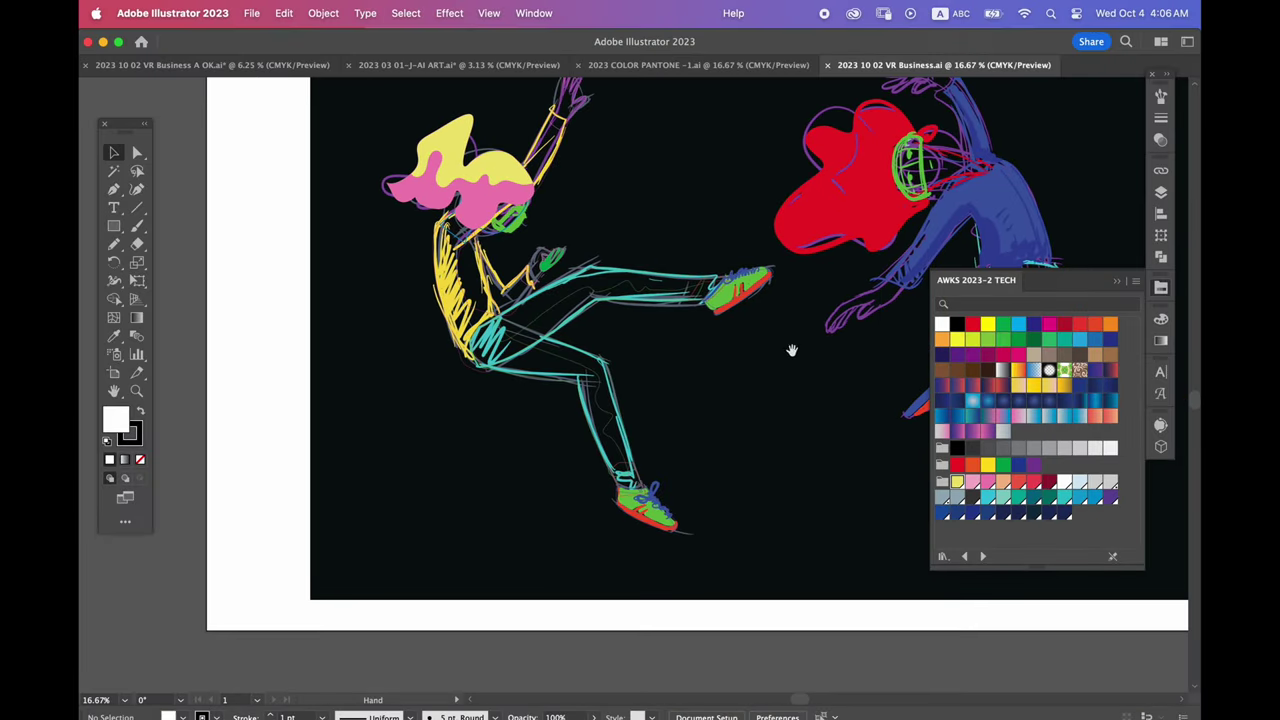
{"action": "scroll", "coordinate": [600, 371], "scroll_direction": "up", "scroll_amount": 3}
{"action": "key", "text": "c"}
{"action": "key", "text": "v"}
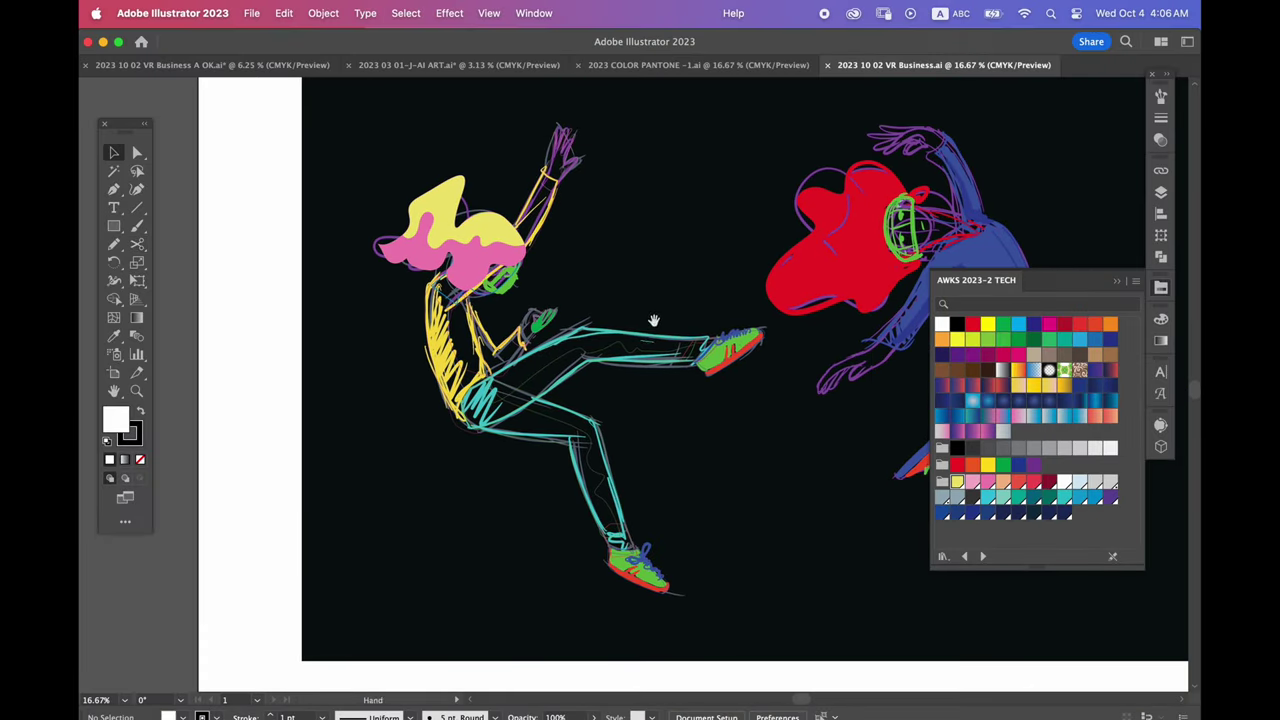
{"action": "left_click_drag", "start_coordinate": [653, 320], "coordinate": [635, 358]}
{"action": "left_click", "coordinate": [554, 208]}
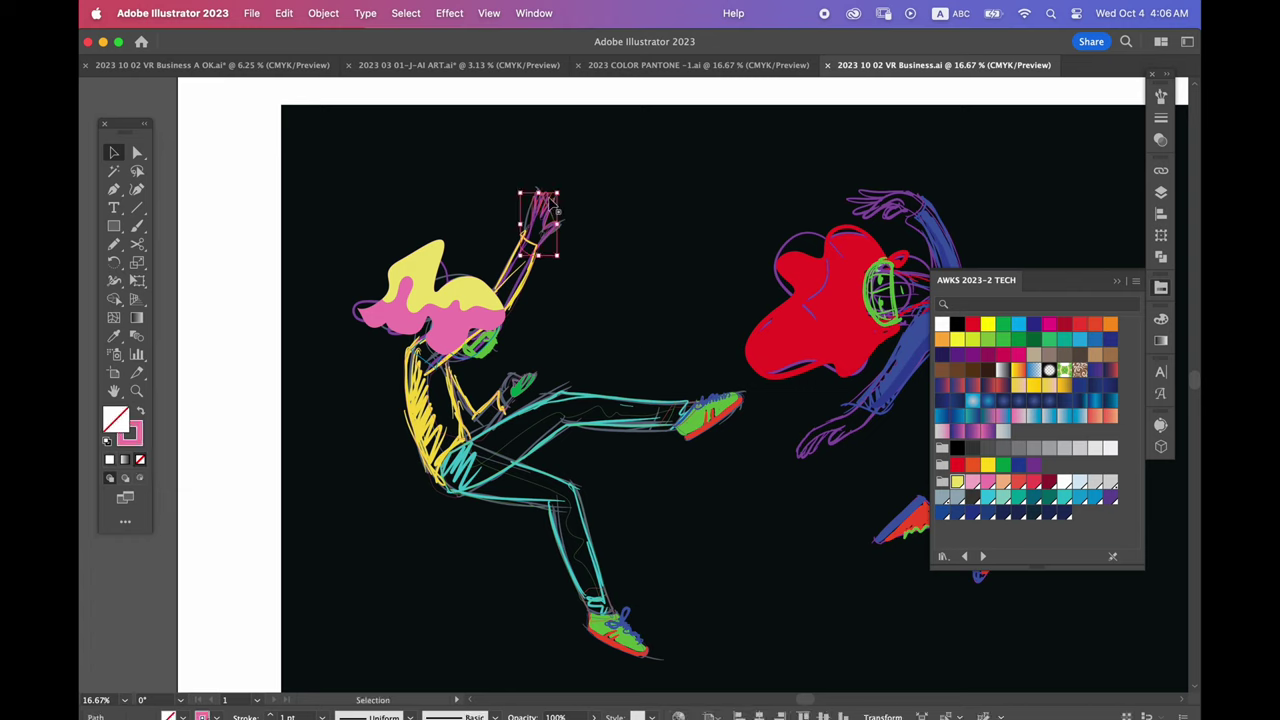
{"action": "left_click", "coordinate": [988, 478]}
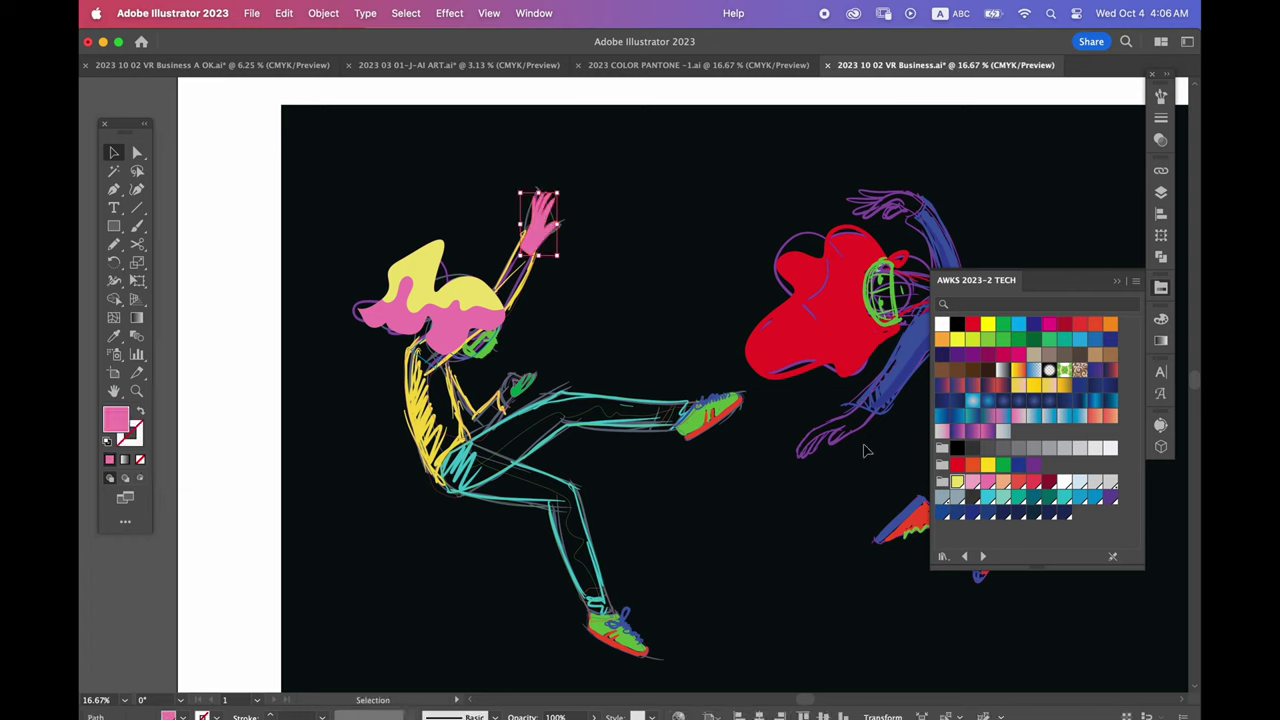
{"action": "left_click", "coordinate": [655, 320]}
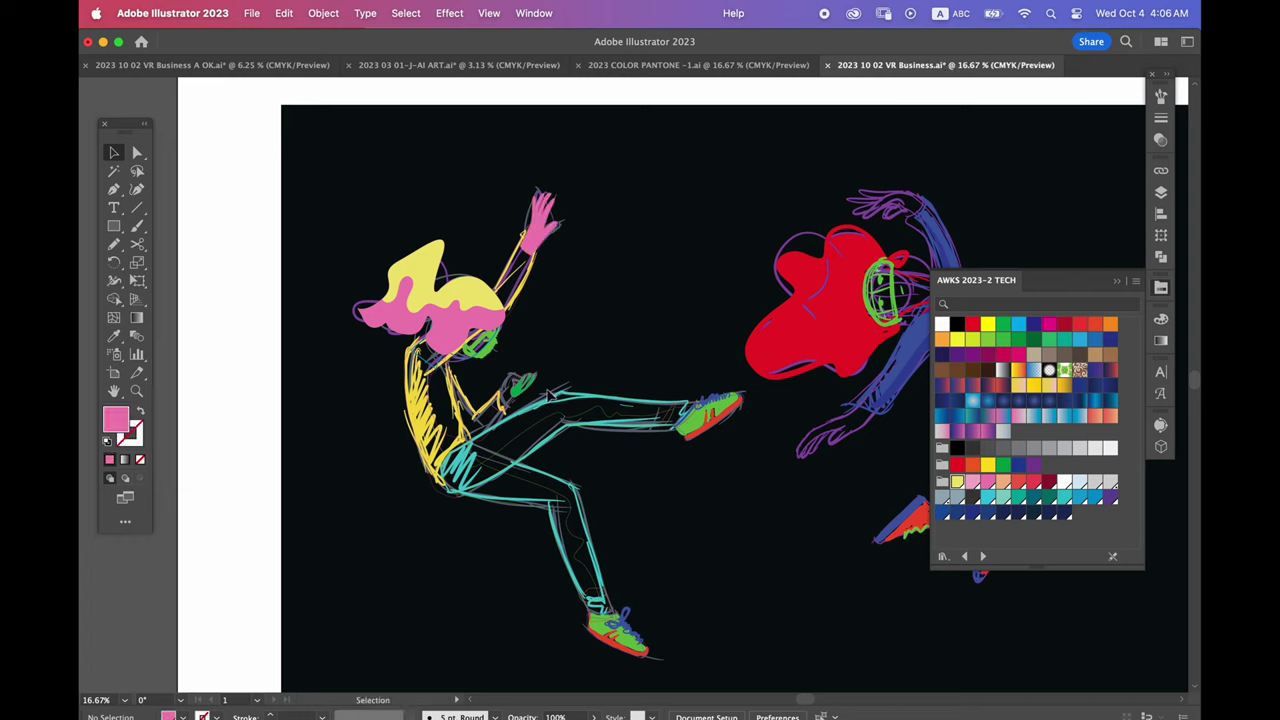
{"action": "scroll", "coordinate": [551, 391], "scroll_direction": "up", "scroll_amount": 3}
Fill the lower hand with sampled pink and red colours, swapping fill and stroke
{"action": "left_click", "coordinate": [496, 506]}
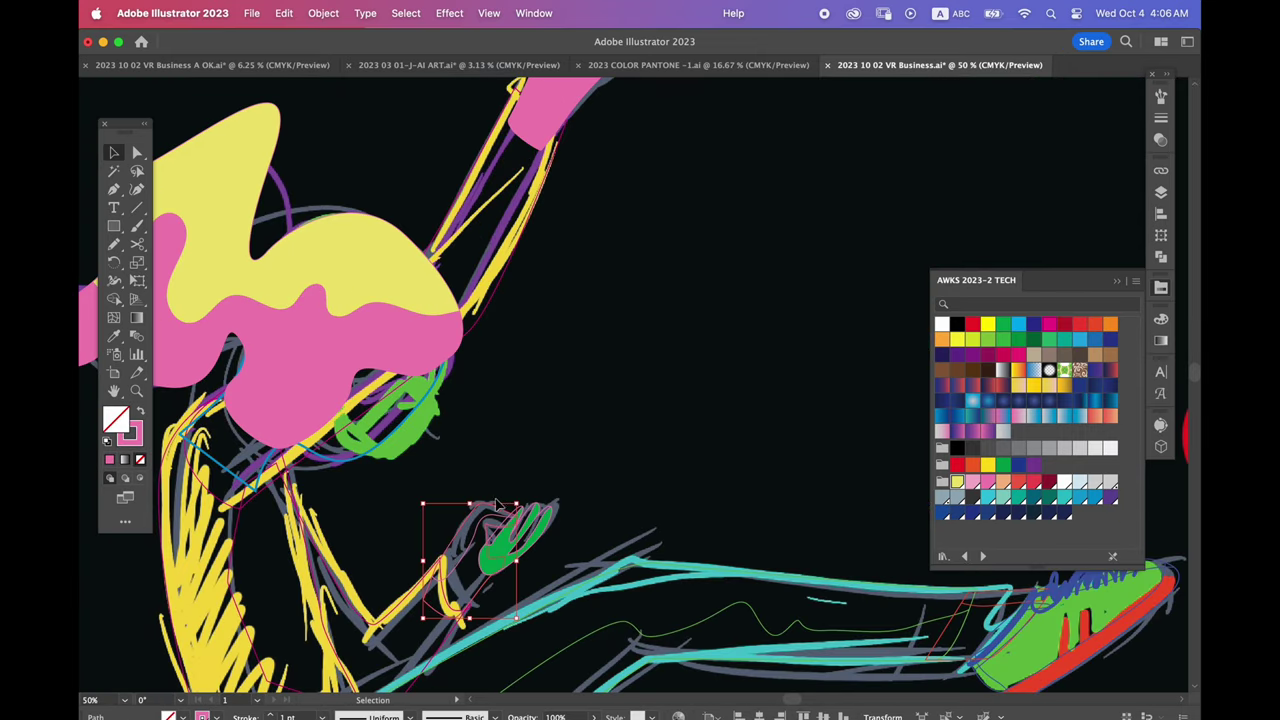
{"action": "key", "text": "i"}
{"action": "left_click", "coordinate": [558, 414]}
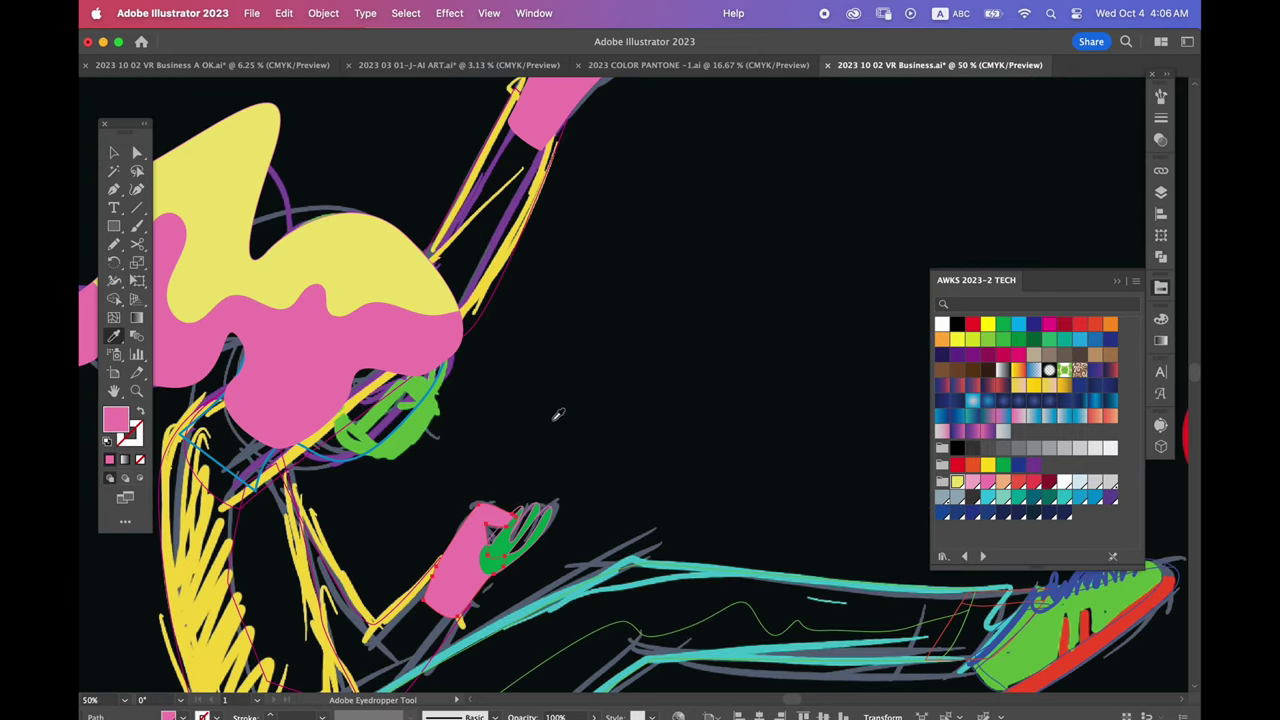
{"action": "key", "text": "shift+x"}
{"action": "key", "text": "v"}
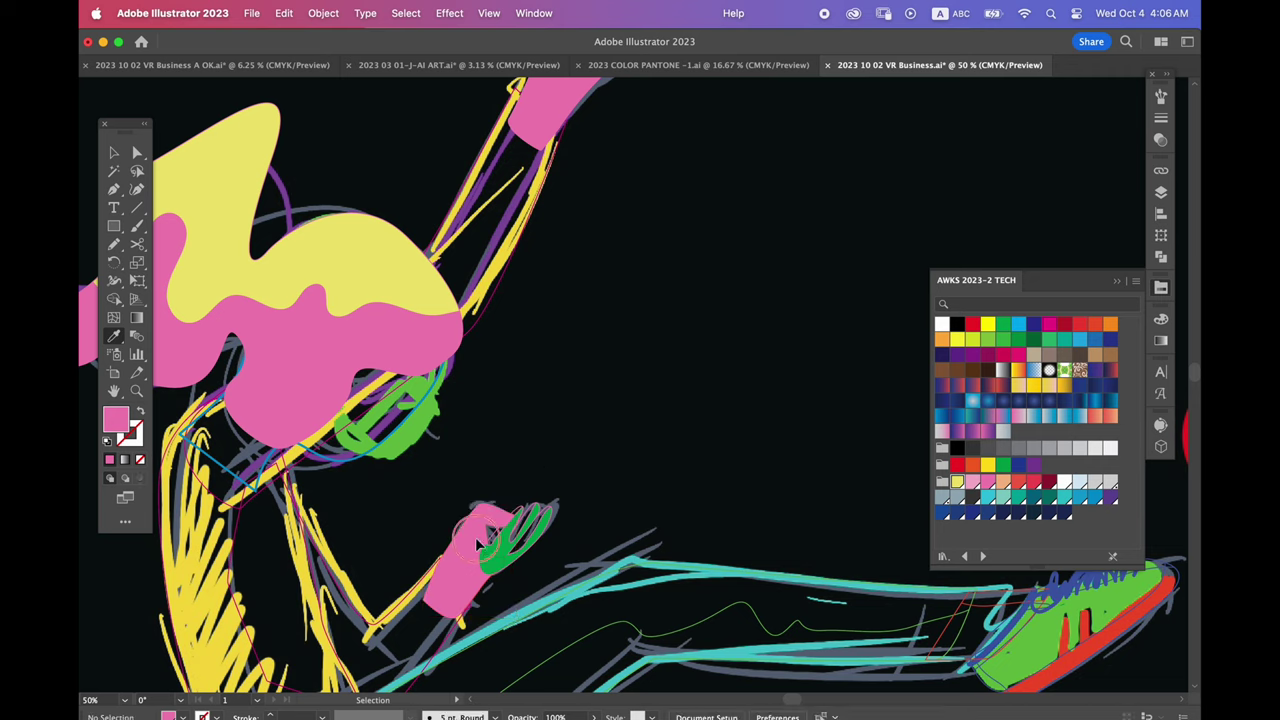
{"action": "key", "text": "i"}
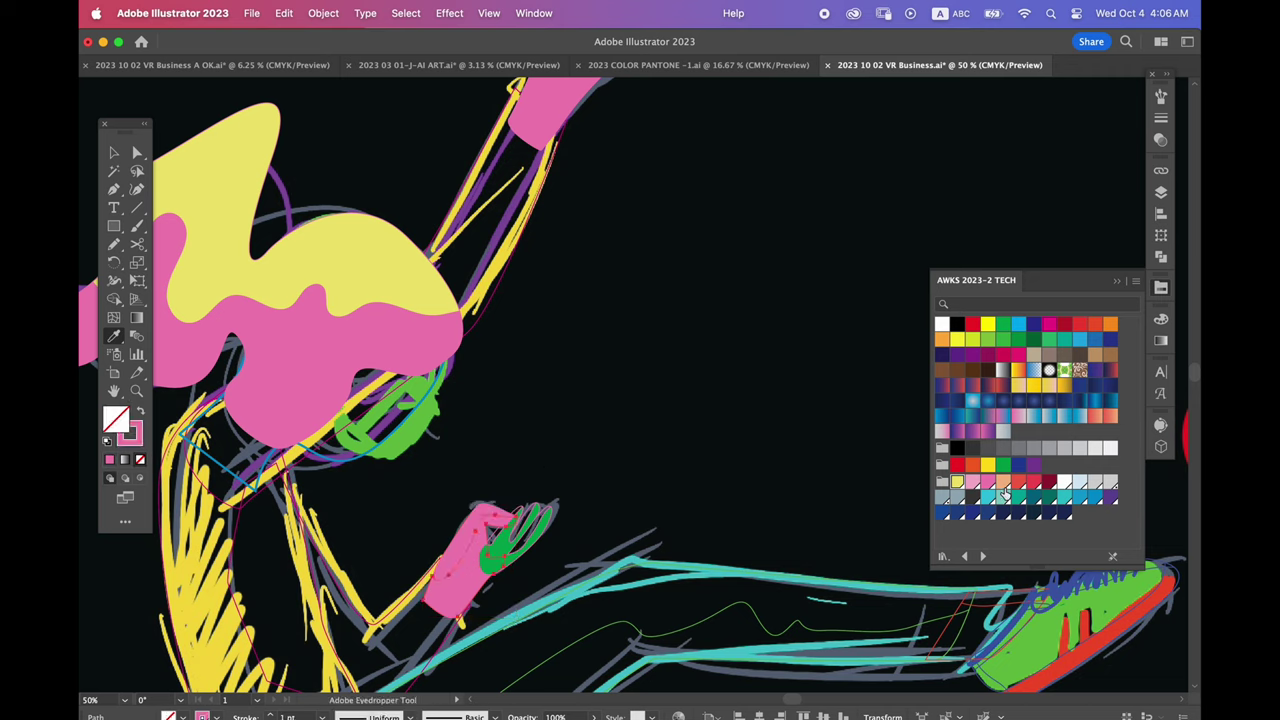
{"action": "left_click", "coordinate": [986, 488]}
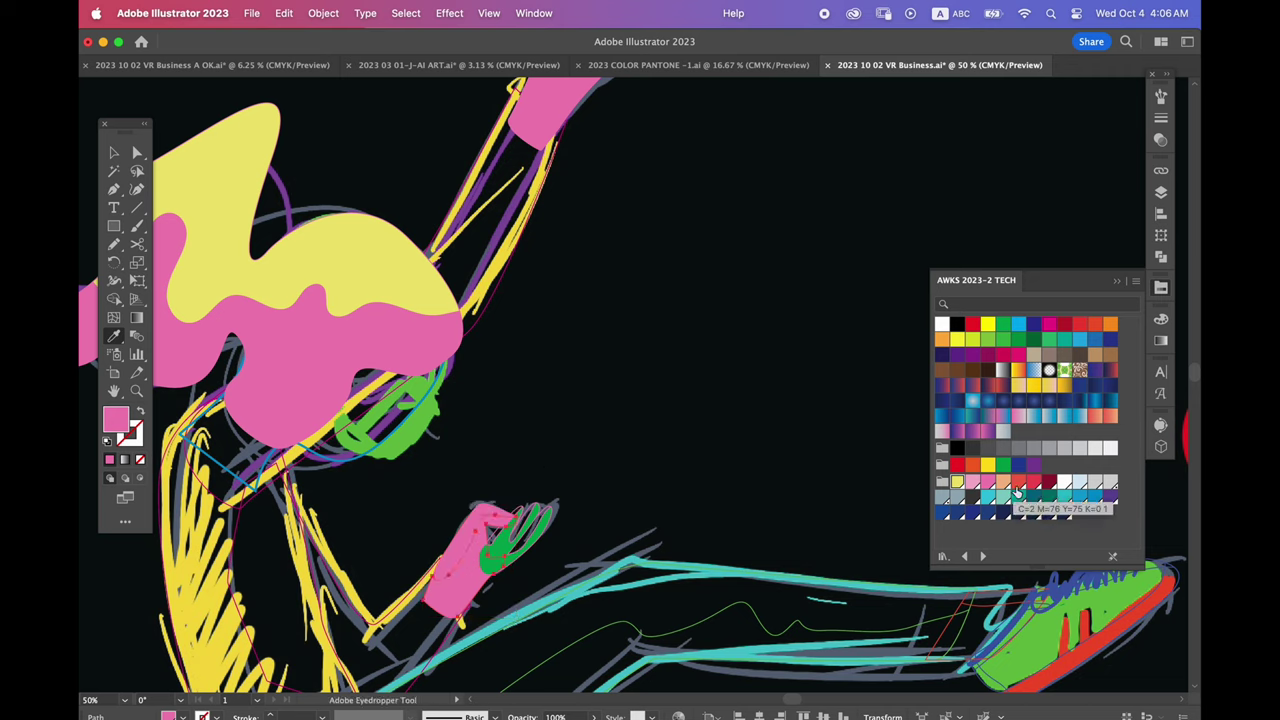
{"action": "left_click", "coordinate": [1017, 484]}
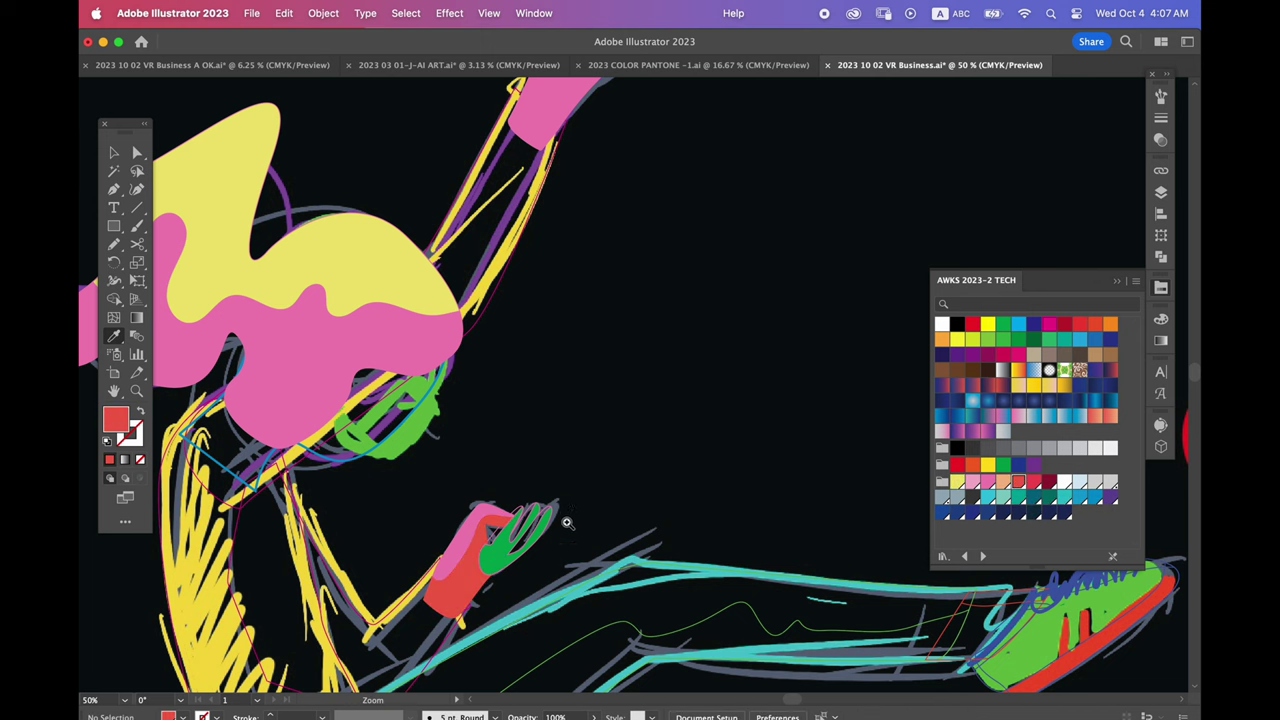
Recolour the green fingers red and the hand a deeper crimson
{"action": "key", "text": "super+equal"}
{"action": "key", "text": "super+equal"}
{"action": "key", "text": "super+equal"}
{"action": "scroll", "coordinate": [614, 314], "scroll_direction": "up", "scroll_amount": 3}
{"action": "left_click", "coordinate": [586, 278]}
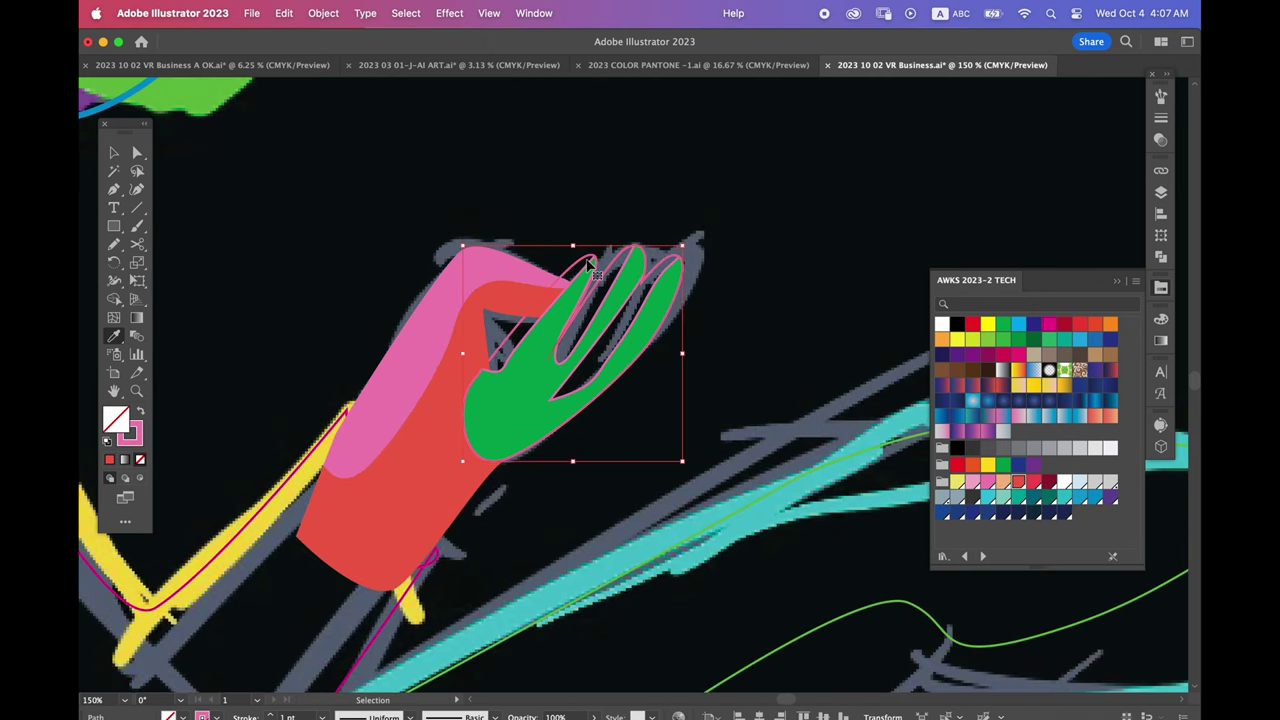
{"action": "left_click", "coordinate": [528, 318]}
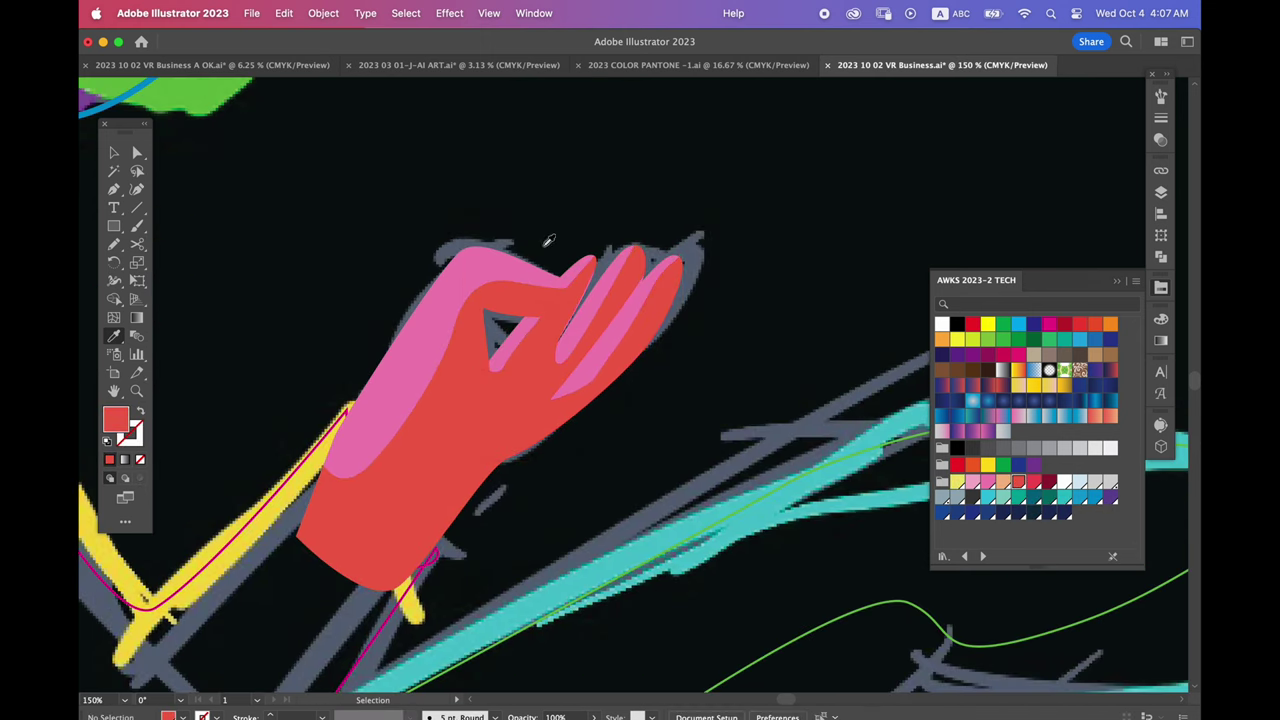
{"action": "left_click", "coordinate": [480, 257], "text": "super"}
{"action": "left_click", "coordinate": [571, 329]}
{"action": "left_click", "coordinate": [1033, 482]}
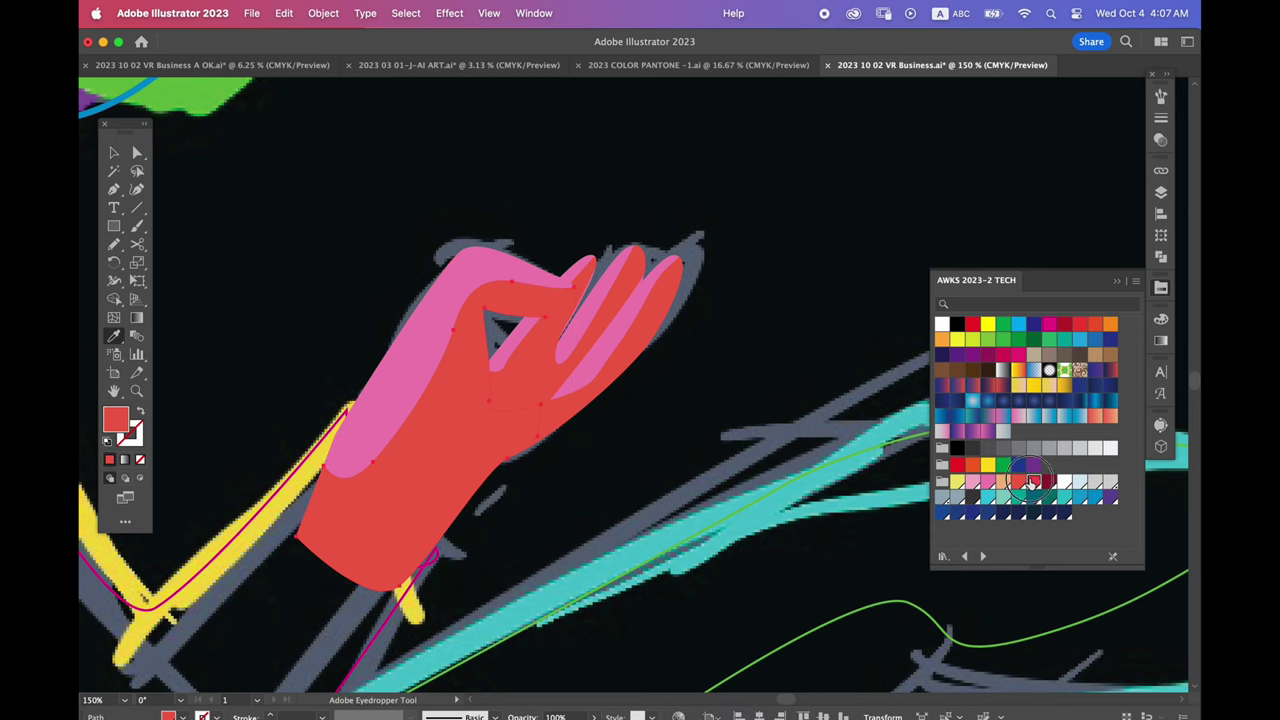
{"action": "left_click", "coordinate": [728, 381], "text": "super"}
{"action": "key", "text": "super+minus"}
{"action": "key", "text": "super+minus"}
{"action": "key", "text": "super+minus"}
{"action": "scroll", "coordinate": [500, 400], "scroll_direction": "down", "scroll_amount": 2}
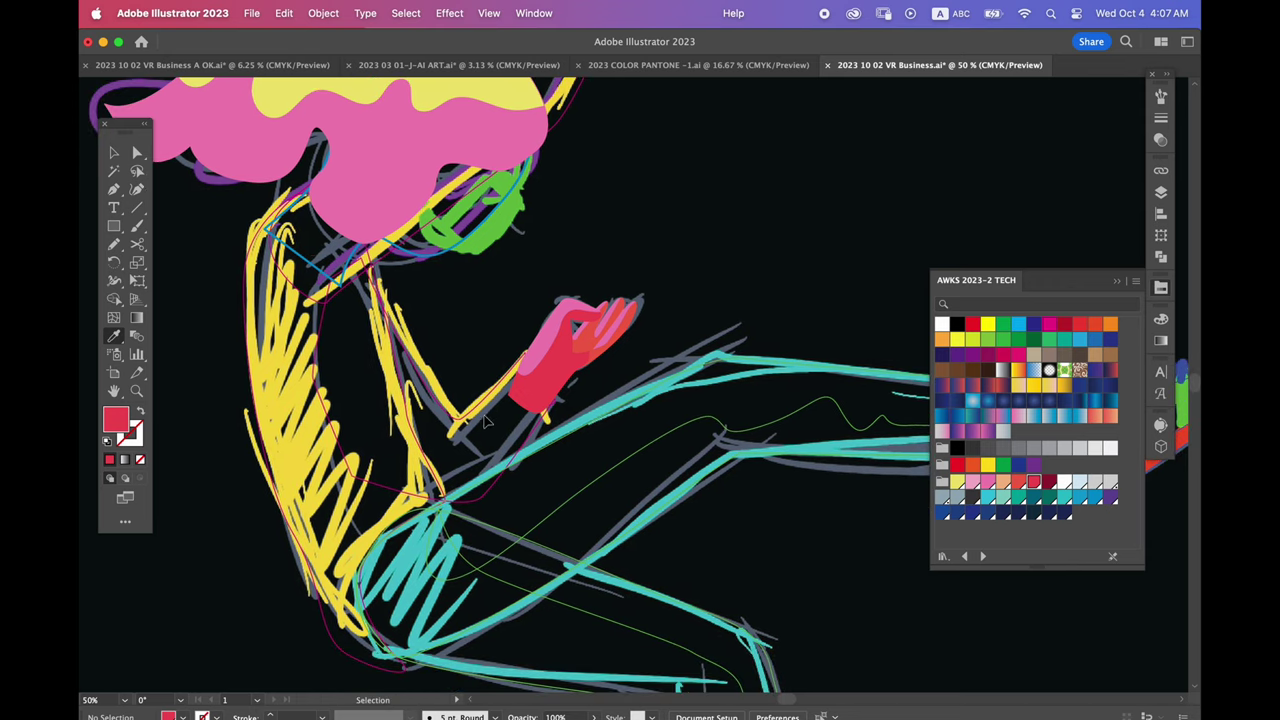
{"action": "left_click", "coordinate": [306, 464], "text": "super"}
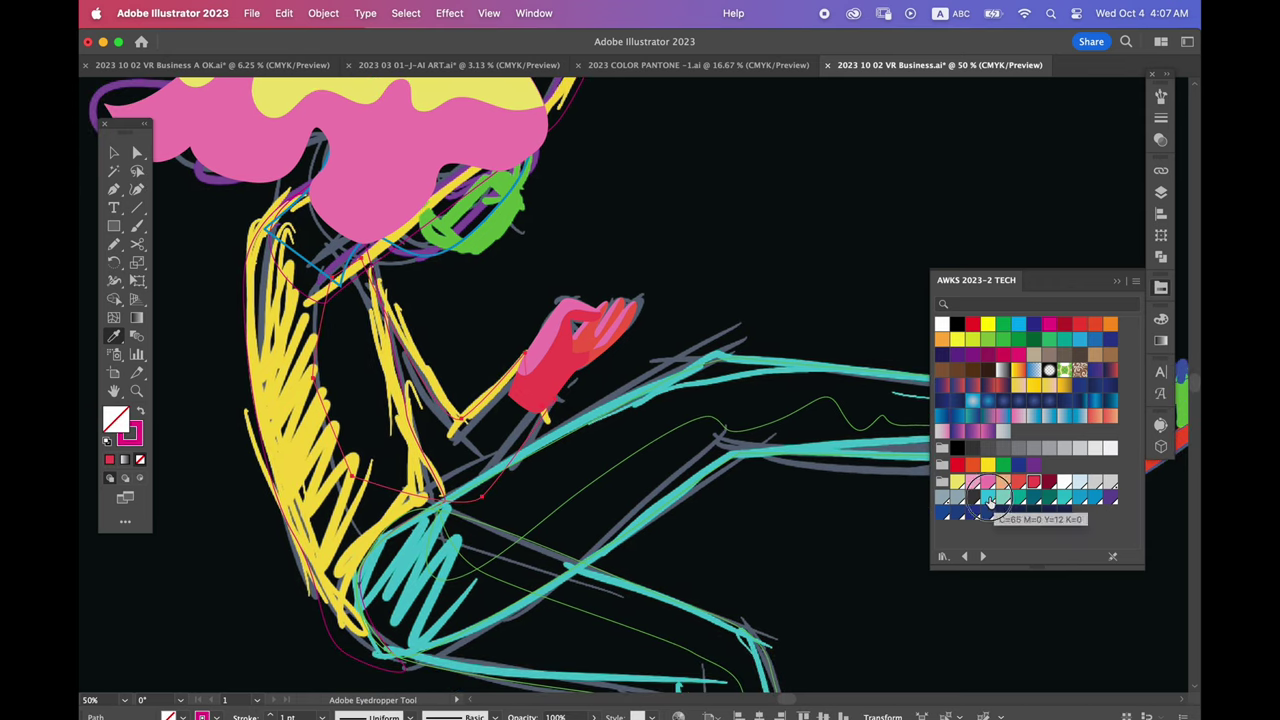
Fill the torso outline paths with cyan
{"action": "left_click", "coordinate": [990, 498]}
{"action": "left_click", "coordinate": [260, 435], "text": "super"}
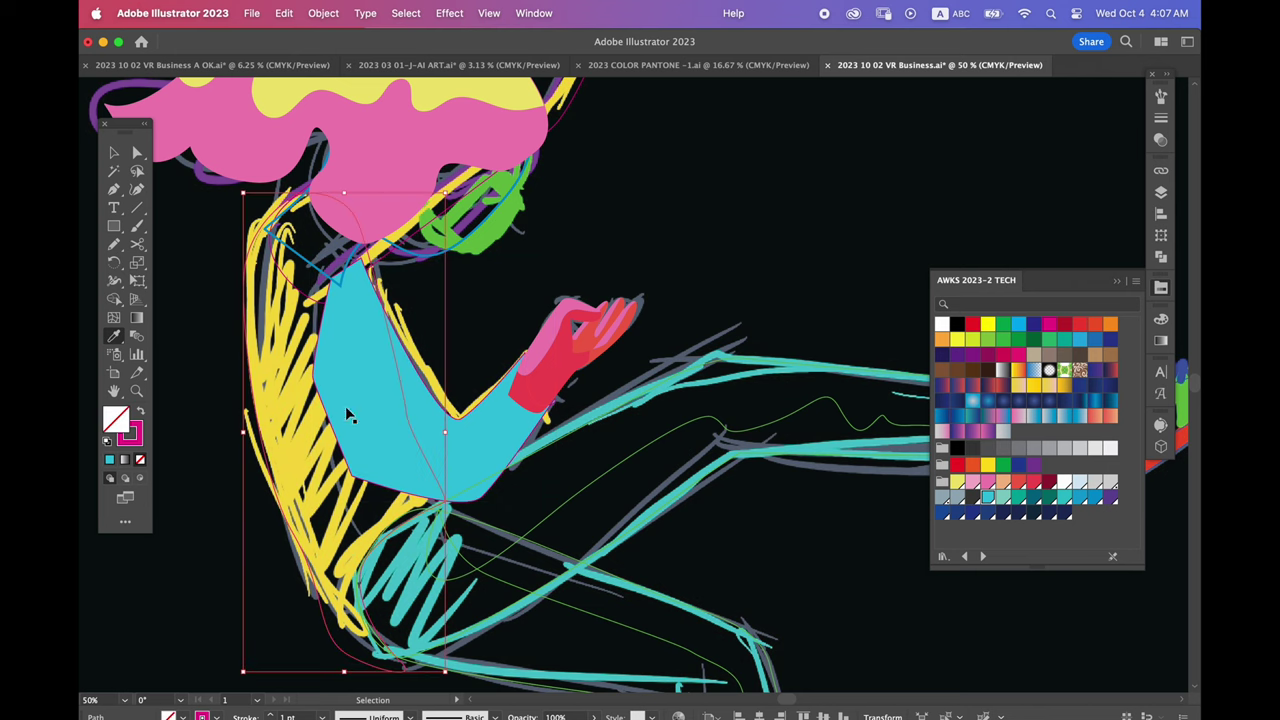
{"action": "left_click", "coordinate": [436, 420]}
{"action": "key", "text": "super+shift+a"}
{"action": "scroll", "coordinate": [430, 500], "scroll_direction": "up", "scroll_amount": 5}
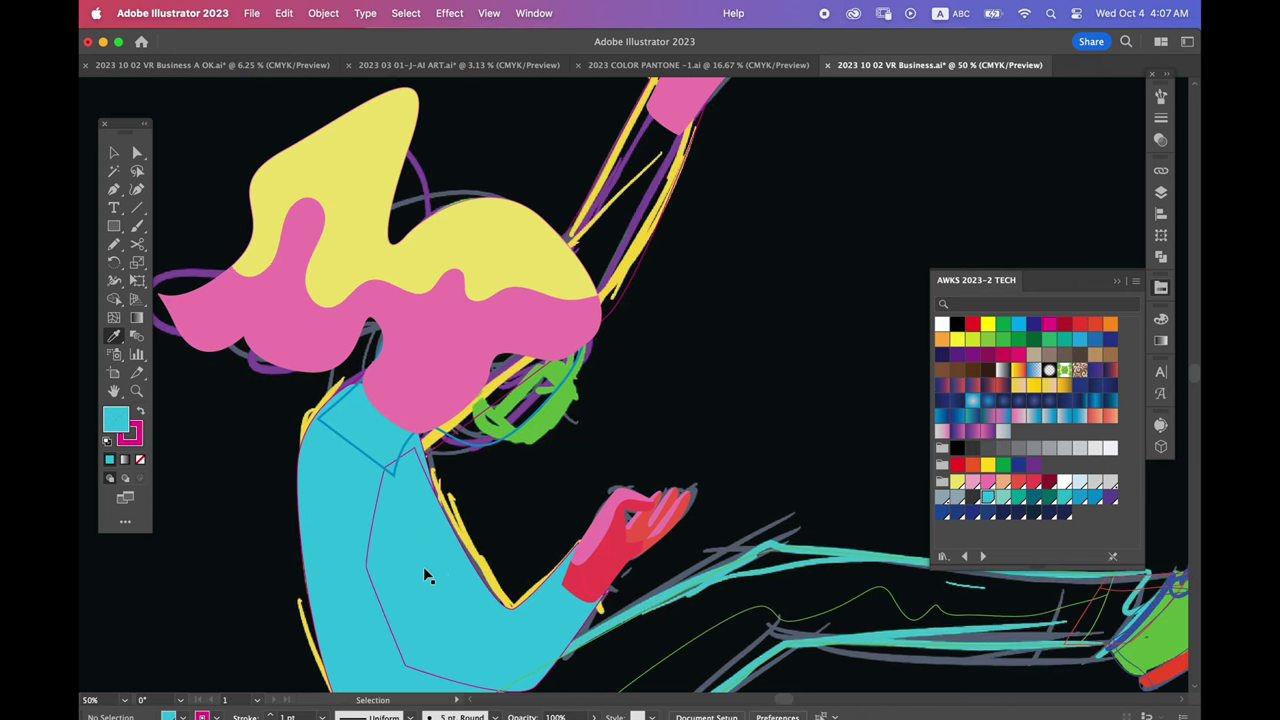
{"action": "left_click", "coordinate": [437, 567], "text": "super"}
{"action": "scroll", "coordinate": [470, 400], "scroll_direction": "down", "scroll_amount": 3}
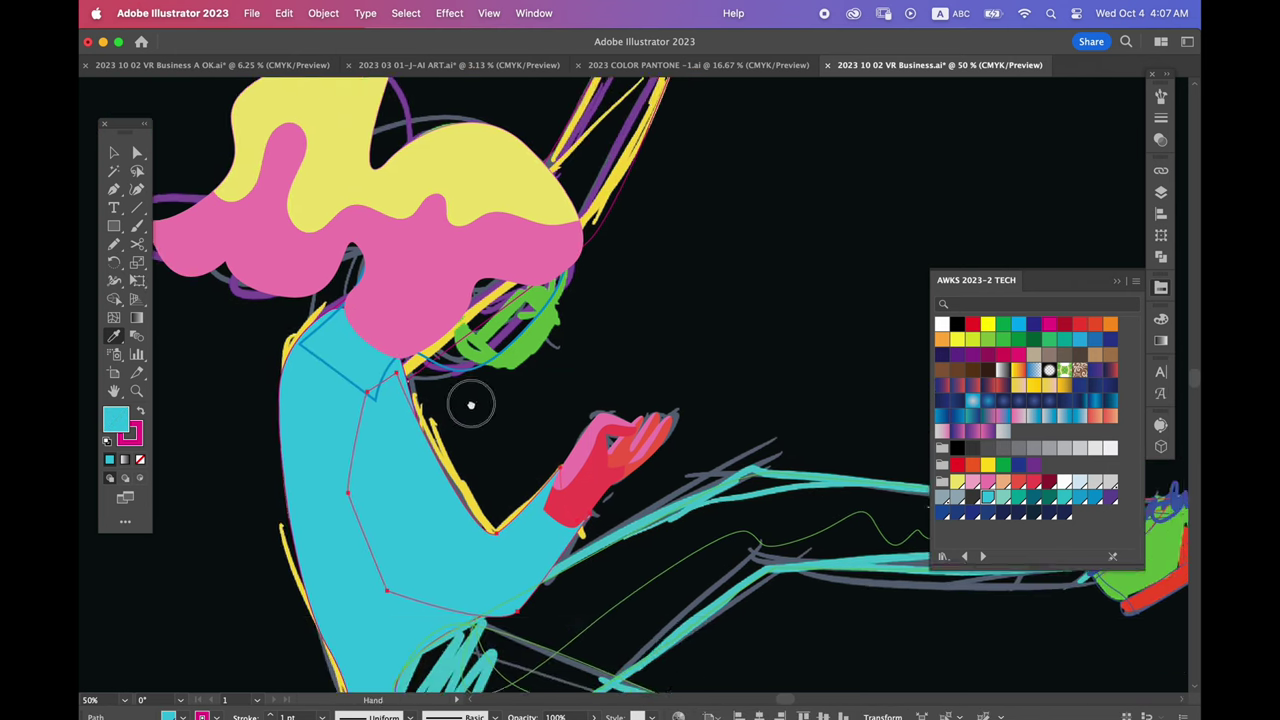
{"action": "scroll", "coordinate": [470, 400], "scroll_direction": "down", "scroll_amount": 3}
Remove the body shape's fill and paint a magenta shading stroke along the sleeve
{"action": "key", "text": "b"}
{"action": "scroll", "coordinate": [465, 390], "scroll_direction": "down", "scroll_amount": 3}
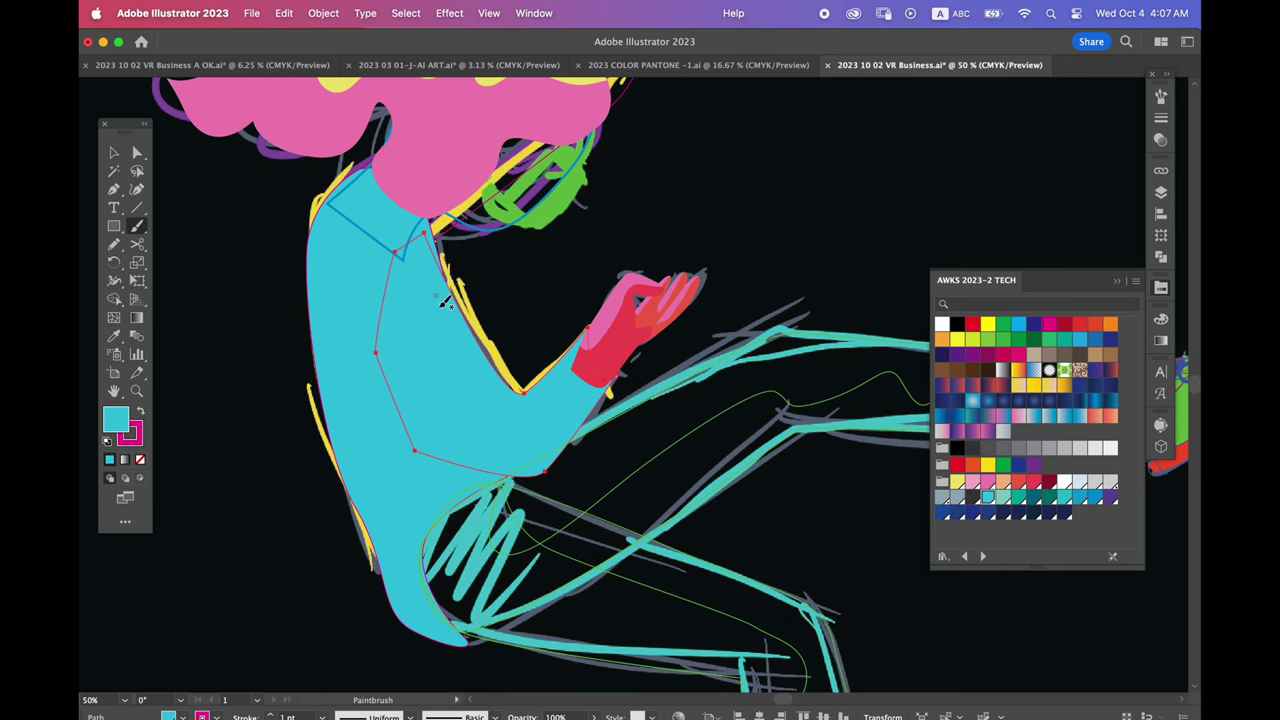
{"action": "left_click", "coordinate": [305, 390], "text": "super"}
{"action": "left_click", "coordinate": [140, 459]}
{"action": "left_click", "coordinate": [464, 378], "text": "super"}
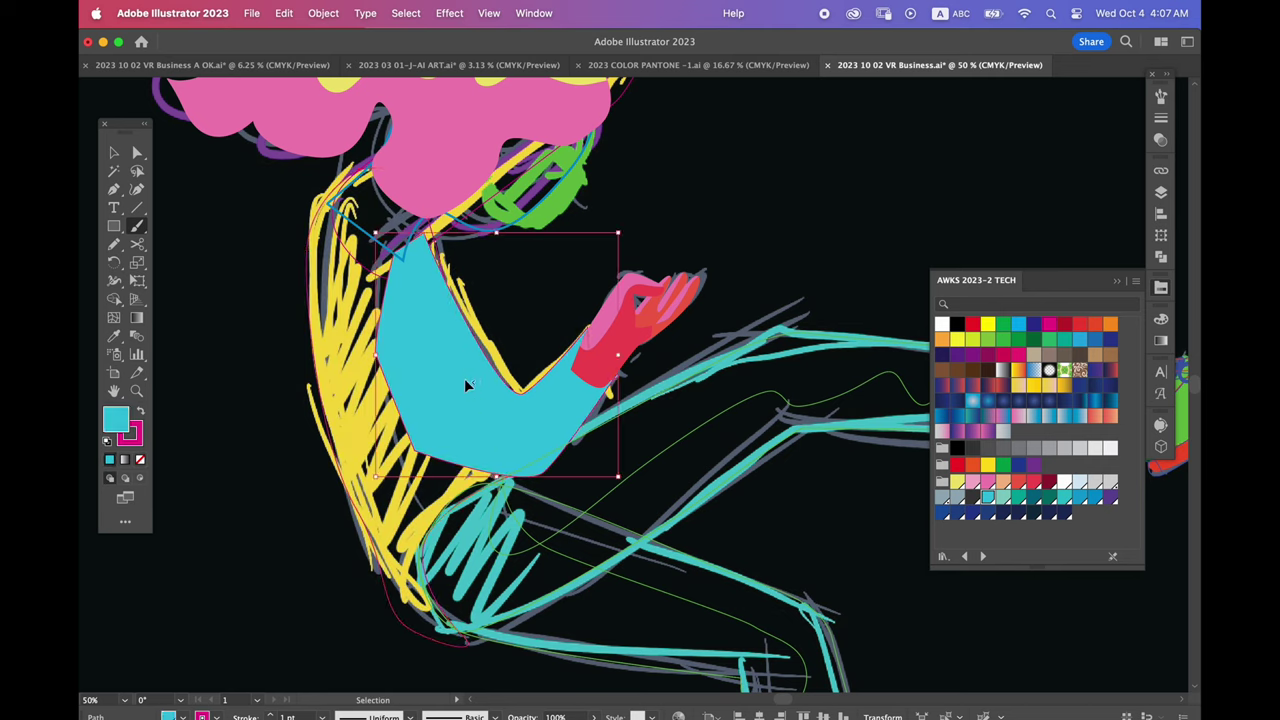
{"action": "left_click", "coordinate": [550, 327], "text": "super"}
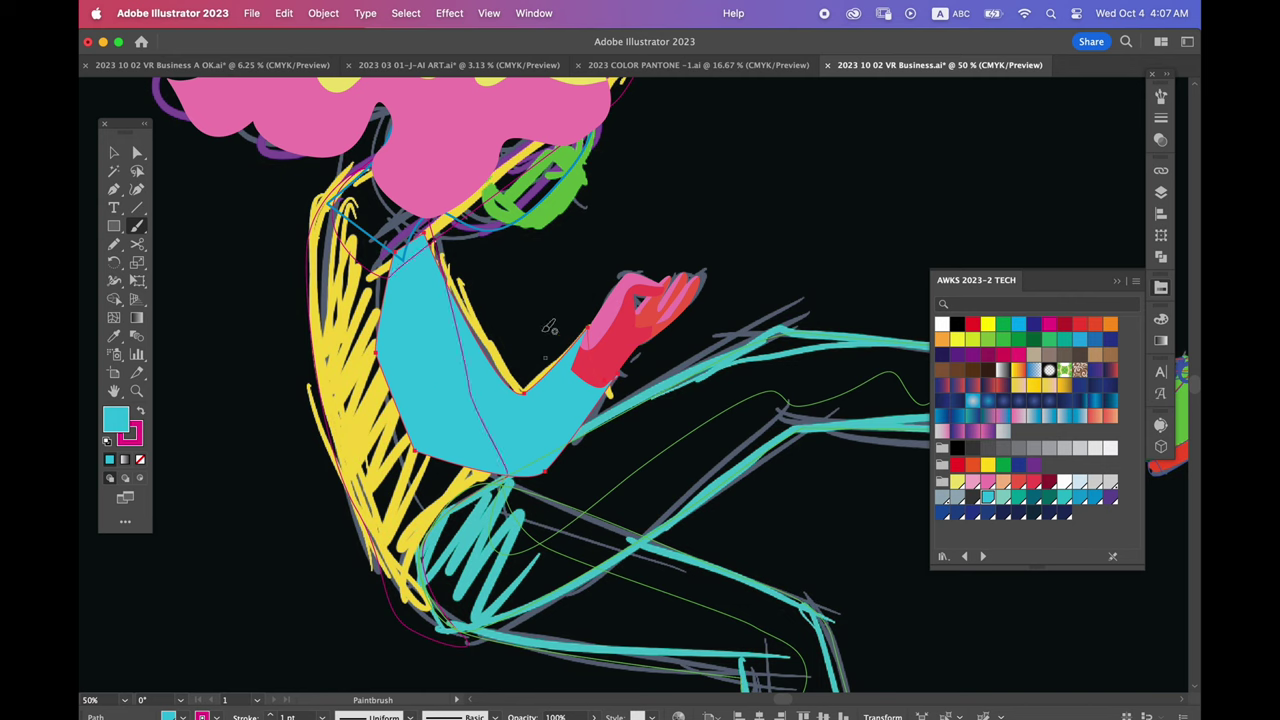
{"action": "left_click_drag", "start_coordinate": [434, 298], "coordinate": [452, 336]}
{"action": "left_click_drag", "start_coordinate": [503, 413], "coordinate": [632, 347]}
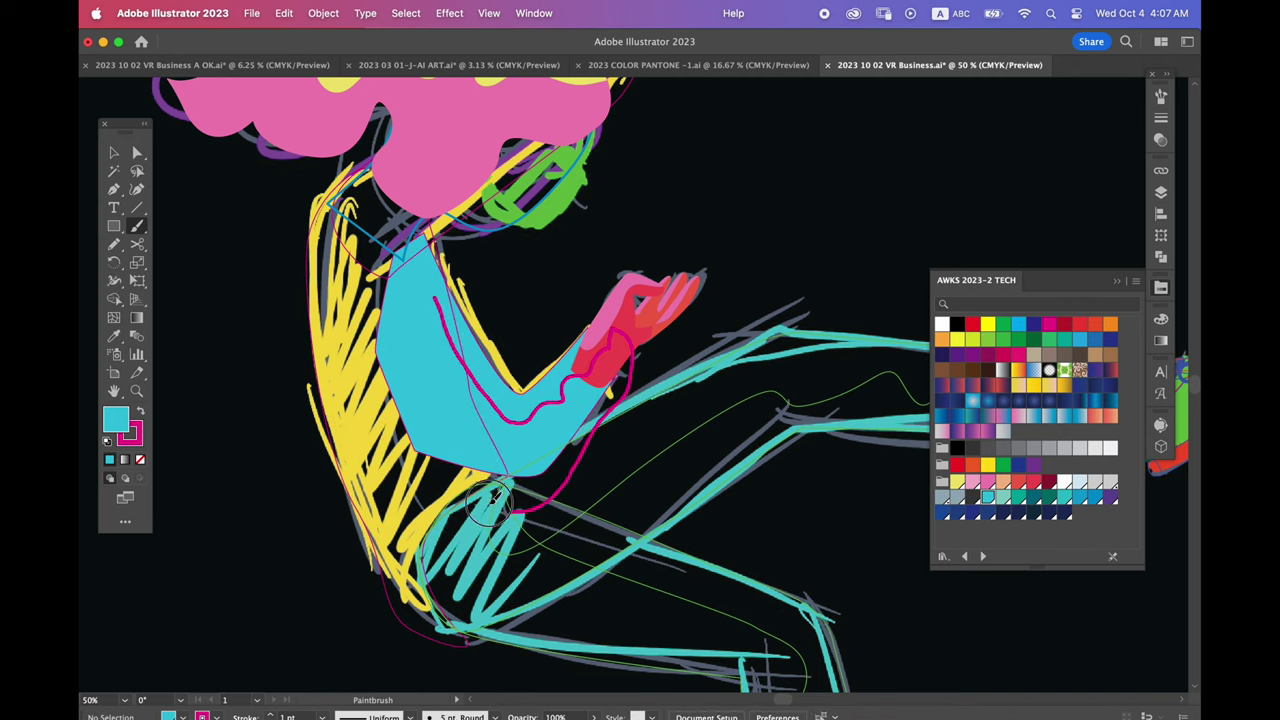
{"action": "left_click_drag", "start_coordinate": [632, 347], "coordinate": [435, 298]}
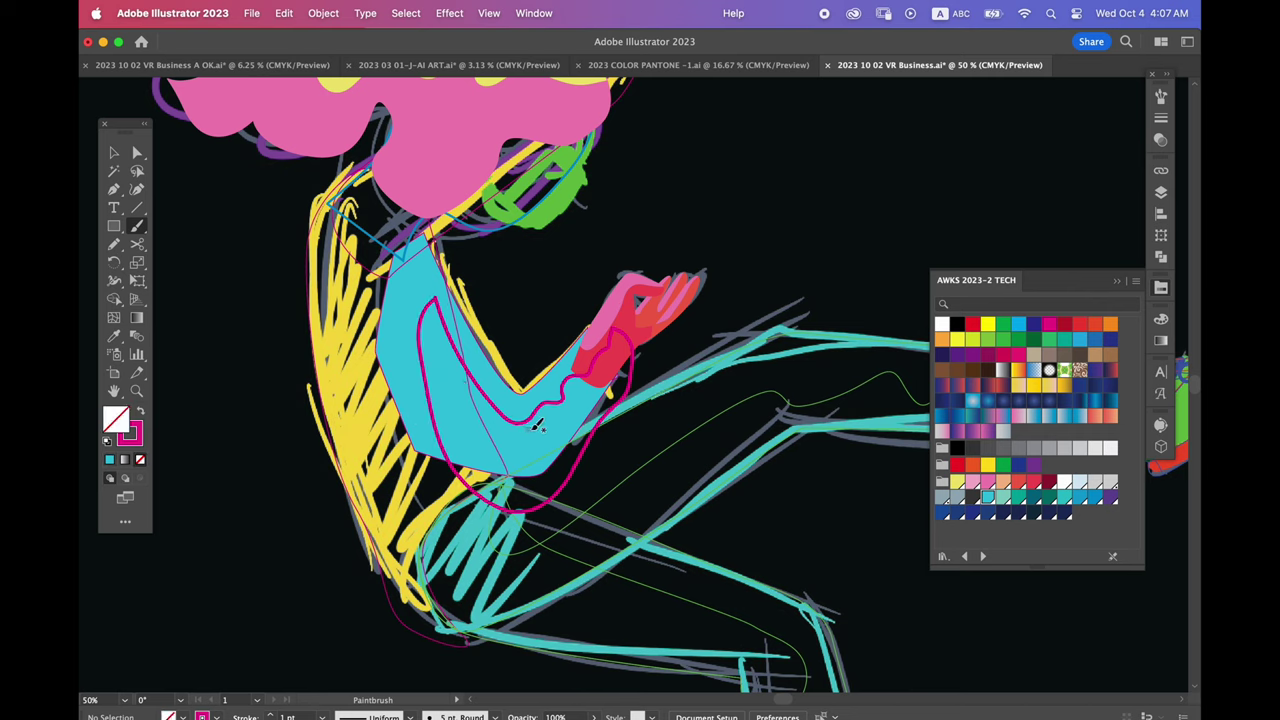
Turn the magenta stroke into a fill and trim its overflow outside the arm with Shape Builder
{"action": "key", "text": "v"}
{"action": "left_click", "coordinate": [531, 426]}
{"action": "key", "text": "shift+x"}
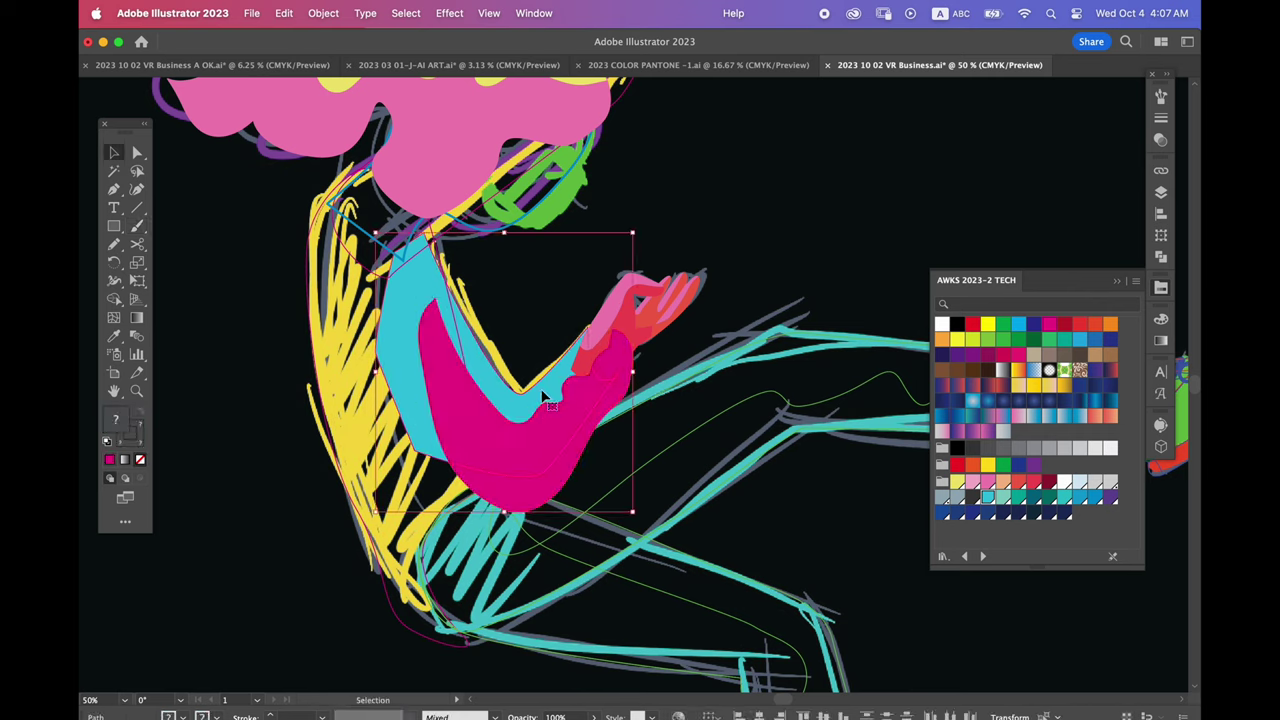
{"action": "left_click", "coordinate": [541, 403], "text": "shift"}
{"action": "key", "text": "shift+m"}
{"action": "left_click_drag", "start_coordinate": [550, 484], "coordinate": [614, 281]}
{"action": "key", "text": "v"}
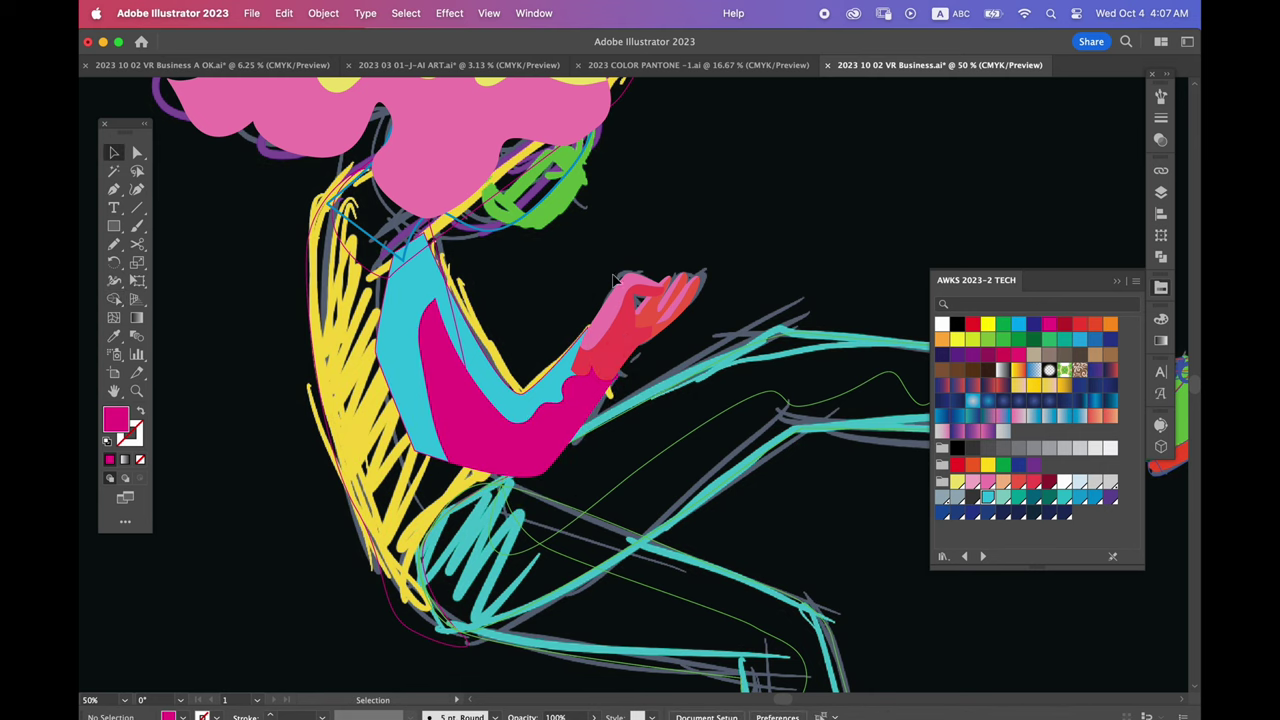
Fill the magenta arm shading and lower sleeve with the blue gradient swatch
{"action": "left_click", "coordinate": [559, 396]}
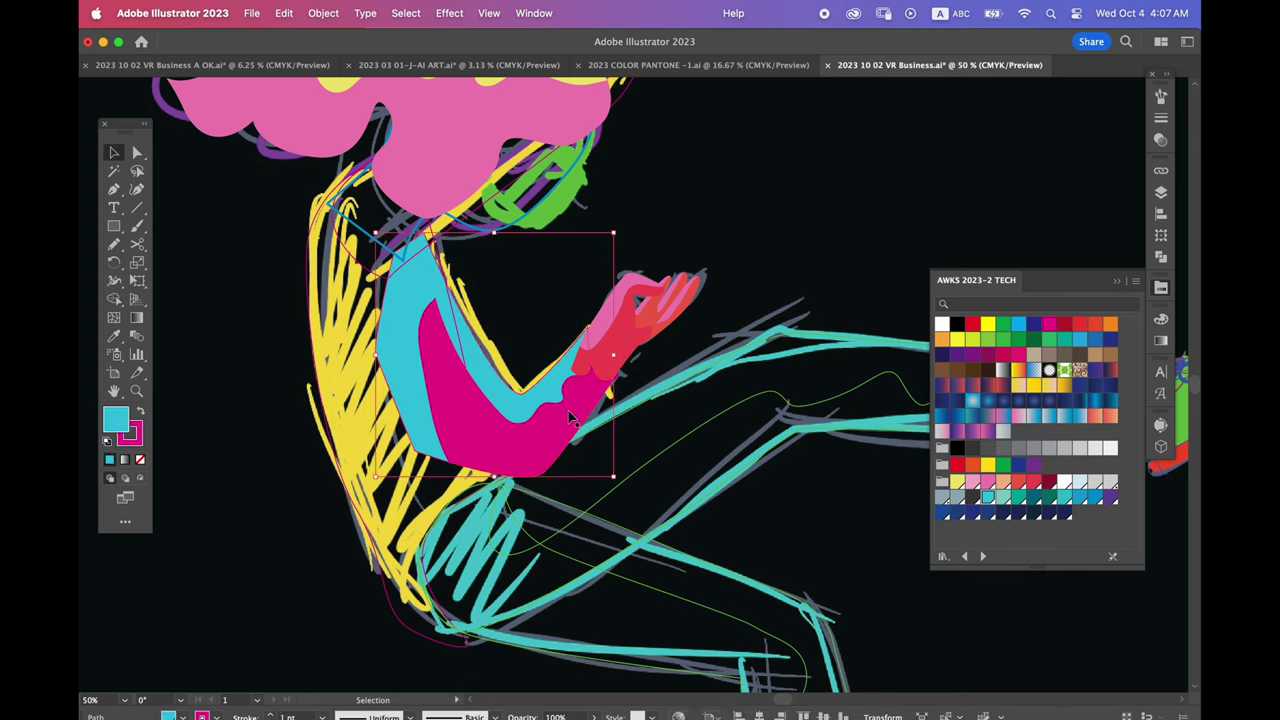
{"action": "left_click", "coordinate": [569, 414]}
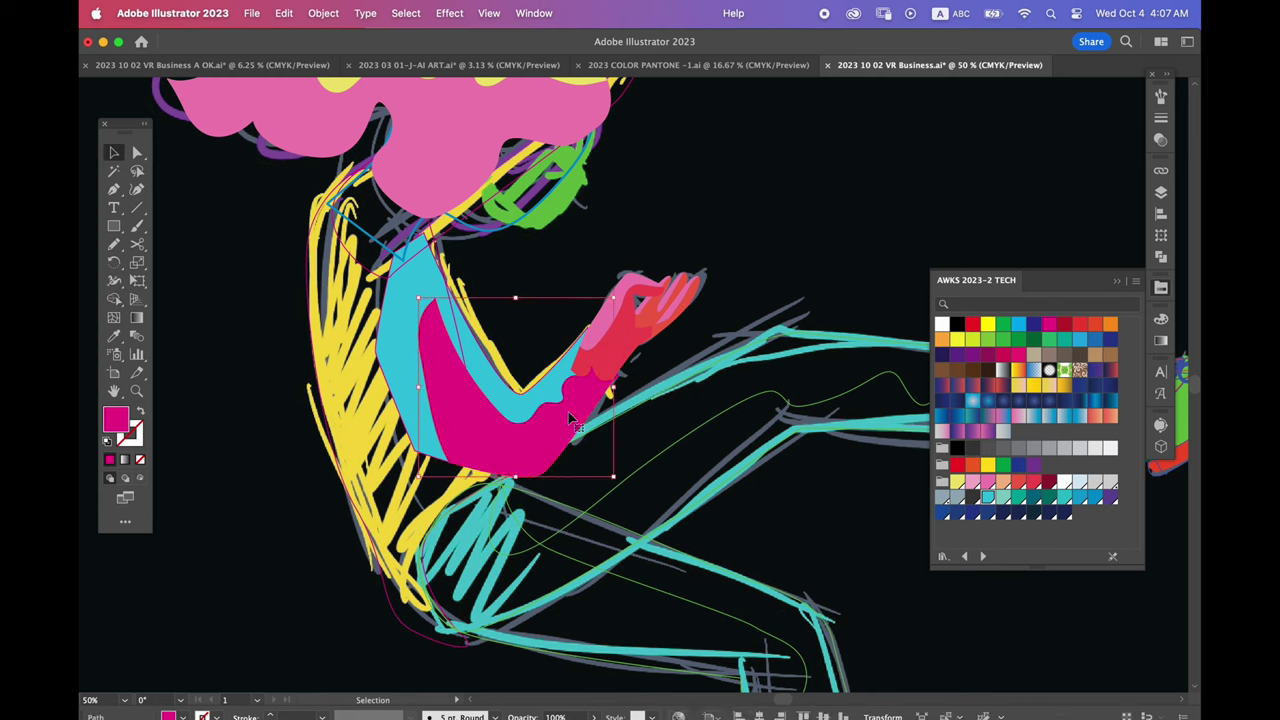
{"action": "left_click", "coordinate": [959, 420]}
{"action": "left_click", "coordinate": [637, 416]}
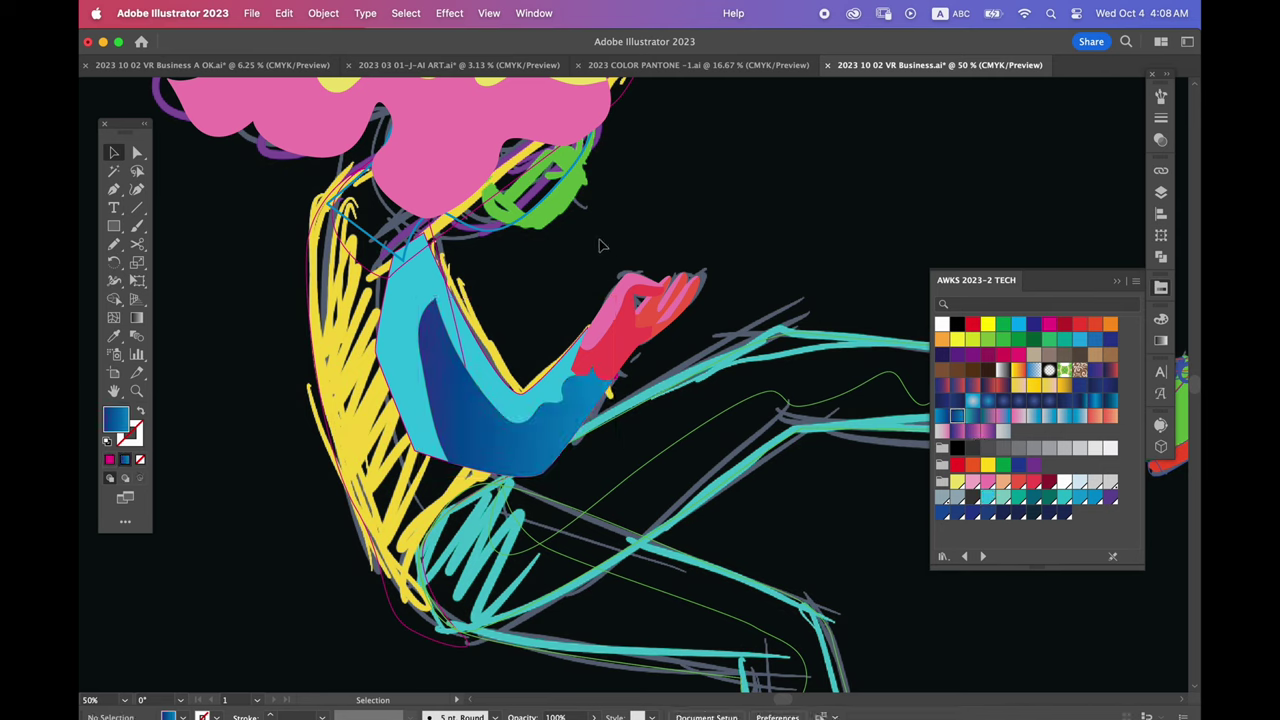
{"action": "left_click", "coordinate": [688, 310]}
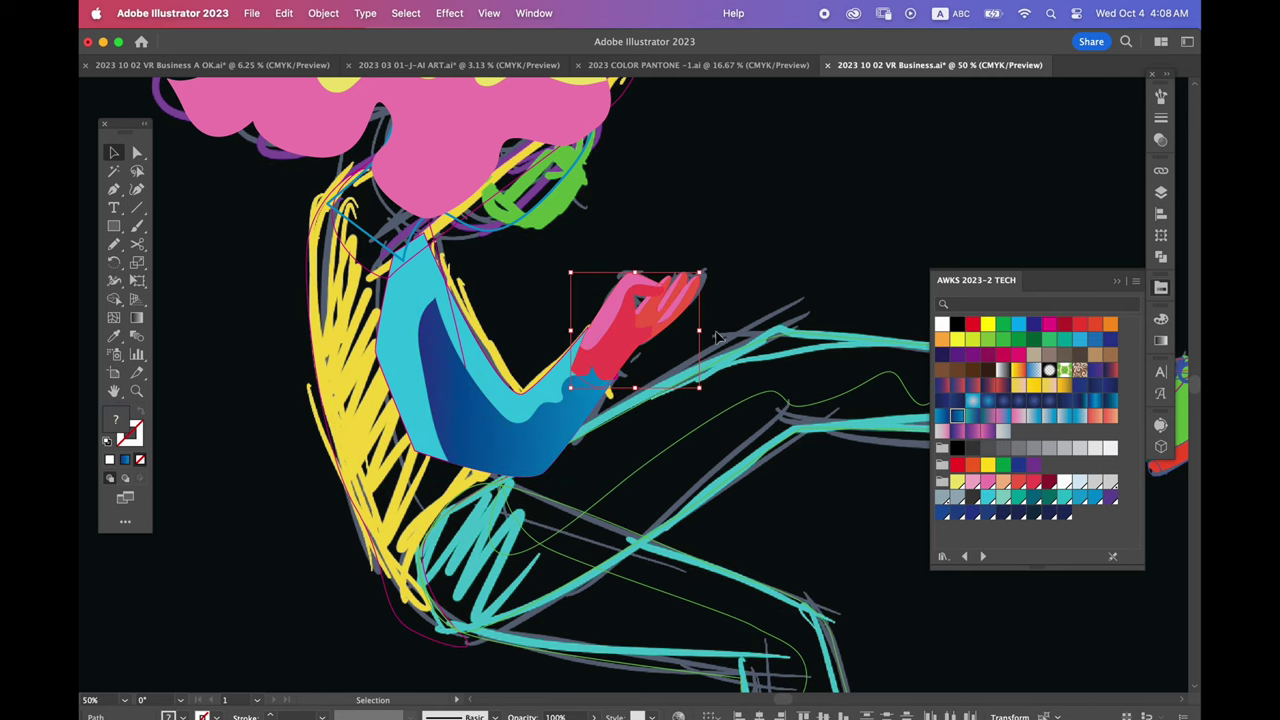
{"action": "left_click", "coordinate": [558, 278]}
{"action": "key", "text": "a"}
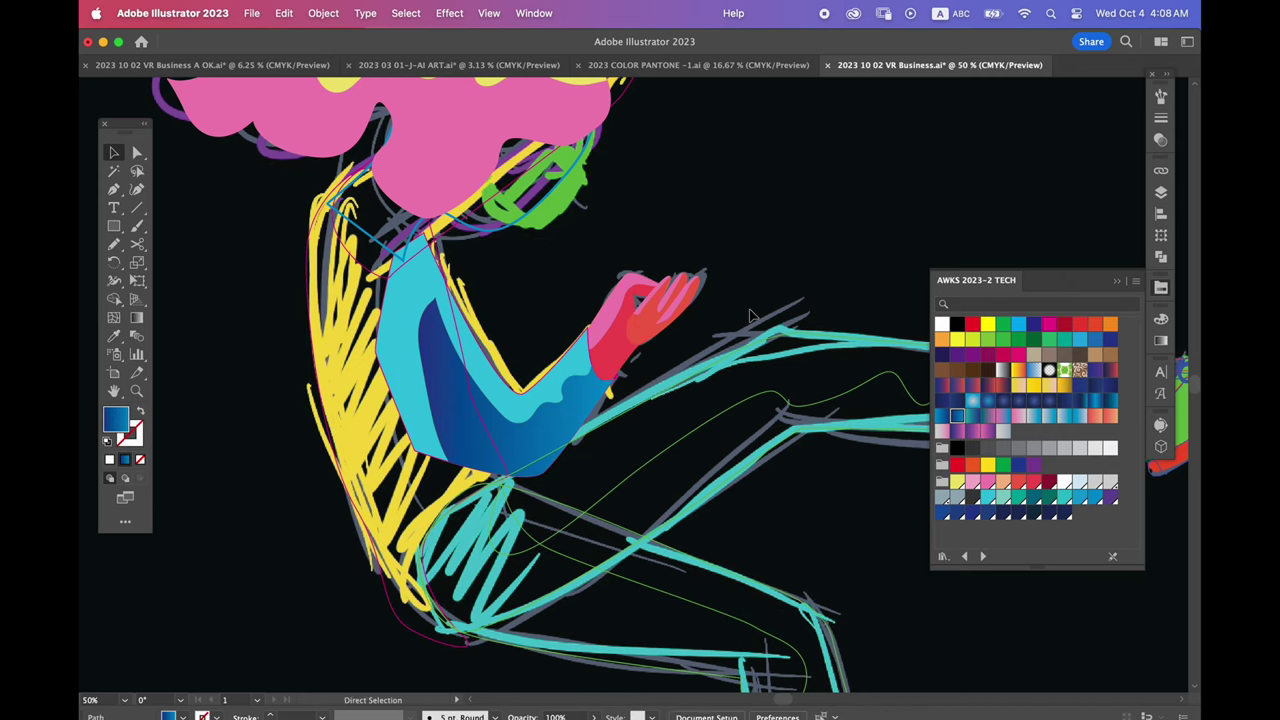
{"action": "key", "text": "v"}
{"action": "left_click", "coordinate": [464, 360]}
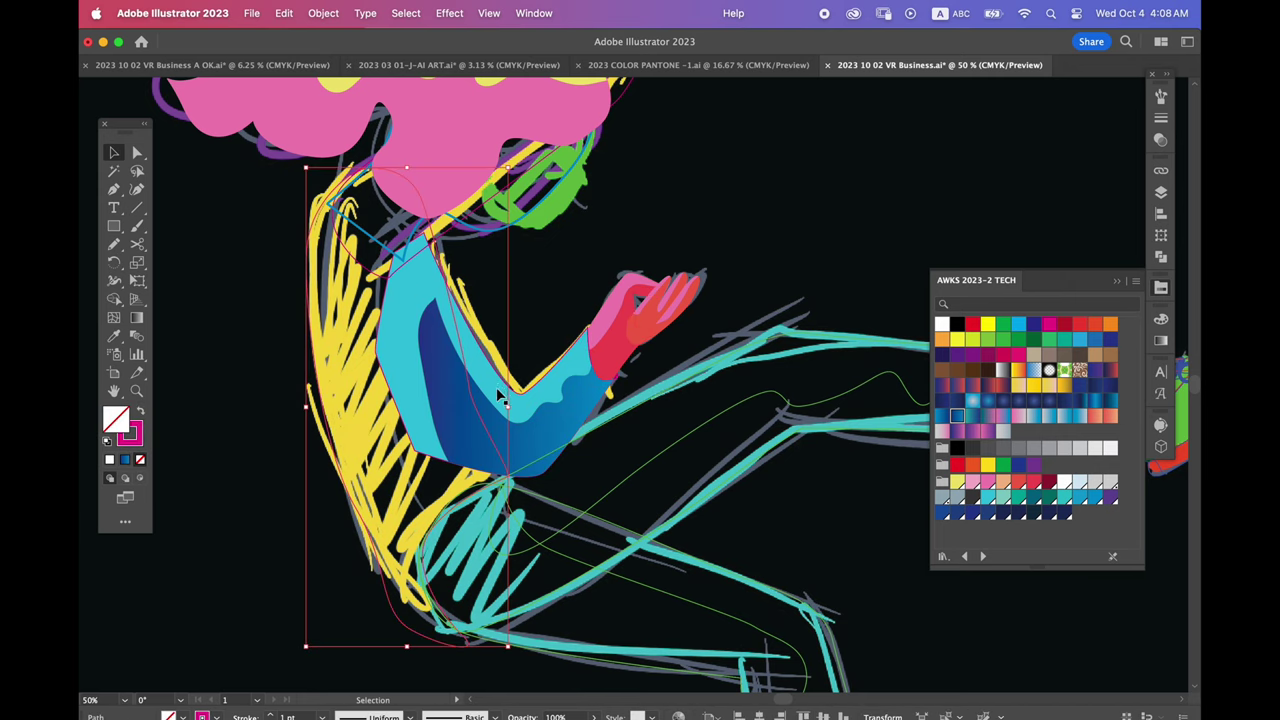
Fill the shirt body with the sleeve's cyan using the Eyedropper
{"action": "key", "text": "i"}
{"action": "left_click", "coordinate": [480, 362]}
{"action": "key", "text": "super+shift+a"}
{"action": "scroll", "coordinate": [430, 368], "scroll_direction": "up", "scroll_amount": 3}
{"action": "scroll", "coordinate": [430, 368], "scroll_direction": "up", "scroll_amount": 2}
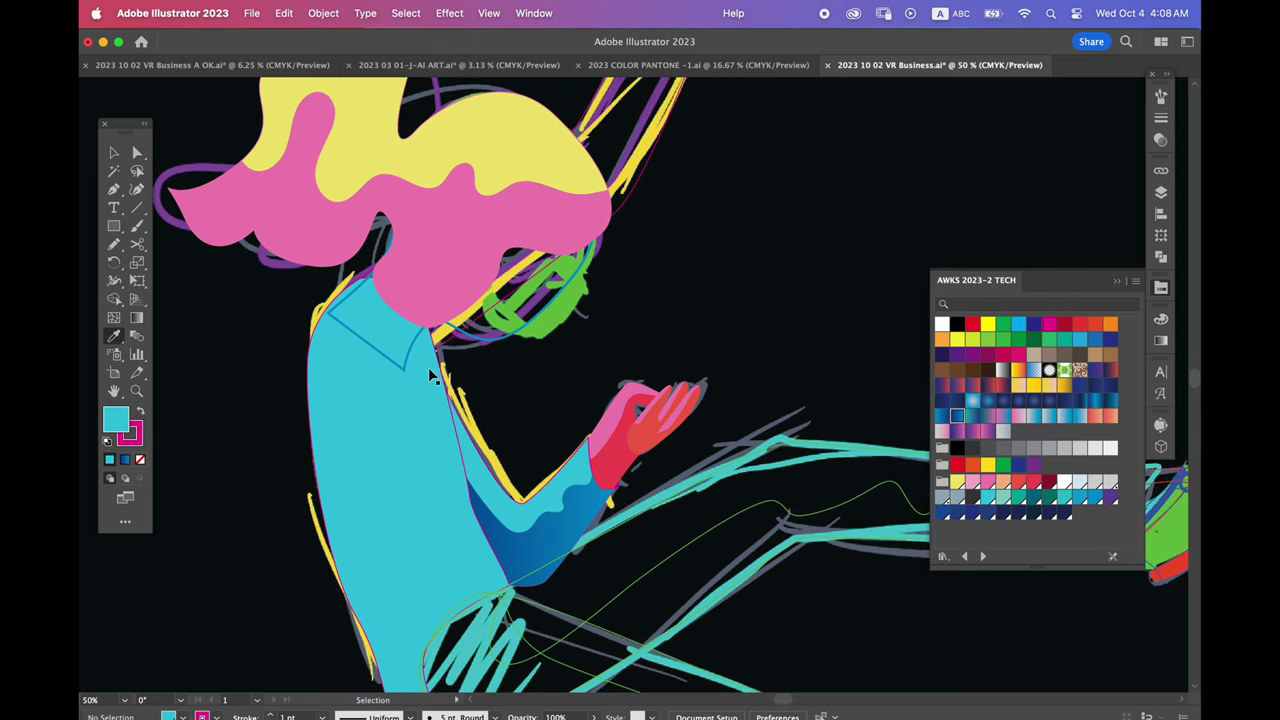
Recolour the lower hair dark maroon and the upper hair red
{"action": "left_click", "coordinate": [474, 247], "text": "super"}
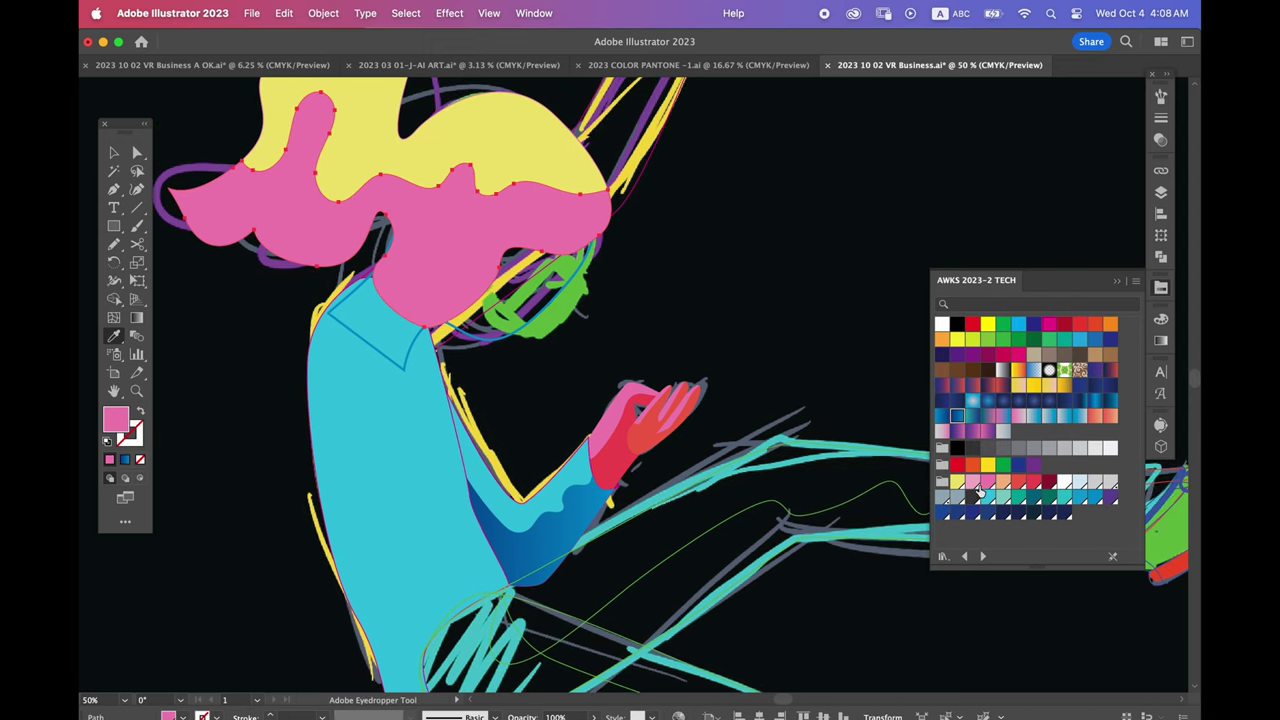
{"action": "left_click", "coordinate": [1048, 481]}
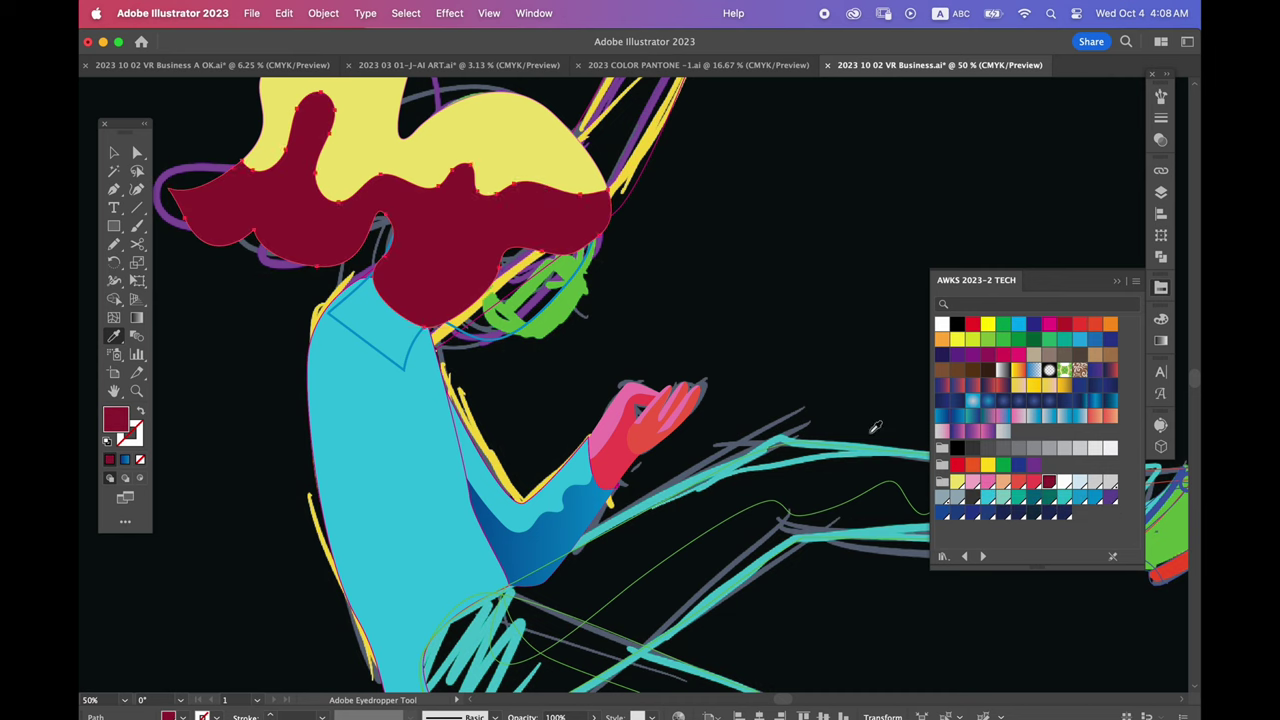
{"action": "left_click", "coordinate": [538, 155], "text": "super"}
{"action": "left_click", "coordinate": [1034, 481]}
{"action": "key", "text": "super+shift+a"}
{"action": "scroll", "coordinate": [666, 291], "scroll_direction": "up", "scroll_amount": 2}
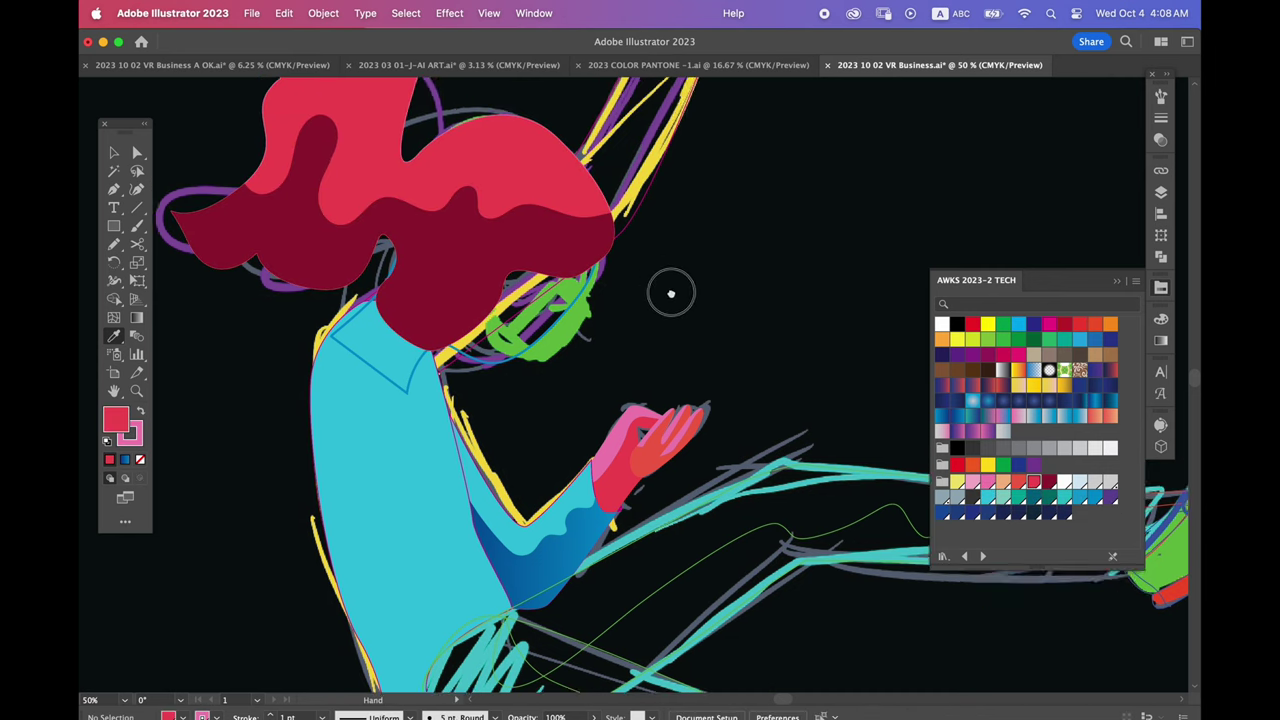
{"action": "scroll", "coordinate": [666, 291], "scroll_direction": "up", "scroll_amount": 2}
{"action": "scroll", "coordinate": [619, 314], "scroll_direction": "up", "scroll_amount": 3}
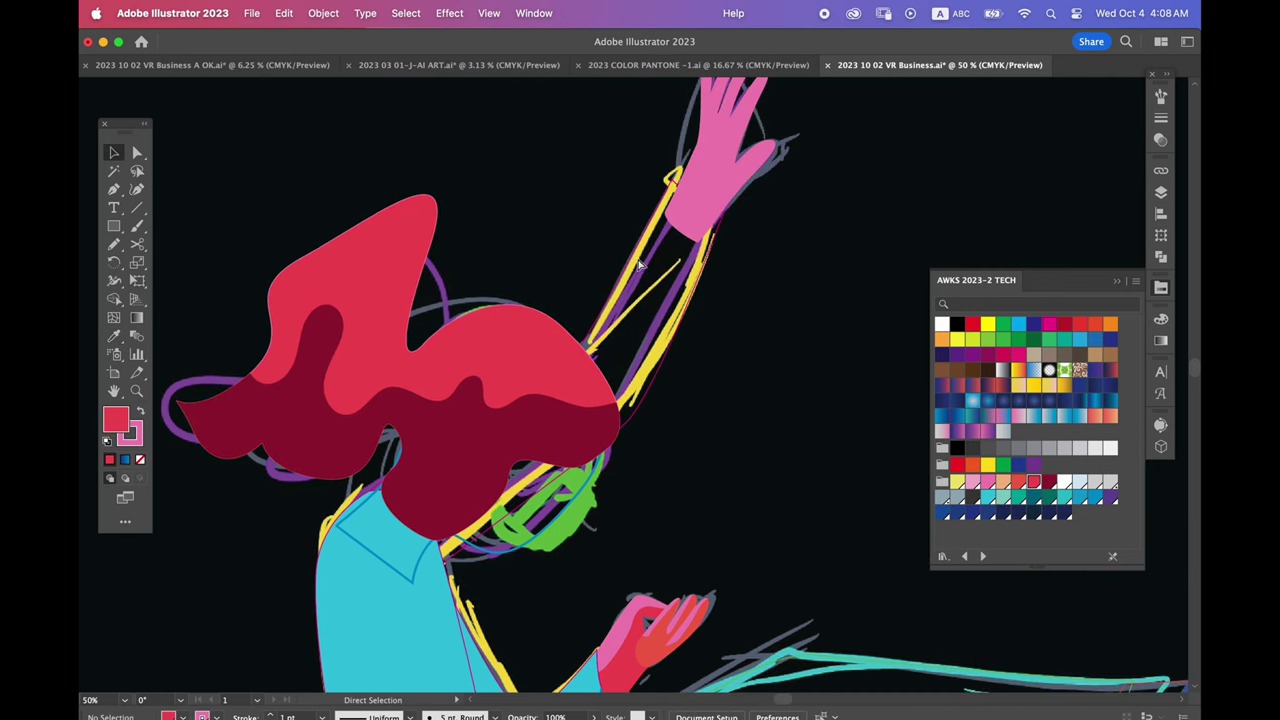
Fill the raised arm with cyan sampled from the body
{"action": "left_click", "coordinate": [396, 632]}
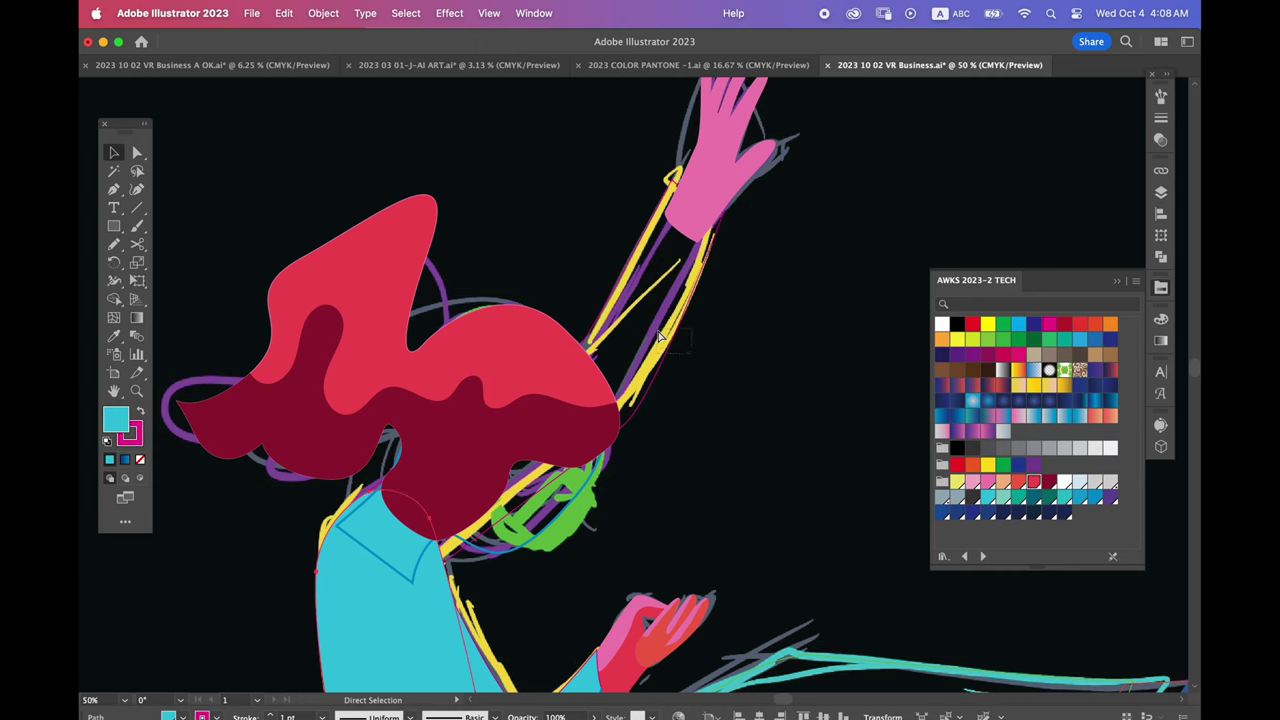
{"action": "left_click", "coordinate": [632, 386]}
{"action": "key", "text": "i"}
{"action": "left_click", "coordinate": [378, 628]}
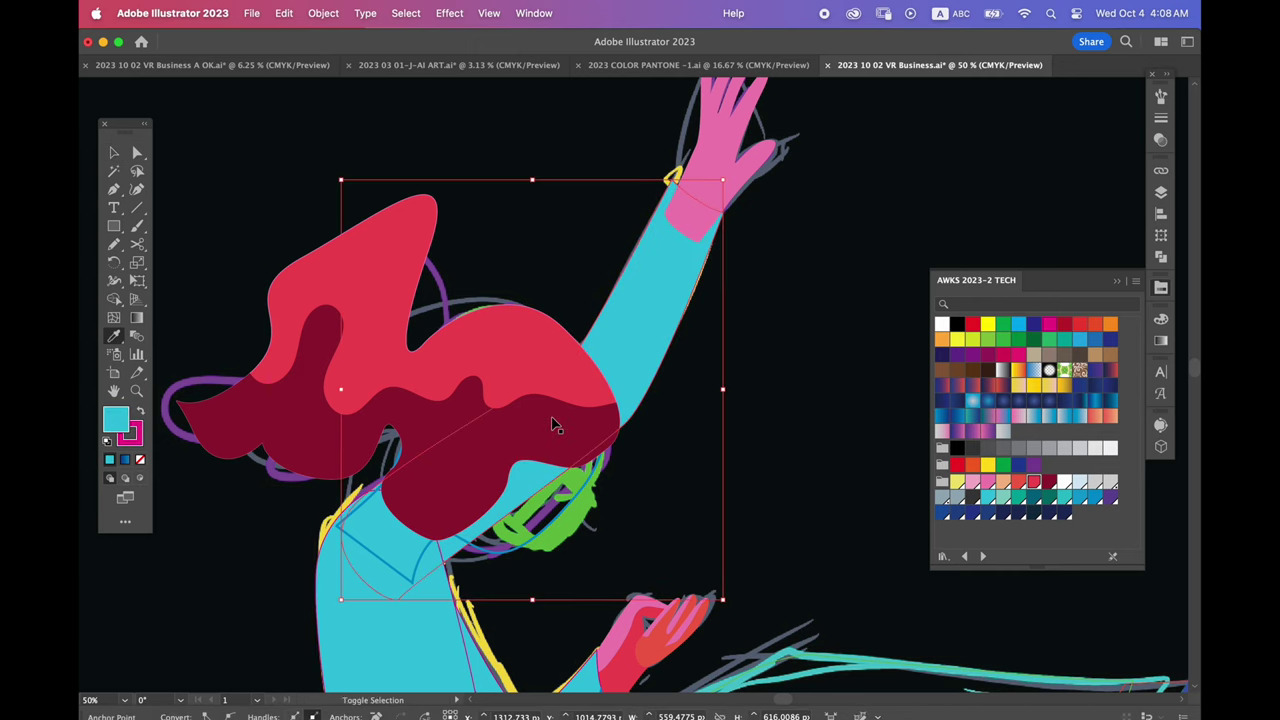
{"action": "mouse_move", "coordinate": [653, 467]}
{"action": "left_mouse_down"}
{"action": "mouse_move", "coordinate": [606, 330]}
{"action": "mouse_move", "coordinate": [644, 344]}
{"action": "left_mouse_up"}
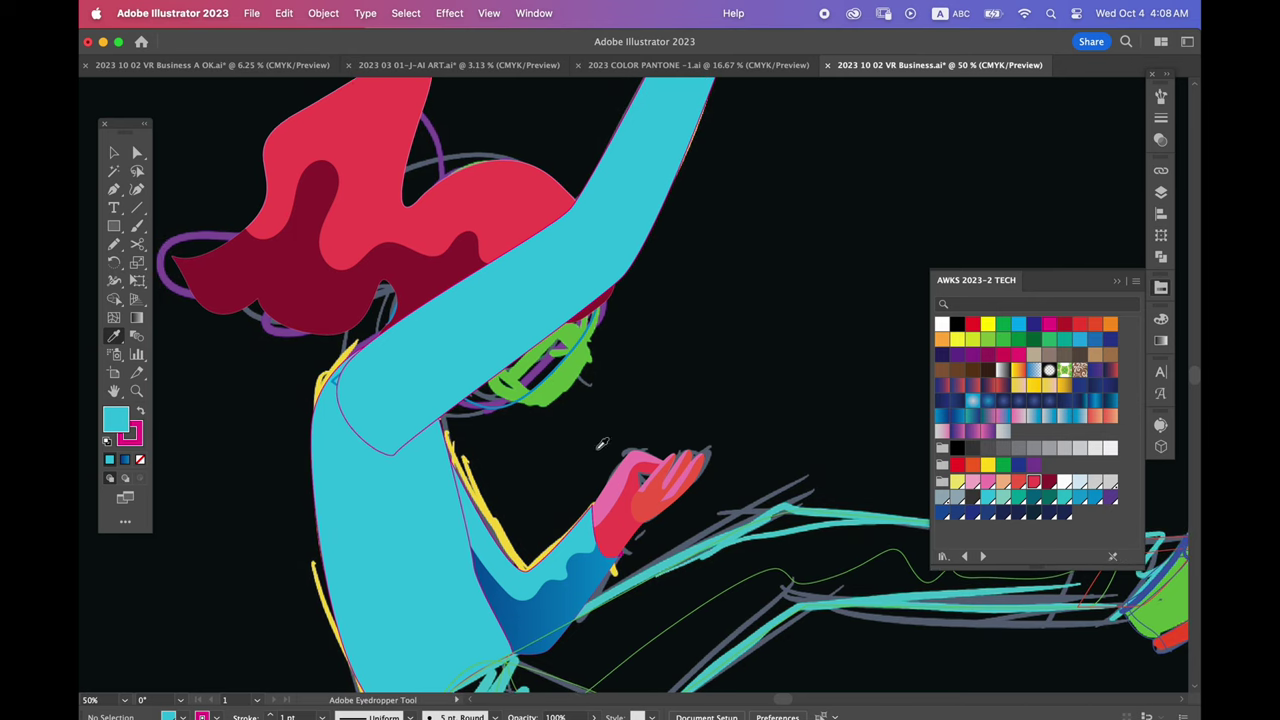
Paint a shading strip along the arm, fill it with the blue gradient, and narrow it
{"action": "key", "text": "b"}
{"action": "scroll", "coordinate": [566, 590], "scroll_direction": "up", "scroll_amount": 5}
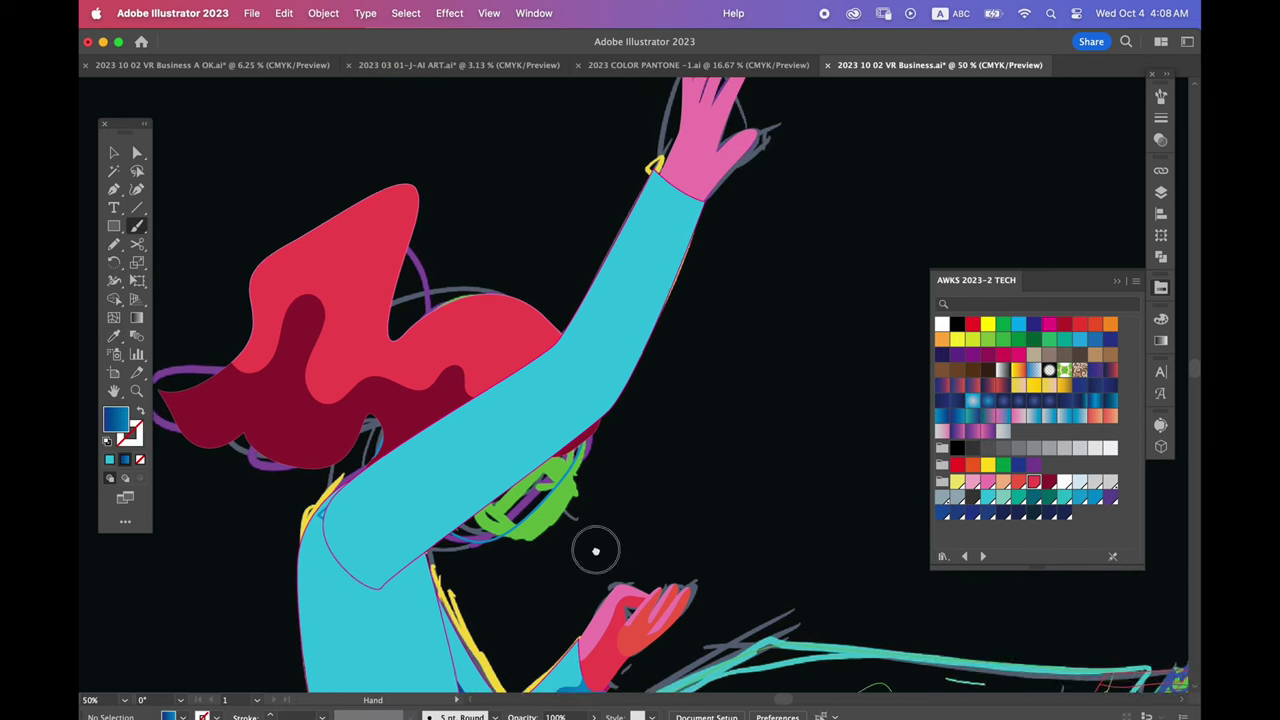
{"action": "mouse_move", "coordinate": [341, 629]}
{"action": "left_mouse_down"}
{"action": "mouse_move", "coordinate": [351, 532]}
{"action": "mouse_move", "coordinate": [350, 578]}
{"action": "mouse_move", "coordinate": [328, 586]}
{"action": "mouse_move", "coordinate": [405, 478]}
{"action": "mouse_move", "coordinate": [535, 389]}
{"action": "mouse_move", "coordinate": [601, 309]}
{"action": "mouse_move", "coordinate": [638, 205]}
{"action": "mouse_move", "coordinate": [688, 195]}
{"action": "mouse_move", "coordinate": [646, 337]}
{"action": "mouse_move", "coordinate": [369, 614]}
{"action": "mouse_move", "coordinate": [275, 595]}
{"action": "left_mouse_up"}
{"action": "left_click", "coordinate": [622, 404], "text": "super"}
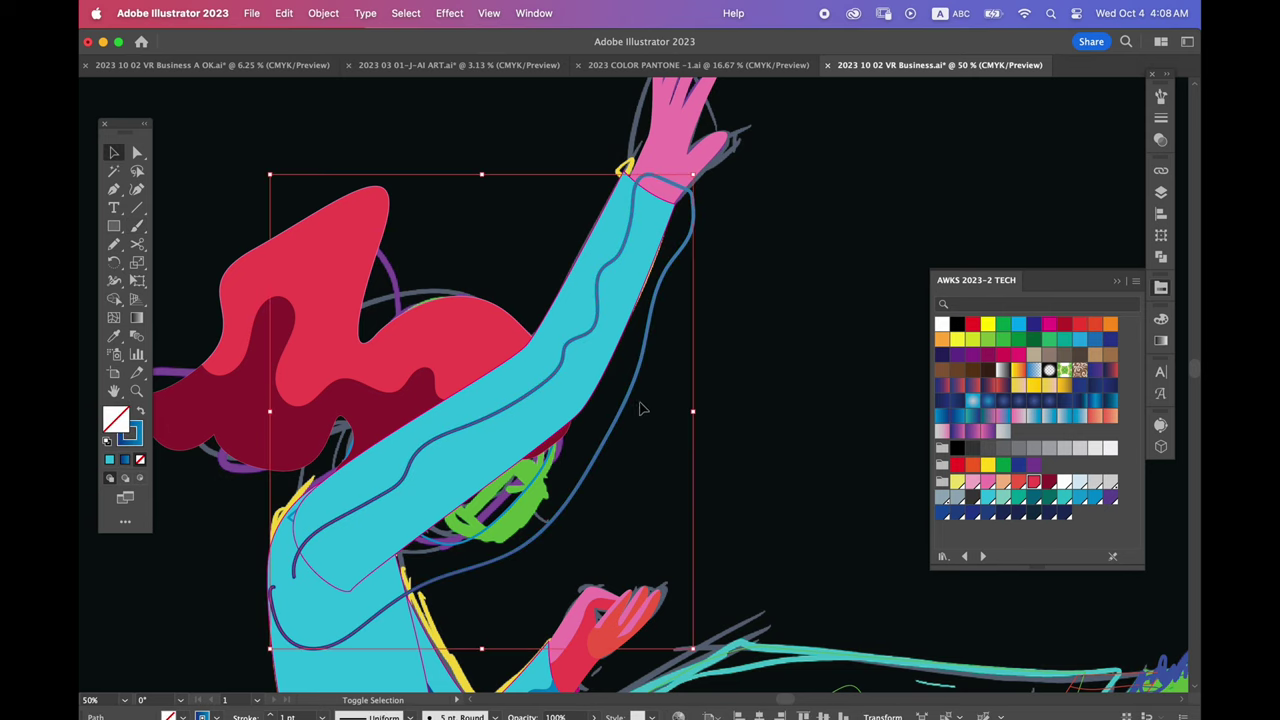
{"action": "key", "text": "period"}
{"action": "key", "text": "q"}
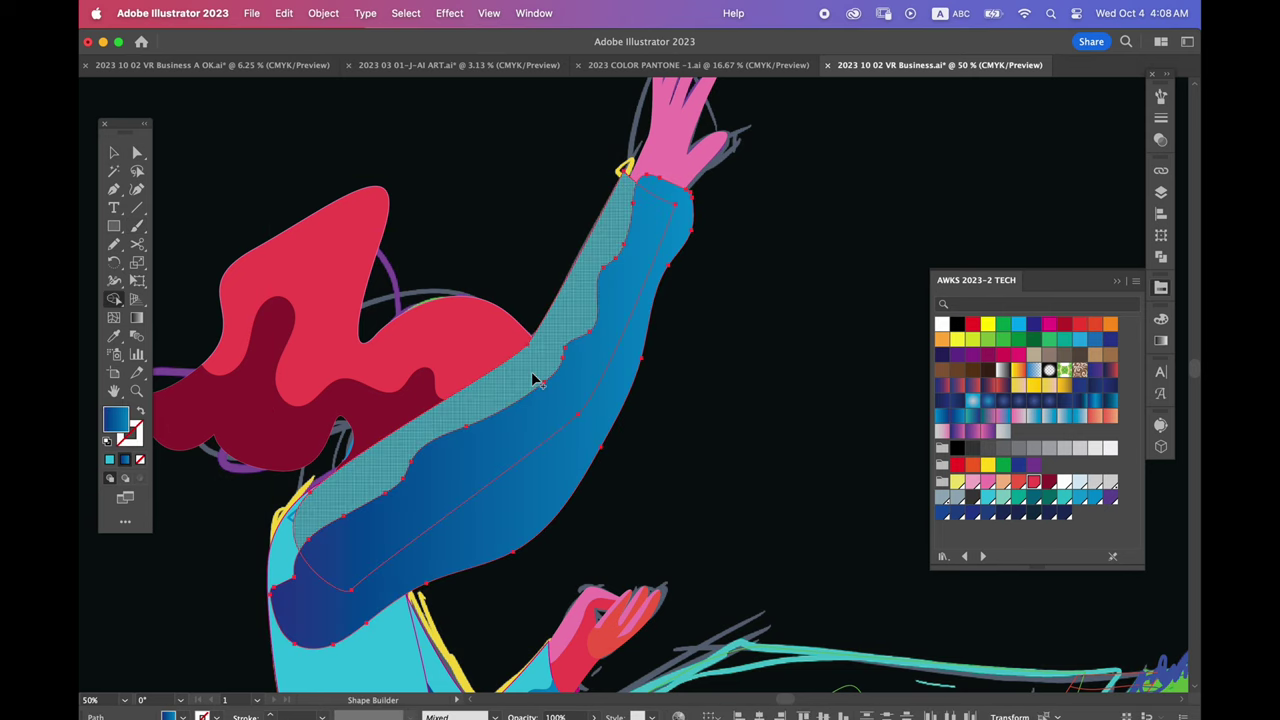
{"action": "left_click_drag", "start_coordinate": [537, 514], "coordinate": [589, 483]}
{"action": "scroll", "coordinate": [590, 483], "scroll_direction": "up", "scroll_amount": 2}
{"action": "left_click", "coordinate": [634, 437]}
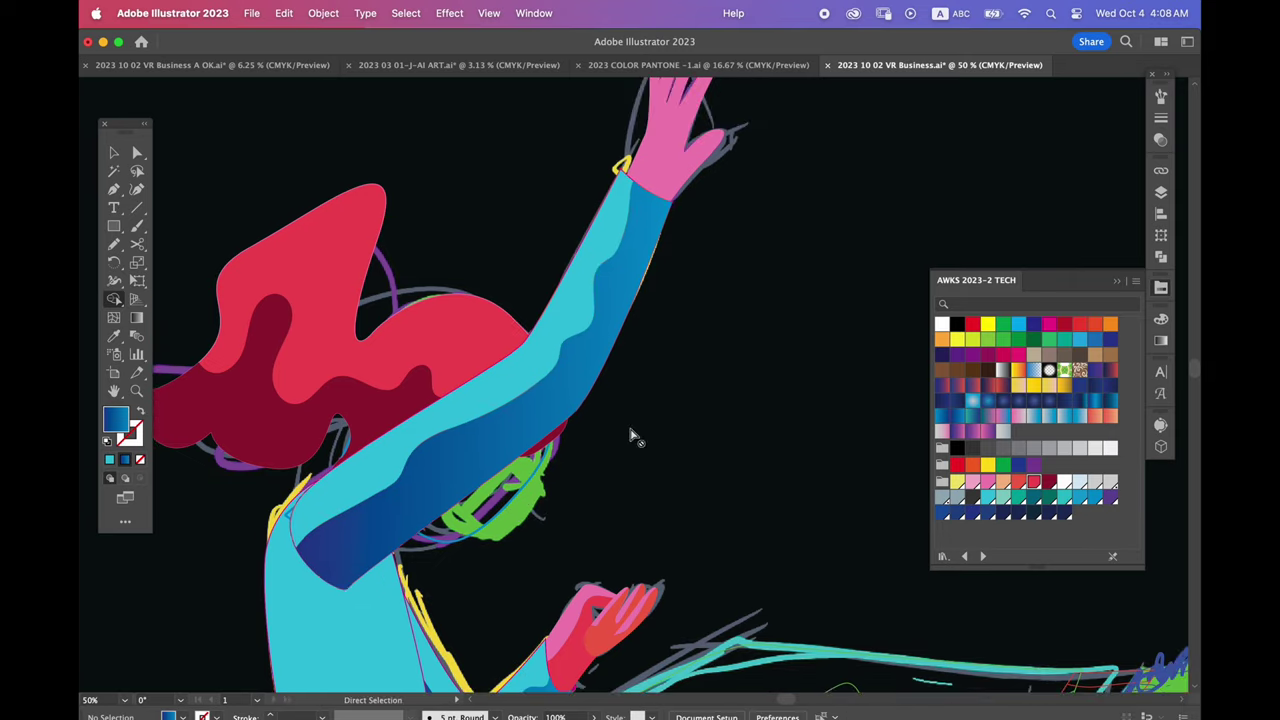
{"action": "key", "text": "v"}
{"action": "scroll", "coordinate": [634, 420], "scroll_direction": "up", "scroll_amount": 3}
{"action": "left_click", "coordinate": [645, 295]}
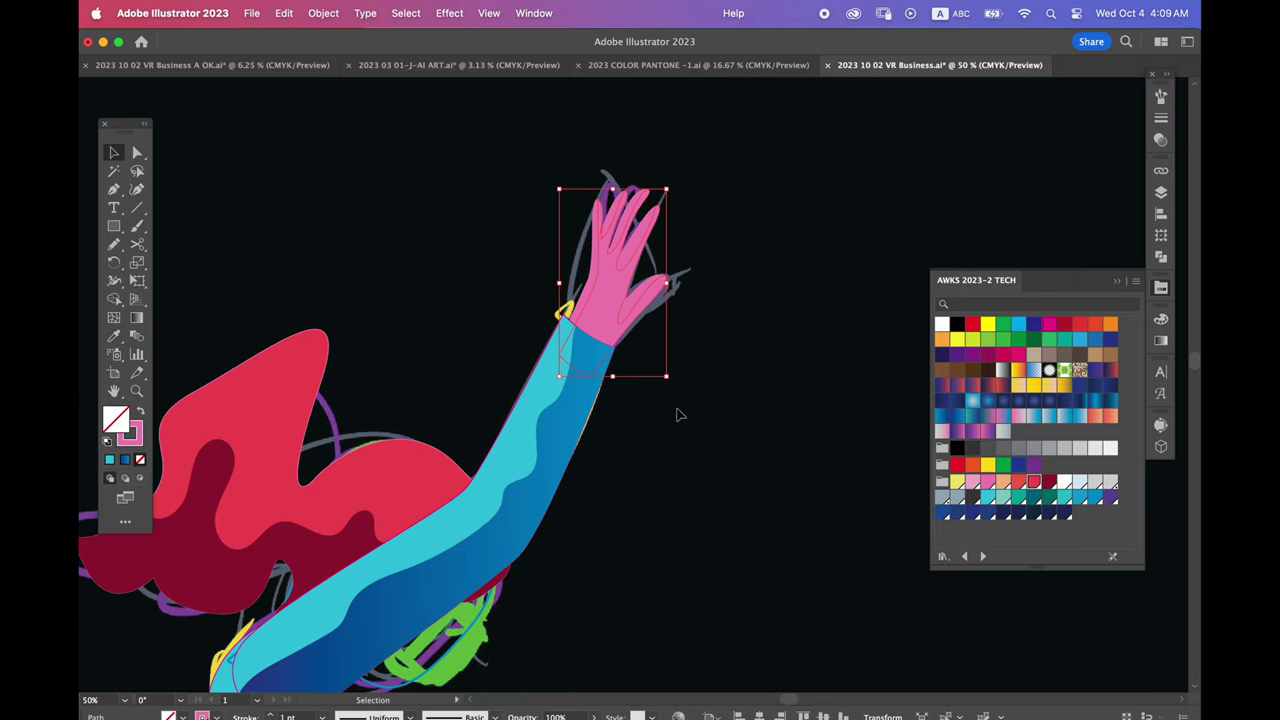
Recolour the raised hand red by sampling the other hand
{"action": "scroll", "coordinate": [677, 414], "scroll_direction": "down", "scroll_amount": 4}
{"action": "key", "text": "i"}
{"action": "left_click", "coordinate": [555, 630]}
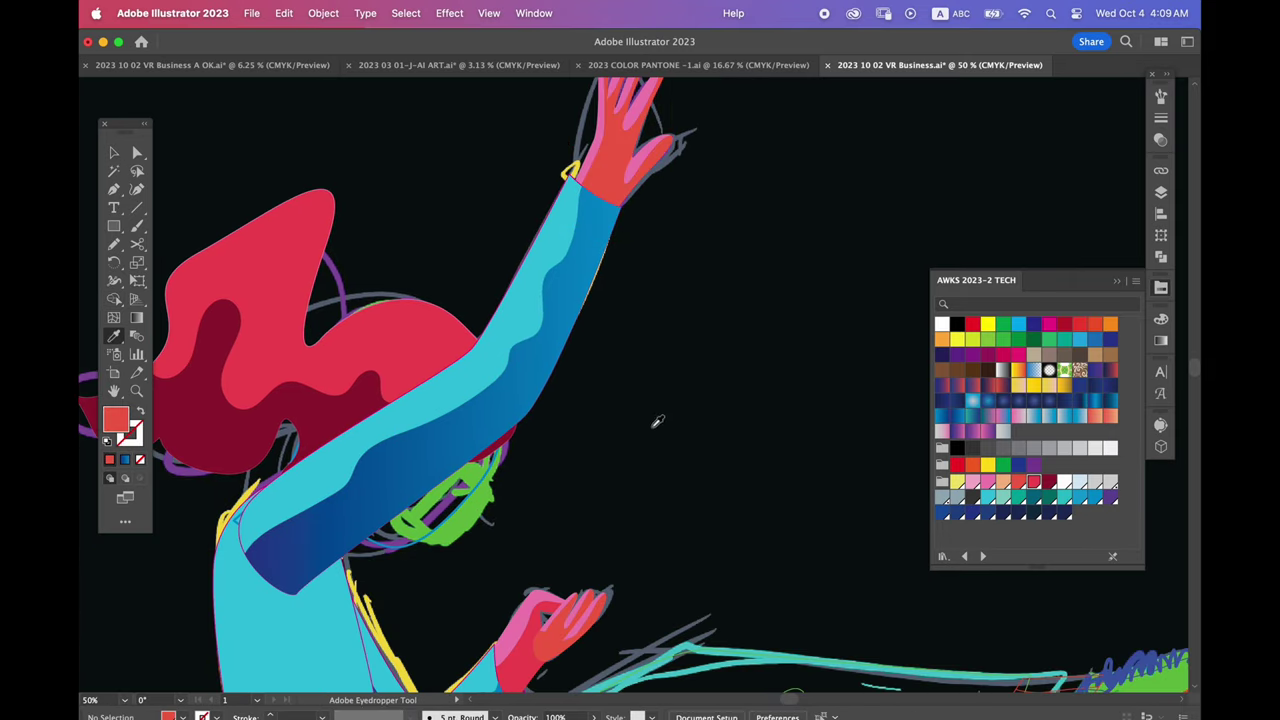
{"action": "scroll", "coordinate": [649, 477], "scroll_direction": "down", "scroll_amount": 4}
{"action": "scroll", "coordinate": [680, 384], "scroll_direction": "down", "scroll_amount": 2}
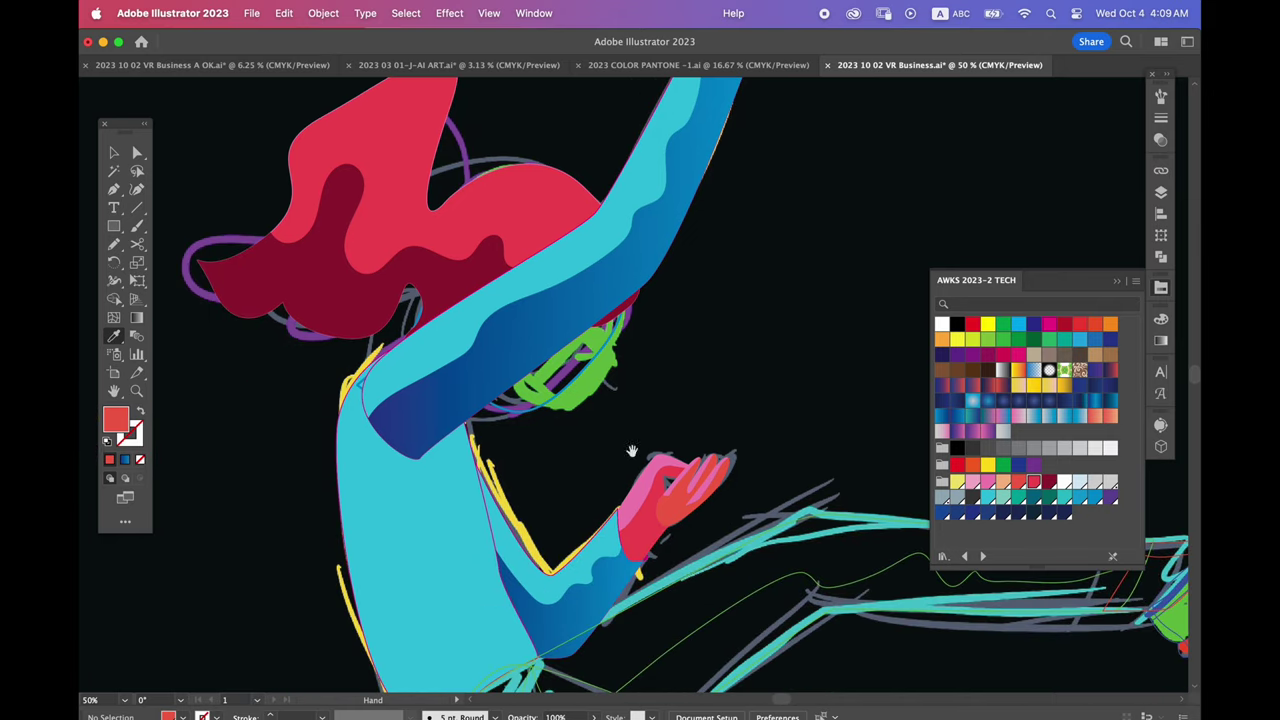
Fill the face shape under the hair with pink and set its stroke to None
{"action": "key", "text": "v"}
{"action": "left_click", "coordinate": [540, 425]}
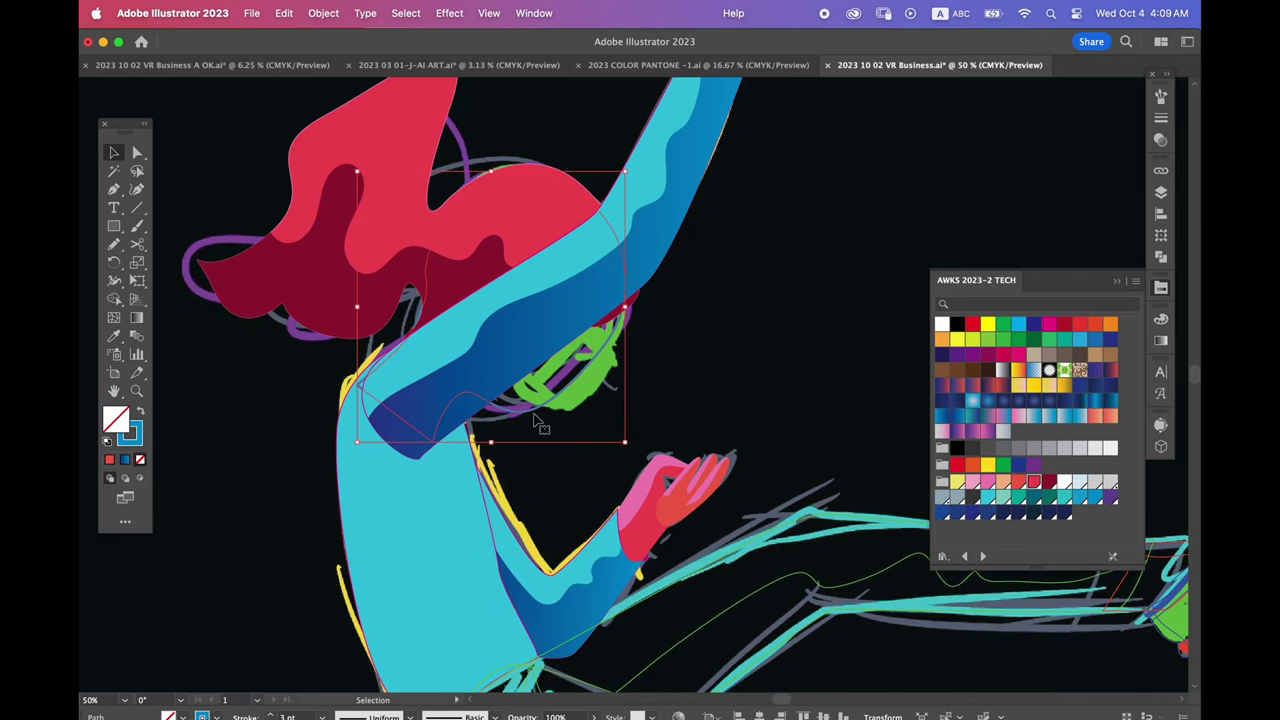
{"action": "key", "text": "i"}
{"action": "left_click", "coordinate": [642, 502]}
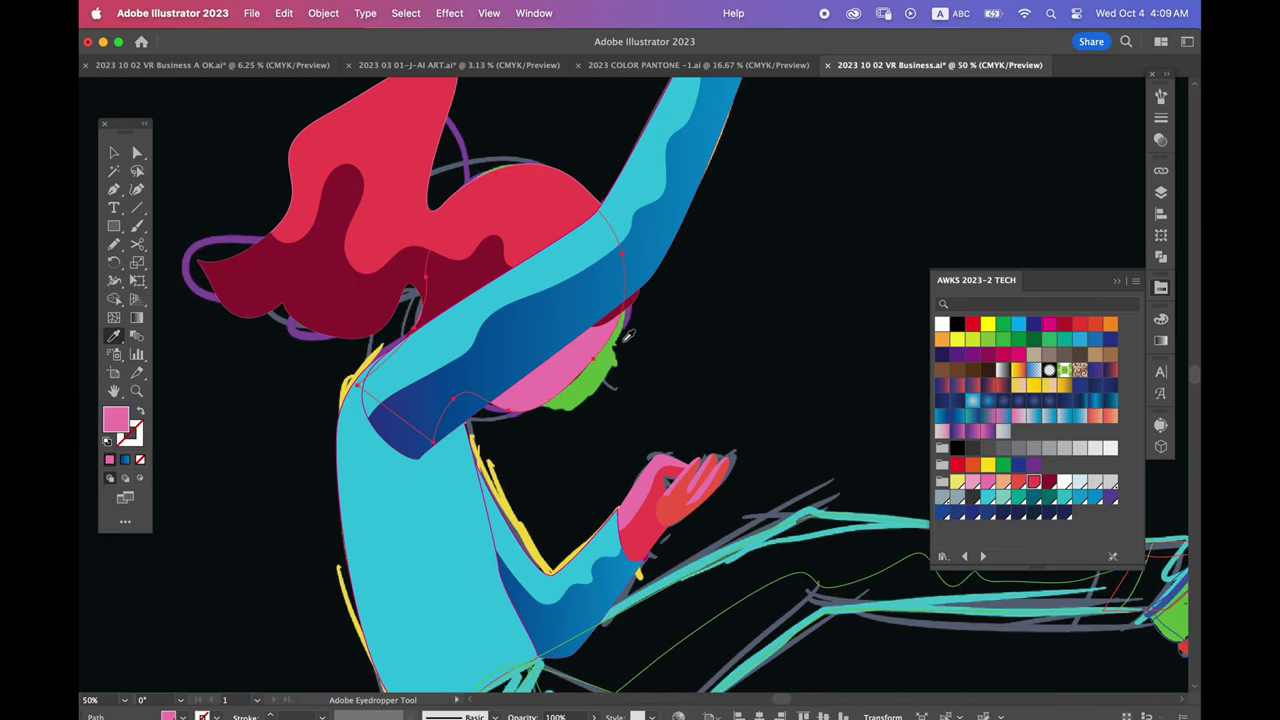
{"action": "left_click", "coordinate": [422, 384]}
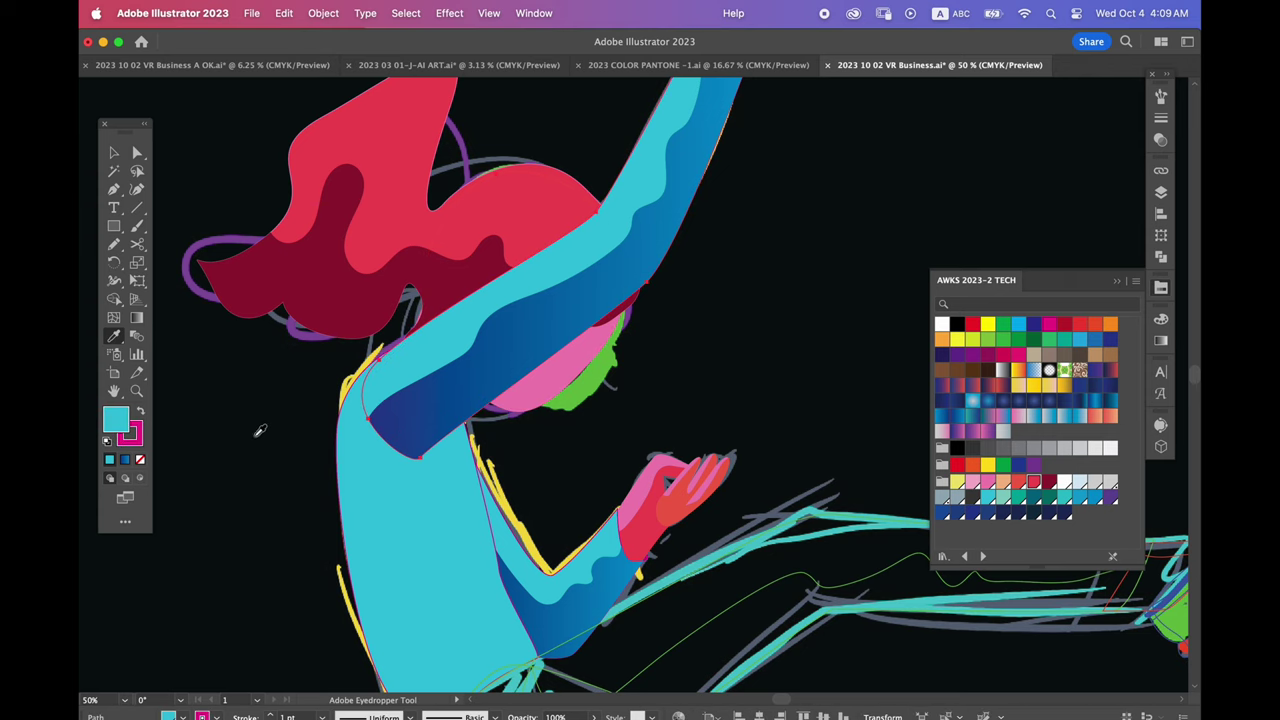
{"action": "left_click", "coordinate": [140, 460]}
{"action": "scroll", "coordinate": [451, 566], "scroll_direction": "down", "scroll_amount": 3}
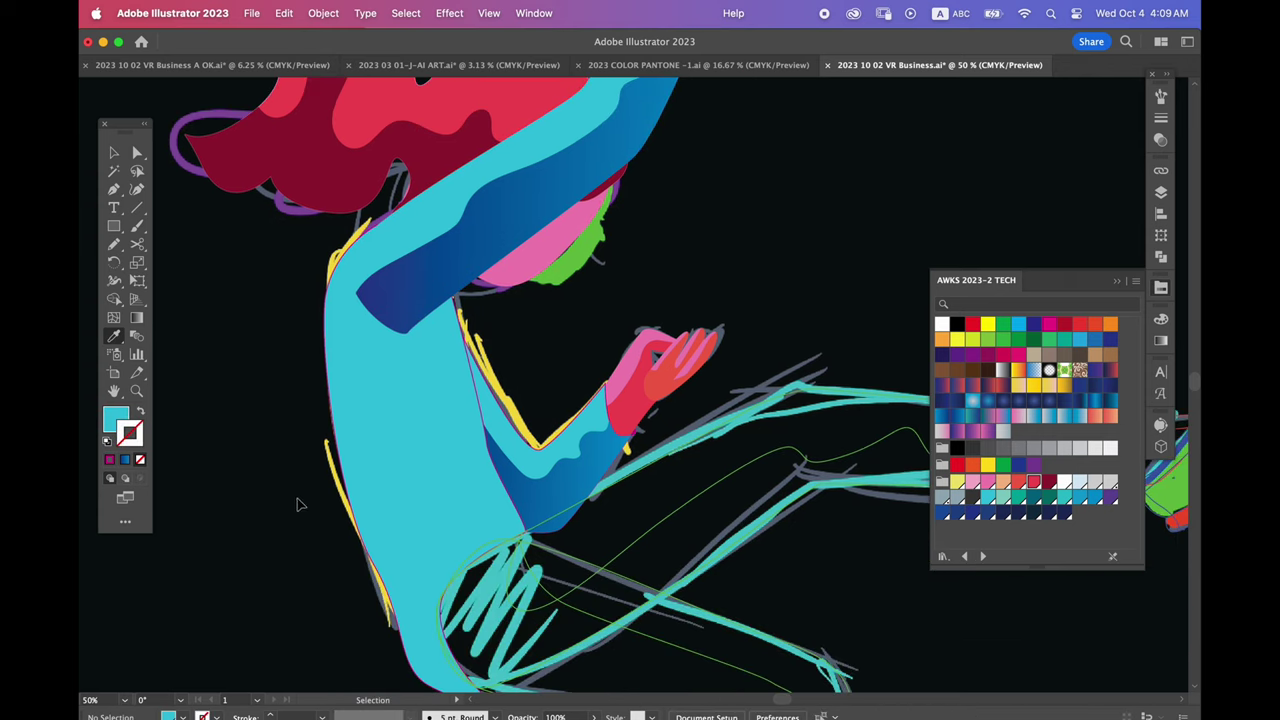
{"action": "key", "text": "b"}
{"action": "scroll", "coordinate": [380, 448], "scroll_direction": "right", "scroll_amount": 5}
{"action": "scroll", "coordinate": [380, 448], "scroll_direction": "down", "scroll_amount": 2}
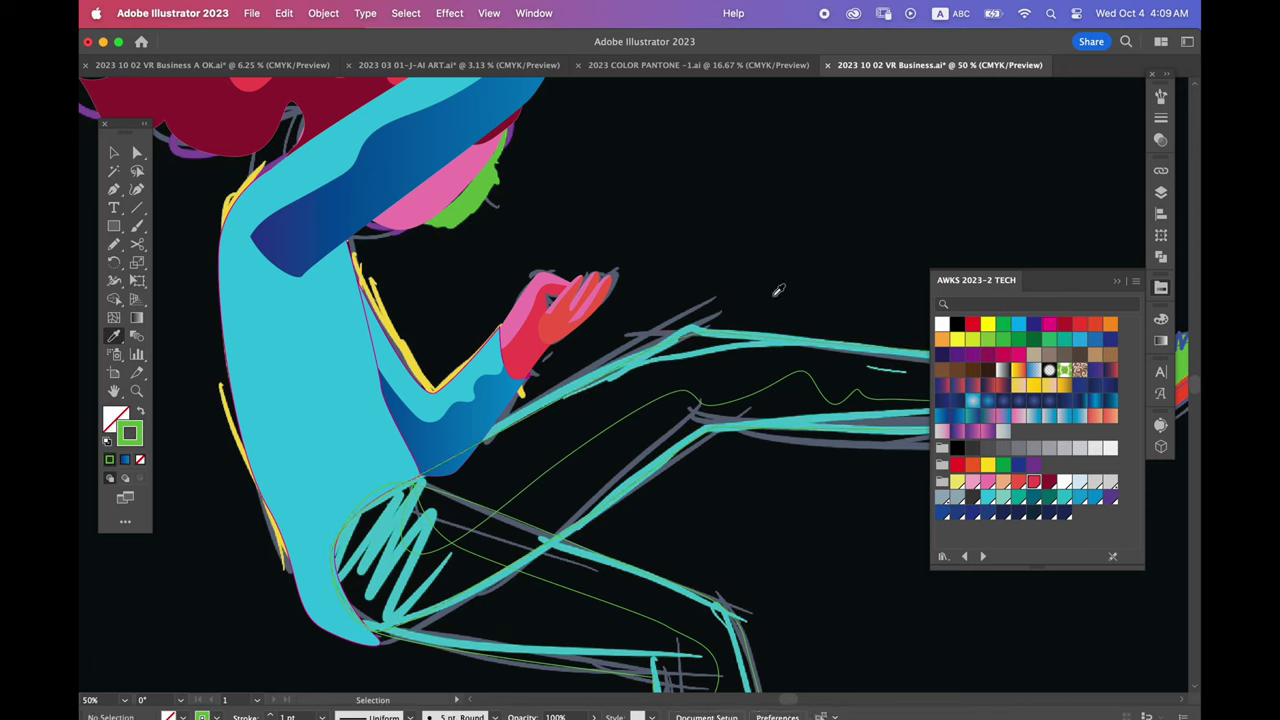
Fill both legs green with a blue gradient
{"action": "key", "text": "shift+x"}
{"action": "key", "text": "v"}
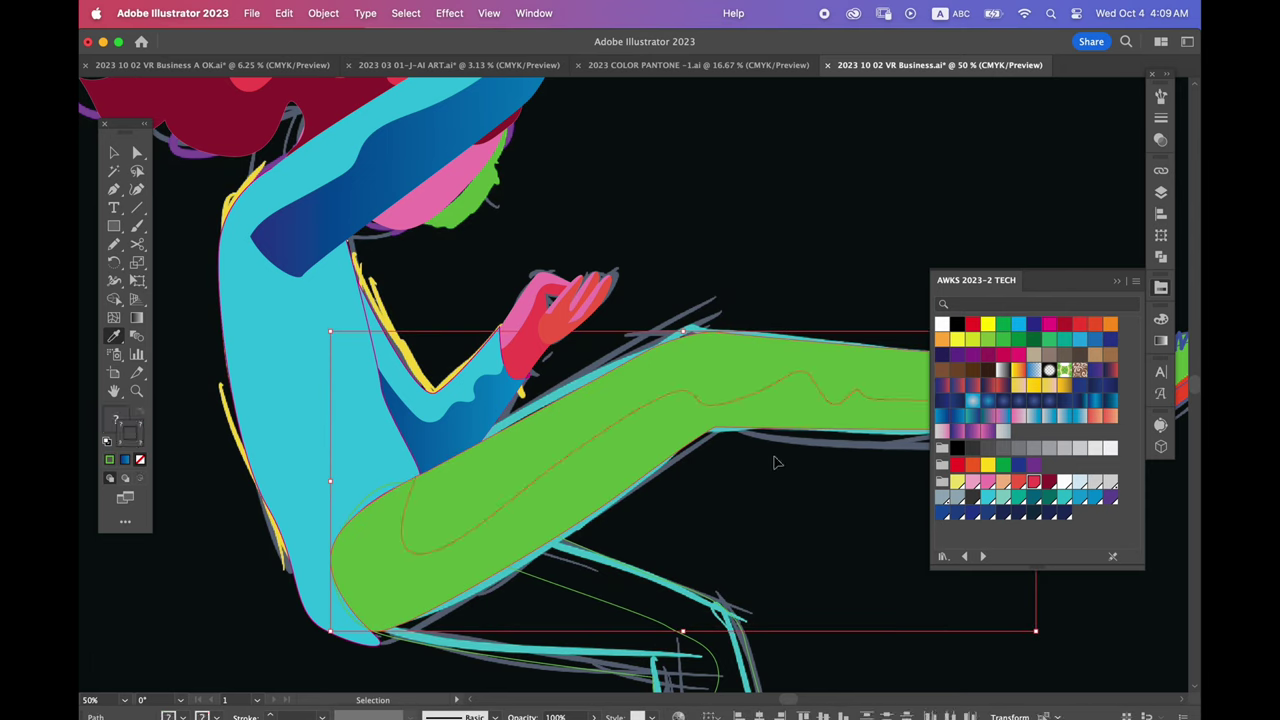
{"action": "left_click", "coordinate": [745, 354]}
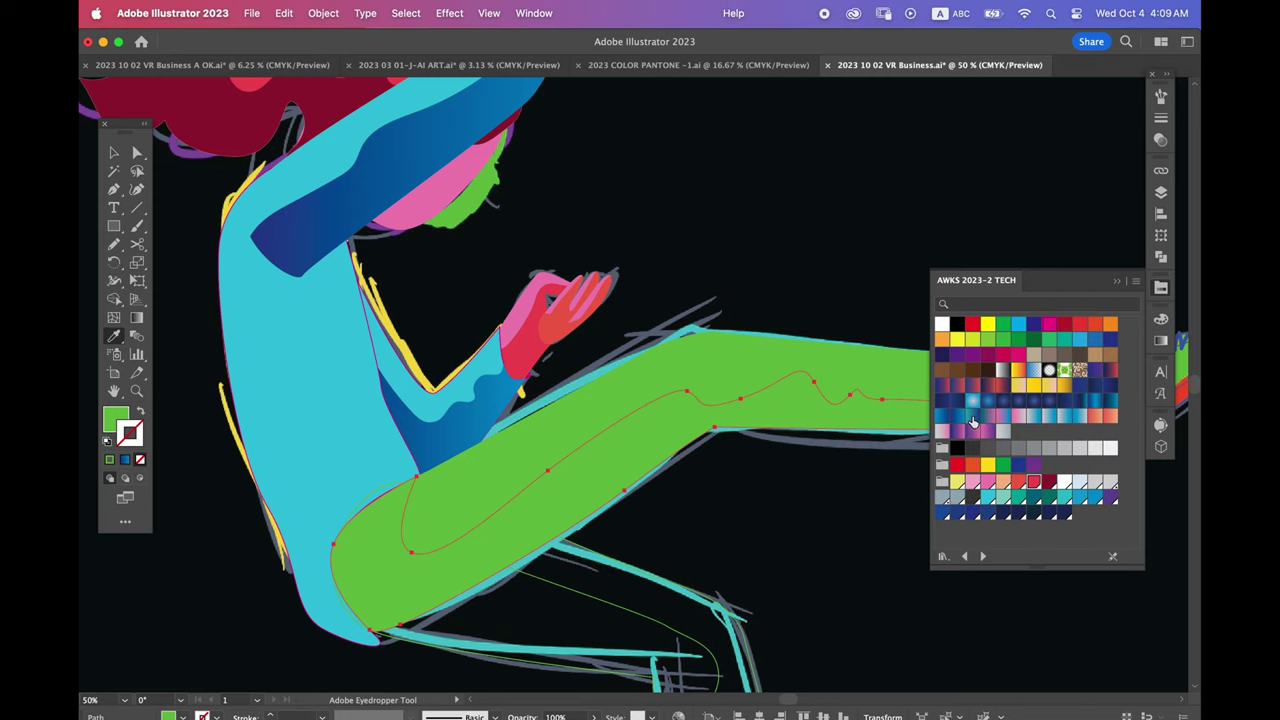
{"action": "left_click", "coordinate": [843, 392]}
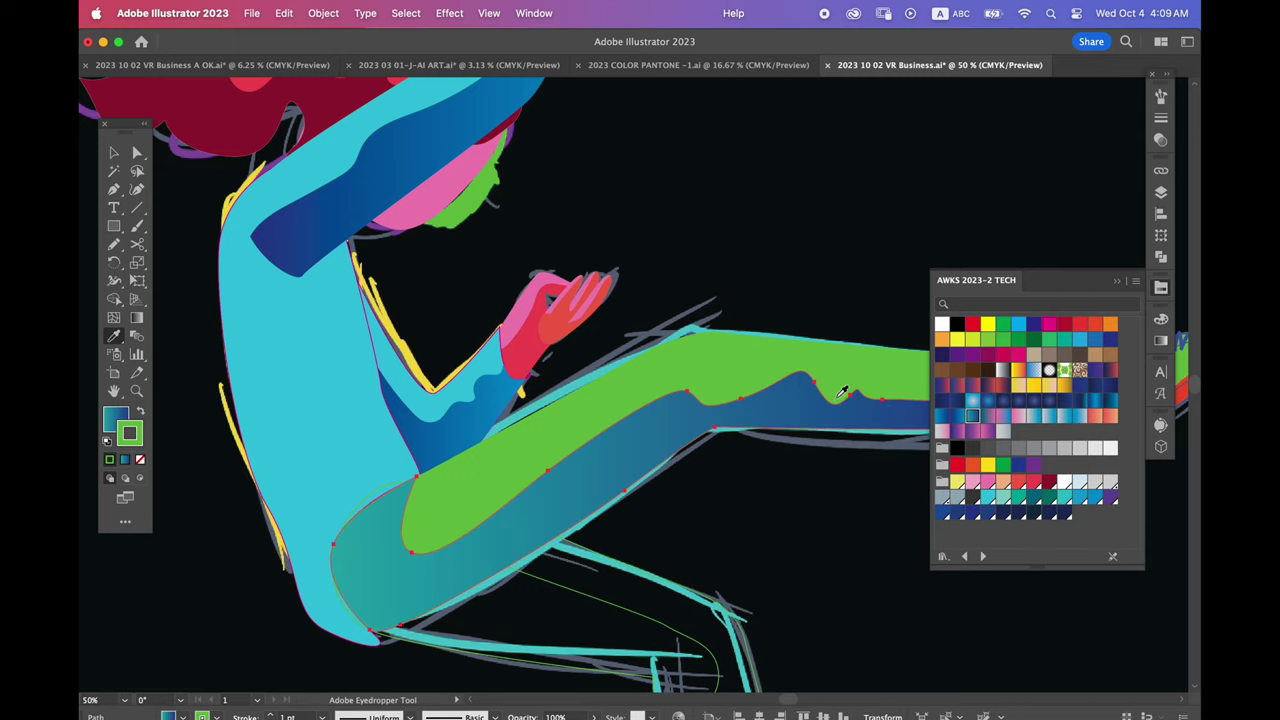
{"action": "left_click", "coordinate": [139, 460]}
{"action": "scroll", "coordinate": [663, 294], "scroll_direction": "down", "scroll_amount": 5}
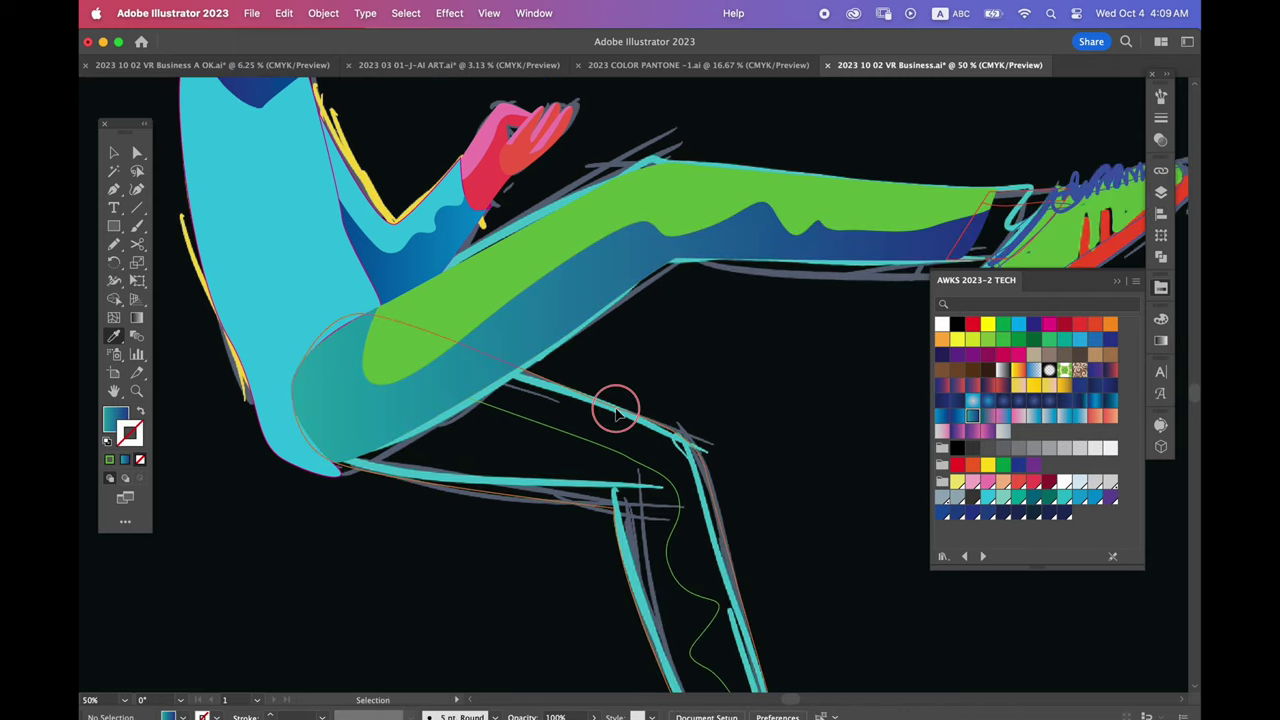
{"action": "left_click", "coordinate": [616, 246]}
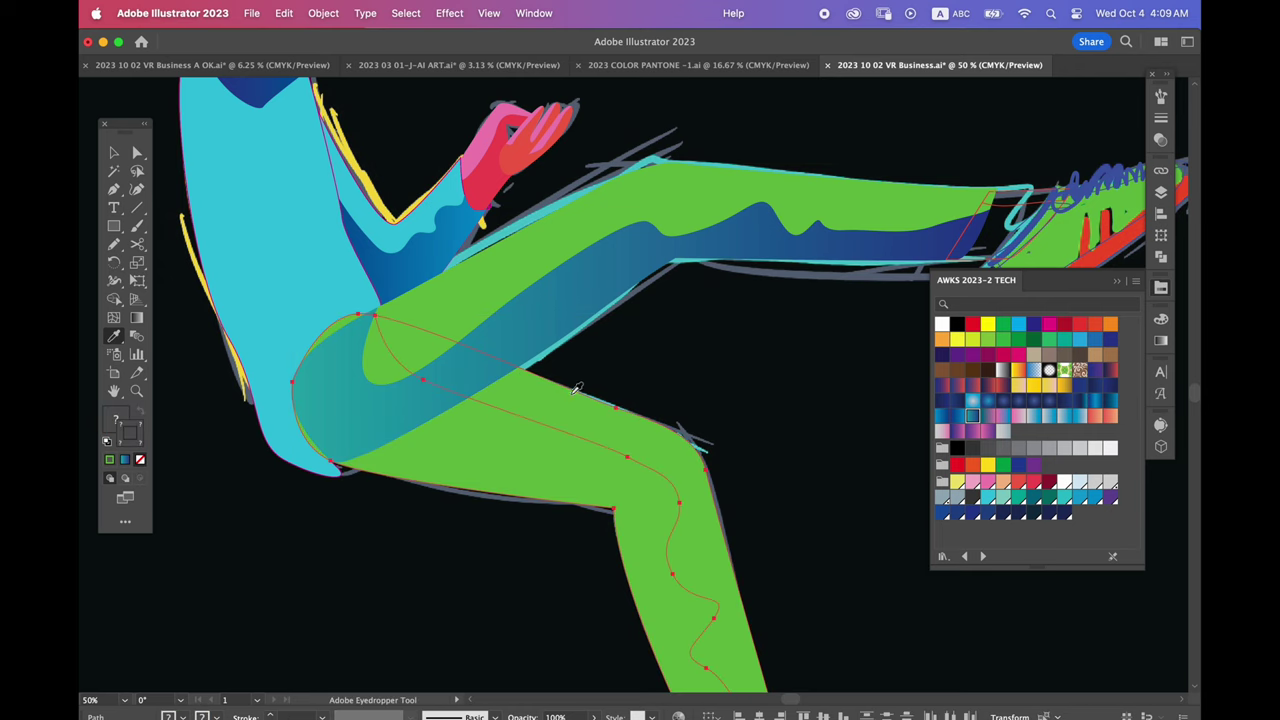
{"action": "left_click", "coordinate": [563, 302]}
Fill the lower foot's ankle shape with solid red
{"action": "key", "text": "super+minus"}
{"action": "key", "text": "super+minus"}
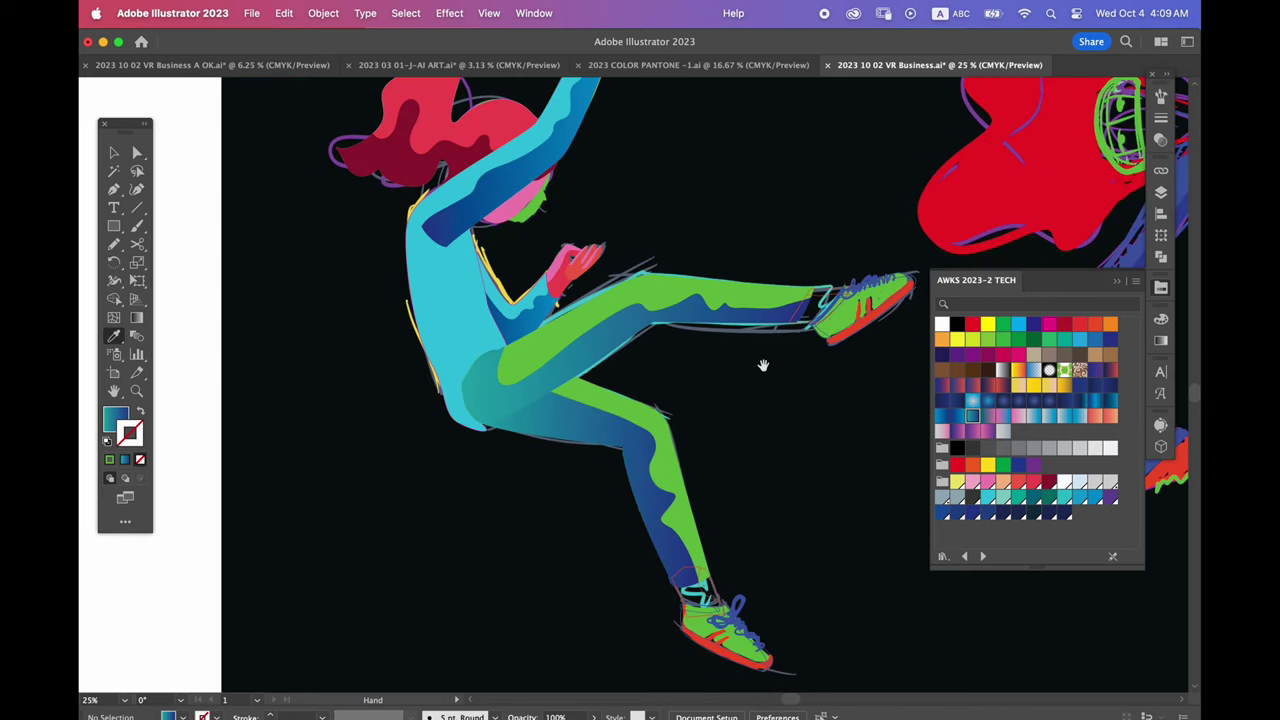
{"action": "left_click_drag", "start_coordinate": [763, 455], "coordinate": [752, 460]}
{"action": "scroll", "coordinate": [752, 460], "scroll_direction": "right", "scroll_amount": 3}
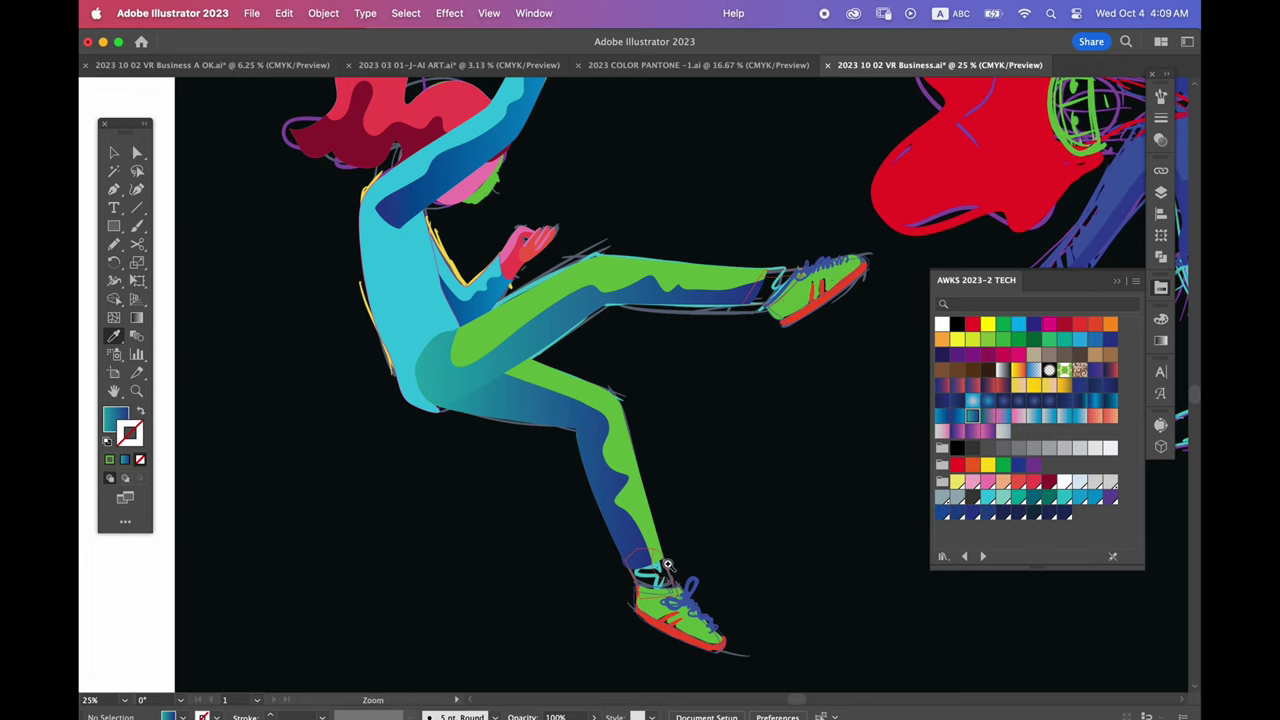
{"action": "key", "text": "super+plus"}
{"action": "key", "text": "v"}
{"action": "left_click", "coordinate": [560, 408]}
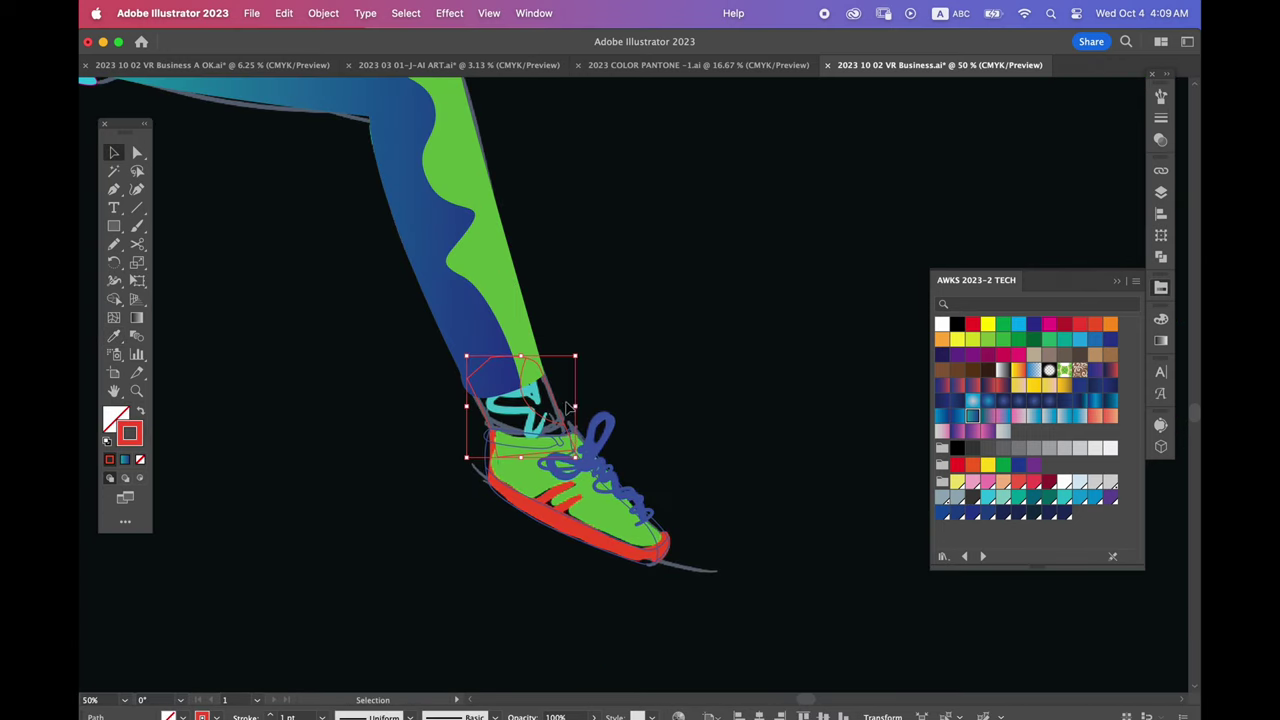
{"action": "key", "text": "super+shift+bracketright"}
{"action": "key", "text": "shift+x"}
{"action": "left_click", "coordinate": [562, 399]}
{"action": "key", "text": "shift+x"}
{"action": "key", "text": "super+shift+a"}
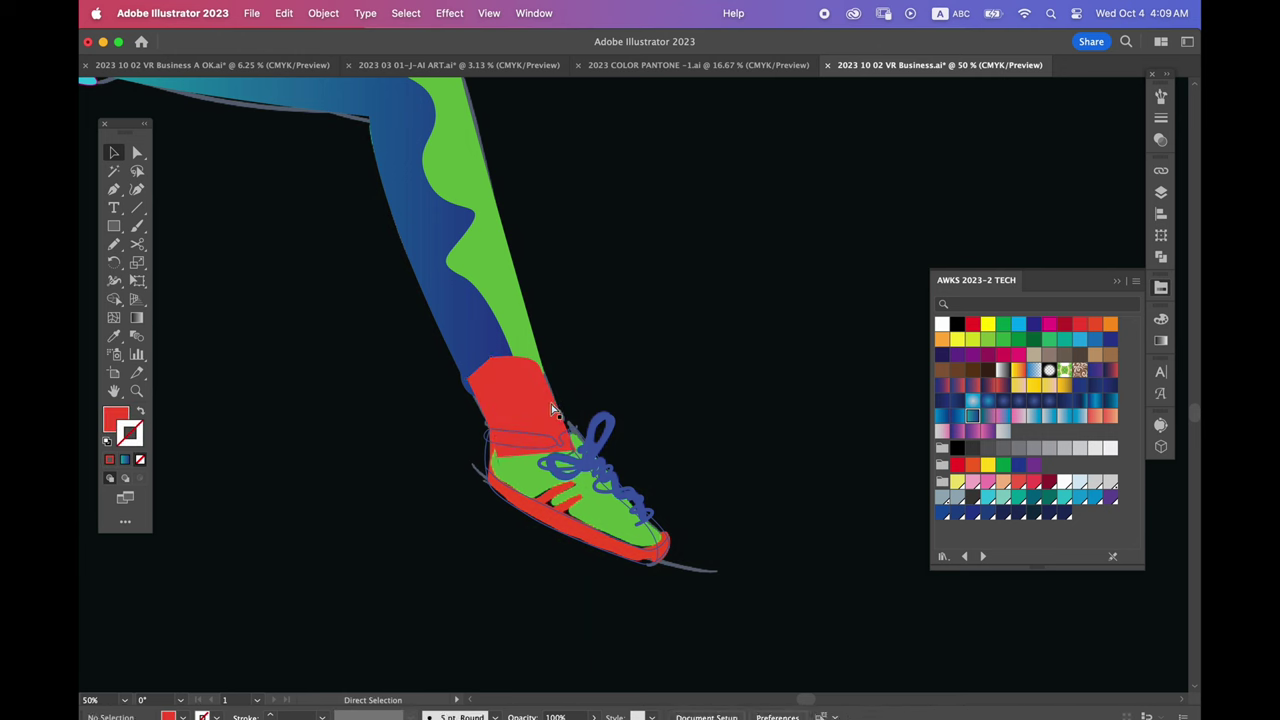
{"action": "left_click", "coordinate": [551, 408]}
Eyedrop the hand's pink-red colouring onto the lower ankle shape
{"action": "key", "text": "super+minus"}
{"action": "key", "text": "super+minus"}
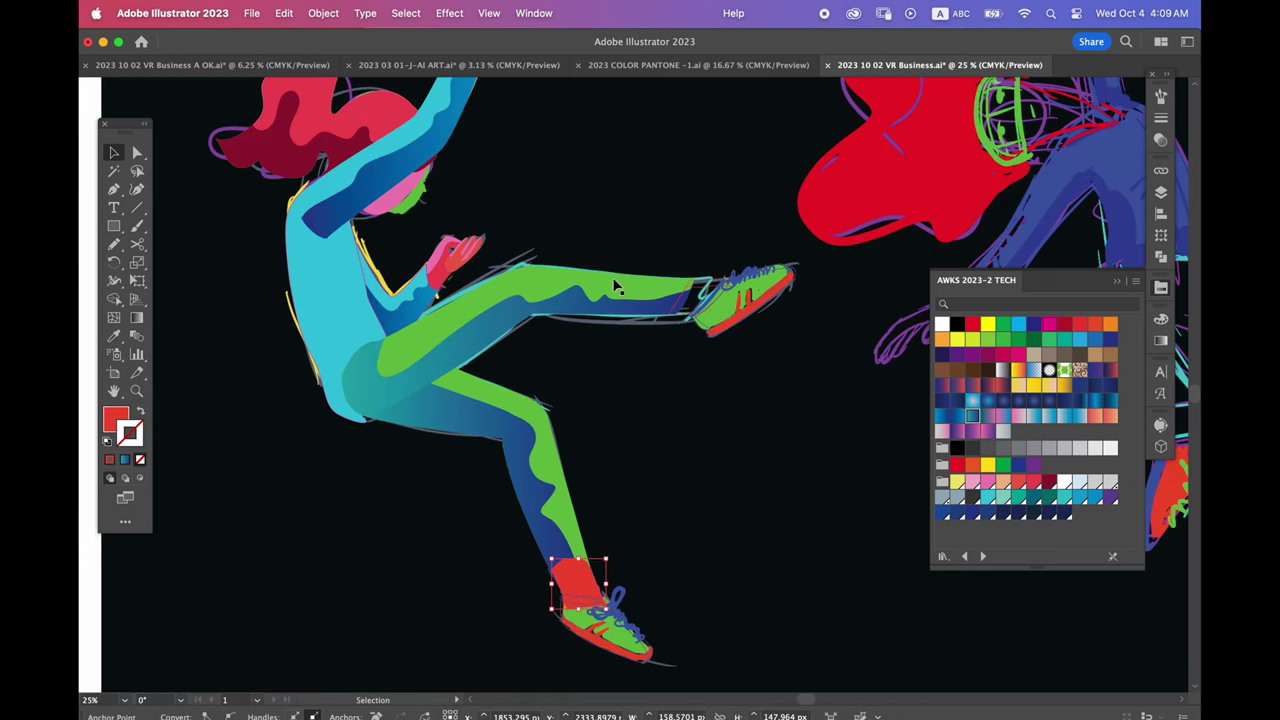
{"action": "key", "text": "i"}
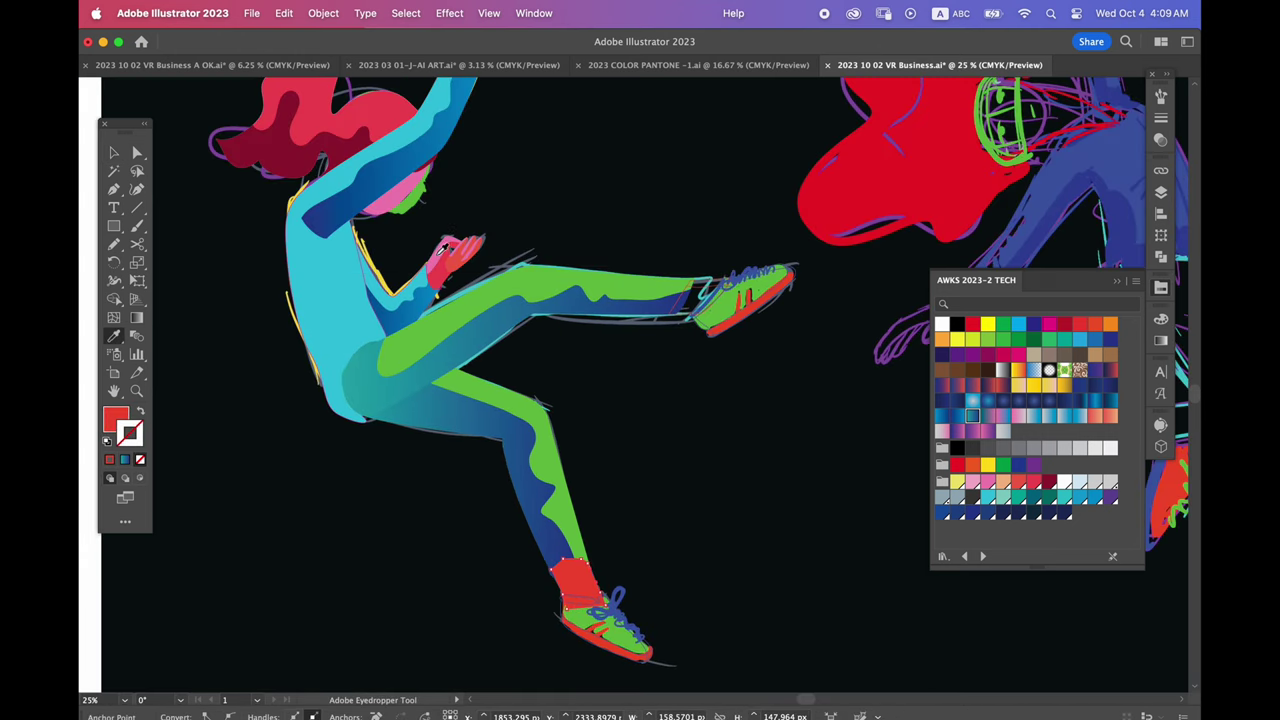
{"action": "left_click", "coordinate": [443, 248]}
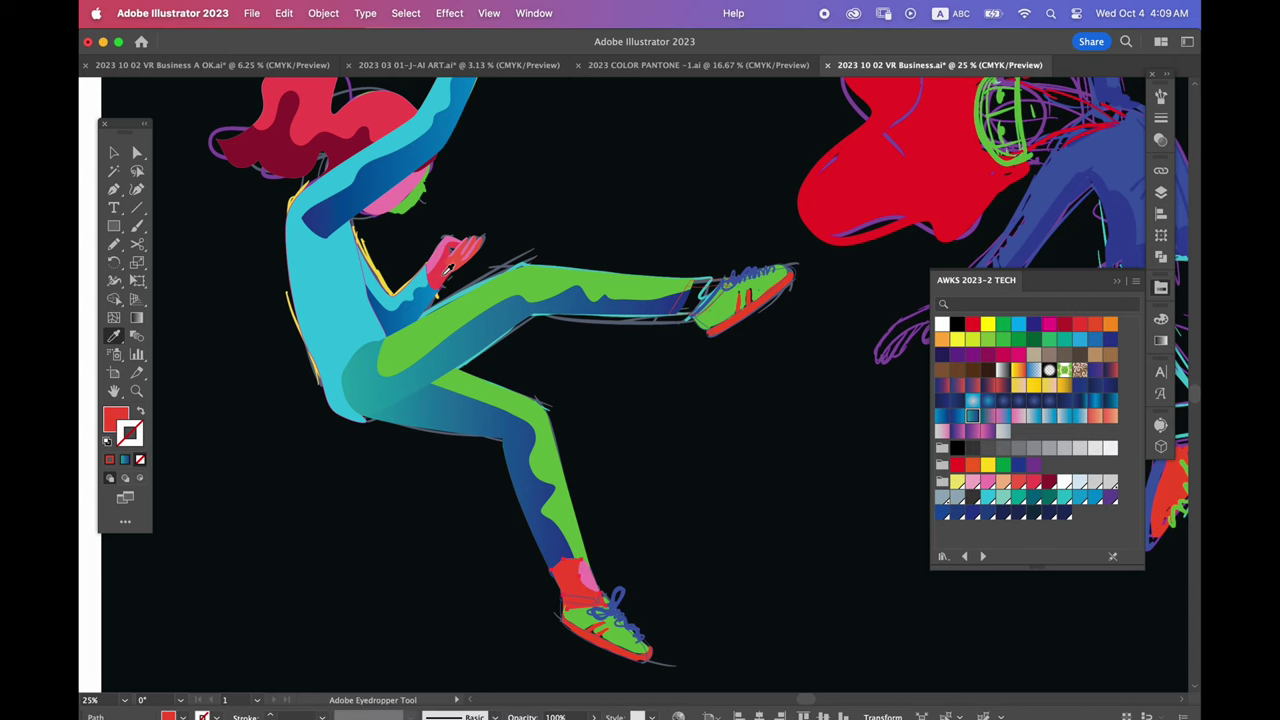
{"action": "scroll", "coordinate": [629, 491], "scroll_direction": "up", "scroll_amount": 2}
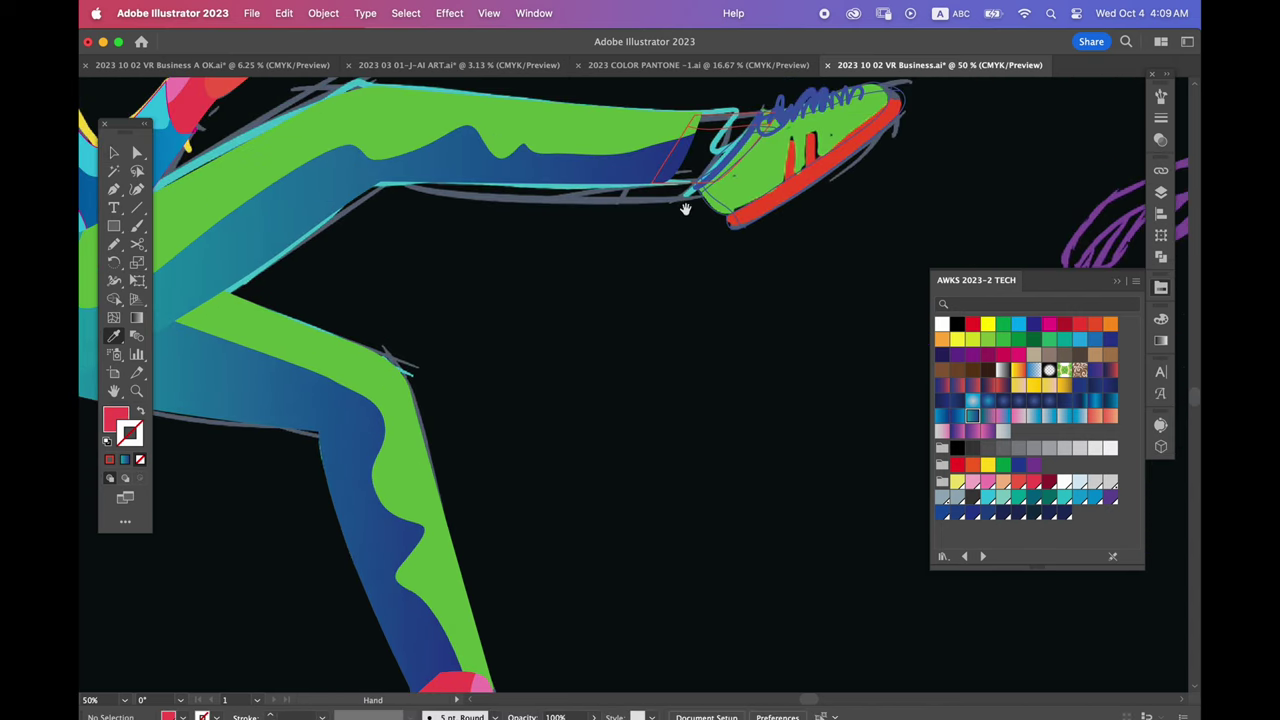
{"action": "scroll", "coordinate": [668, 246], "scroll_direction": "down", "scroll_amount": 3}
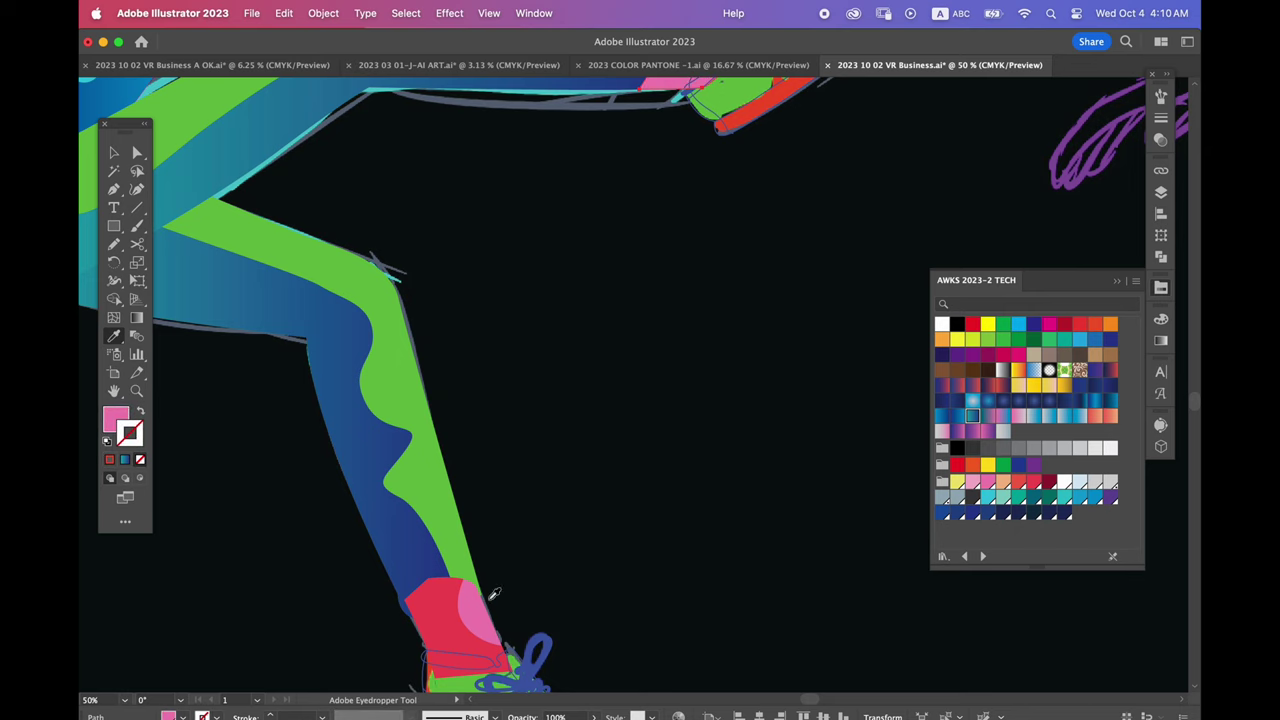
{"action": "scroll", "coordinate": [651, 315], "scroll_direction": "up", "scroll_amount": 3}
Select and inspect the raised ankle, the raised shoe and the lower shoe-and-sock paths
{"action": "left_click", "coordinate": [668, 126]}
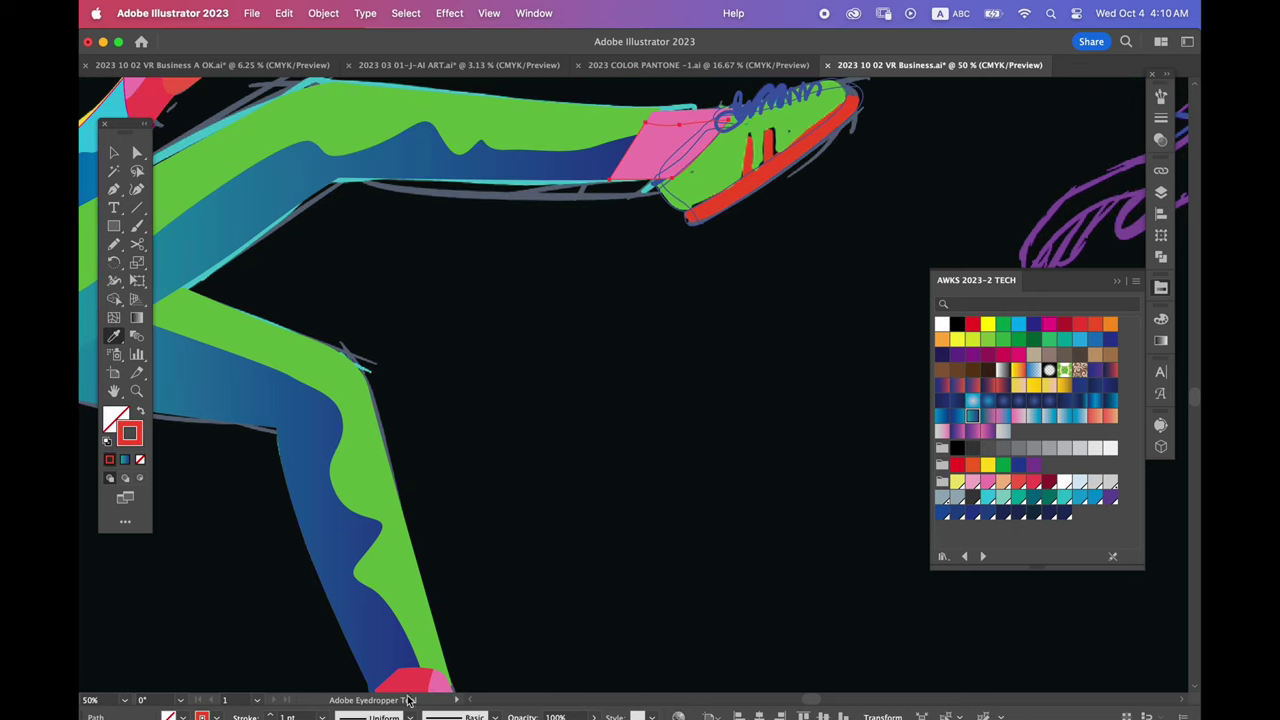
{"action": "scroll", "coordinate": [617, 337], "scroll_direction": "up", "scroll_amount": 3}
{"action": "key", "text": "v"}
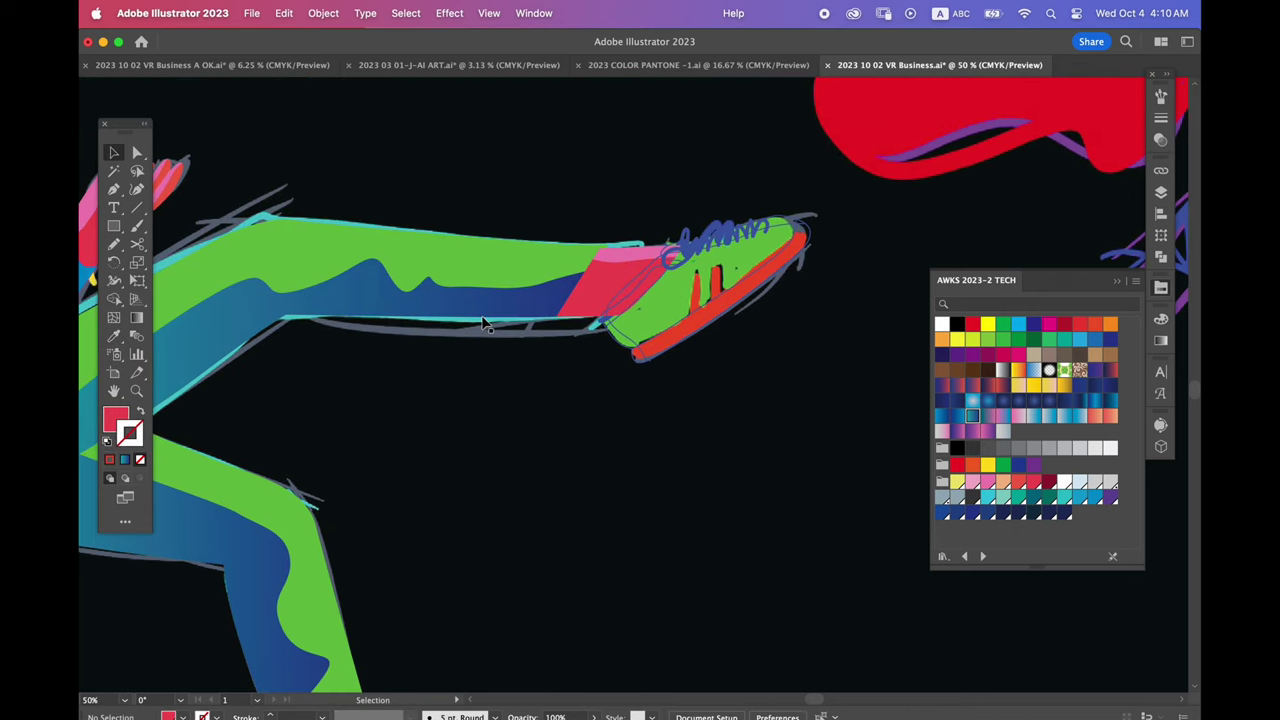
{"action": "left_click_drag", "start_coordinate": [771, 374], "coordinate": [629, 220]}
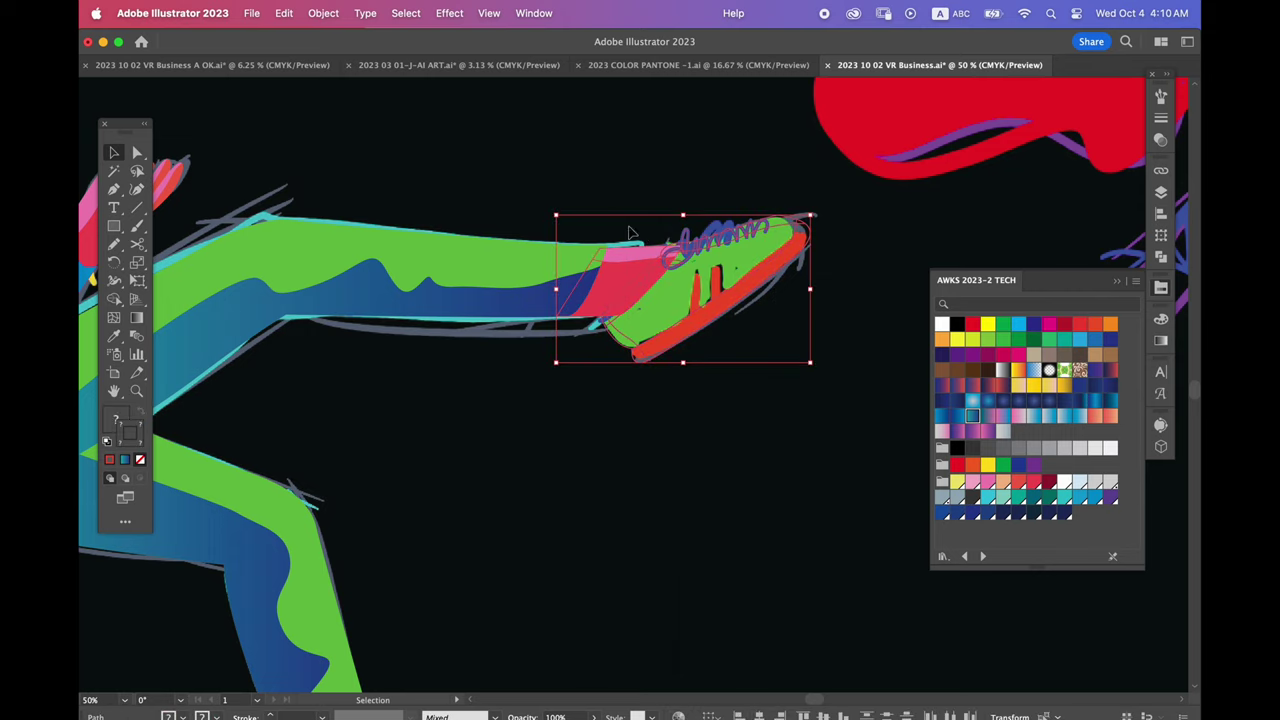
{"action": "left_click", "coordinate": [523, 454]}
{"action": "scroll", "coordinate": [500, 510], "scroll_direction": "down", "scroll_amount": 5}
{"action": "scroll", "coordinate": [640, 500], "scroll_direction": "down", "scroll_amount": 3}
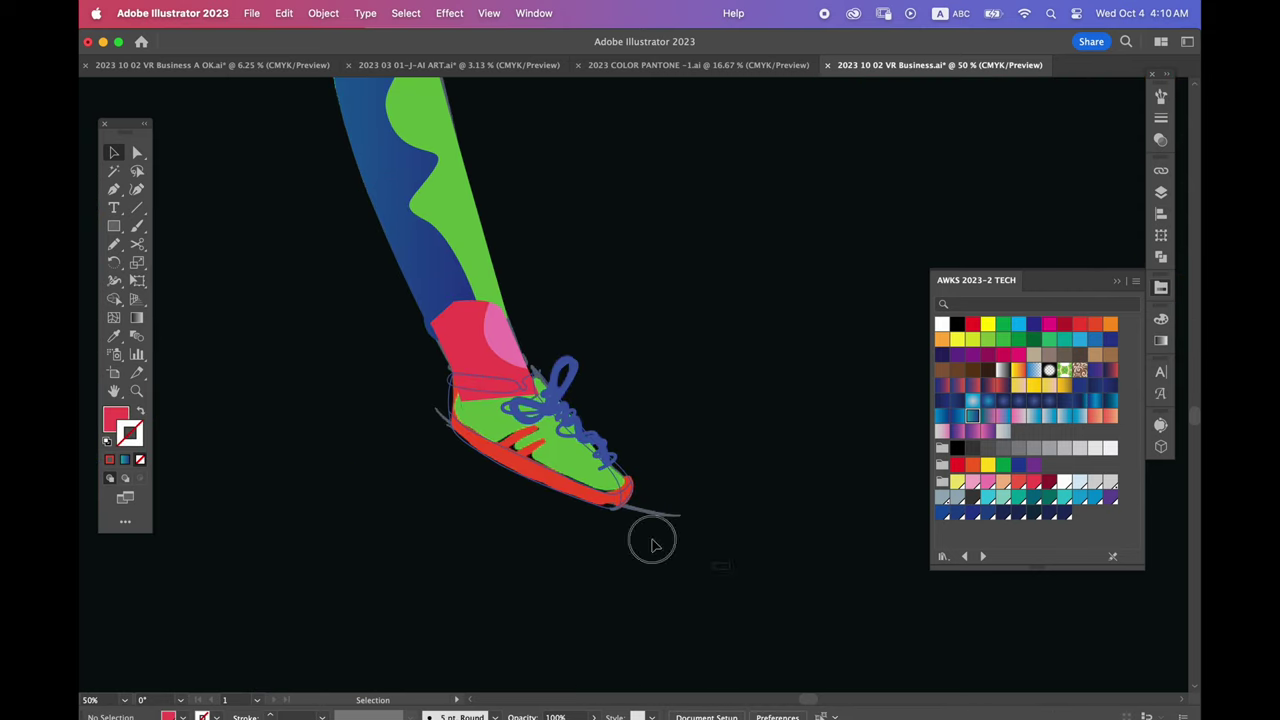
{"action": "left_click_drag", "start_coordinate": [729, 566], "coordinate": [430, 338]}
{"action": "key", "text": "a"}
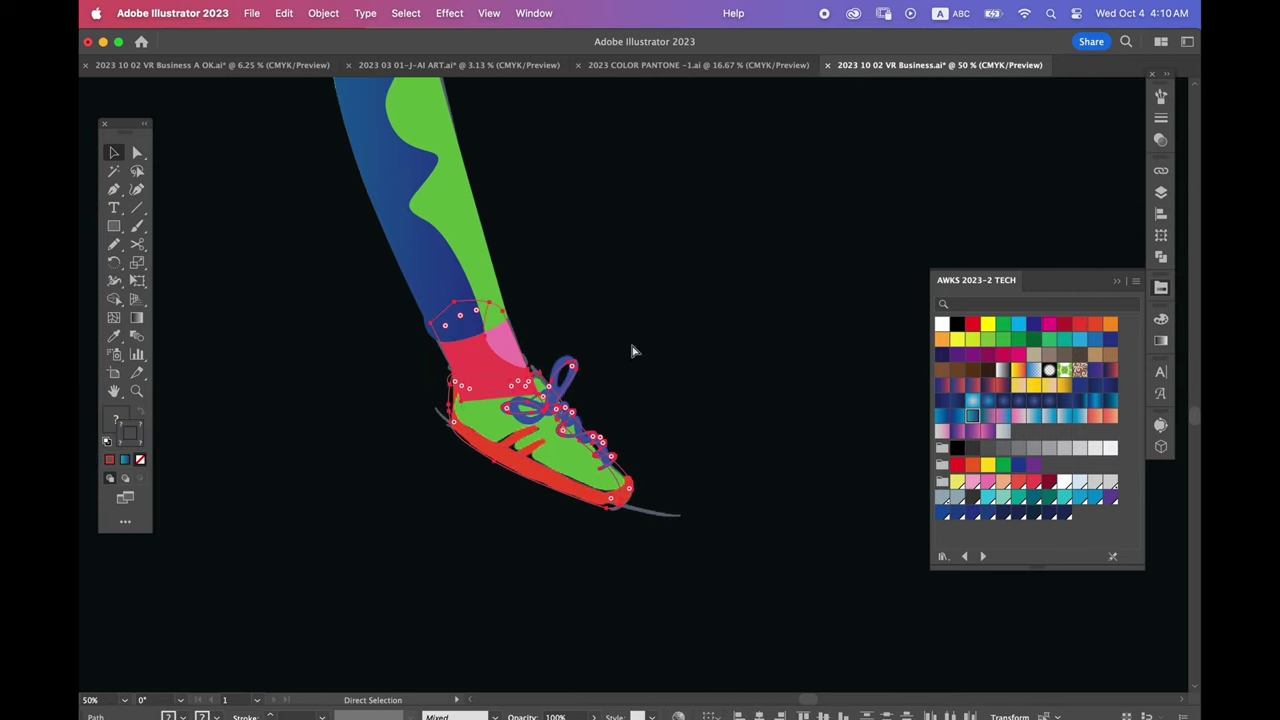
{"action": "left_click", "coordinate": [632, 350]}
Select the raised arm, hand, torso and leg to check the figure
{"action": "left_click_drag", "start_coordinate": [651, 386], "coordinate": [723, 451]}
{"action": "left_click_drag", "start_coordinate": [587, 295], "coordinate": [582, 466]}
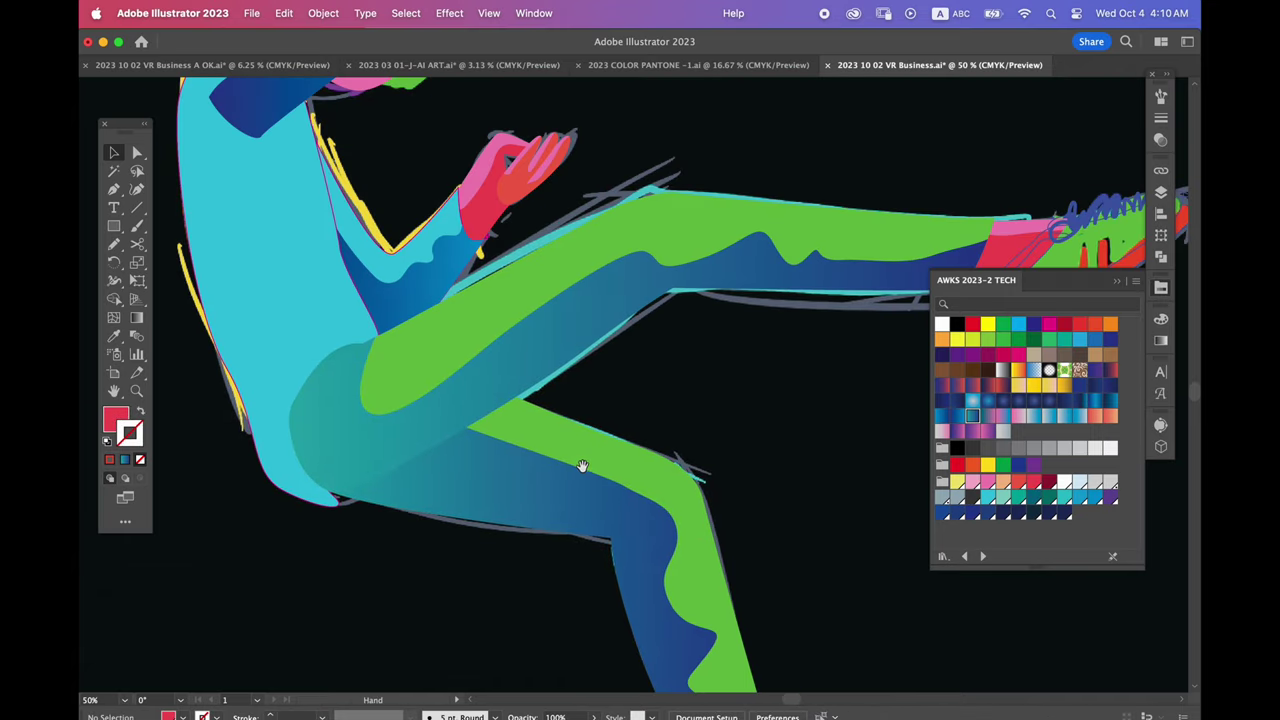
{"action": "key", "text": "super+minus"}
{"action": "scroll", "coordinate": [626, 243], "scroll_direction": "up", "scroll_amount": 3}
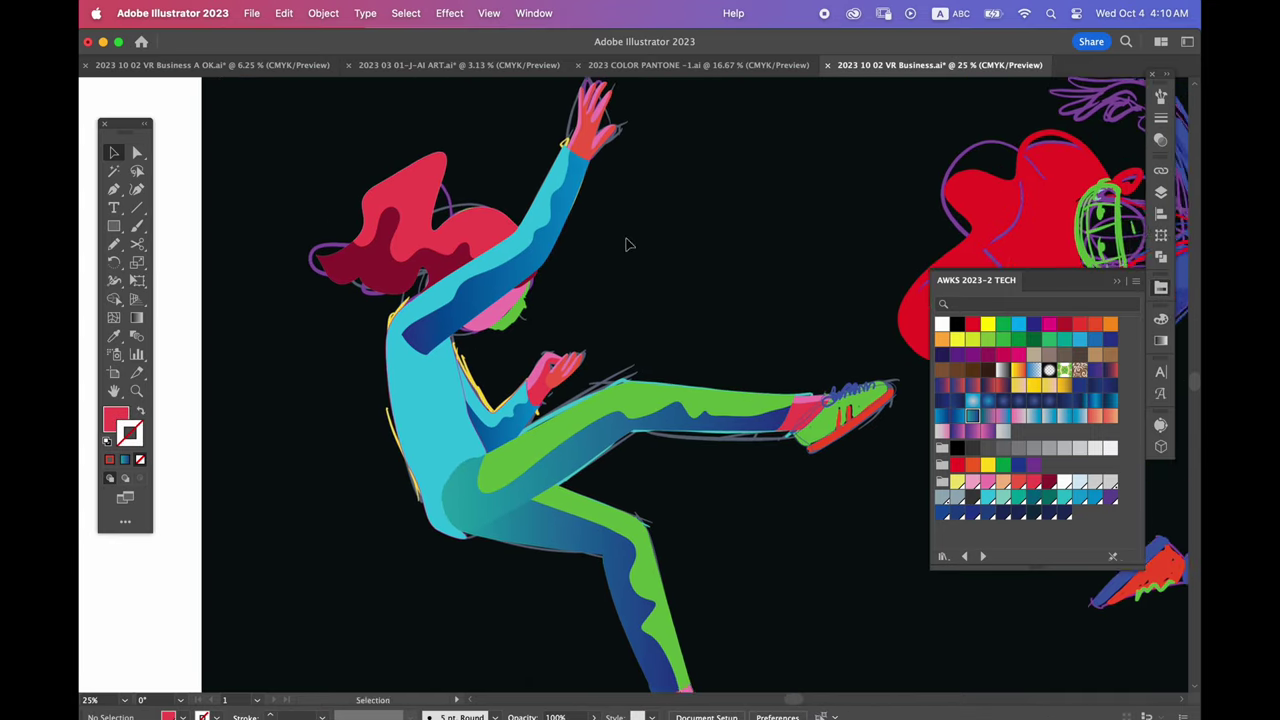
{"action": "key", "text": "v"}
{"action": "left_click_drag", "start_coordinate": [637, 280], "coordinate": [561, 150]}
{"action": "left_click", "coordinate": [421, 500], "text": "shift"}
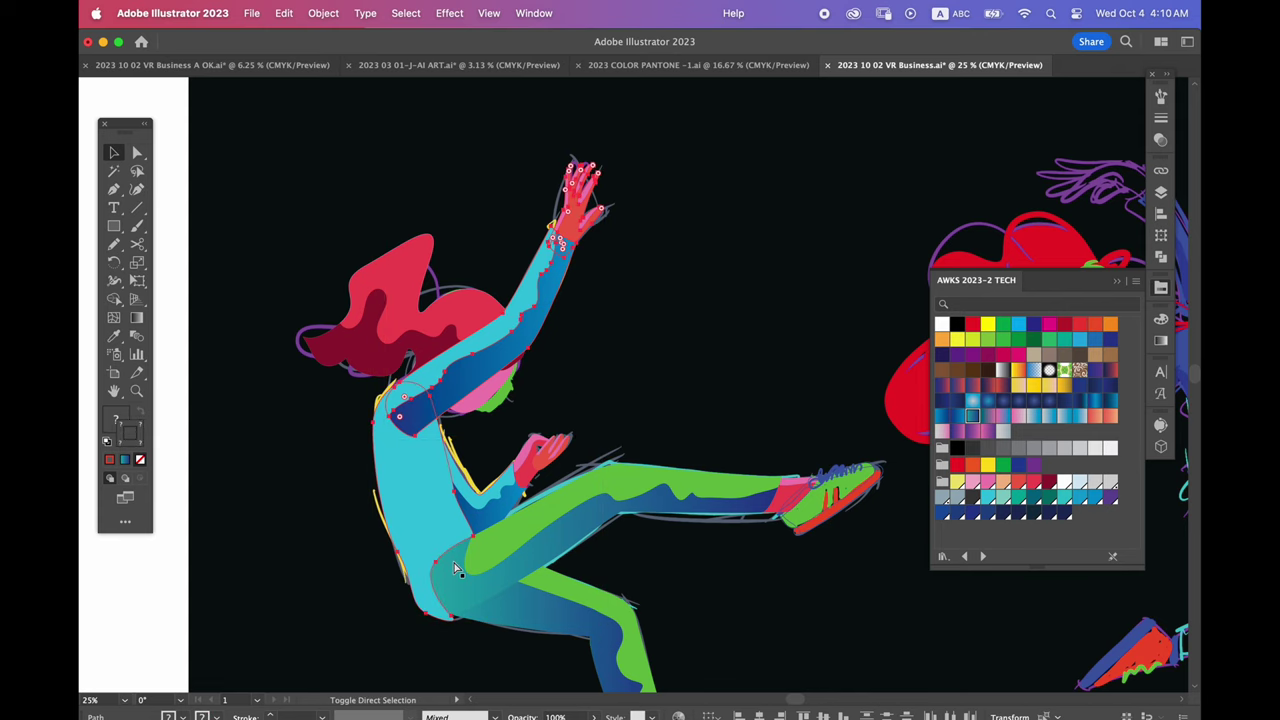
{"action": "left_click", "coordinate": [597, 363]}
Select the gradient trouser leg and pan around the legs and shoes
{"action": "left_click_drag", "start_coordinate": [597, 363], "coordinate": [527, 140]}
{"action": "left_click_drag", "start_coordinate": [523, 350], "coordinate": [511, 387]}
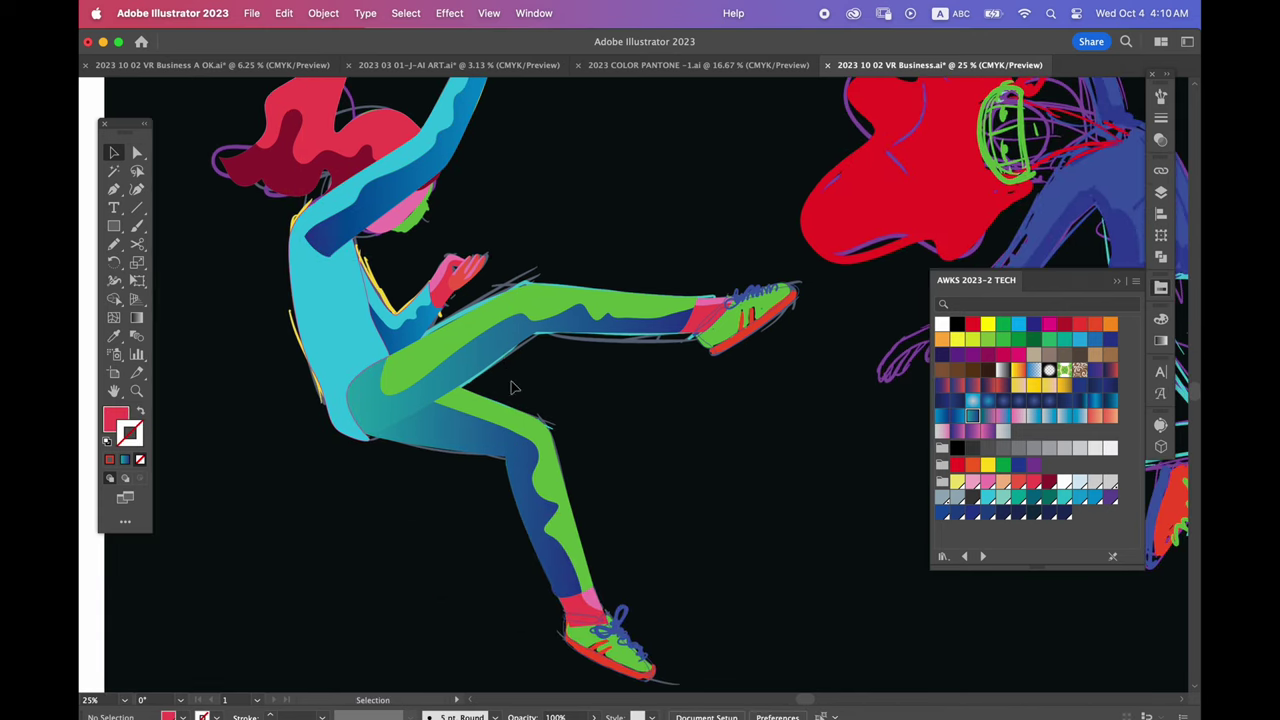
{"action": "left_click", "coordinate": [483, 362]}
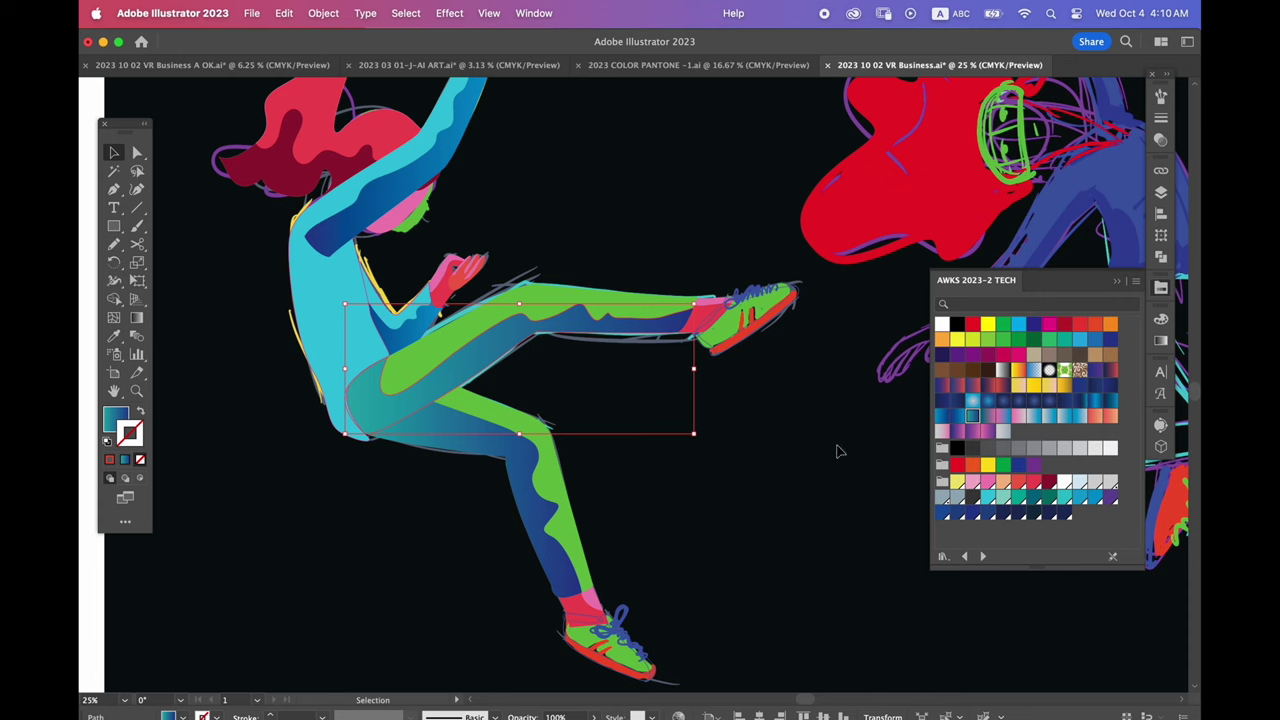
{"action": "left_click", "coordinate": [744, 458]}
{"action": "scroll", "coordinate": [669, 514], "scroll_direction": "up", "scroll_amount": 5}
{"action": "scroll", "coordinate": [669, 514], "scroll_direction": "left", "scroll_amount": 3}
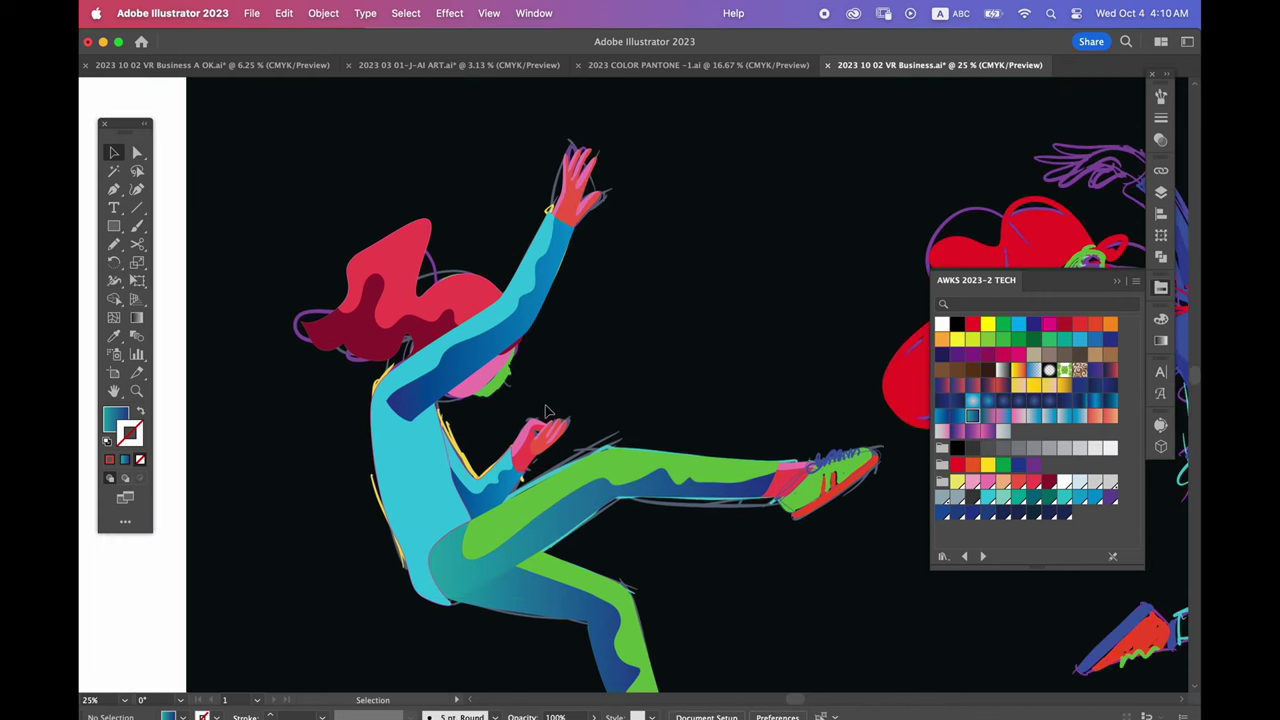
{"action": "scroll", "coordinate": [514, 420], "scroll_direction": "down", "scroll_amount": 5}
{"action": "scroll", "coordinate": [691, 408], "scroll_direction": "down", "scroll_amount": 5}
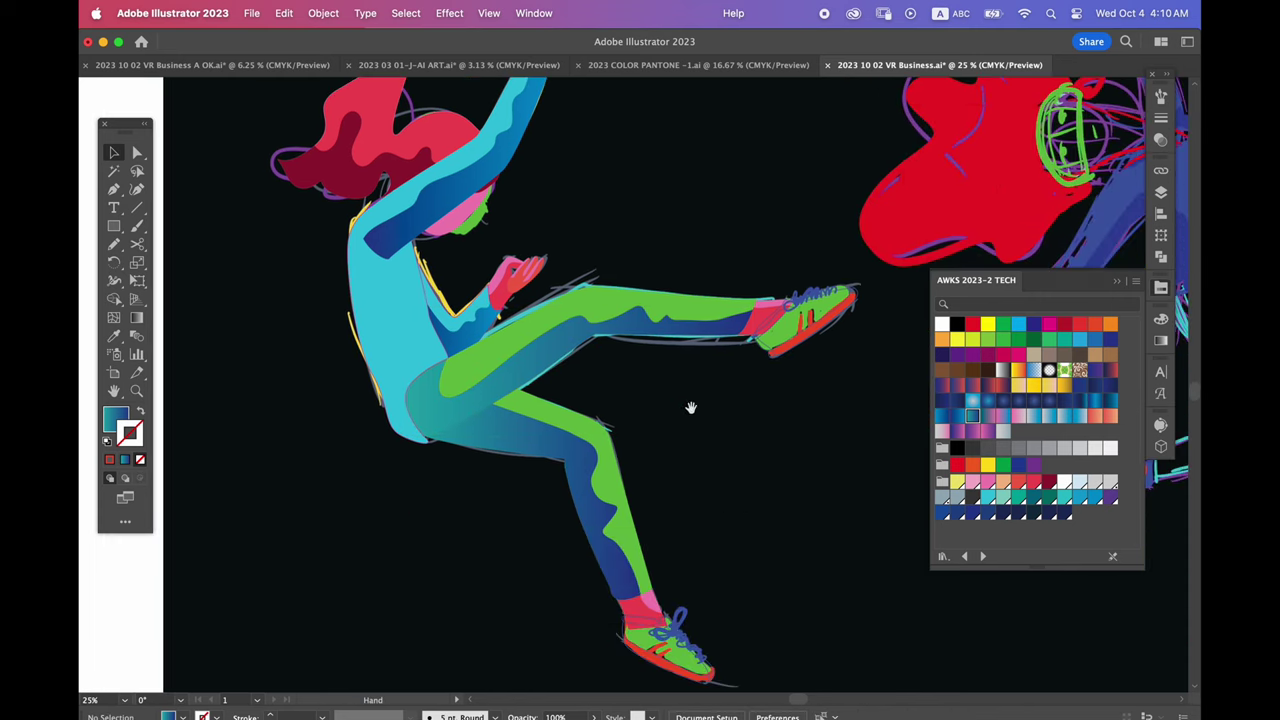
{"action": "scroll", "coordinate": [638, 397], "scroll_direction": "right", "scroll_amount": 3}
{"action": "scroll", "coordinate": [638, 397], "scroll_direction": "down", "scroll_amount": 3}
Fill the lower shoe's outline with solid blue
{"action": "scroll", "coordinate": [600, 500], "scroll_direction": "up", "scroll_amount": 5}
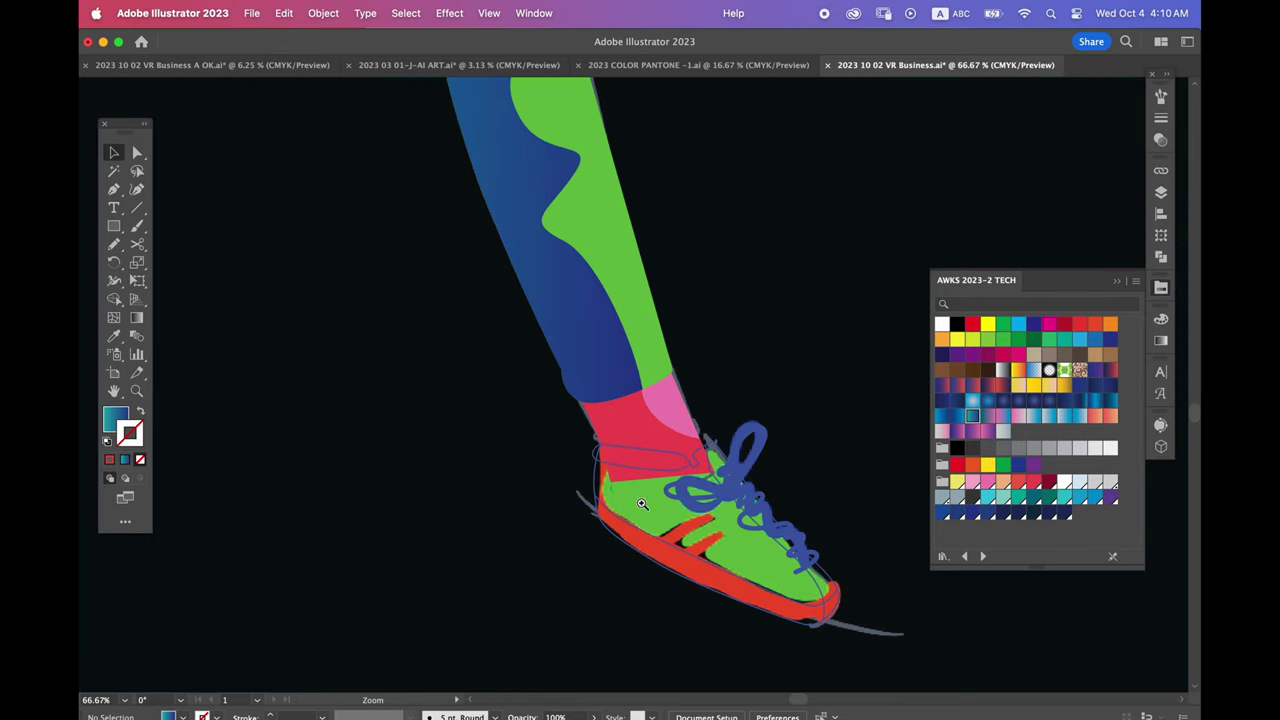
{"action": "scroll", "coordinate": [432, 490], "scroll_direction": "up", "scroll_amount": 5}
{"action": "left_click", "coordinate": [333, 325]}
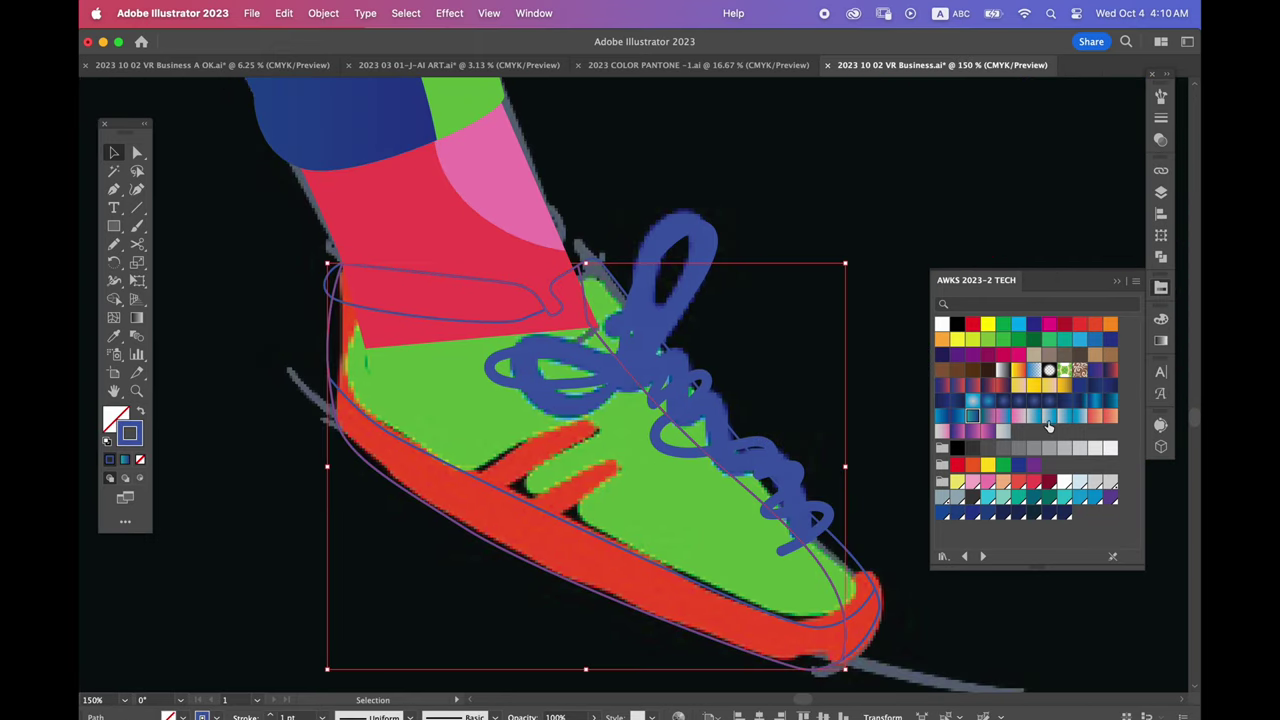
{"action": "key", "text": "shift+x"}
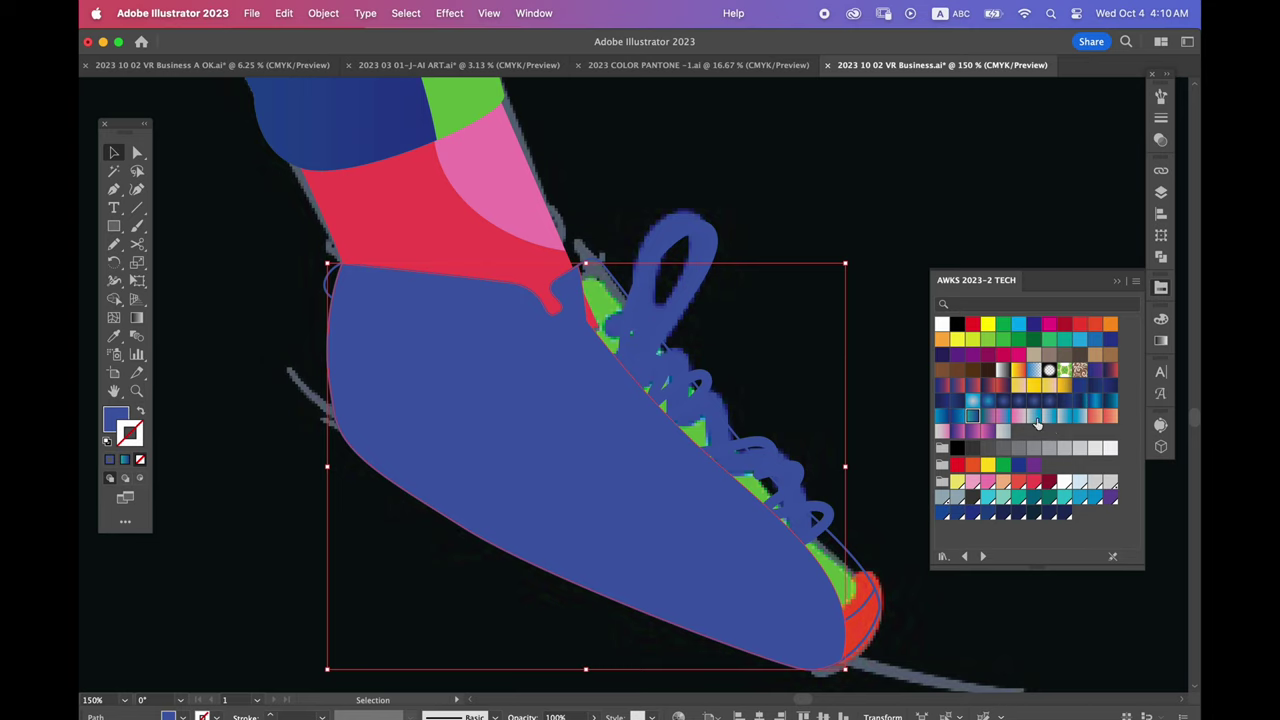
{"action": "left_click", "coordinate": [1035, 418]}
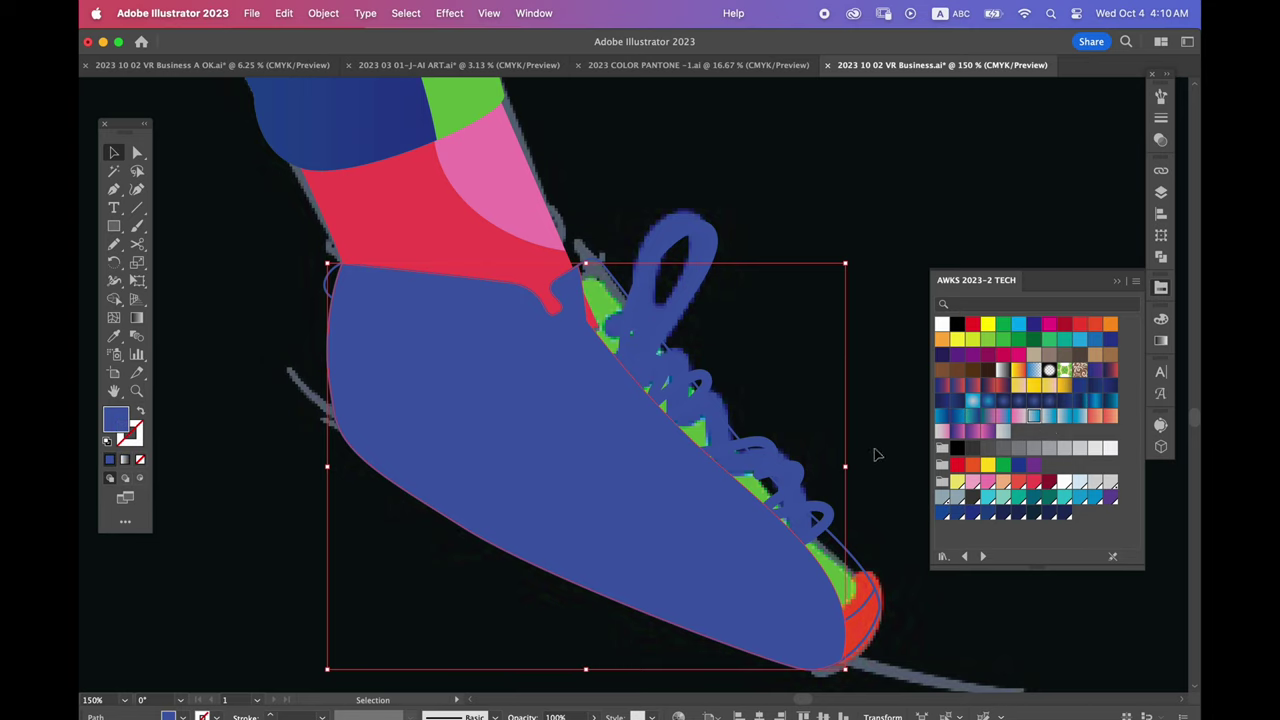
{"action": "key", "text": "shift+x"}
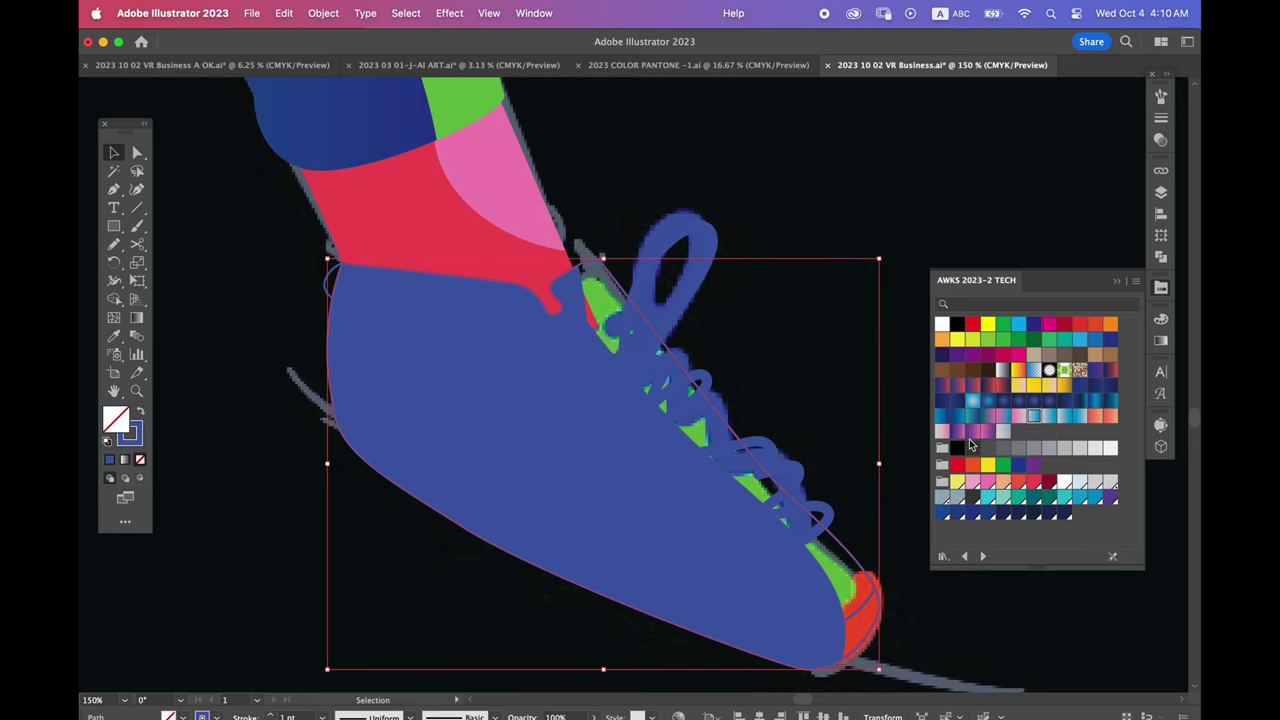
{"action": "key", "text": "shift+x"}
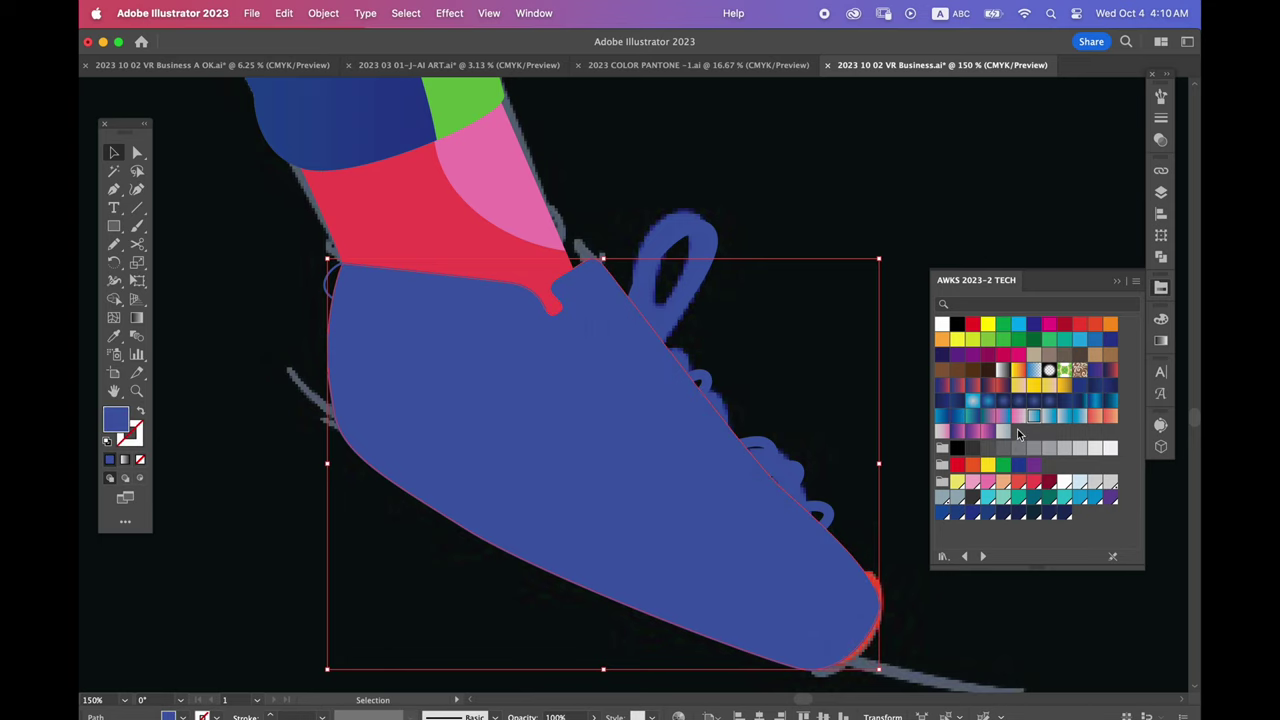
Colour the lace panel light pink and the toe tip grey-blue
{"action": "left_click", "coordinate": [1020, 418]}
{"action": "scroll", "coordinate": [857, 466], "scroll_direction": "down", "scroll_amount": 3}
{"action": "scroll", "coordinate": [857, 466], "scroll_direction": "right", "scroll_amount": 2}
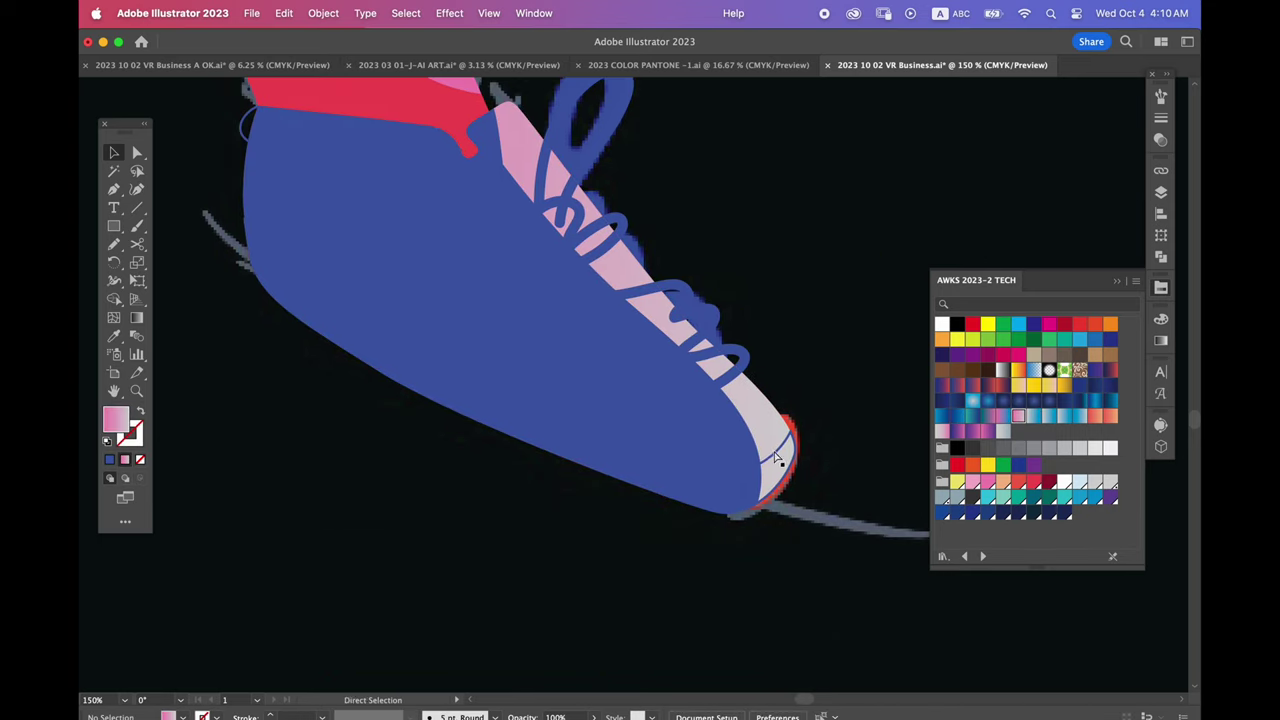
{"action": "left_click", "coordinate": [780, 455]}
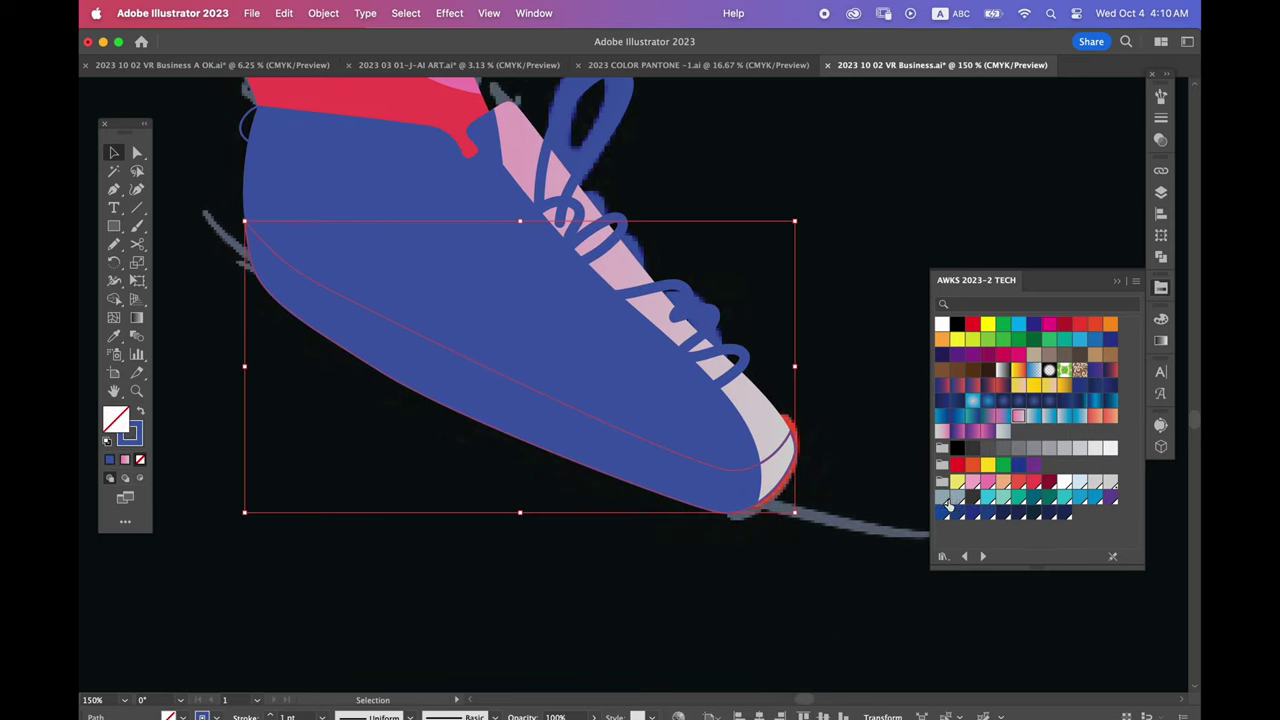
{"action": "left_click", "coordinate": [946, 500]}
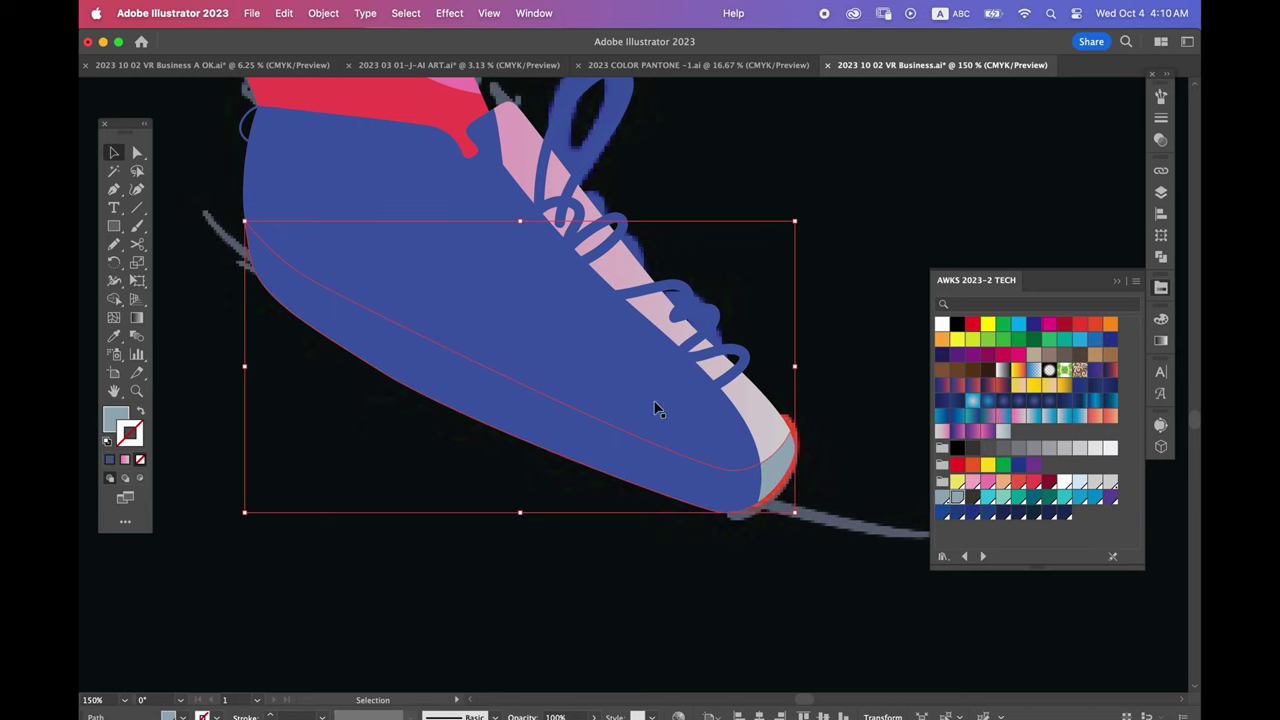
{"action": "key", "text": "ctrl+z"}
{"action": "scroll", "coordinate": [774, 369], "scroll_direction": "up", "scroll_amount": 2}
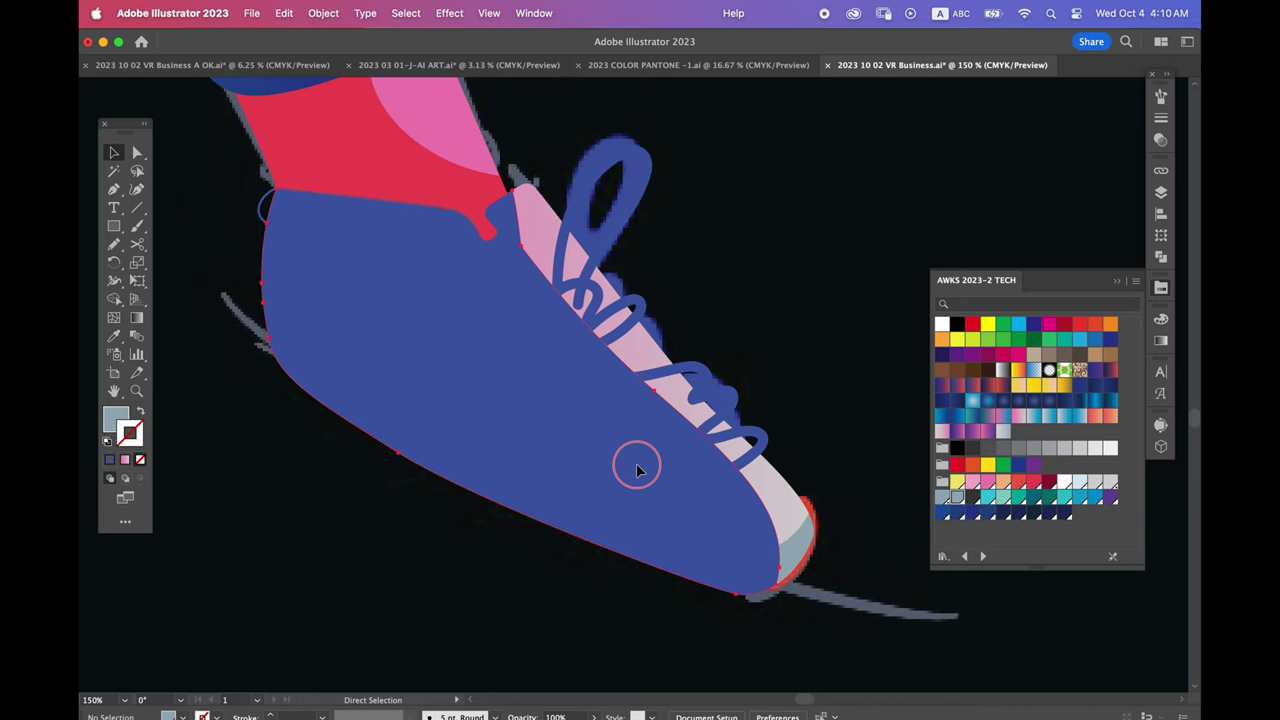
{"action": "left_click", "coordinate": [1032, 417]}
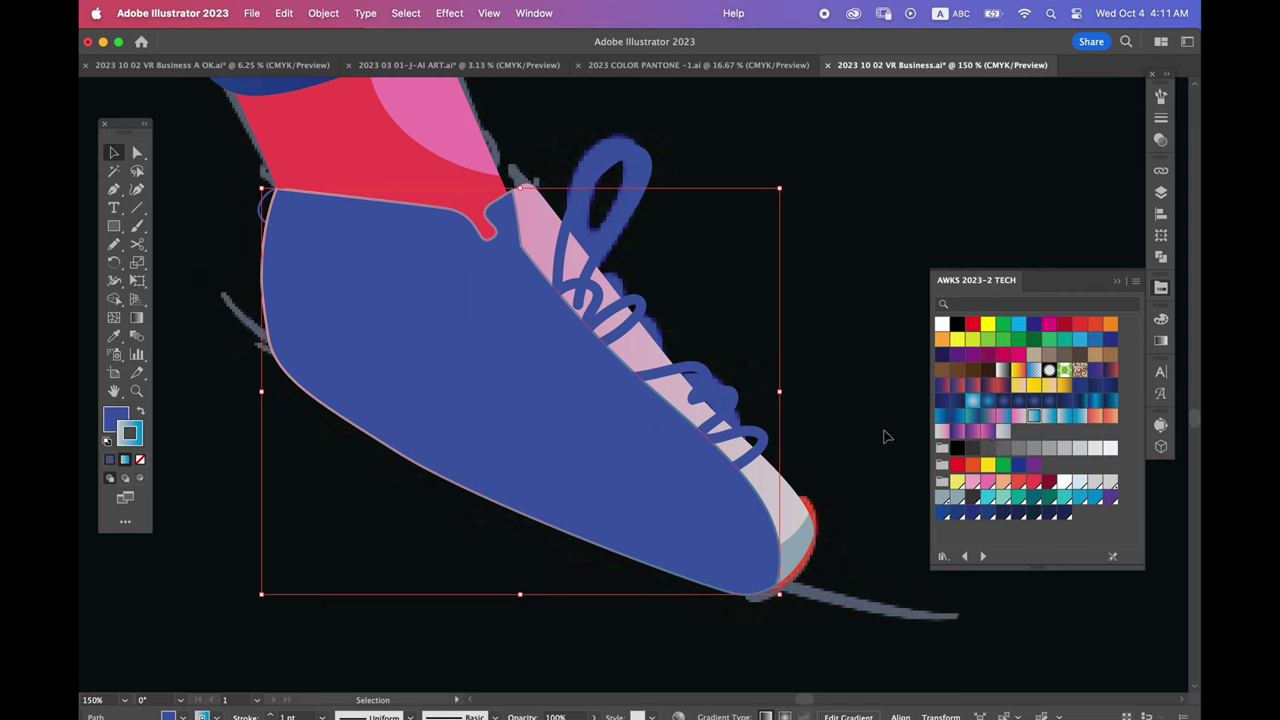
Give the lower shoe a stroke-free teal-to-pink gradient fill in Multiply blend mode
{"action": "key", "text": "ctrl+z"}
{"action": "left_click", "coordinate": [1035, 417]}
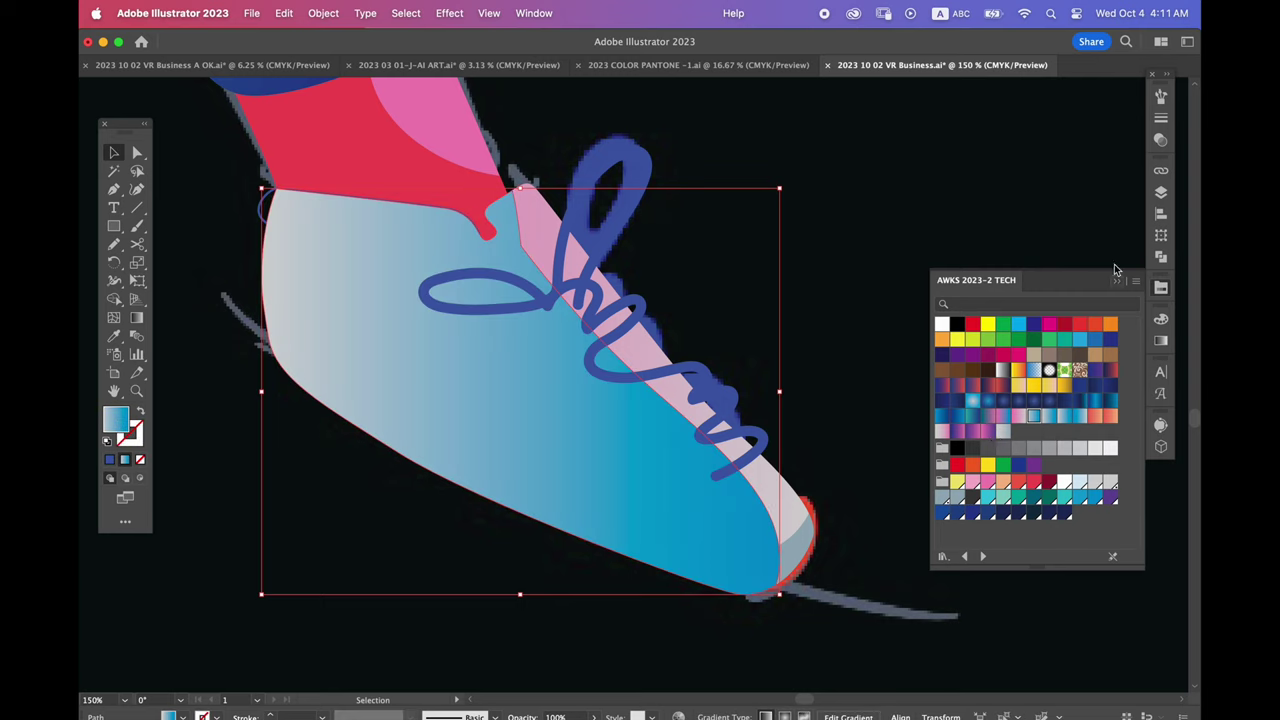
{"action": "left_click", "coordinate": [988, 421]}
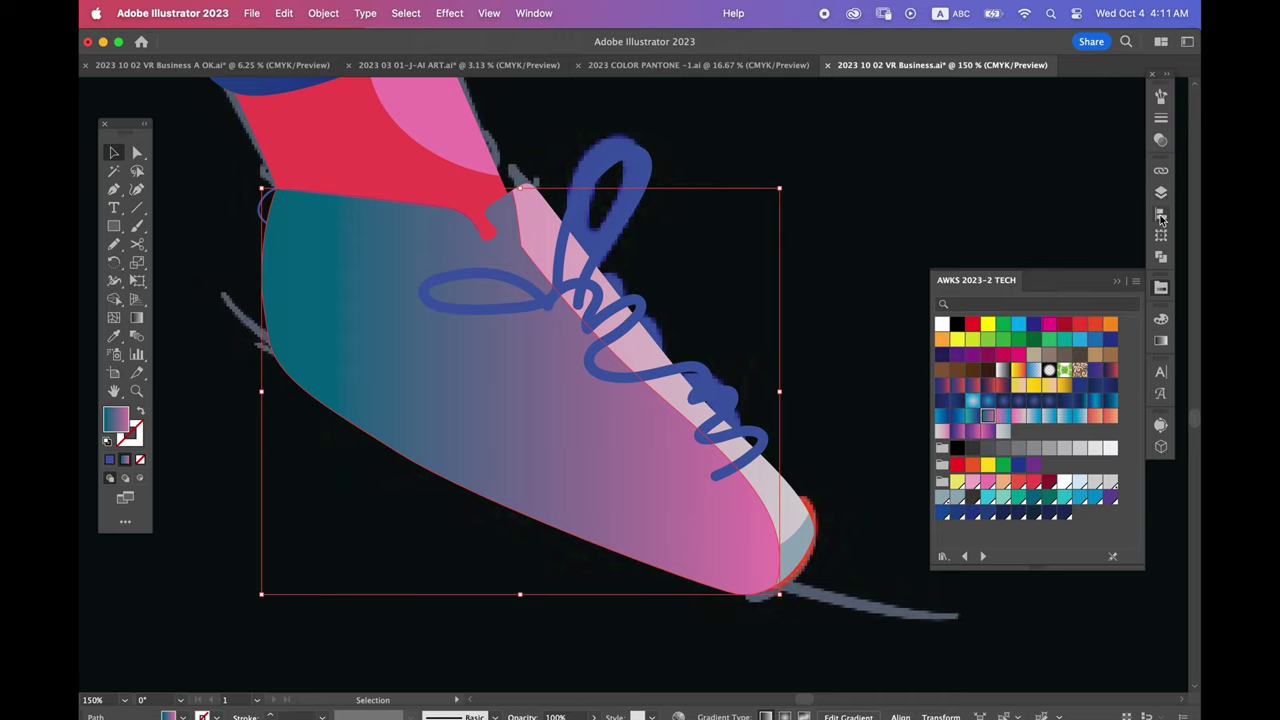
{"action": "left_click", "coordinate": [1160, 141]}
{"action": "left_click", "coordinate": [1000, 112]}
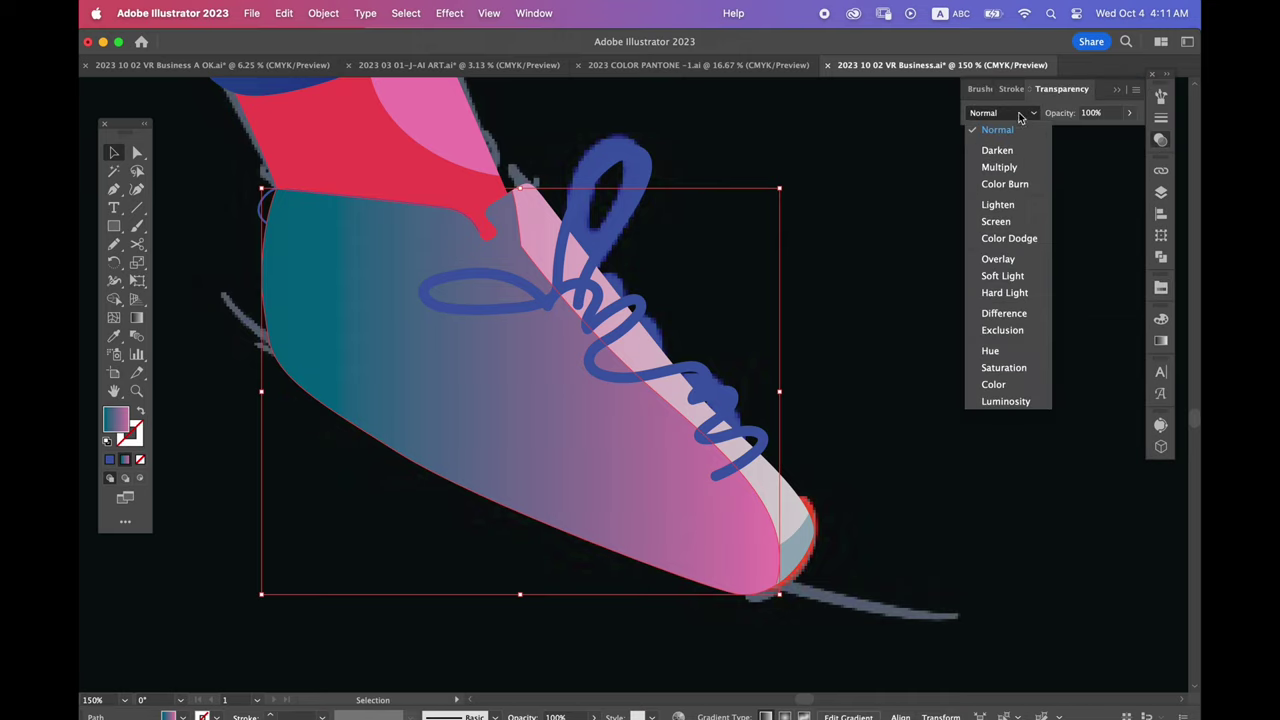
{"action": "left_click", "coordinate": [1005, 164]}
{"action": "left_click", "coordinate": [911, 290]}
Sample light pink onto the shoe's small collar piece, then select the blue laces
{"action": "key", "text": "super+minus"}
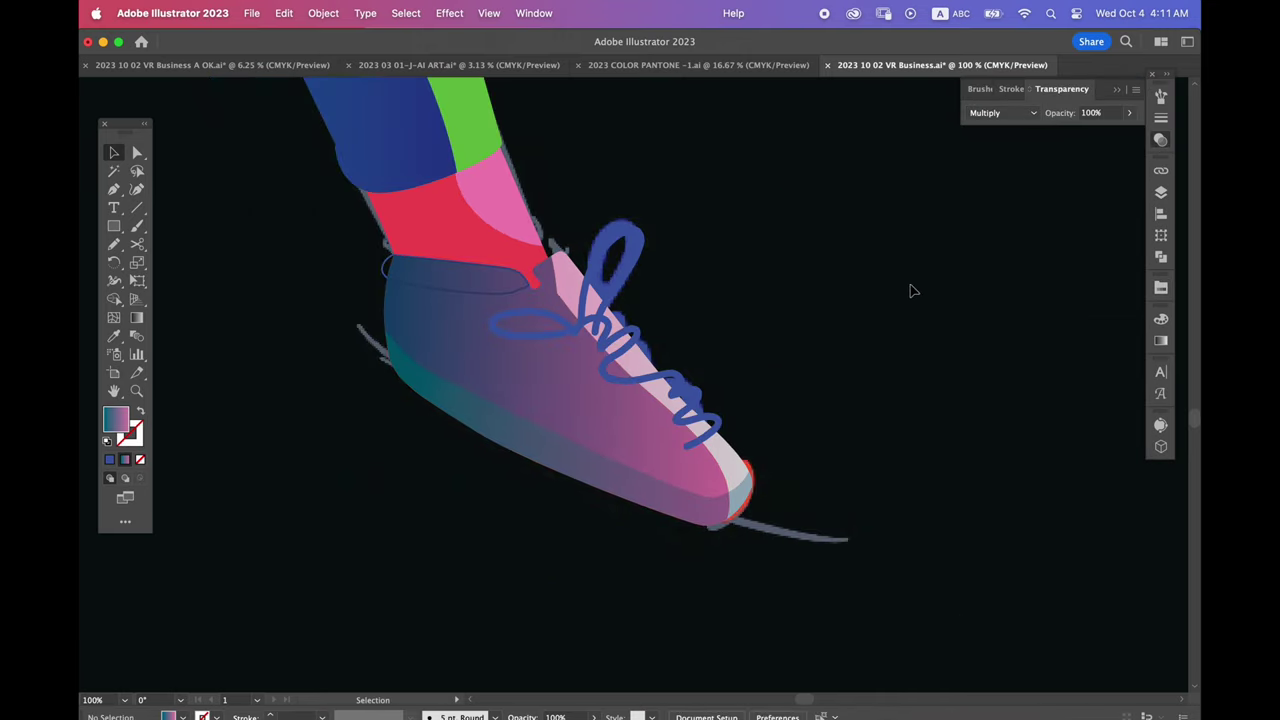
{"action": "left_click", "coordinate": [388, 287]}
{"action": "key", "text": "i"}
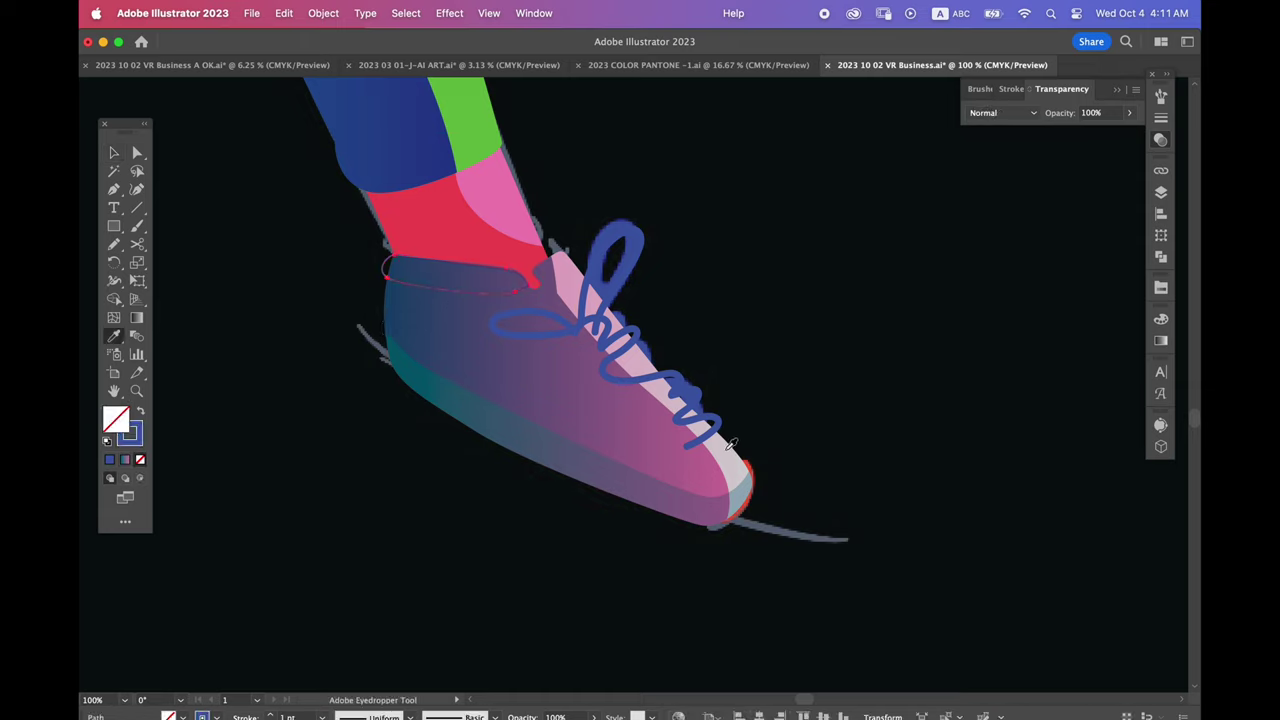
{"action": "left_click", "coordinate": [728, 446]}
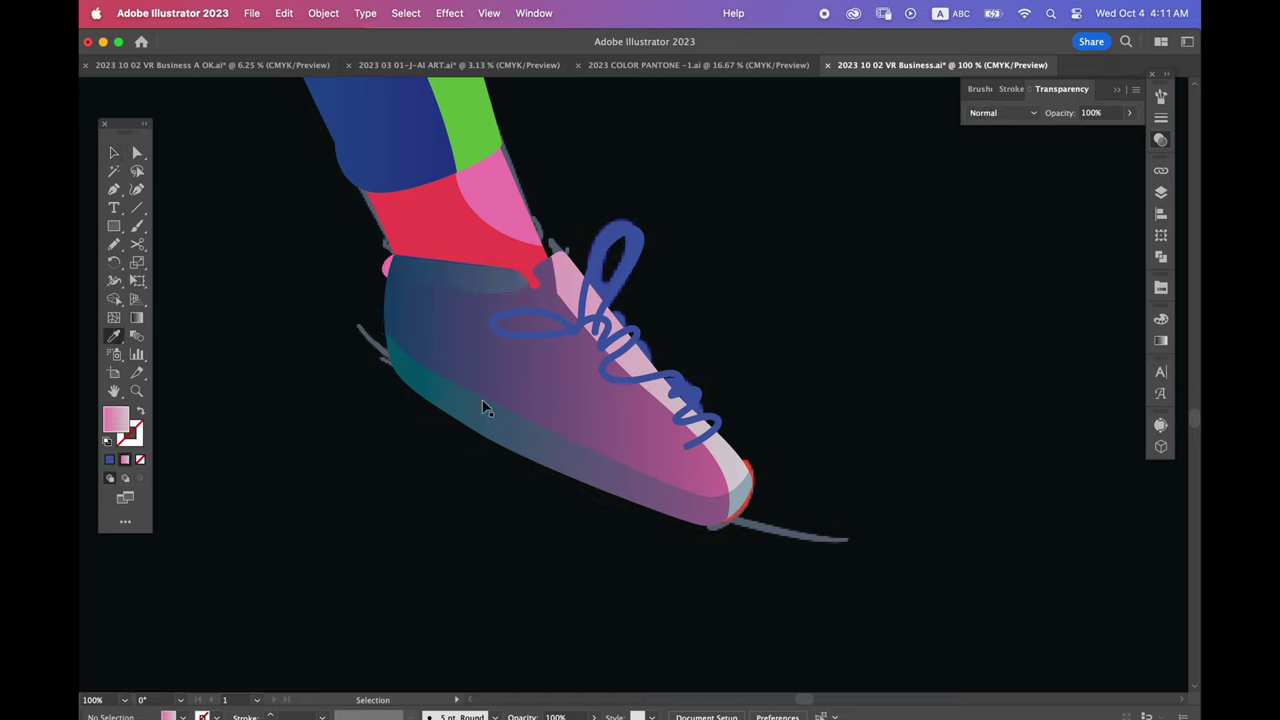
{"action": "left_click", "coordinate": [573, 268], "text": "super"}
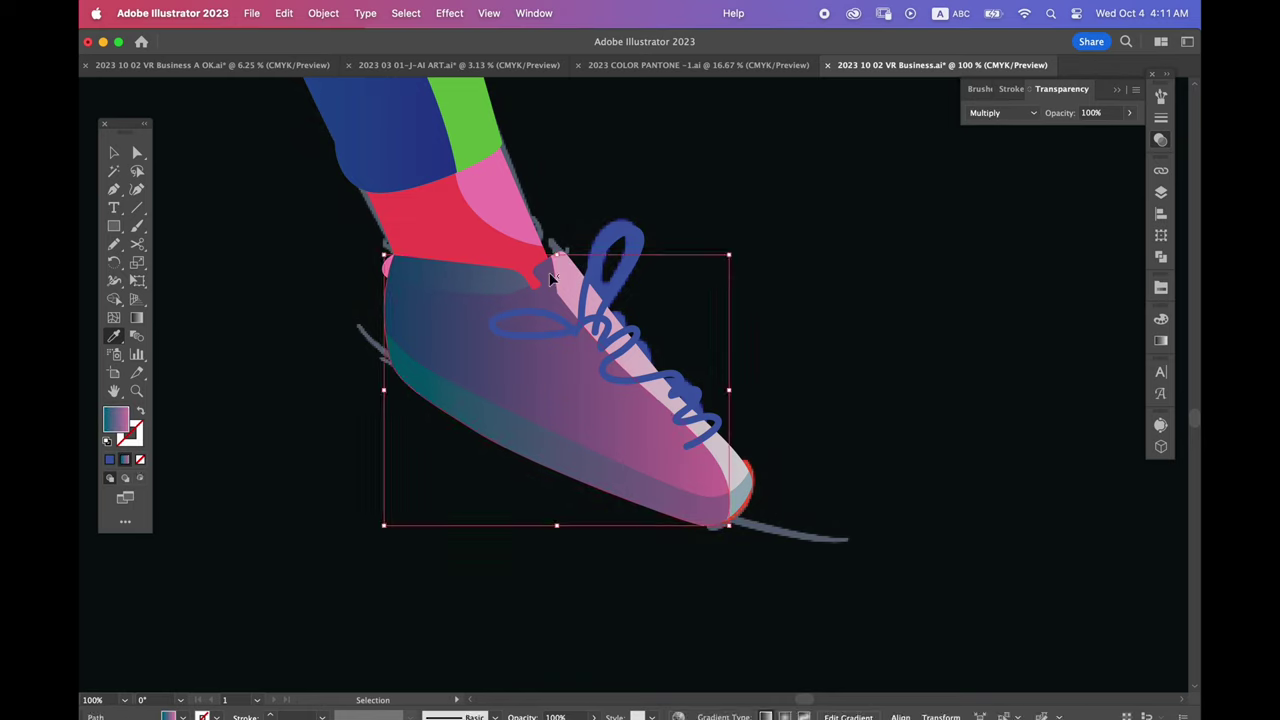
{"action": "left_click", "coordinate": [714, 294], "text": "super"}
{"action": "scroll", "coordinate": [714, 294], "scroll_direction": "up", "scroll_amount": 1}
{"action": "left_click", "coordinate": [600, 355], "text": "super"}
Zoom out to show both shoes and select the raised leg's shoe
{"action": "left_click", "coordinate": [766, 457], "text": "super"}
{"action": "scroll", "coordinate": [766, 457], "scroll_direction": "up", "scroll_amount": 3}
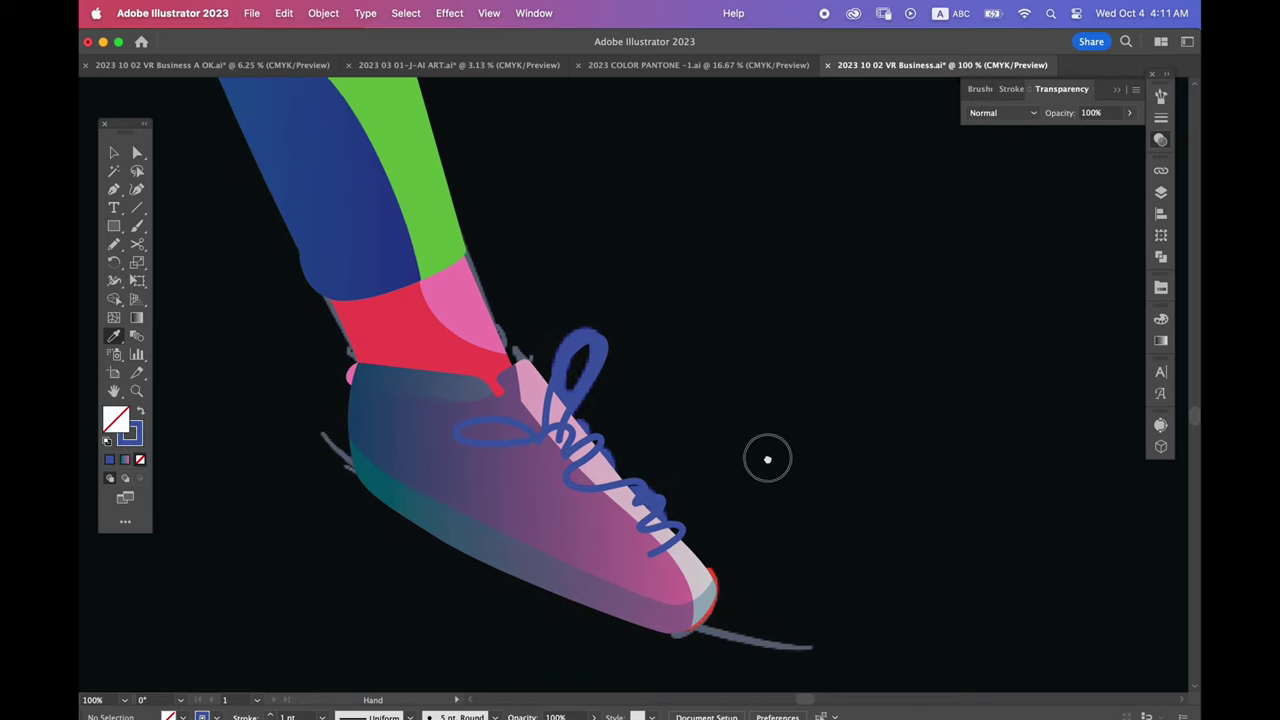
{"action": "key", "text": "super+minus"}
{"action": "key", "text": "super+minus"}
{"action": "scroll", "coordinate": [716, 300], "scroll_direction": "up", "scroll_amount": 10}
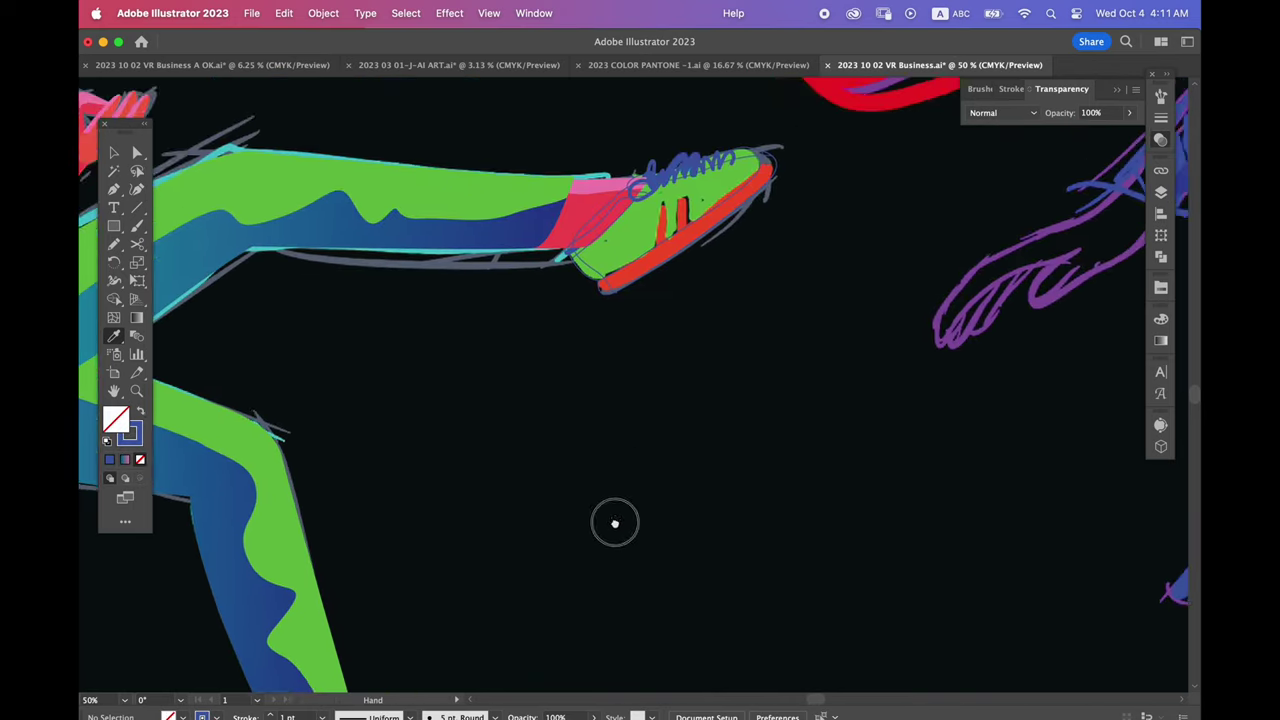
{"action": "scroll", "coordinate": [683, 291], "scroll_direction": "down", "scroll_amount": 4}
{"action": "scroll", "coordinate": [649, 286], "scroll_direction": "up", "scroll_amount": 4}
{"action": "key", "text": "super+minus"}
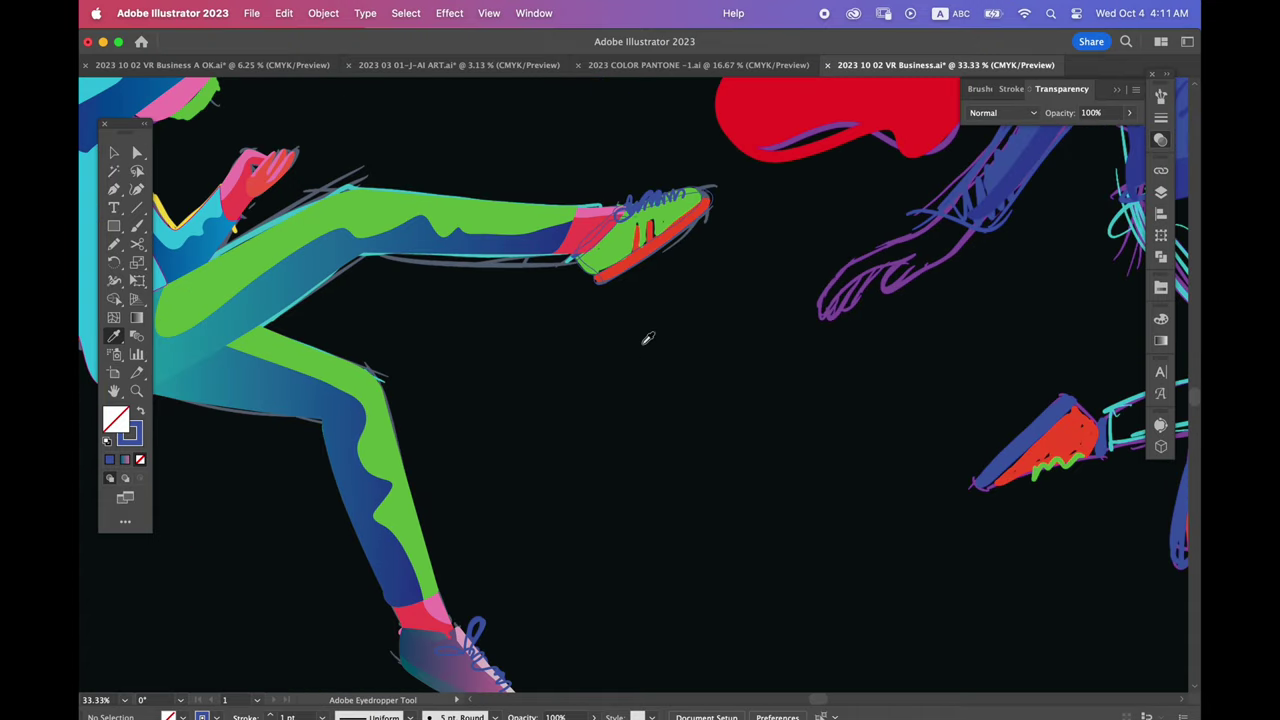
{"action": "scroll", "coordinate": [646, 337], "scroll_direction": "down", "scroll_amount": 3}
{"action": "key", "text": "v"}
{"action": "left_click", "coordinate": [580, 205]}
{"action": "left_click", "coordinate": [563, 466]}
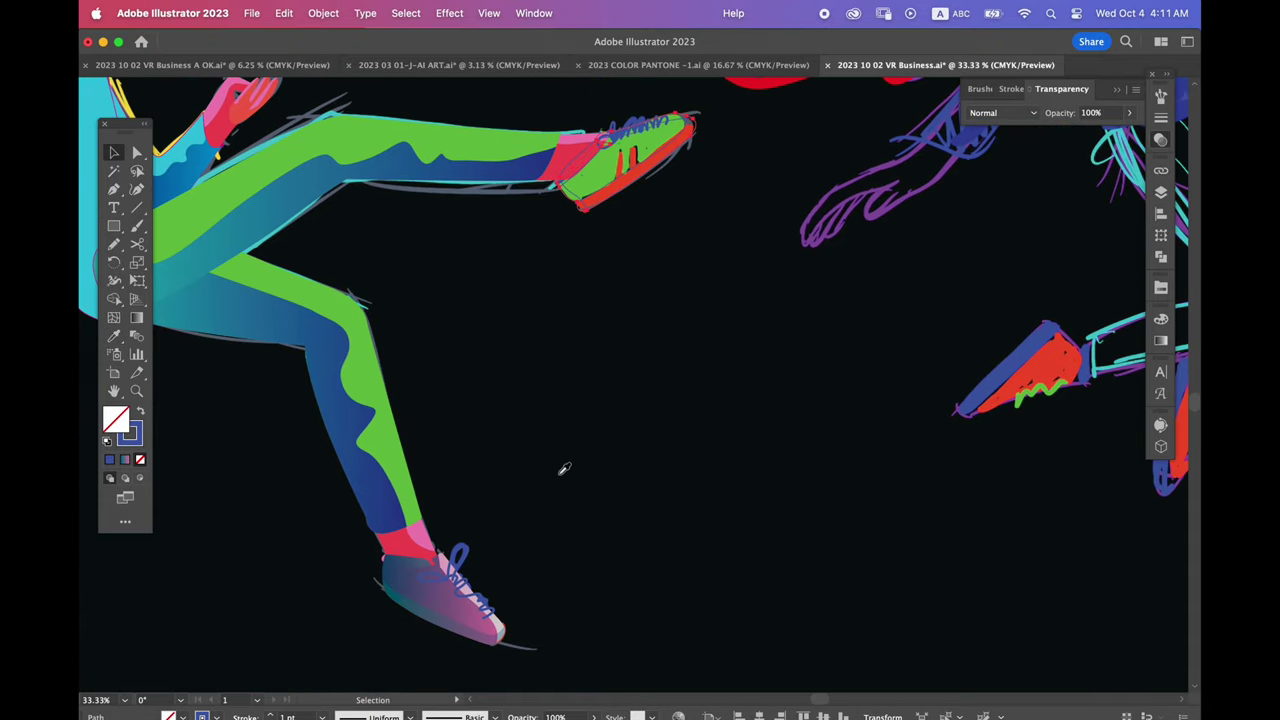
Eyedrop the lower shoe's teal-to-pink gradient onto the raised shoe
{"action": "key", "text": "i"}
{"action": "left_click", "coordinate": [500, 625]}
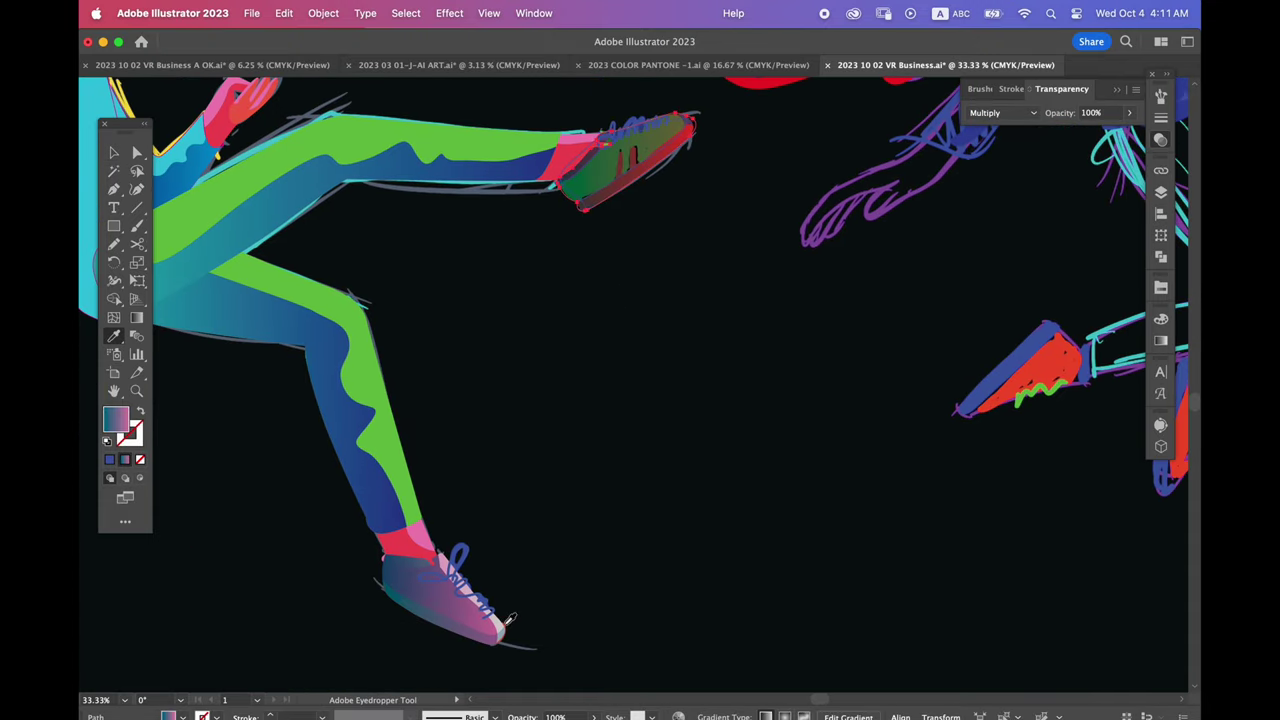
{"action": "key", "text": "super+z"}
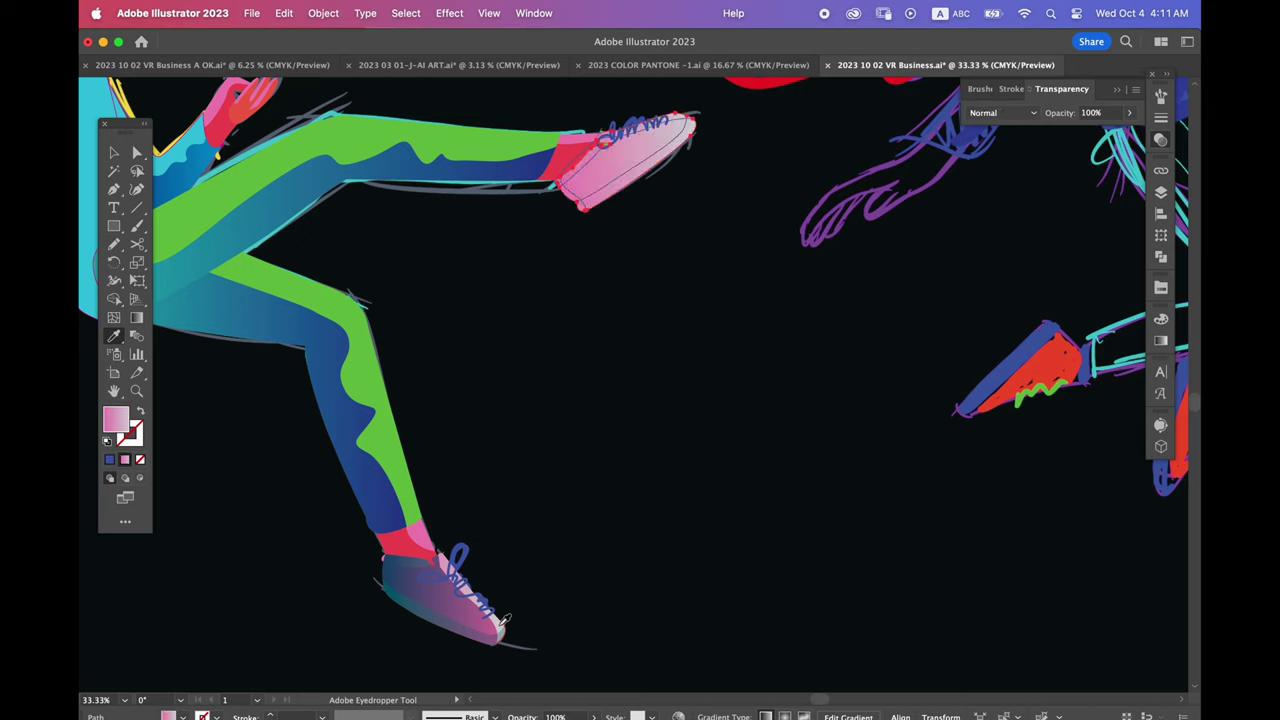
{"action": "key", "text": "v"}
{"action": "left_click", "coordinate": [546, 403]}
{"action": "left_click", "coordinate": [575, 198], "text": "super"}
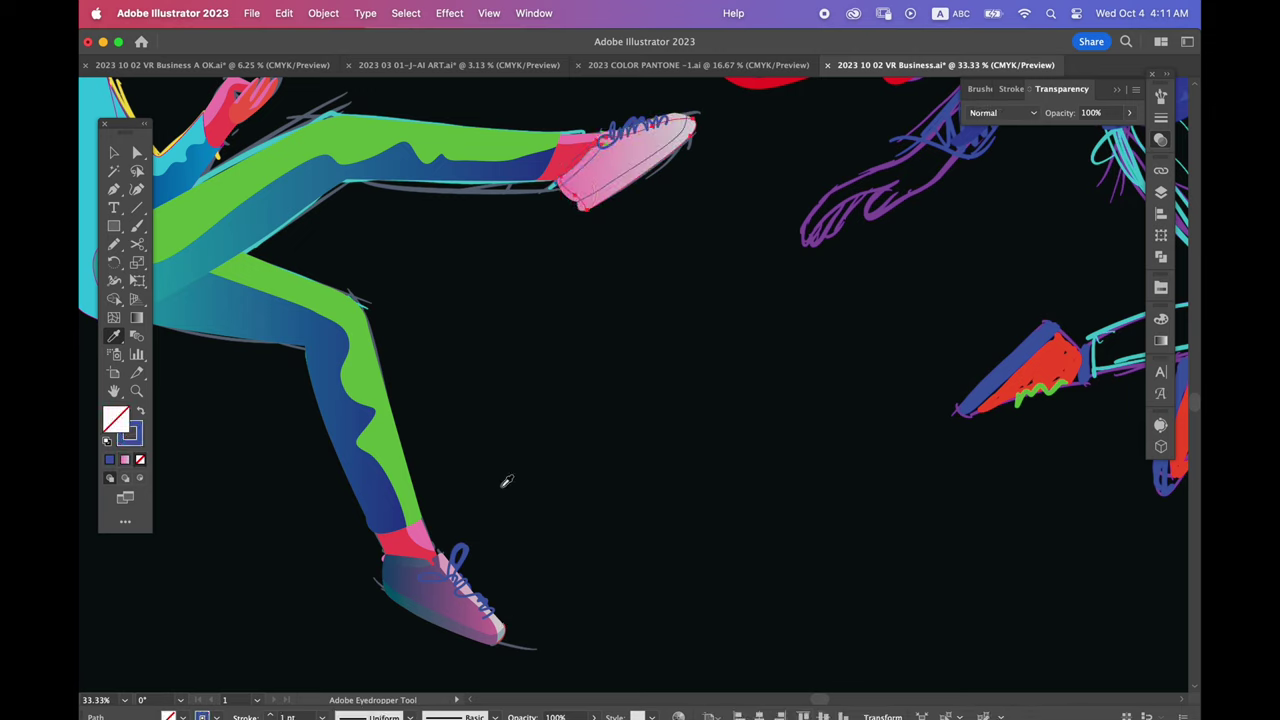
{"action": "left_click", "coordinate": [455, 600]}
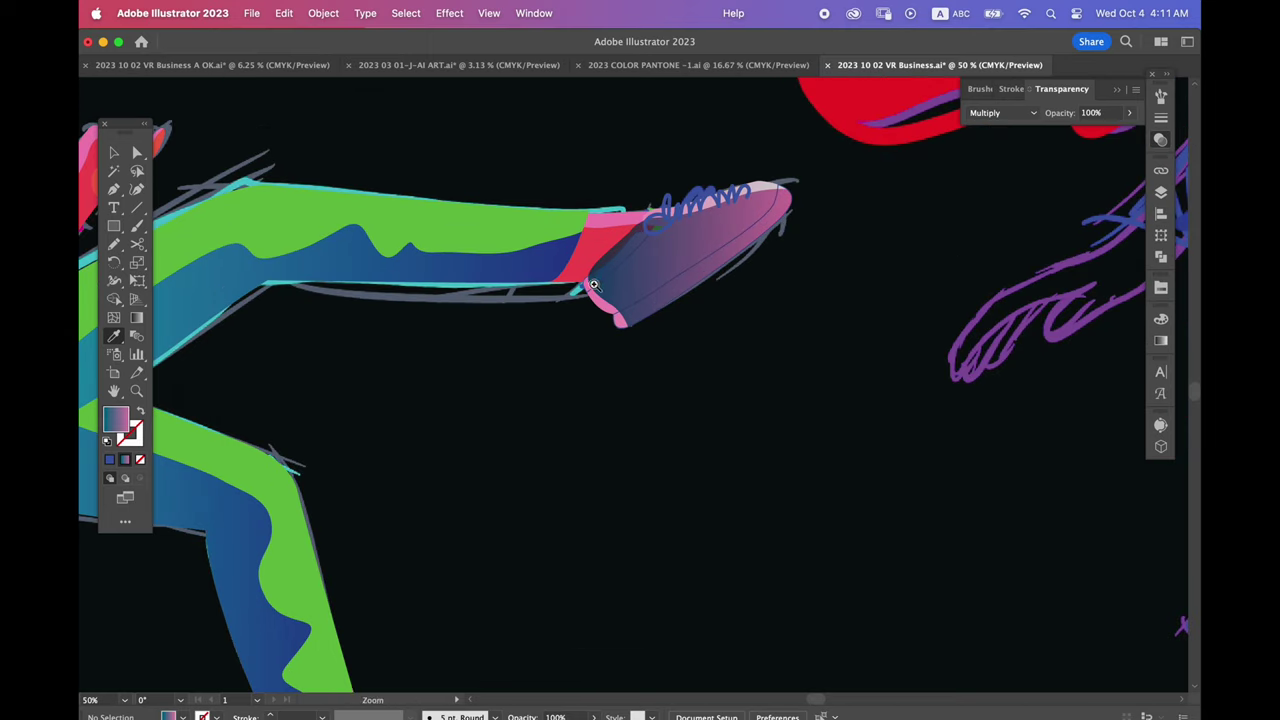
Give the raised shoe's tip piece a light grey fill
{"action": "key", "text": "super+equal"}
{"action": "left_click", "coordinate": [625, 344], "text": "super"}
{"action": "scroll", "coordinate": [530, 508], "scroll_direction": "down", "scroll_amount": 5}
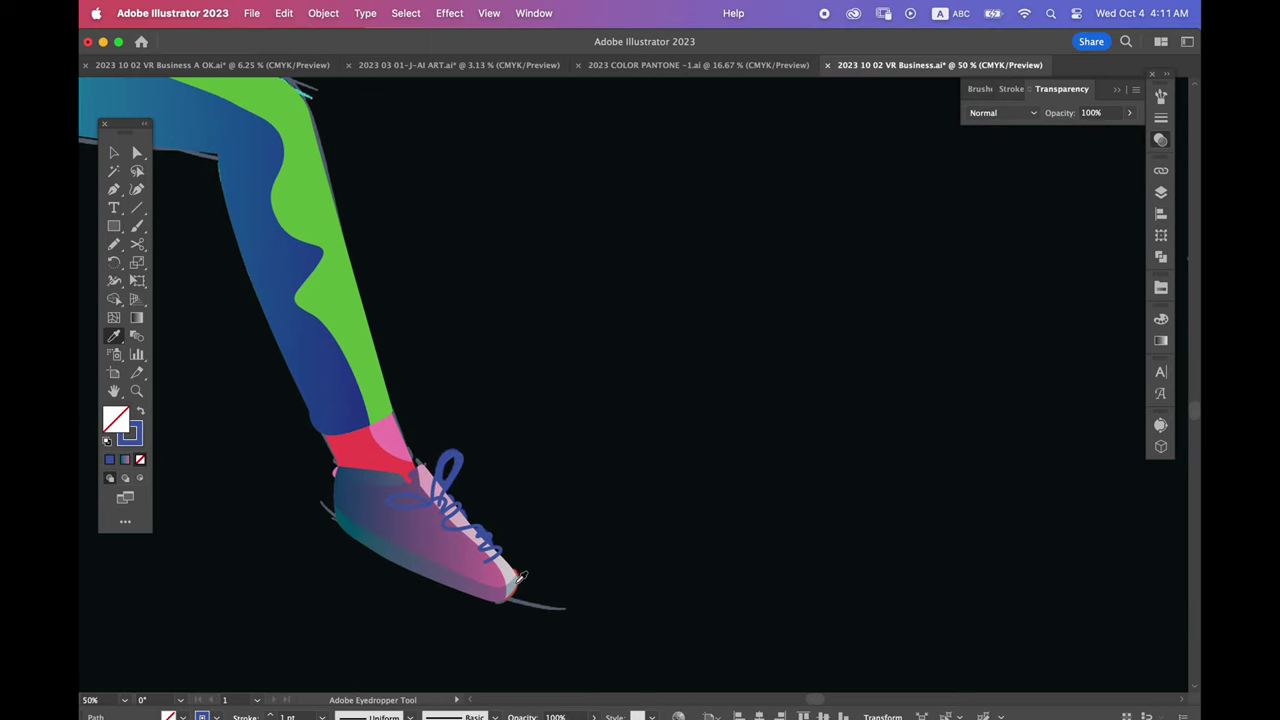
{"action": "scroll", "coordinate": [569, 411], "scroll_direction": "up", "scroll_amount": 5}
{"action": "left_click", "coordinate": [646, 366], "text": "super"}
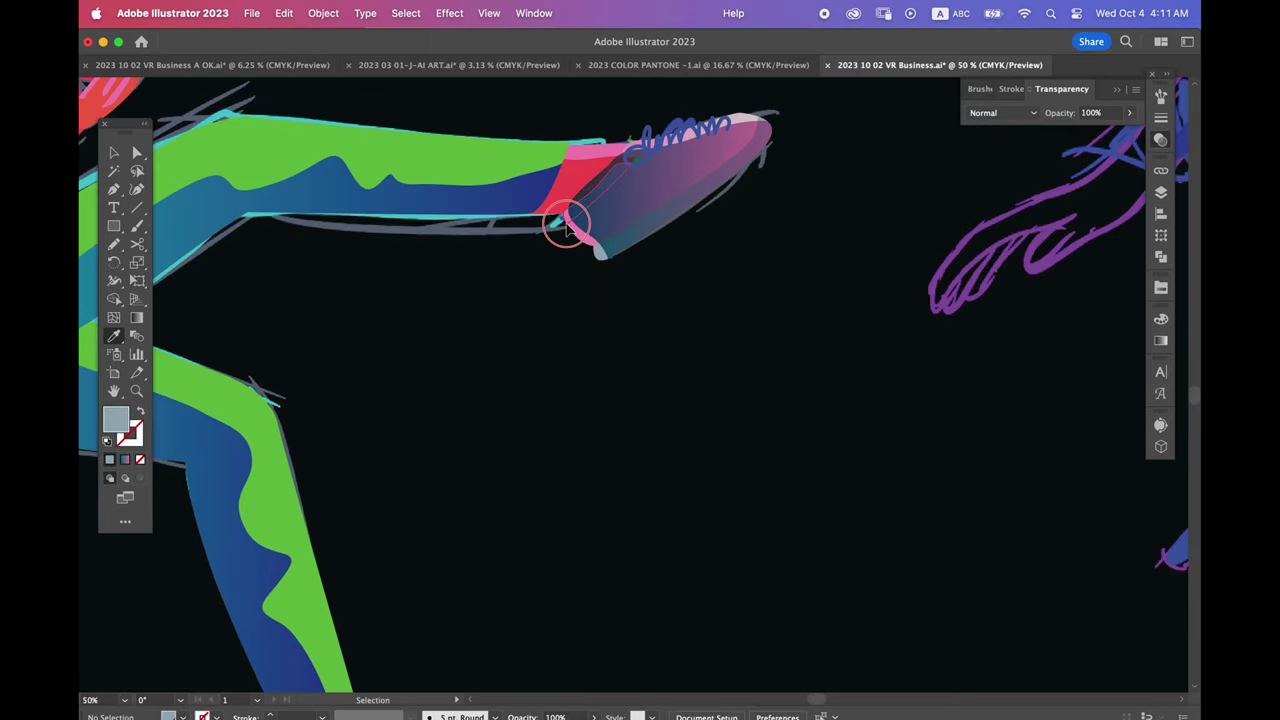
{"action": "left_click", "coordinate": [604, 254], "text": "super"}
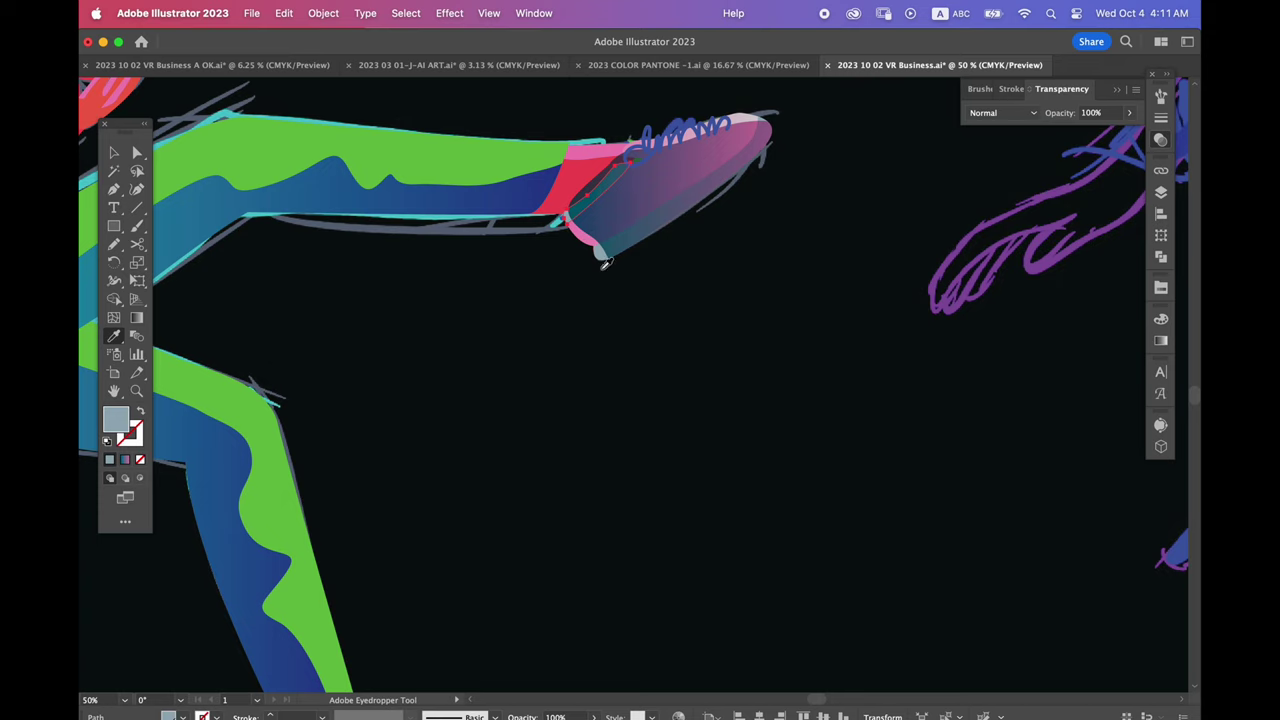
Select the raised shoe's main, teal and pink pieces and merge them with Shape Builder
{"action": "left_click", "coordinate": [622, 299], "text": "super"}
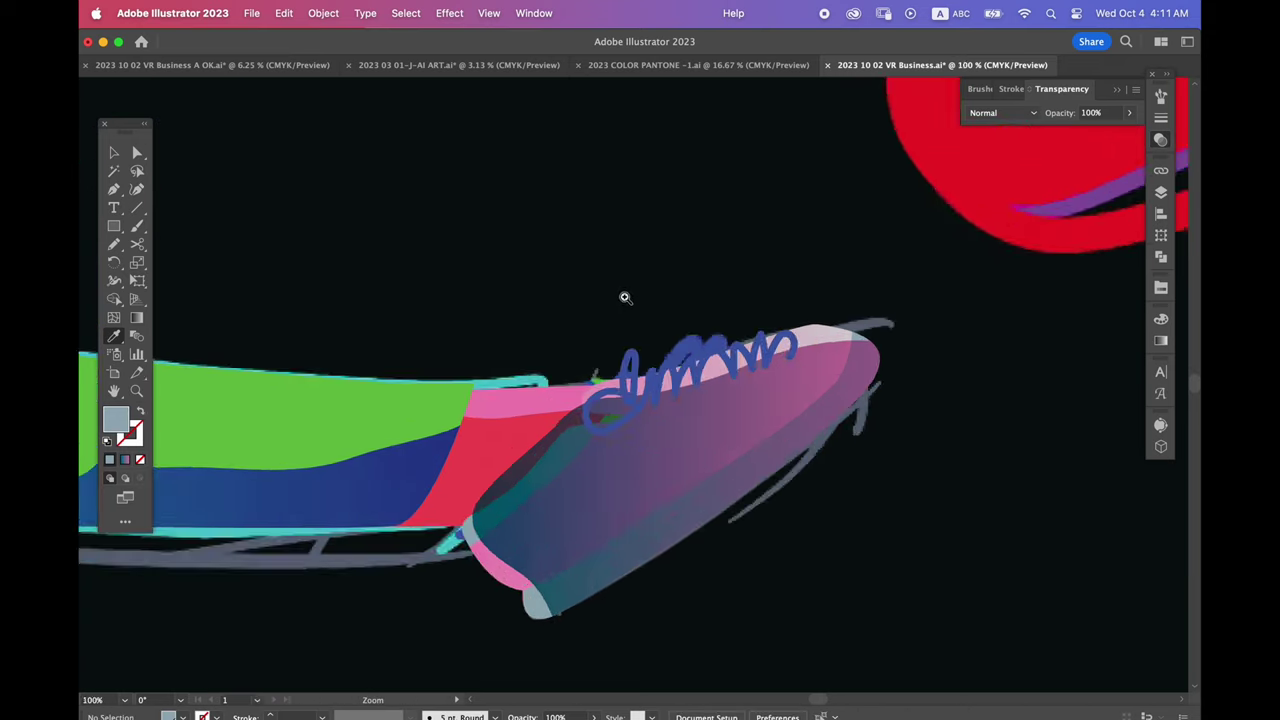
{"action": "left_click", "coordinate": [625, 297], "text": "super"}
{"action": "left_click", "coordinate": [480, 345], "text": "super"}
{"action": "left_click", "coordinate": [385, 451], "text": "shift"}
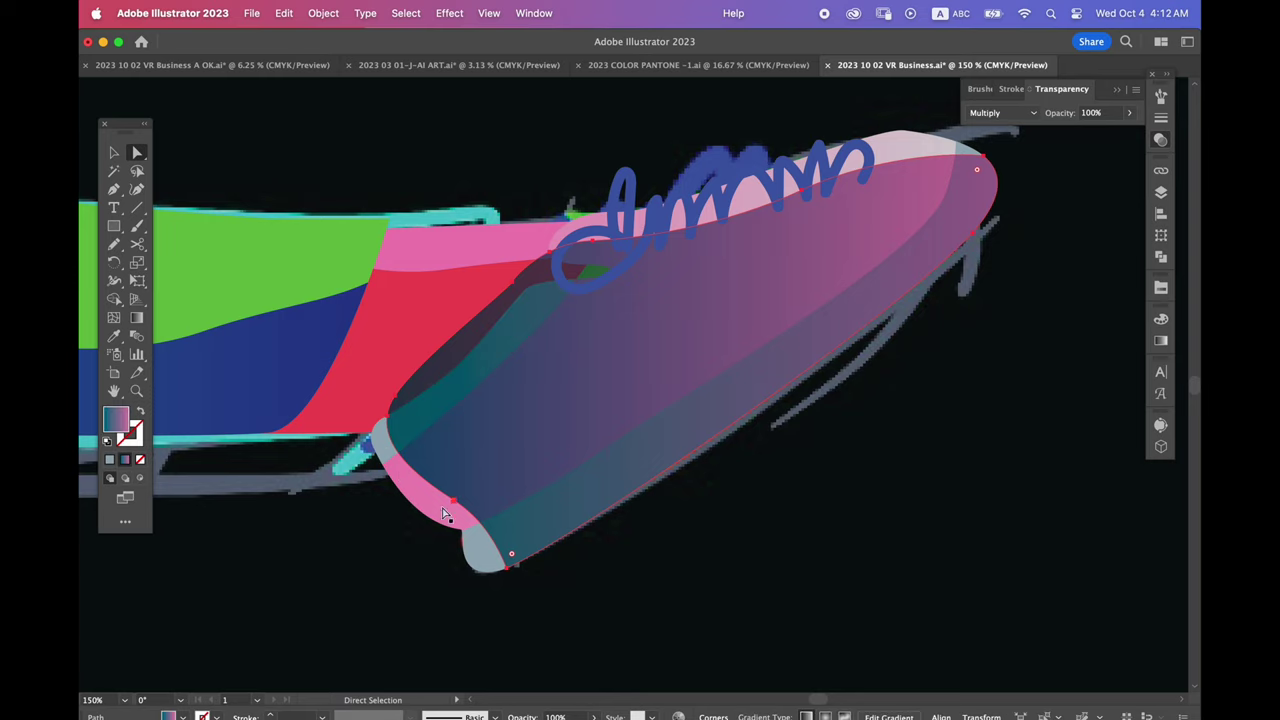
{"action": "left_click", "coordinate": [435, 505], "text": "shift"}
{"action": "key", "text": "shift+m"}
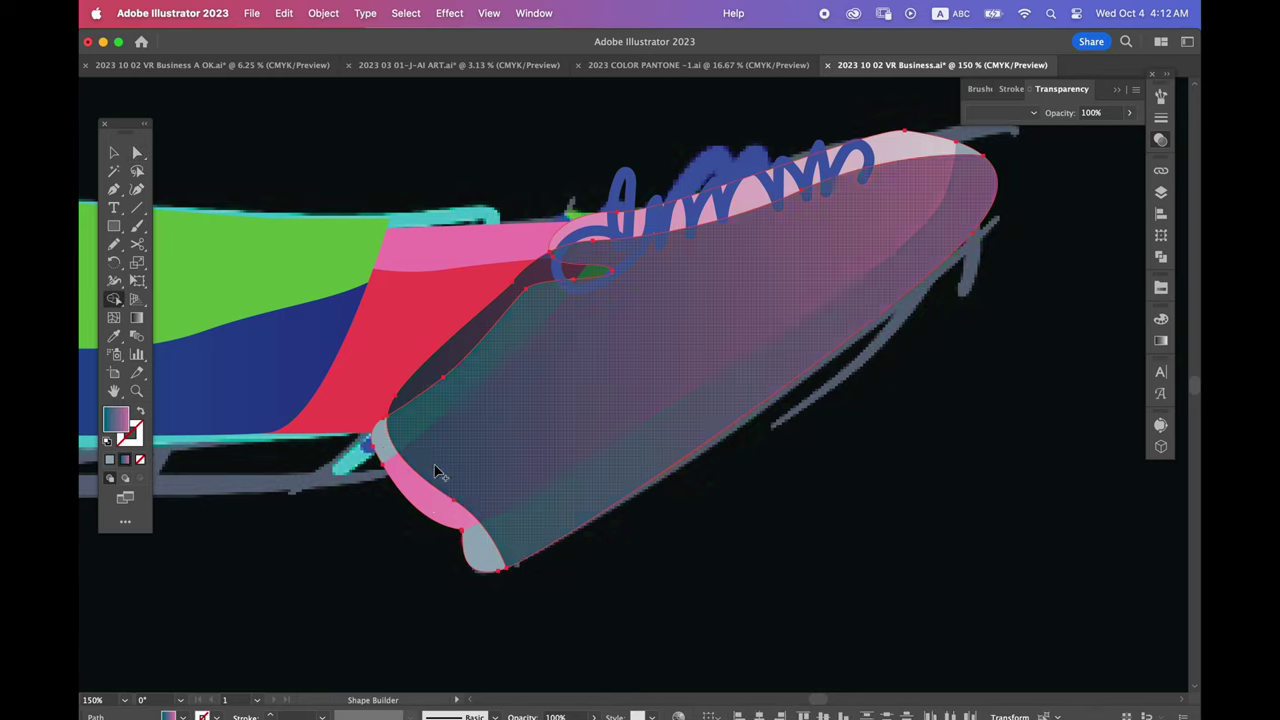
{"action": "key", "text": "v"}
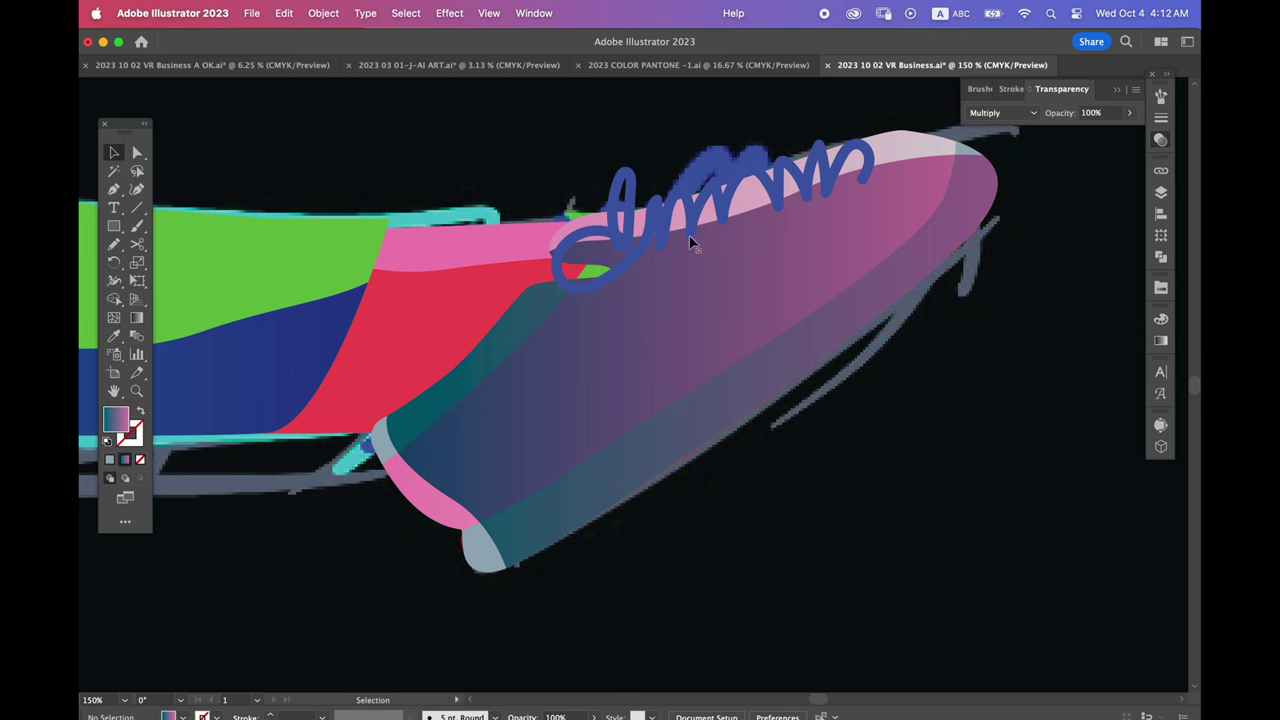
{"action": "scroll", "coordinate": [676, 234], "scroll_direction": "down", "scroll_amount": 5}
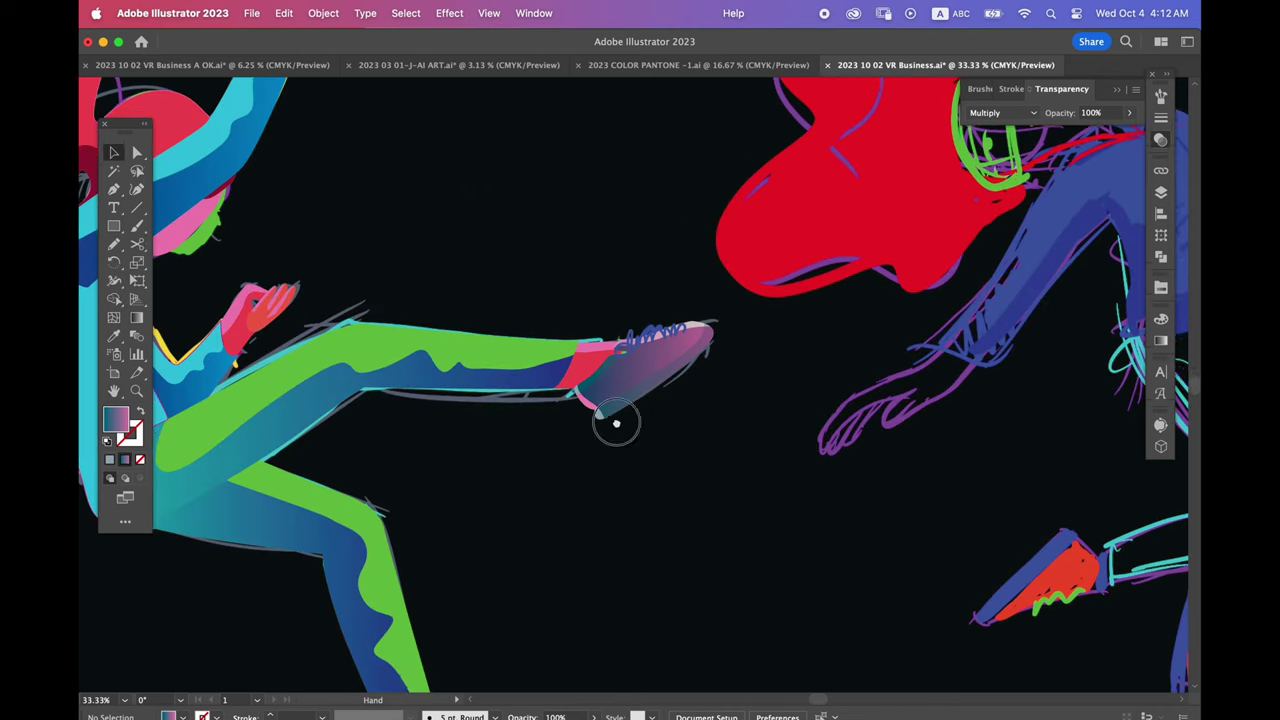
{"action": "mouse_move", "coordinate": [608, 423]}
{"action": "left_mouse_down"}
{"action": "mouse_move", "coordinate": [751, 415]}
{"action": "mouse_move", "coordinate": [490, 308]}
{"action": "left_mouse_up"}
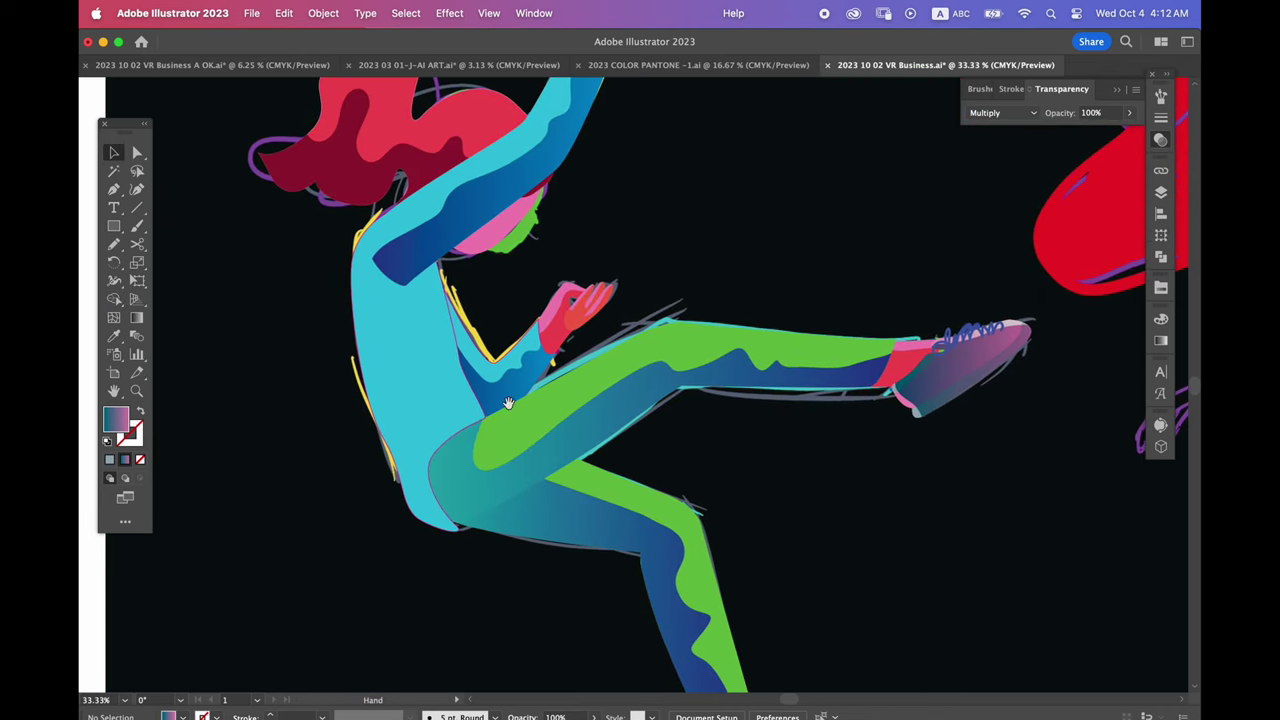
Paint a blue-filled shading shape down the figure's back and hip
{"action": "key", "text": "b"}
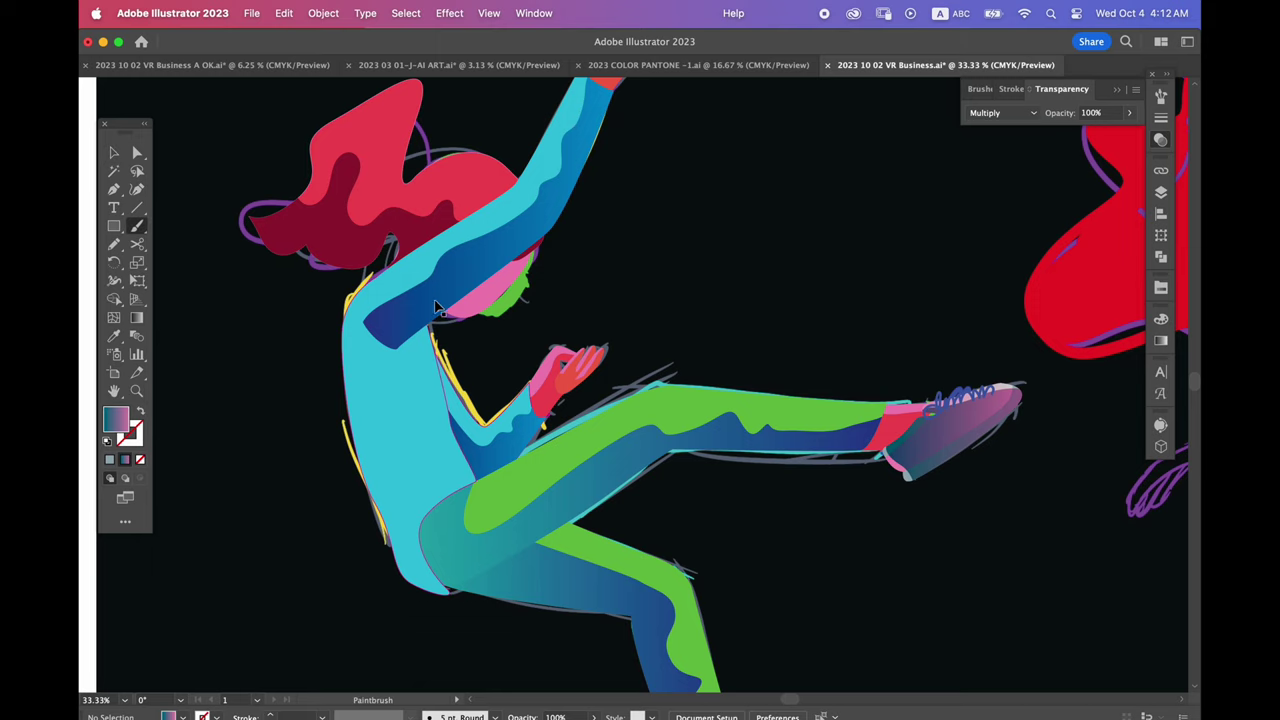
{"action": "left_click", "coordinate": [432, 305], "text": "super"}
{"action": "scroll", "coordinate": [330, 340], "scroll_direction": "down", "scroll_amount": 2}
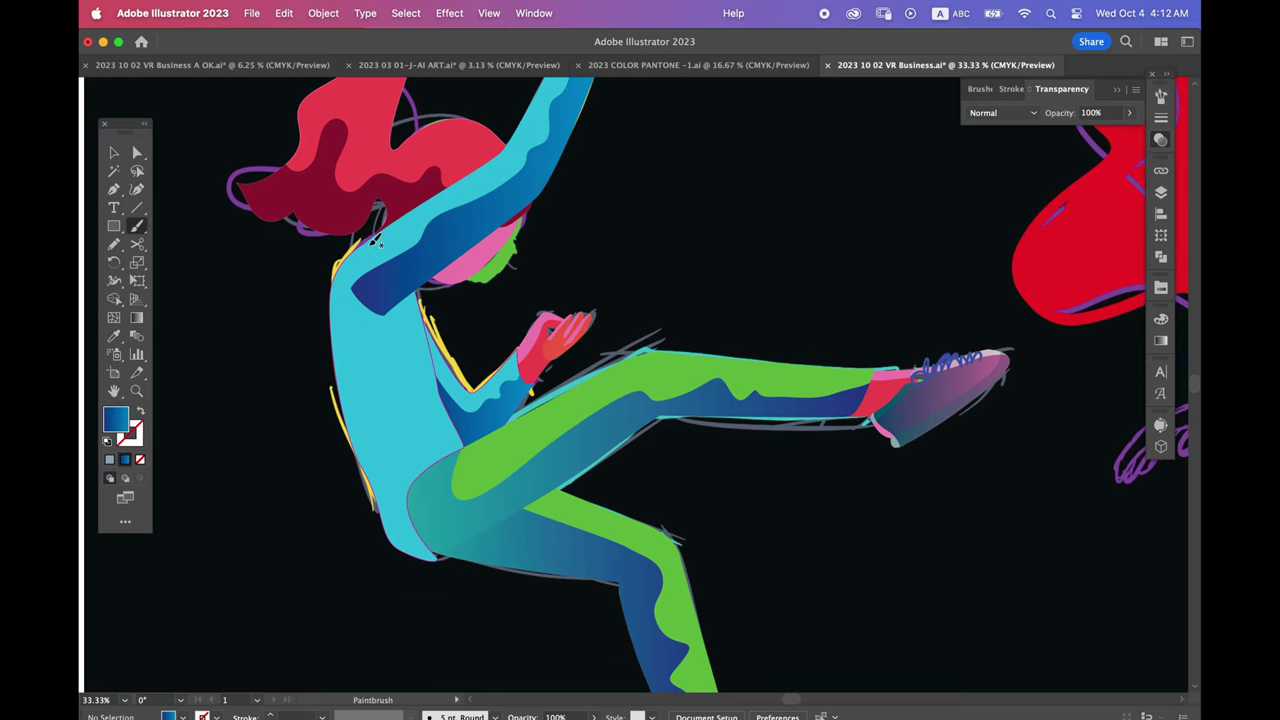
{"action": "left_click_drag", "start_coordinate": [357, 248], "coordinate": [352, 290]}
{"action": "mouse_move", "coordinate": [345, 240]}
{"action": "left_mouse_down"}
{"action": "mouse_move", "coordinate": [387, 300]}
{"action": "mouse_move", "coordinate": [436, 463]}
{"action": "left_mouse_up"}
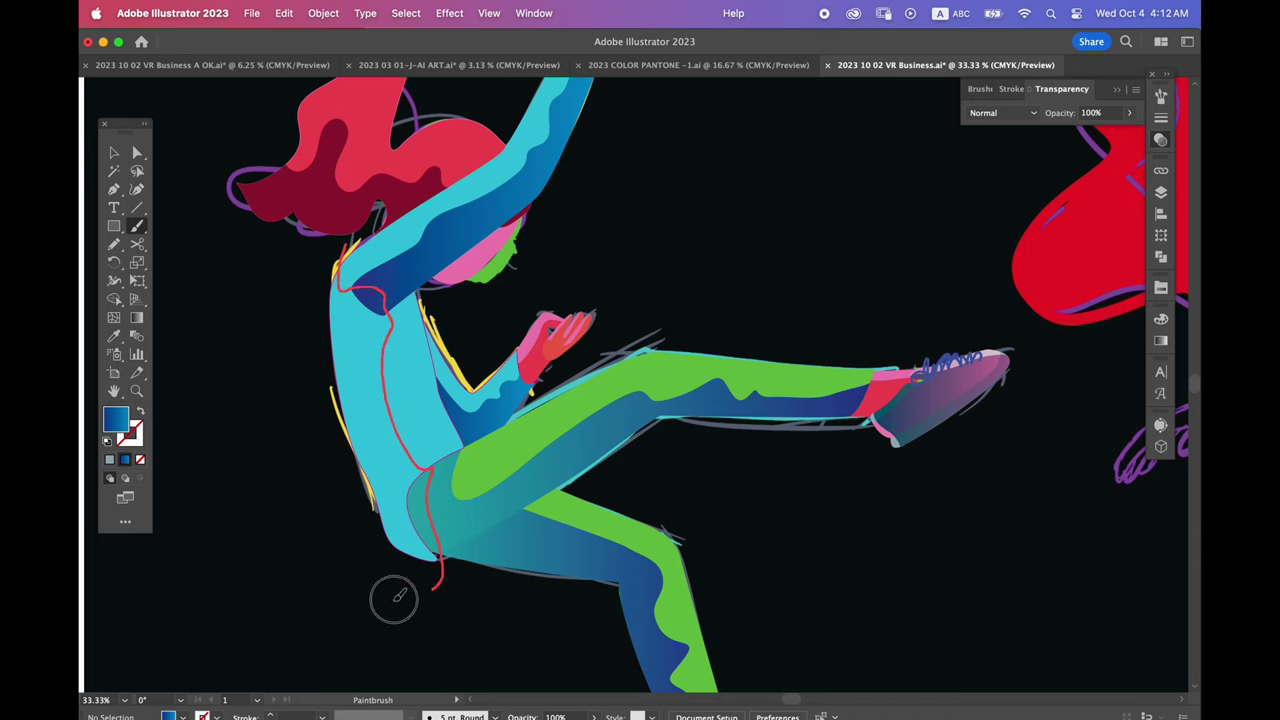
{"action": "left_click_drag", "start_coordinate": [435, 465], "coordinate": [335, 255]}
{"action": "key", "text": "shift+x"}
{"action": "key", "text": "c"}
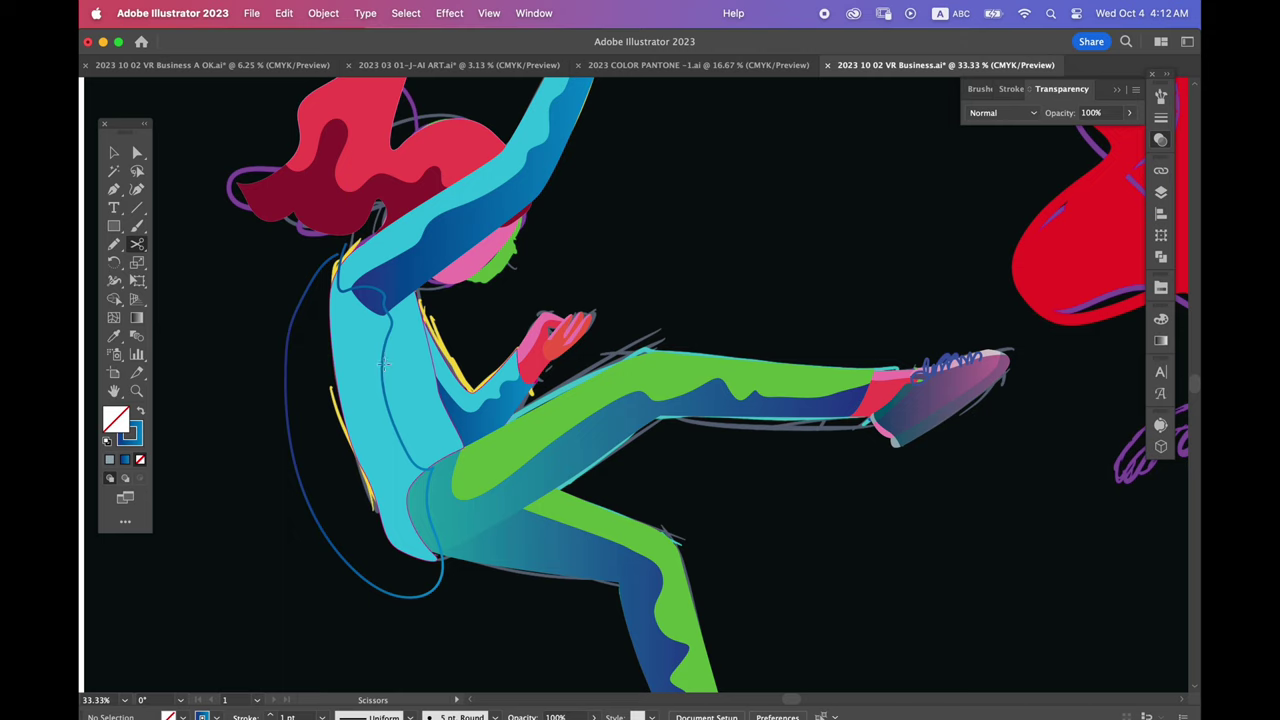
{"action": "key", "text": "v"}
{"action": "left_click", "coordinate": [386, 372]}
{"action": "key", "text": "shift+x"}
{"action": "key", "text": "a"}
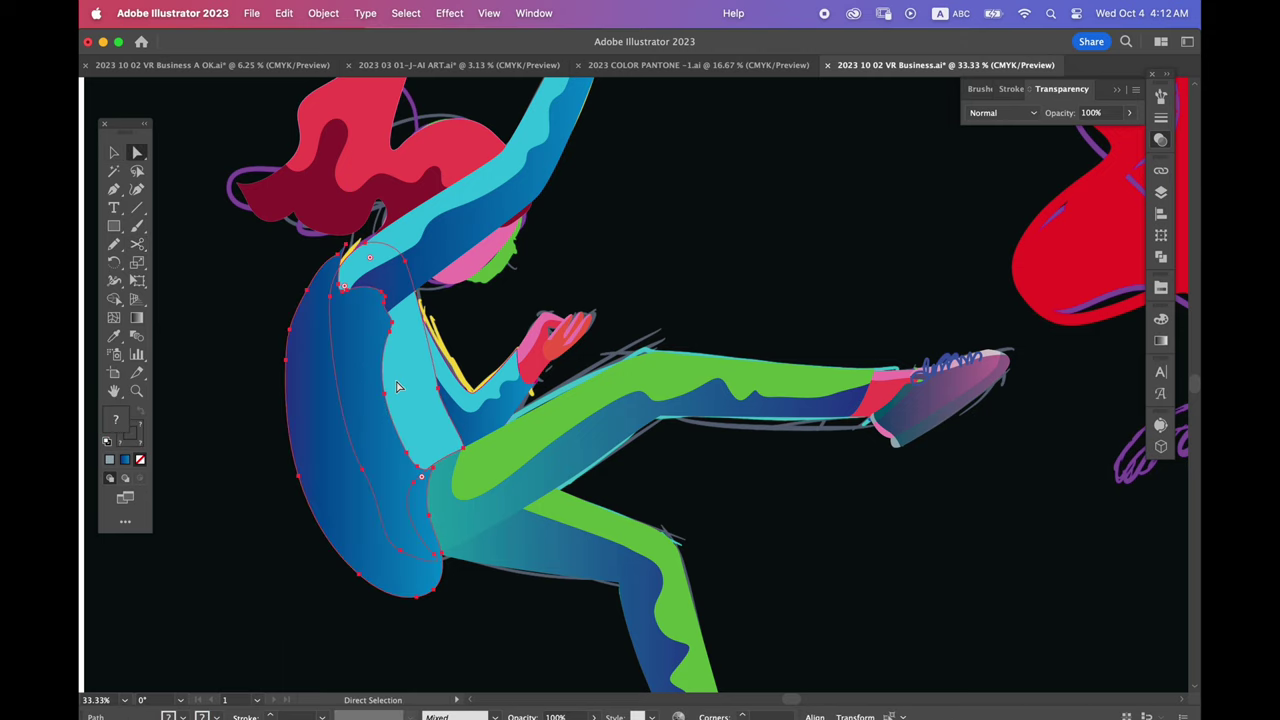
{"action": "left_click", "coordinate": [301, 522]}
Direct-select the light-blue torso and inner top shapes, then open the AWKS 2023-2 TECH swatches
{"action": "scroll", "coordinate": [328, 523], "scroll_direction": "up", "scroll_amount": 3}
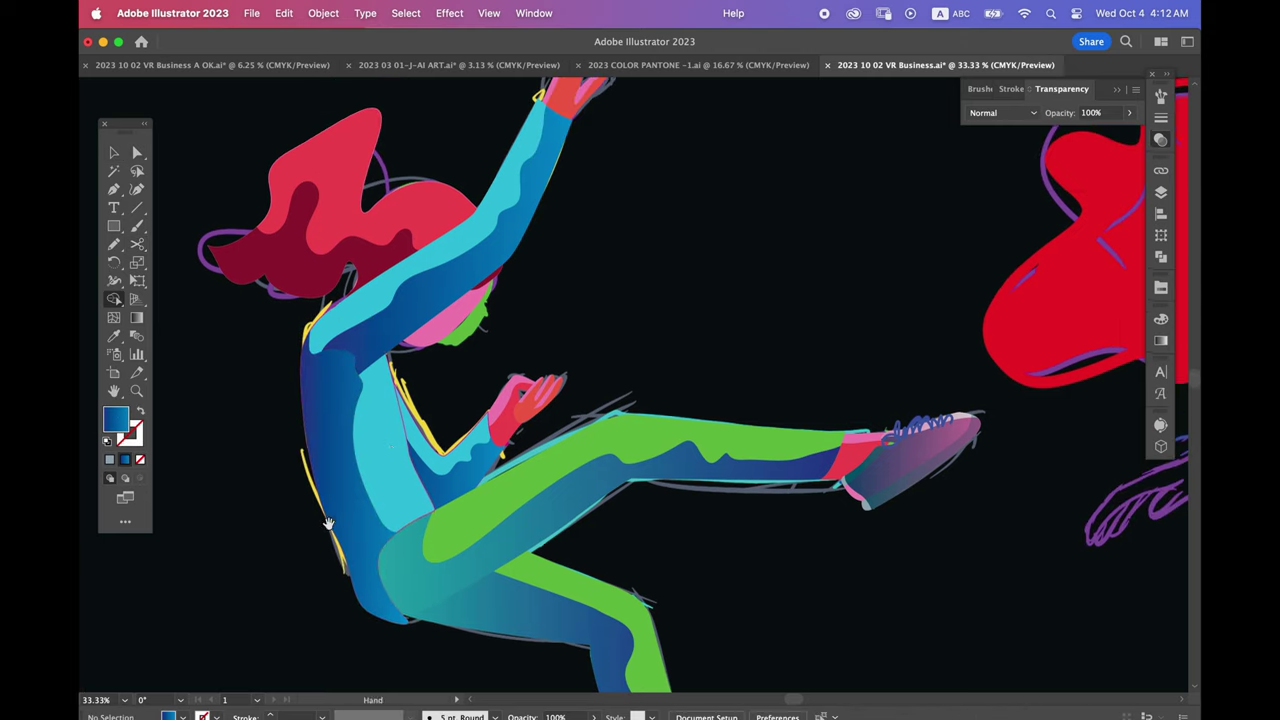
{"action": "scroll", "coordinate": [514, 277], "scroll_direction": "up", "scroll_amount": 3}
{"action": "key", "text": "v"}
{"action": "left_click", "coordinate": [505, 288]}
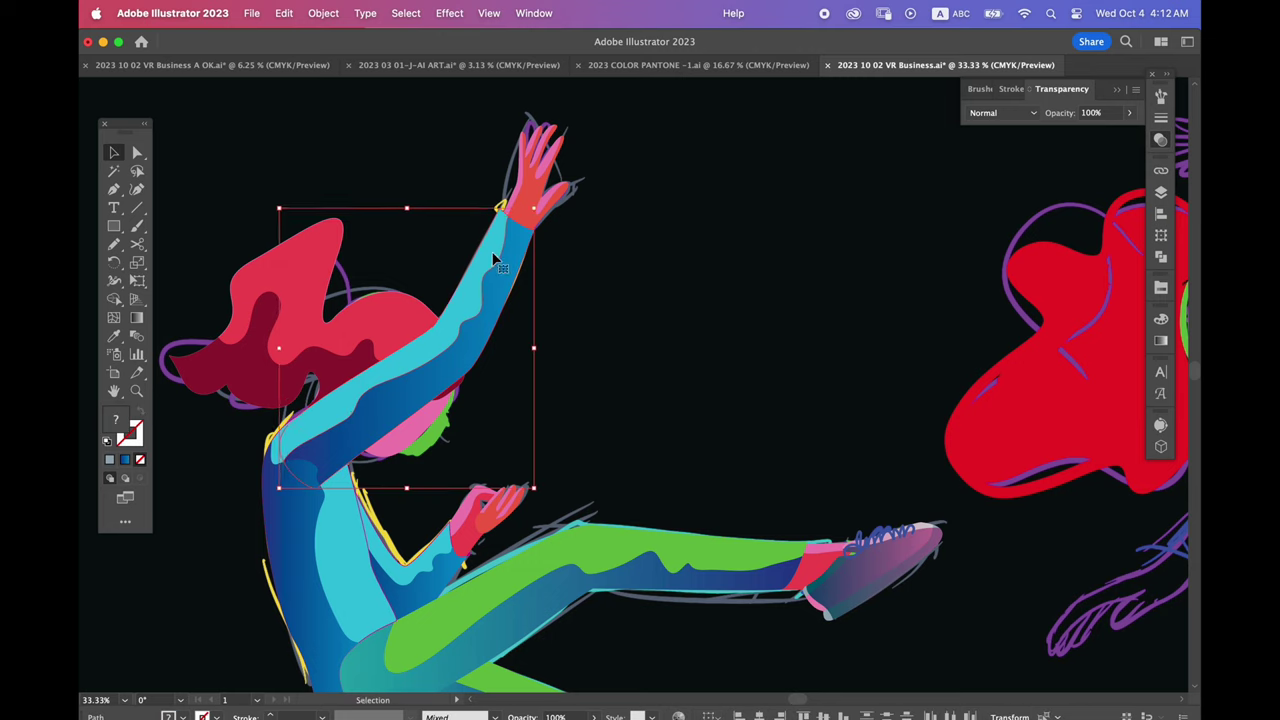
{"action": "left_click", "coordinate": [666, 406]}
{"action": "scroll", "coordinate": [386, 443], "scroll_direction": "down", "scroll_amount": 2}
{"action": "key", "text": "a"}
{"action": "left_click", "coordinate": [398, 413]}
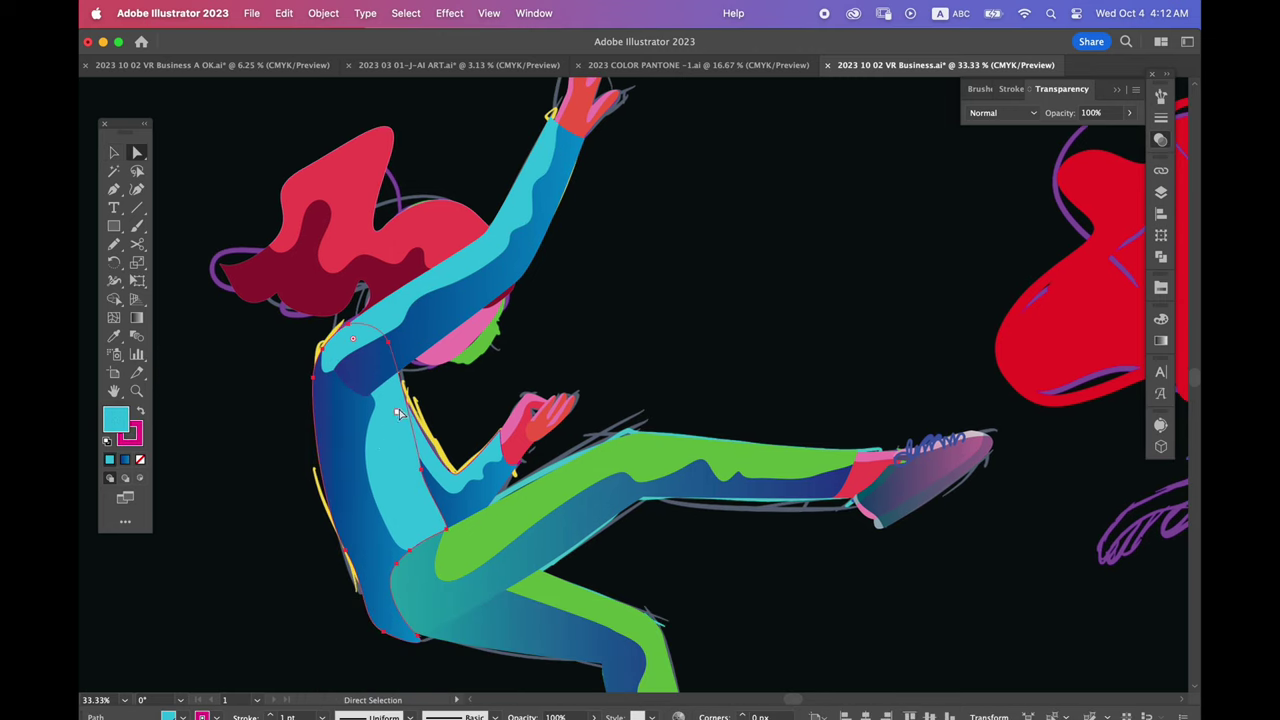
{"action": "left_click_drag", "start_coordinate": [407, 310], "coordinate": [678, 428]}
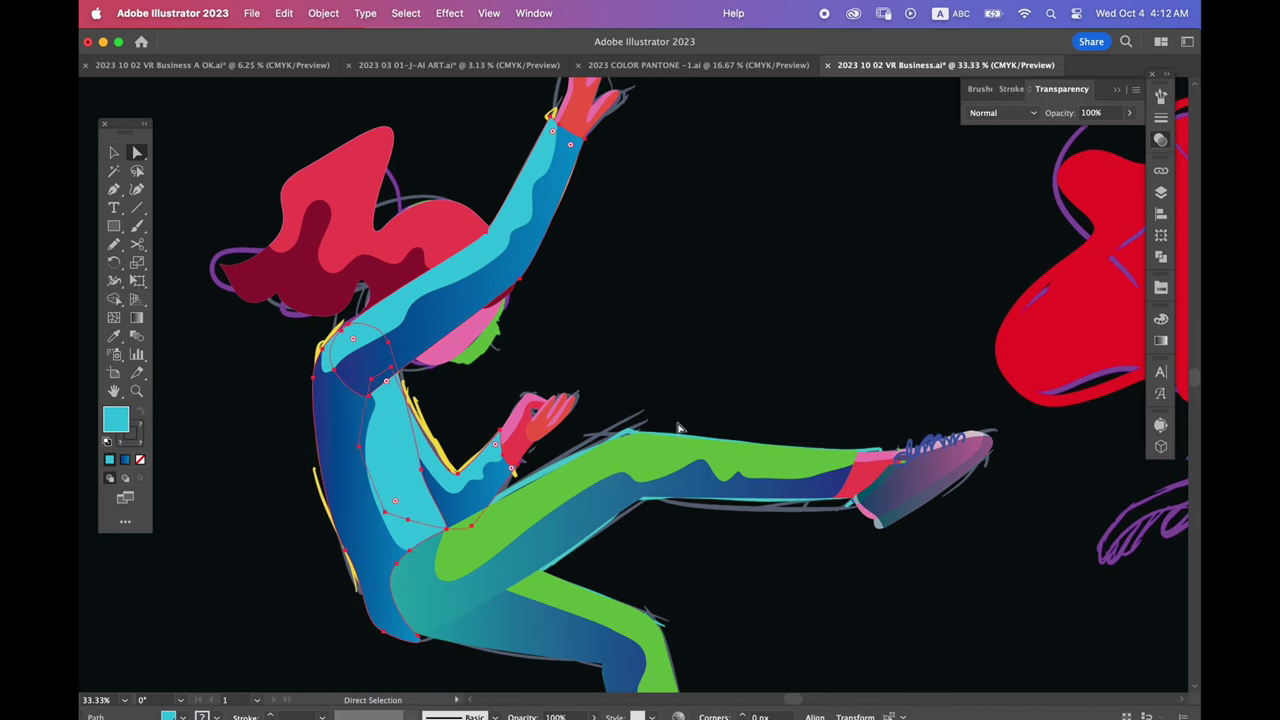
{"action": "left_click", "coordinate": [1161, 289]}
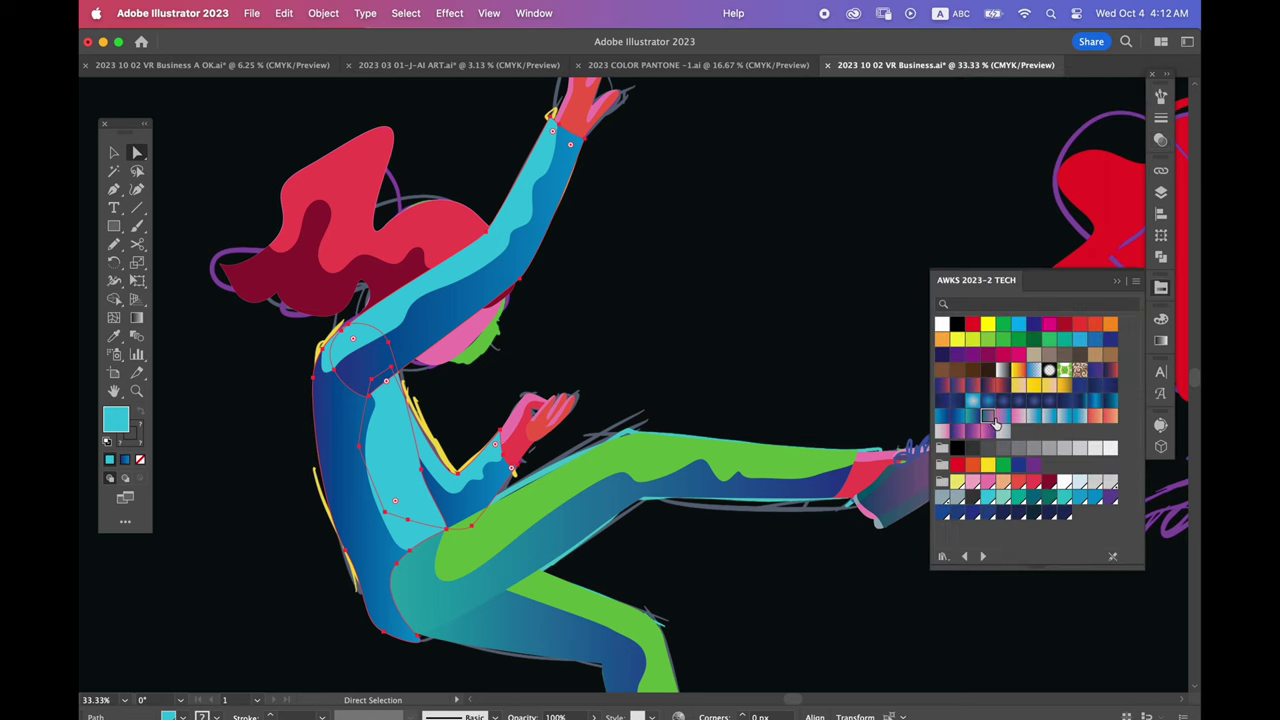
Remove the stroke and fill the top's front pieces with flat yellow after trying several gradients
{"action": "left_click", "coordinate": [110, 461]}
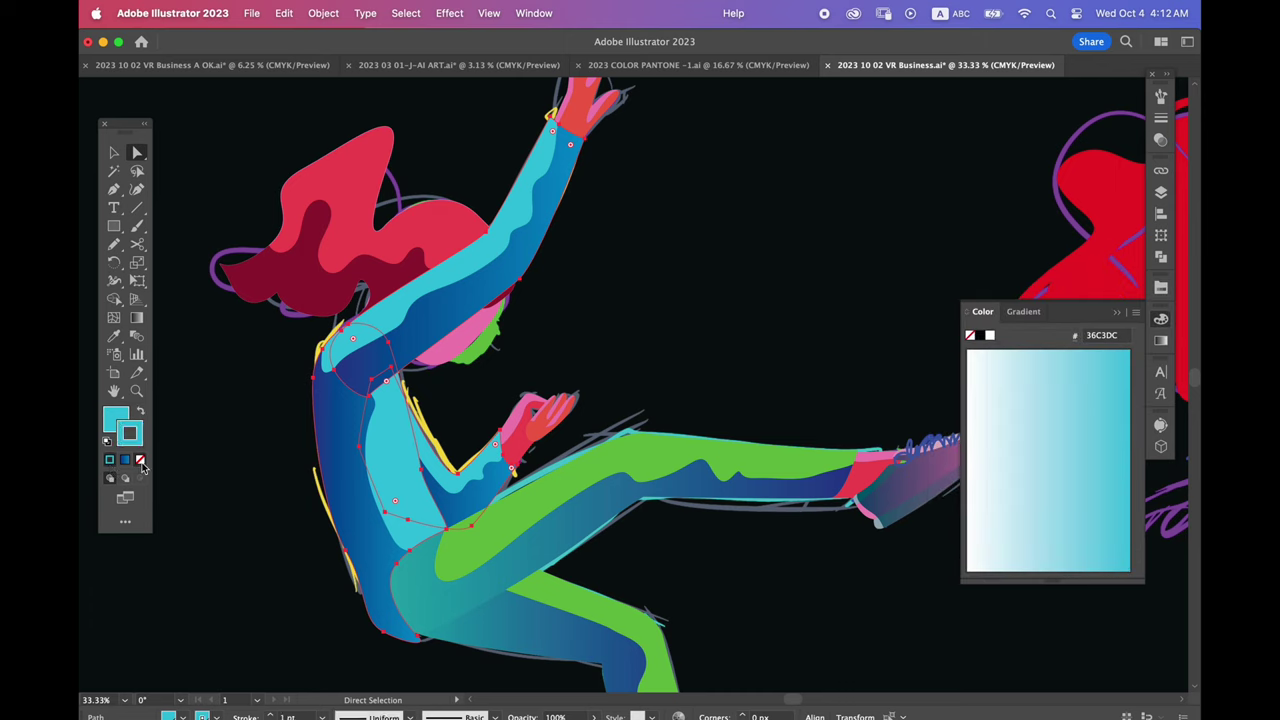
{"action": "left_click", "coordinate": [1161, 292]}
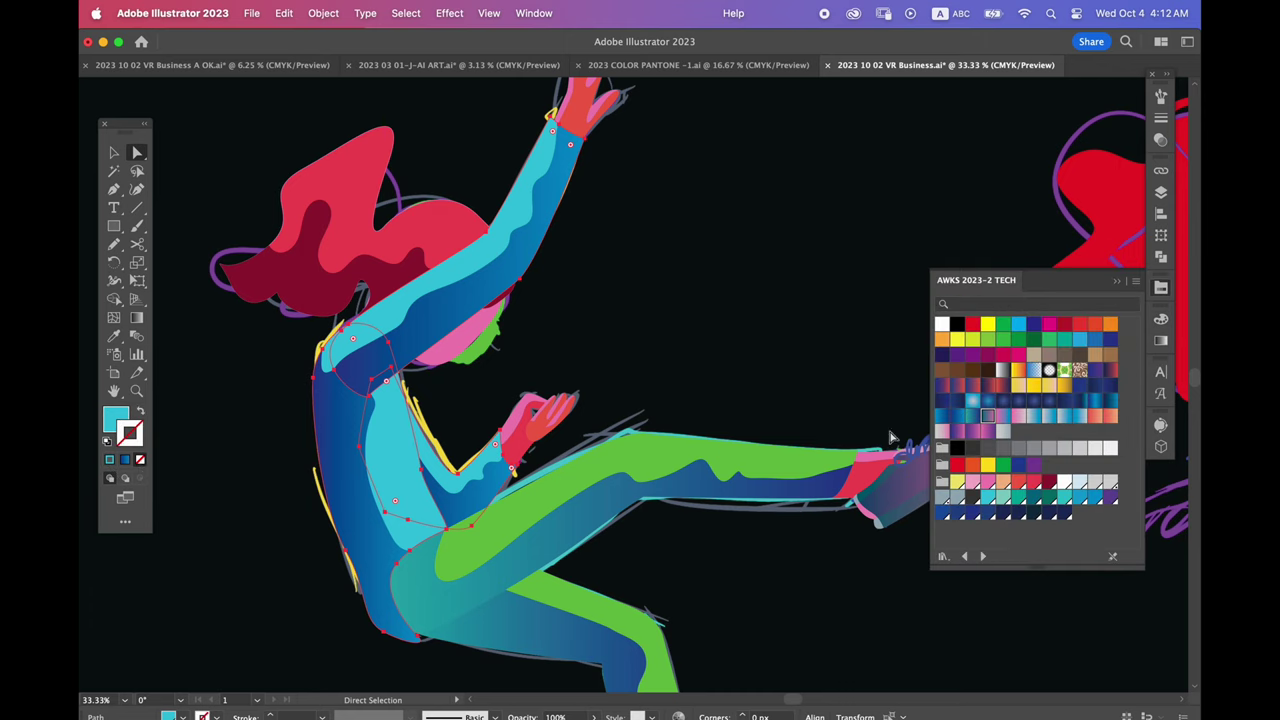
{"action": "key", "text": "x"}
{"action": "left_click", "coordinate": [987, 416]}
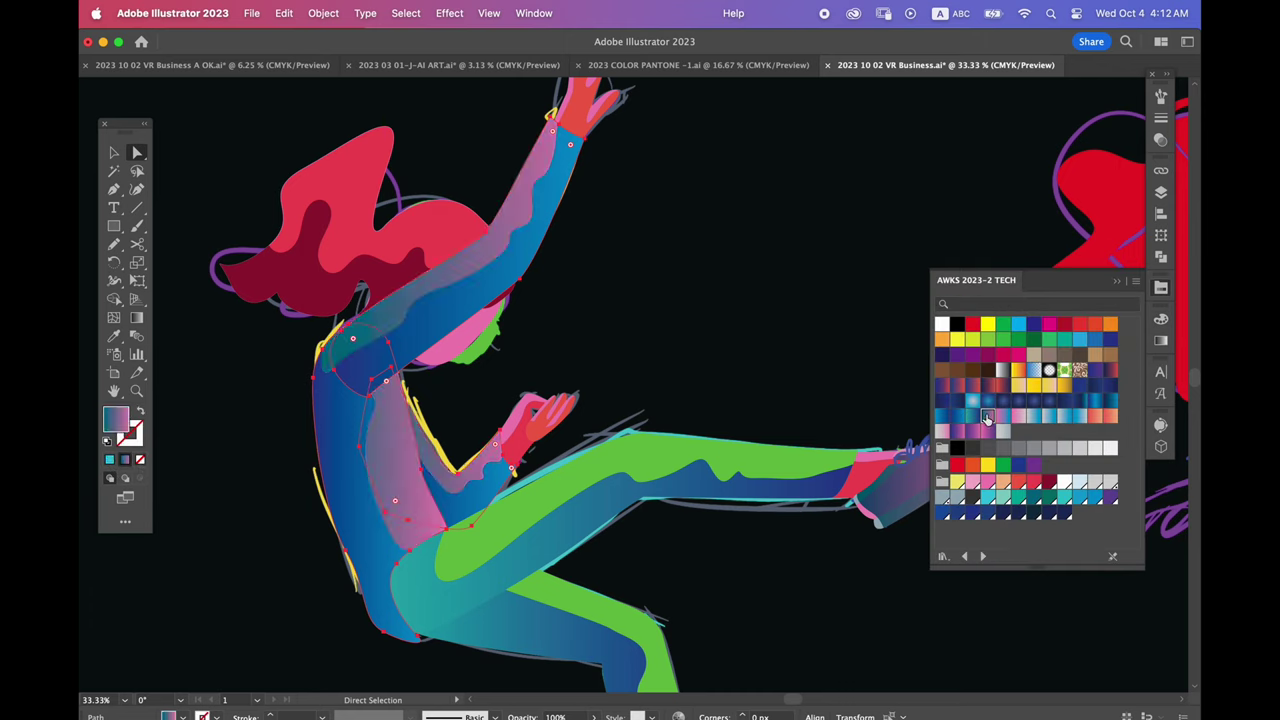
{"action": "left_click", "coordinate": [1002, 416]}
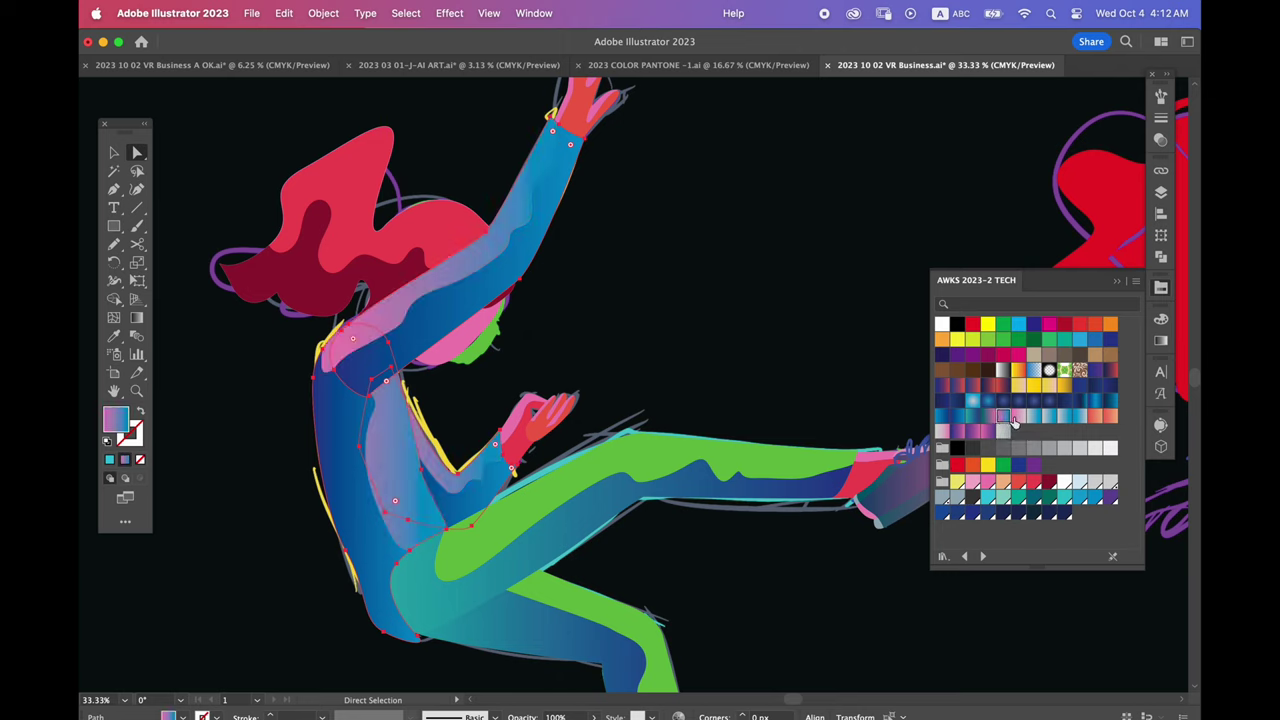
{"action": "left_click", "coordinate": [972, 401]}
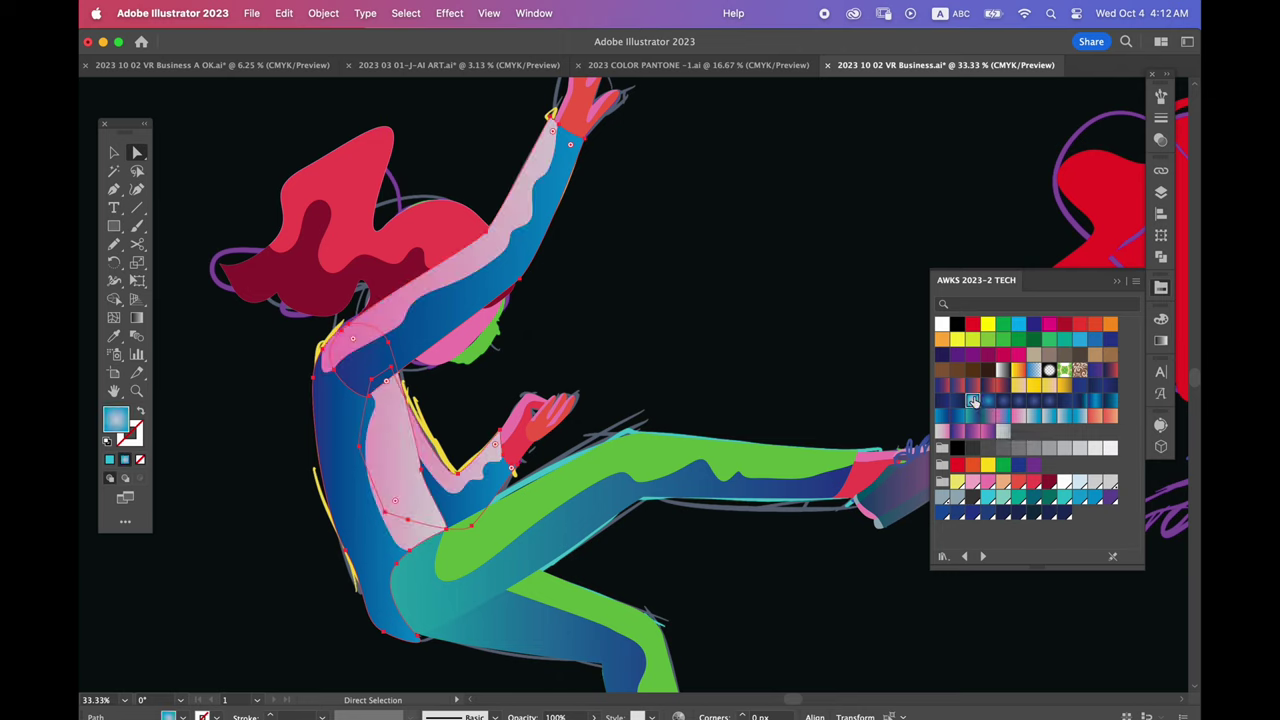
{"action": "left_click", "coordinate": [1045, 417]}
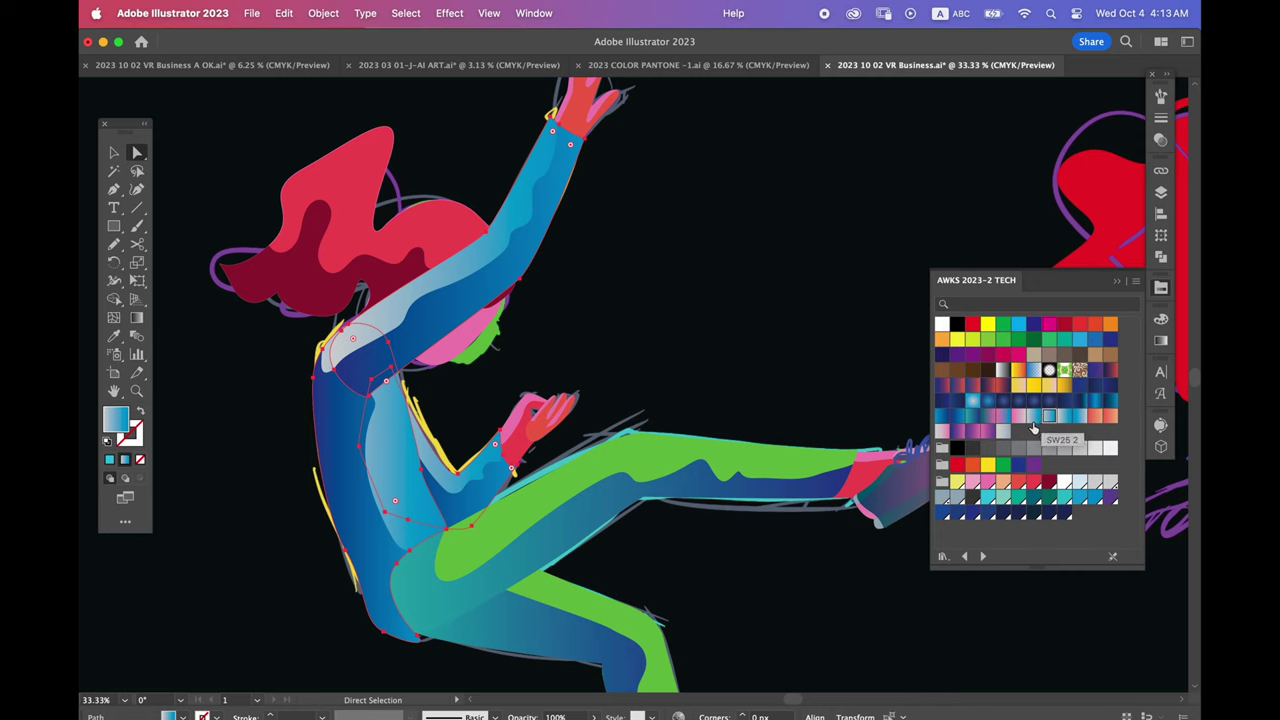
{"action": "left_click", "coordinate": [1018, 388]}
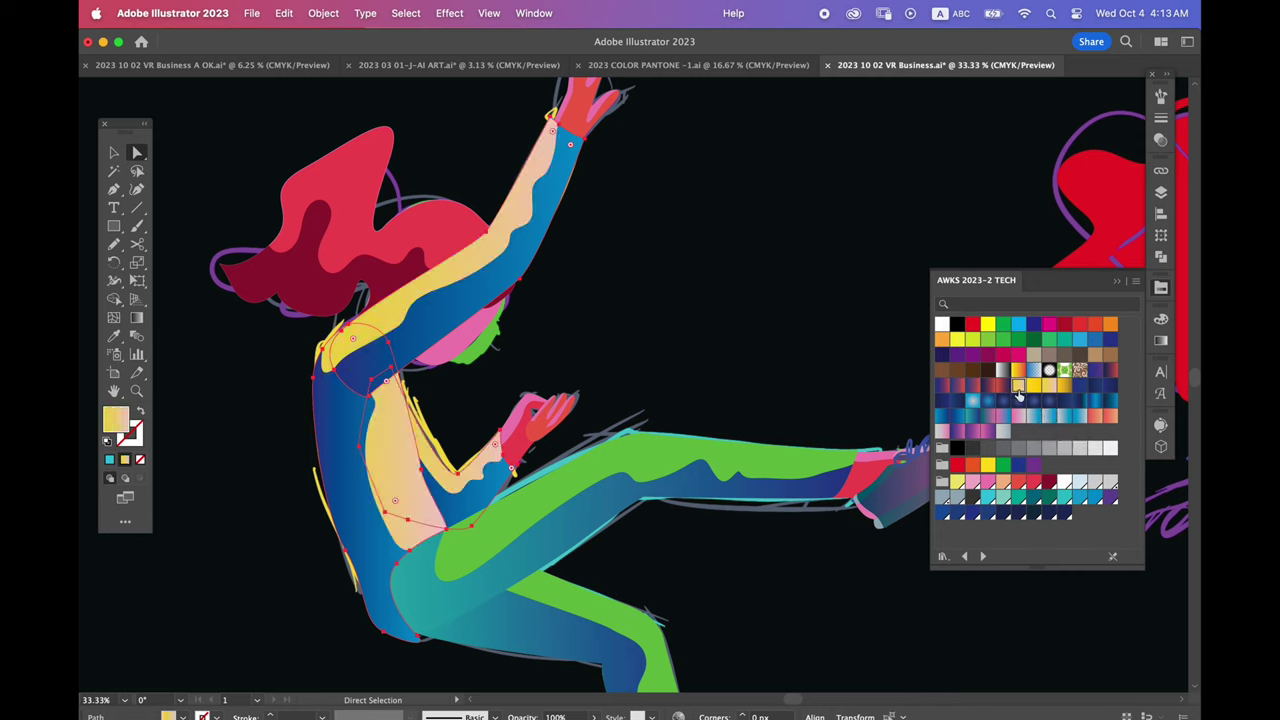
{"action": "left_click", "coordinate": [957, 482]}
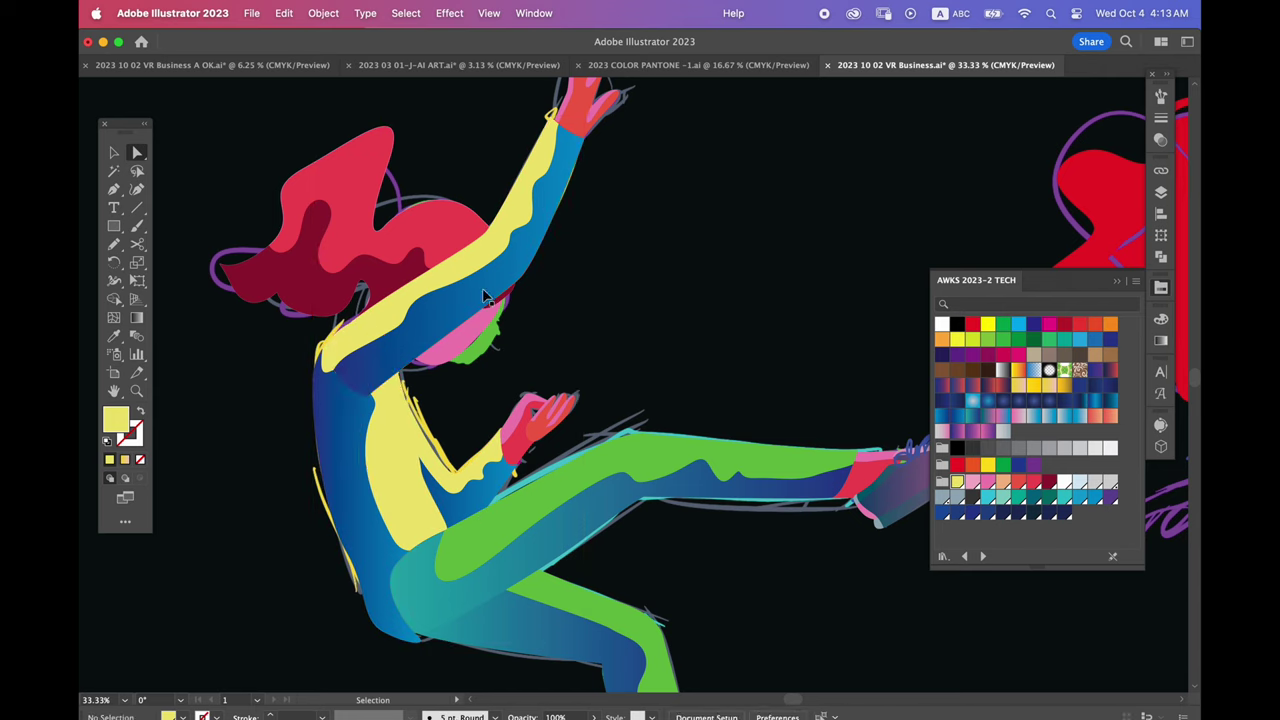
Fill the back and raised arm shape with a golden yellow-orange gradient
{"action": "left_click", "coordinate": [360, 466]}
{"action": "left_click", "coordinate": [385, 470], "text": "shift"}
{"action": "key", "text": "a"}
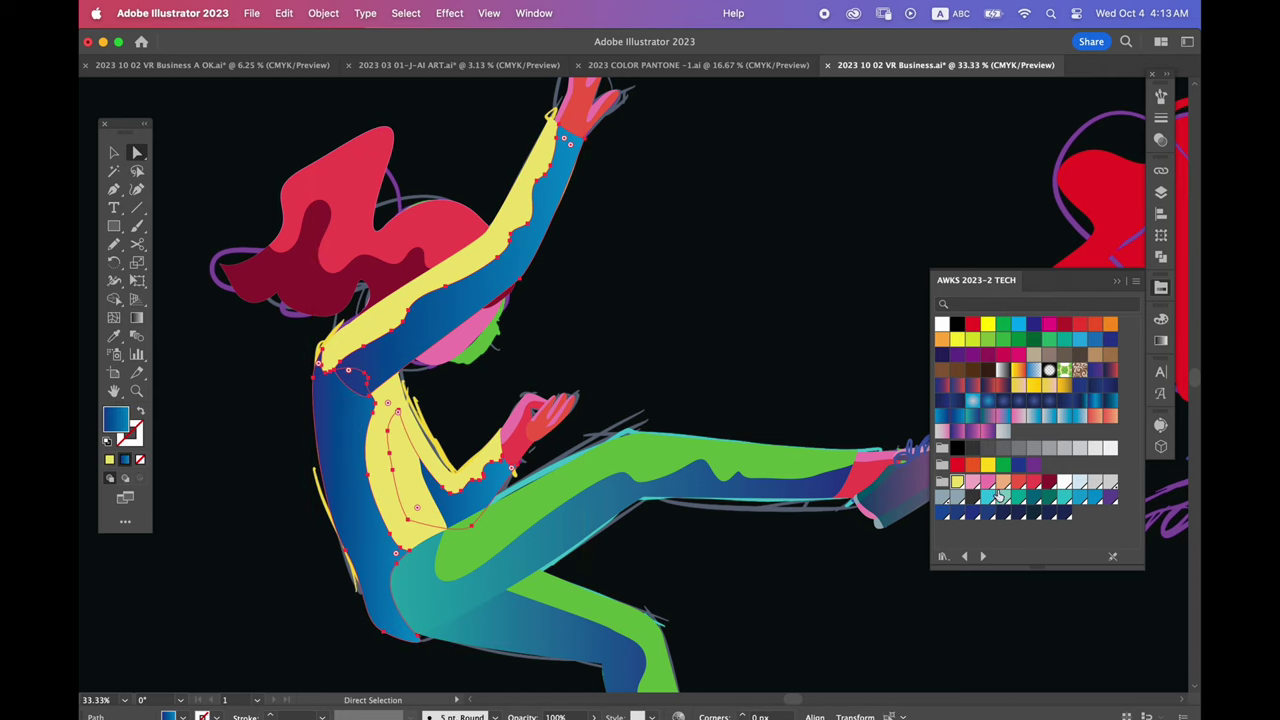
{"action": "left_click", "coordinate": [1060, 388]}
{"action": "key", "text": "v"}
{"action": "left_click", "coordinate": [651, 386]}
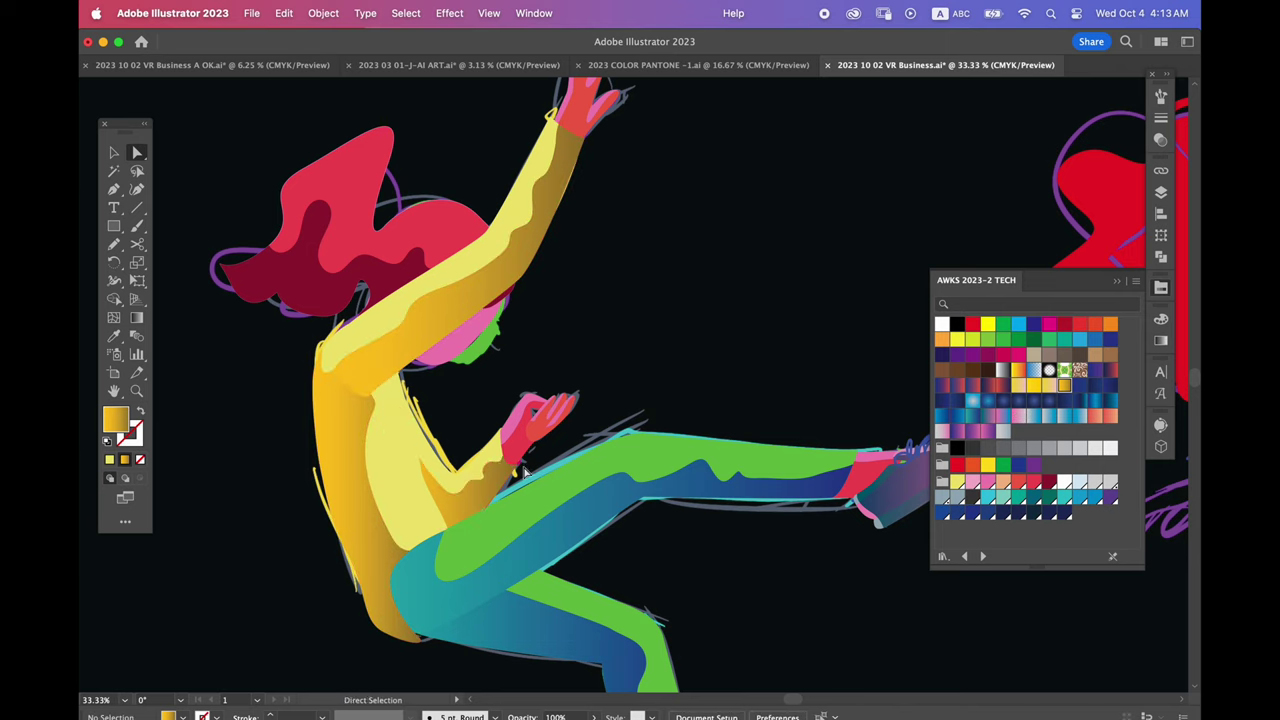
{"action": "left_click_drag", "start_coordinate": [473, 489], "coordinate": [503, 424]}
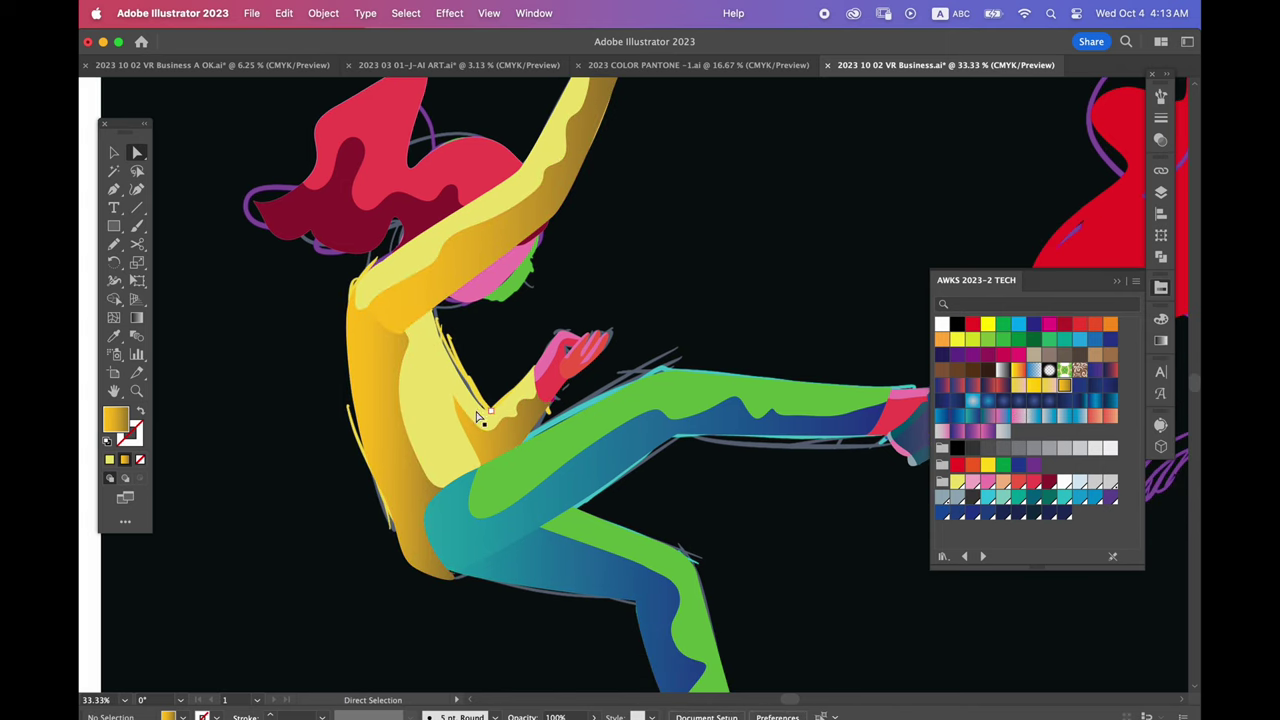
{"action": "left_click", "coordinate": [473, 270]}
Angle the golden gradient diagonally across the torso with the Gradient tool
{"action": "key", "text": "super+minus"}
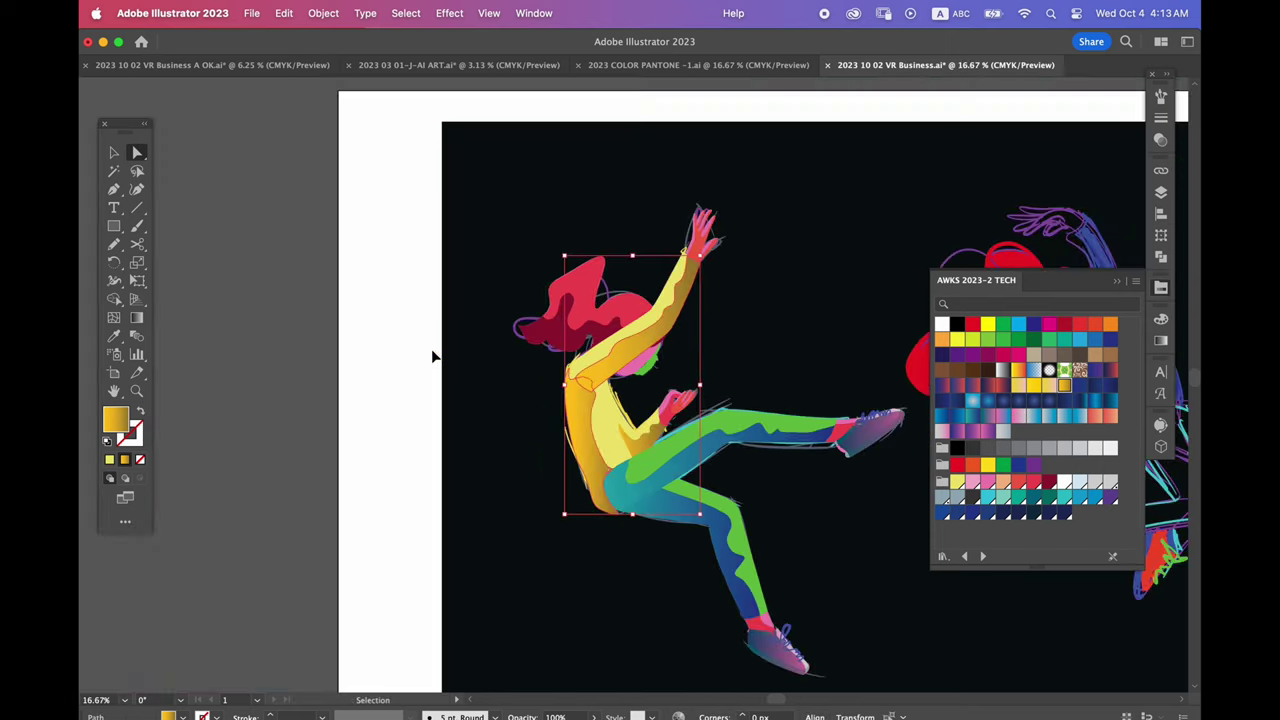
{"action": "scroll", "coordinate": [432, 356], "scroll_direction": "right", "scroll_amount": 3}
{"action": "key", "text": "g"}
{"action": "left_click_drag", "start_coordinate": [472, 270], "coordinate": [567, 460]}
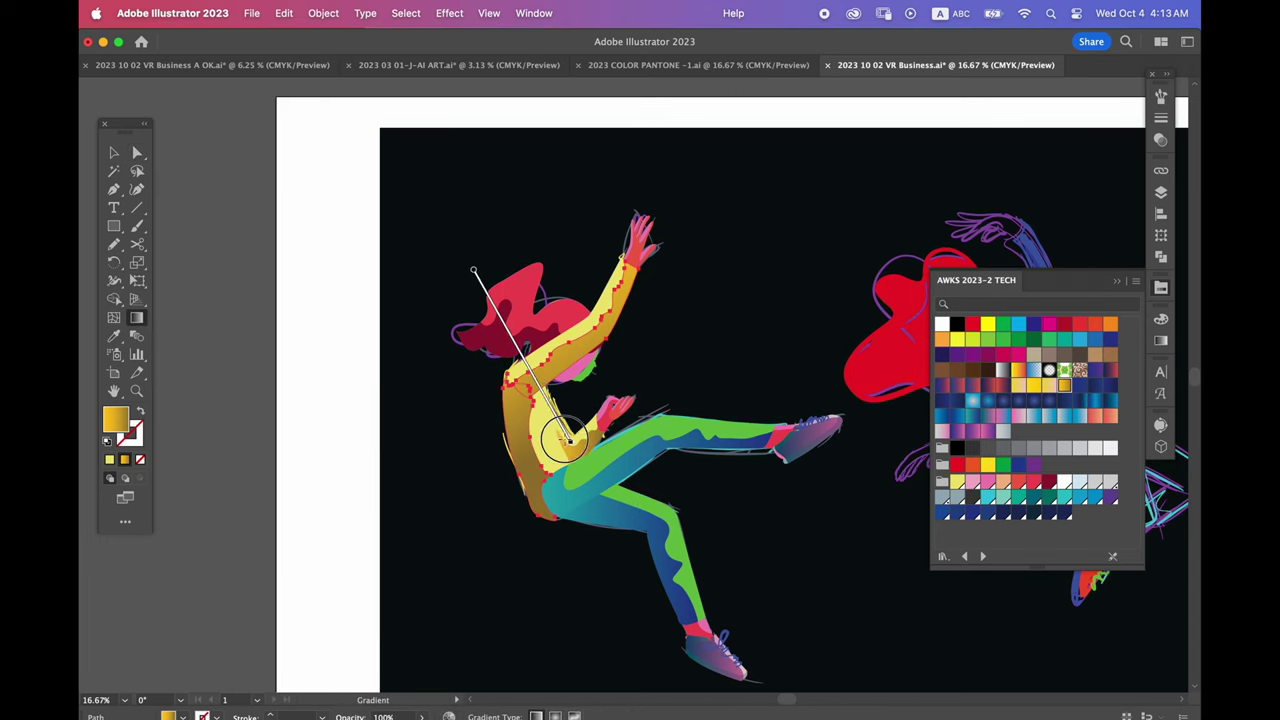
{"action": "key", "text": "super+shift+a"}
{"action": "scroll", "coordinate": [630, 441], "scroll_direction": "right", "scroll_amount": 2}
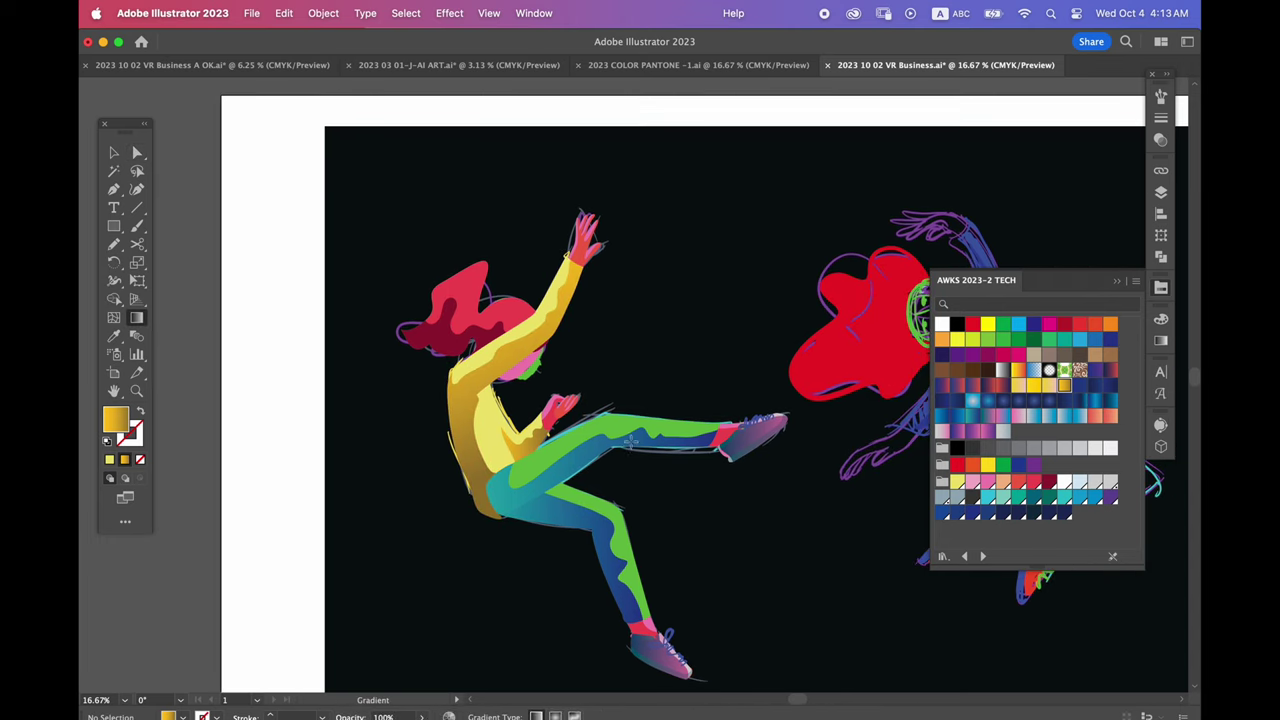
Hide Layer 1, which holds the dark background
{"action": "left_click", "coordinate": [1161, 190]}
{"action": "left_click", "coordinate": [972, 231]}
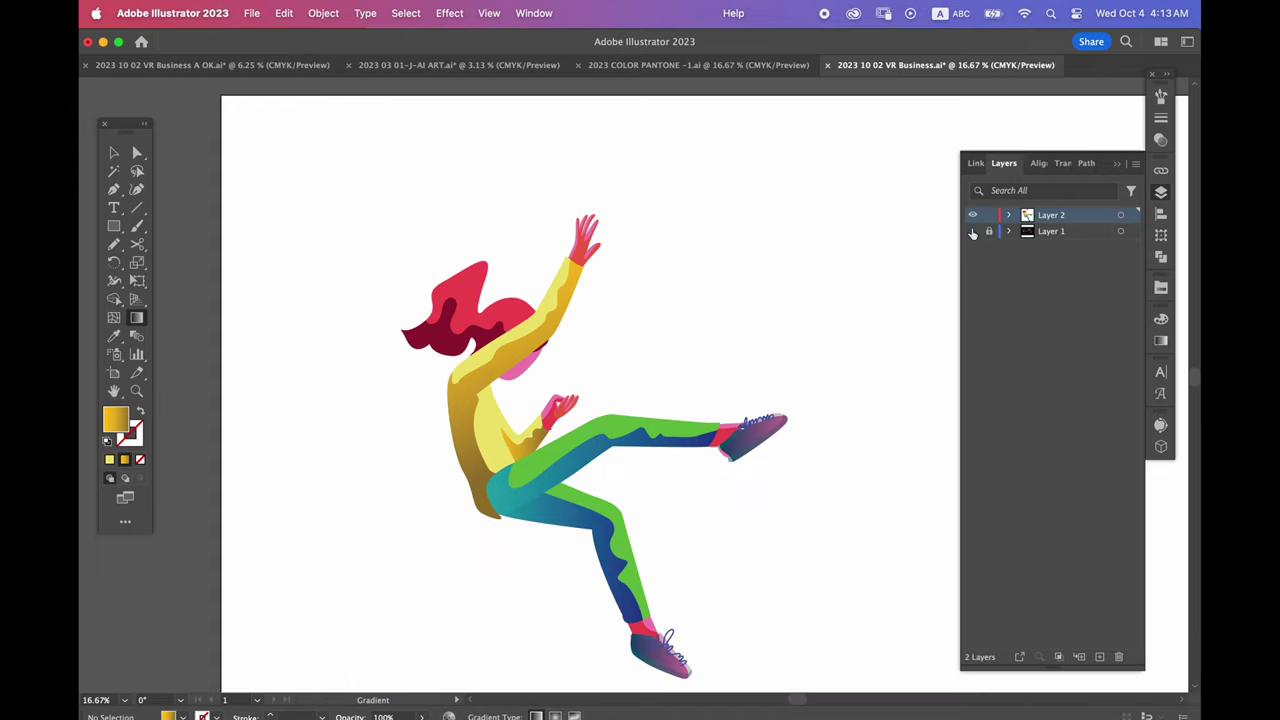
{"action": "scroll", "coordinate": [563, 469], "scroll_direction": "up", "scroll_amount": 3}
{"action": "scroll", "coordinate": [649, 300], "scroll_direction": "up", "scroll_amount": 3}
{"action": "scroll", "coordinate": [626, 409], "scroll_direction": "up", "scroll_amount": 2}
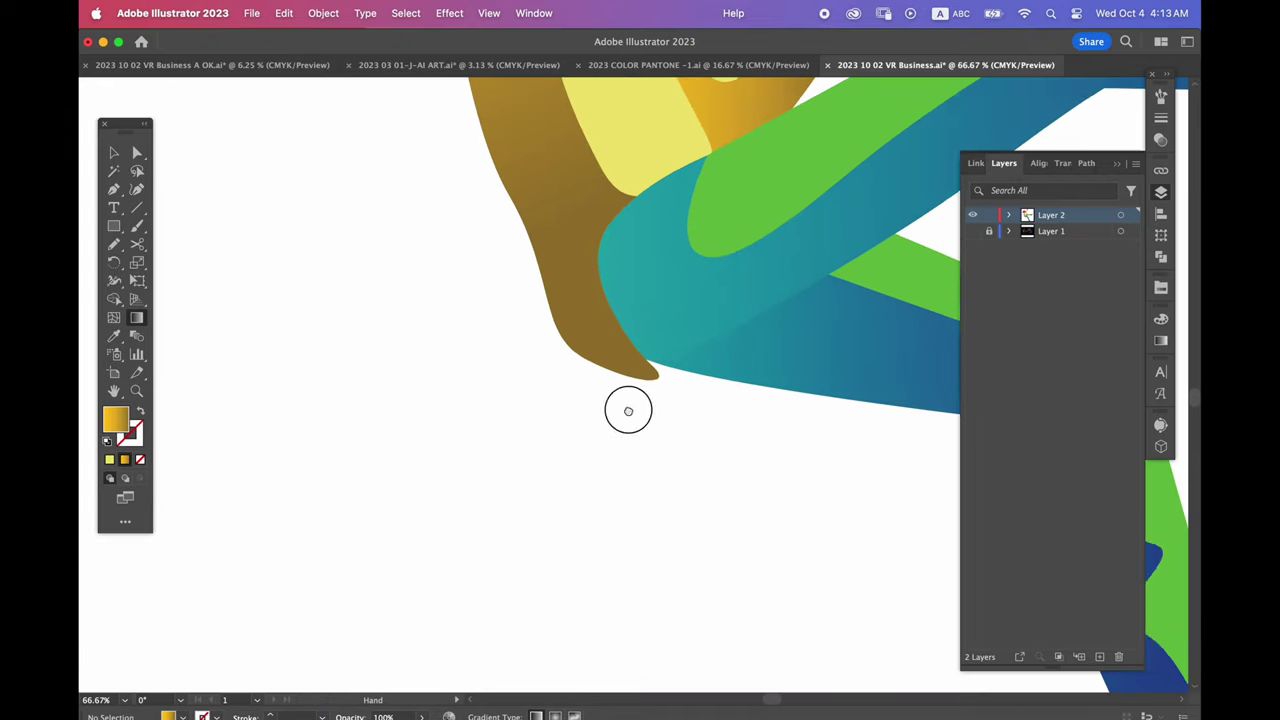
Delete the stray yellow sliver at the hip with Shape Builder
{"action": "left_click", "coordinate": [648, 378]}
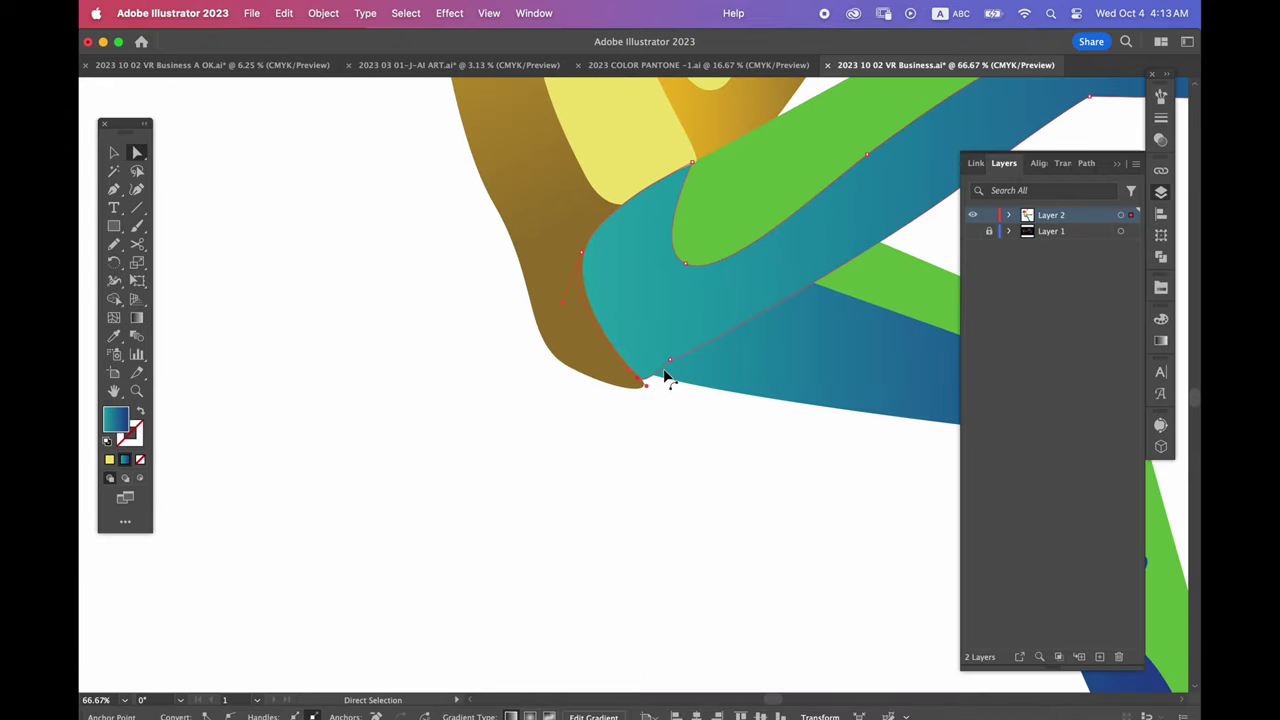
{"action": "left_click", "coordinate": [676, 368]}
{"action": "left_click", "coordinate": [649, 396]}
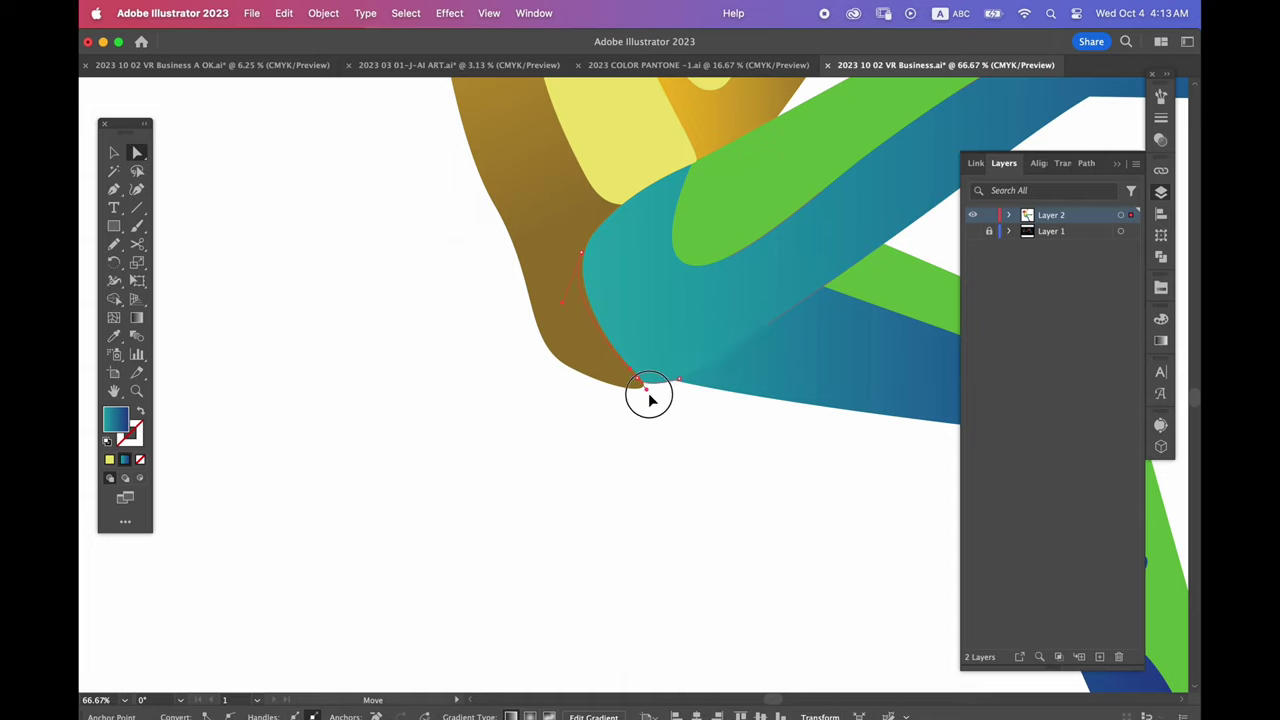
{"action": "left_click", "coordinate": [644, 392]}
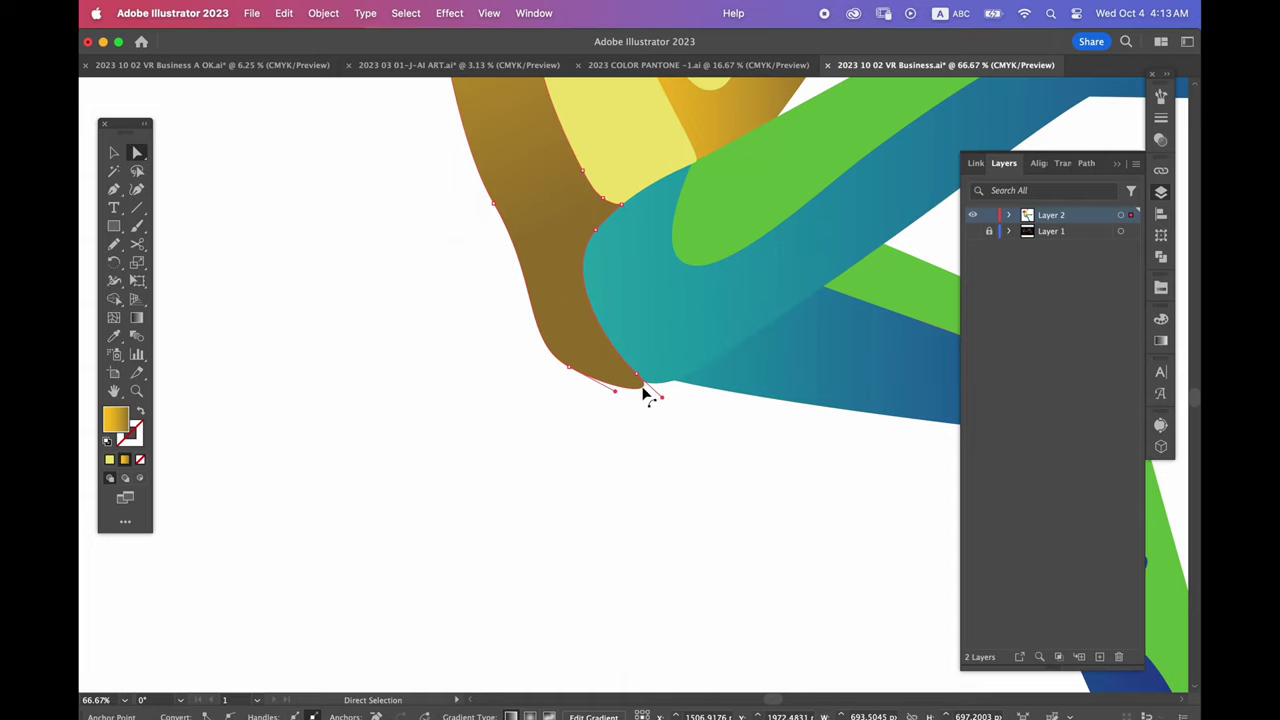
{"action": "left_click", "coordinate": [615, 394]}
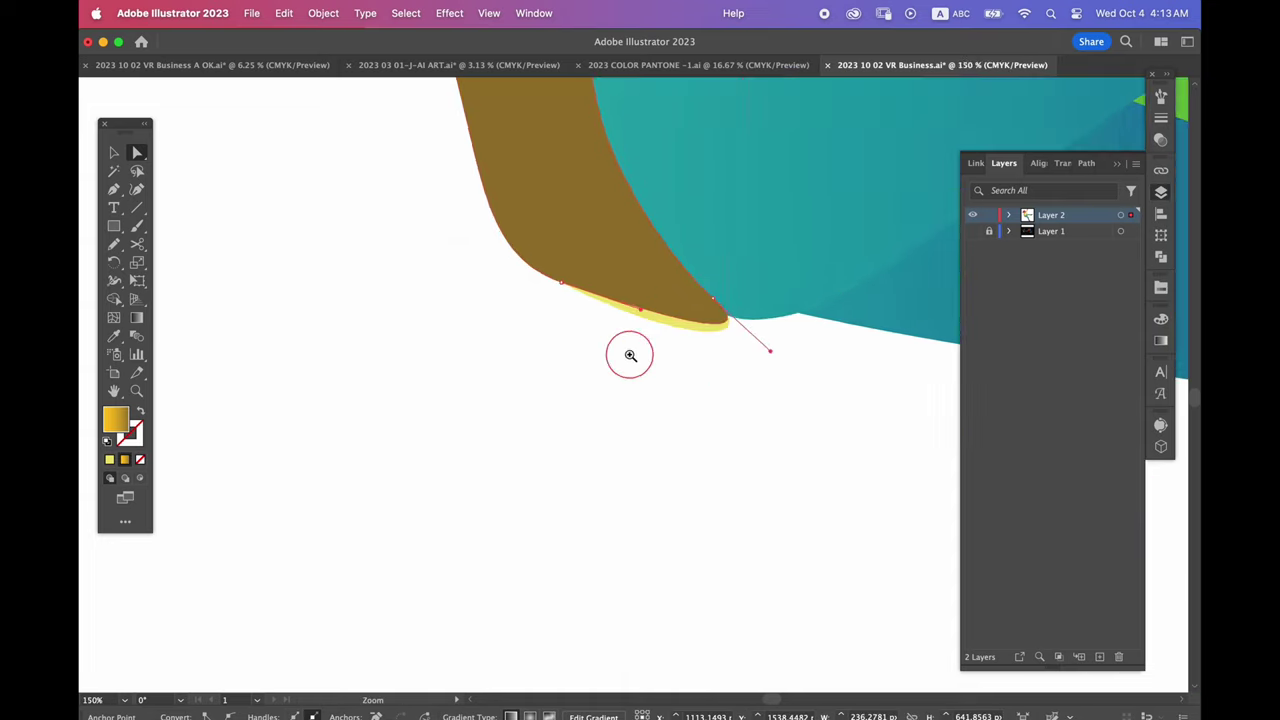
{"action": "left_click", "coordinate": [714, 389]}
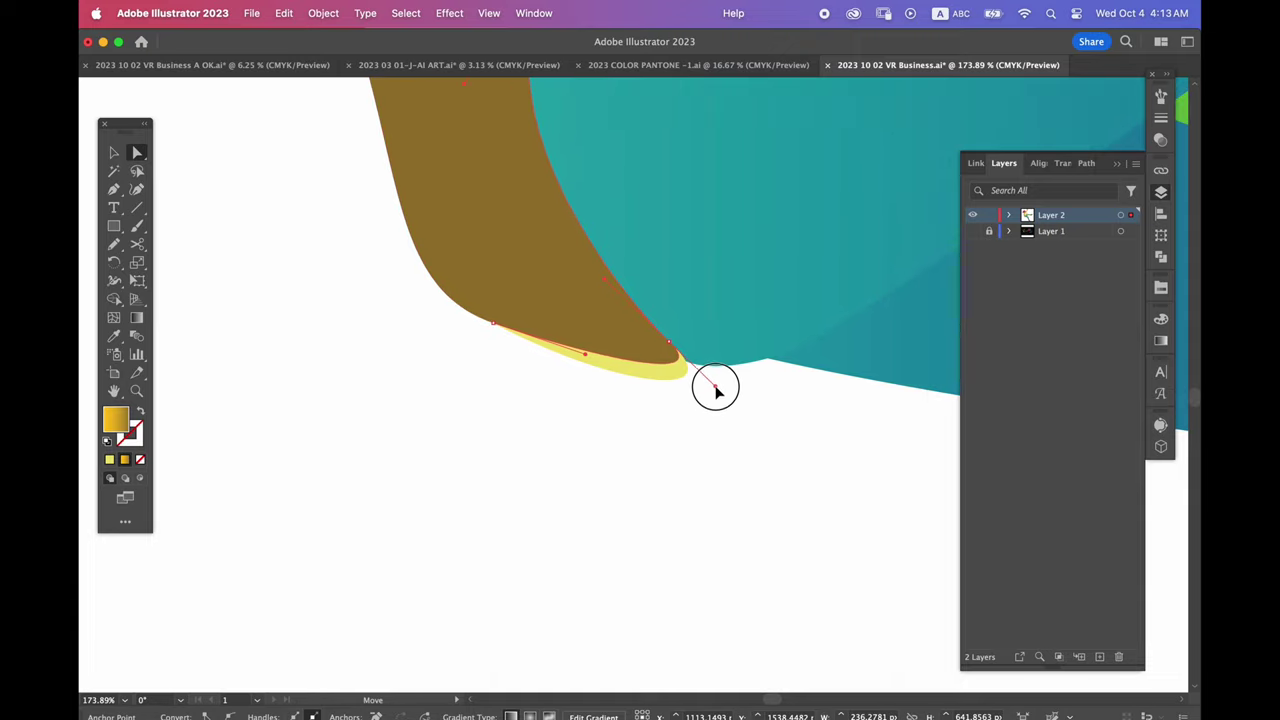
{"action": "left_click", "coordinate": [648, 357]}
{"action": "key", "text": "shift+m"}
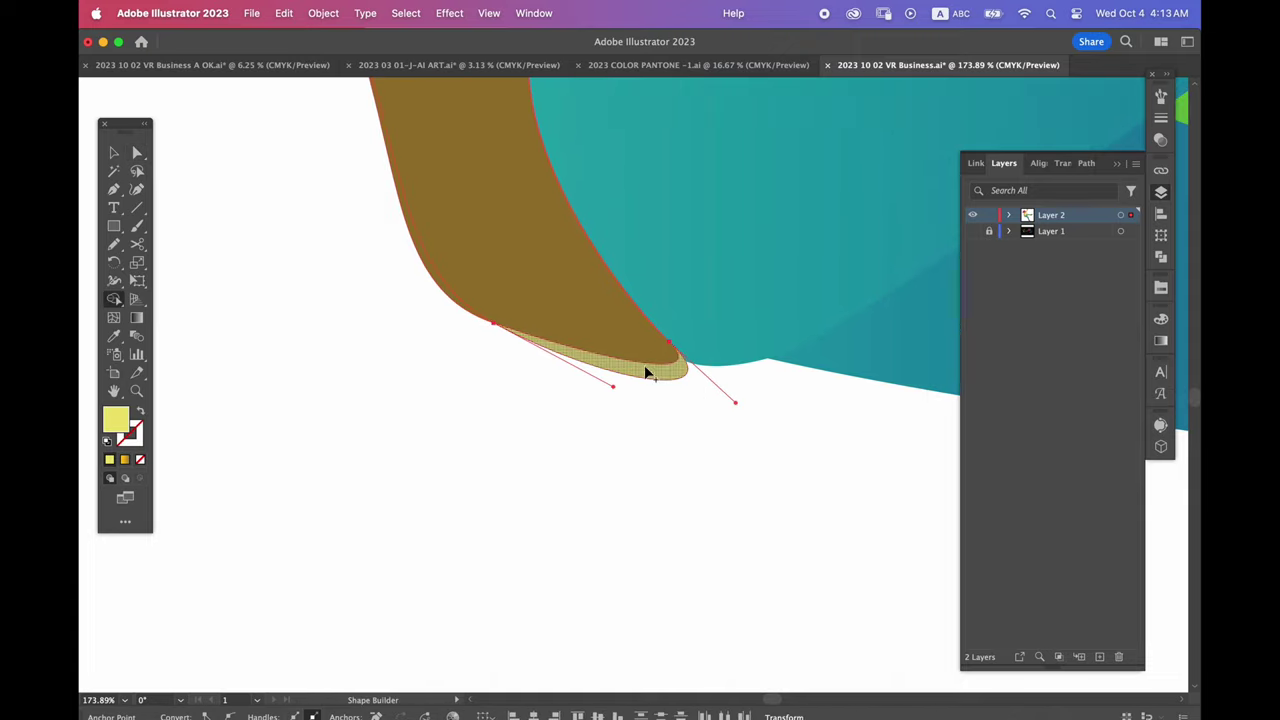
{"action": "left_click", "coordinate": [652, 372], "text": "alt"}
Set the trouser leg's blend mode to Multiply in the Transparency panel
{"action": "scroll", "coordinate": [668, 418], "scroll_direction": "down", "scroll_amount": 5}
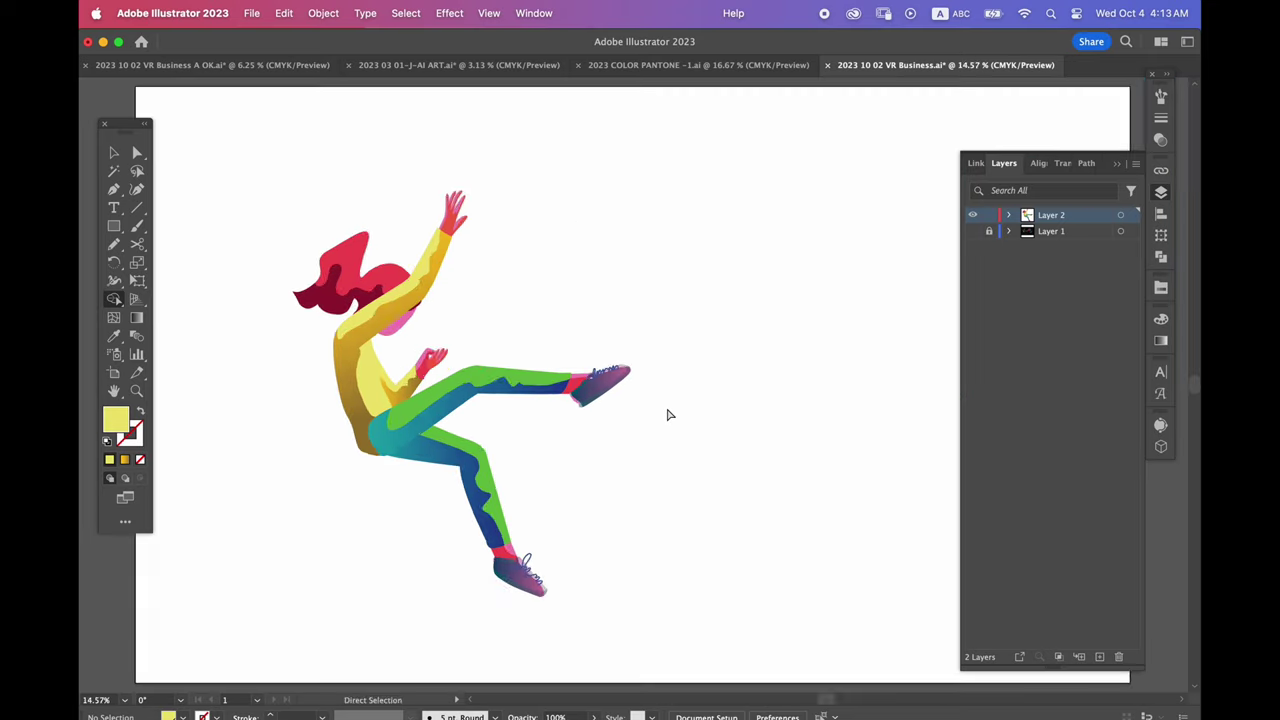
{"action": "scroll", "coordinate": [596, 405], "scroll_direction": "up", "scroll_amount": 2}
{"action": "scroll", "coordinate": [596, 405], "scroll_direction": "up", "scroll_amount": 3}
{"action": "scroll", "coordinate": [596, 405], "scroll_direction": "left", "scroll_amount": 3}
{"action": "key", "text": "v"}
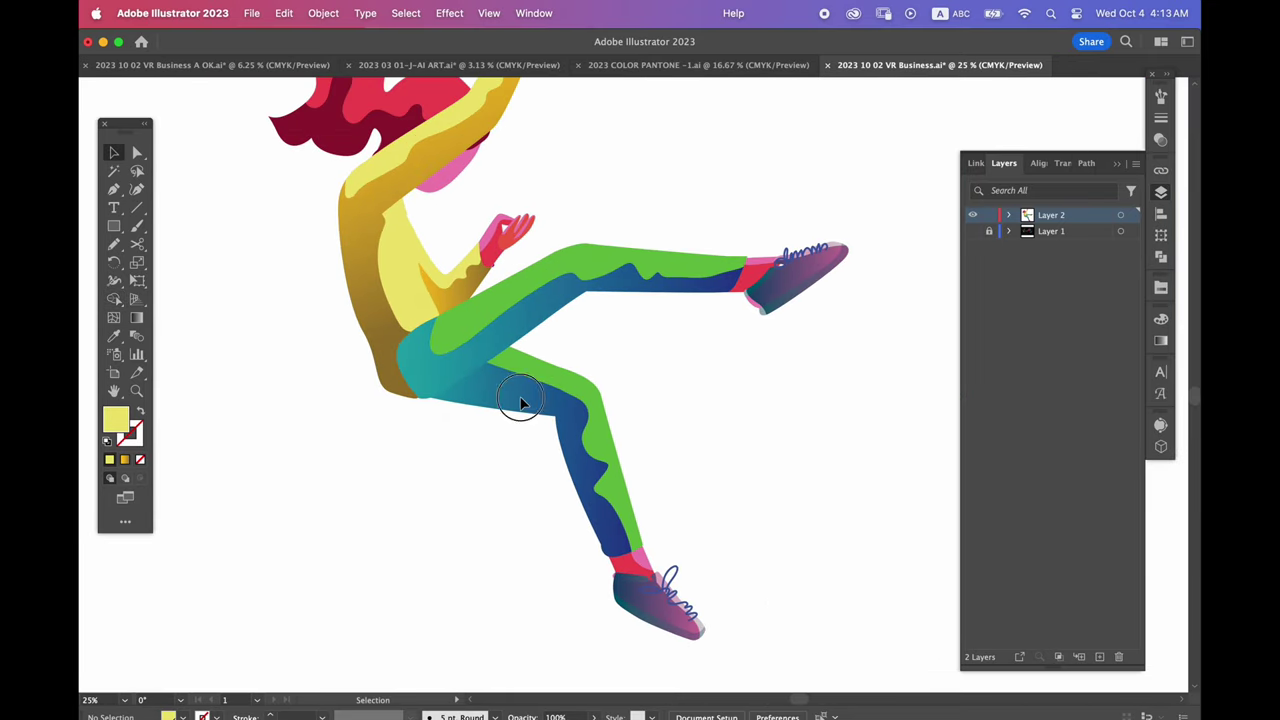
{"action": "left_click", "coordinate": [520, 402]}
{"action": "left_click", "coordinate": [1159, 141]}
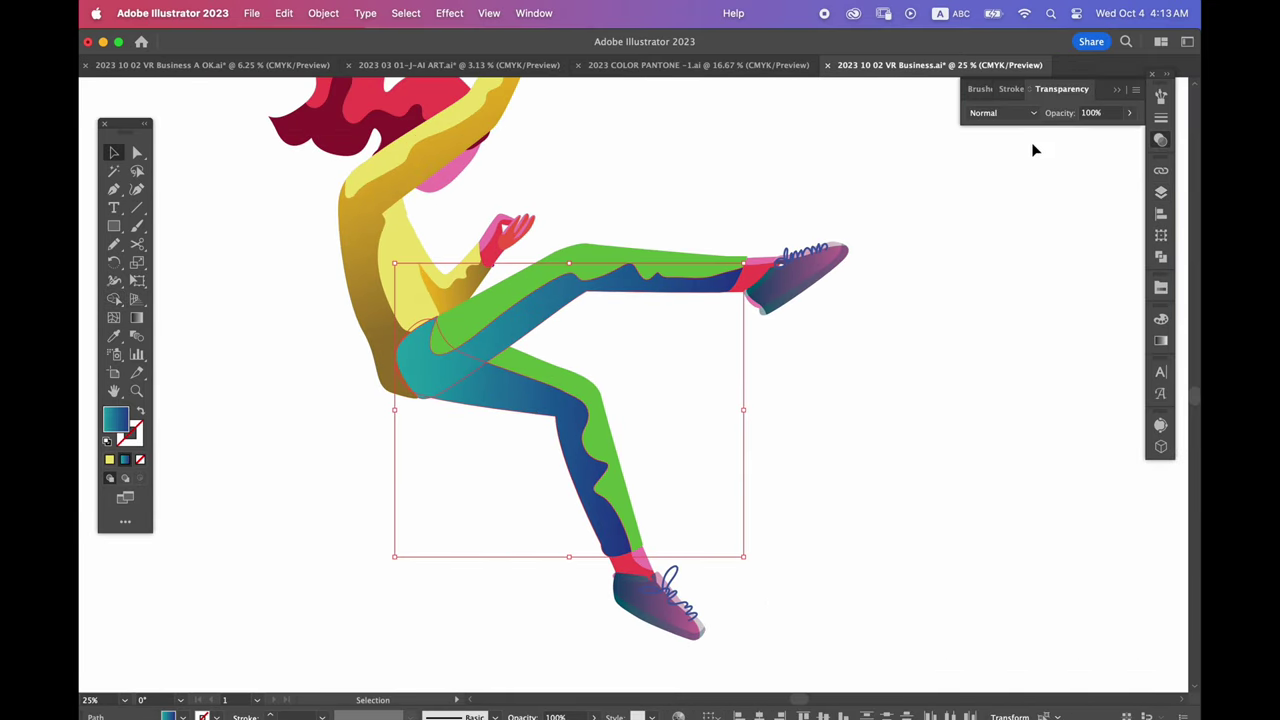
{"action": "left_click", "coordinate": [1000, 112]}
{"action": "left_click", "coordinate": [995, 166]}
{"action": "left_click", "coordinate": [913, 271]}
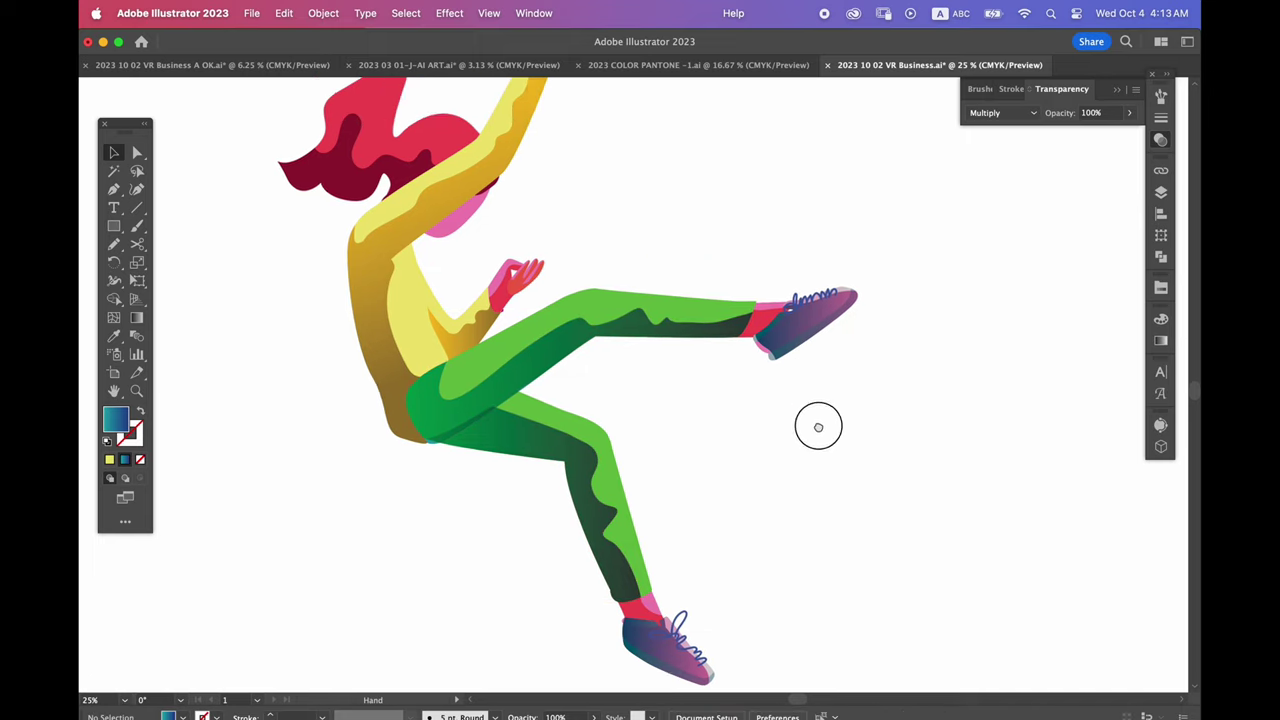
Zoom in and select the raised shoe's shape with Direct Selection
{"action": "scroll", "coordinate": [845, 345], "scroll_direction": "up", "scroll_amount": 2}
{"action": "scroll", "coordinate": [845, 345], "scroll_direction": "left", "scroll_amount": 2}
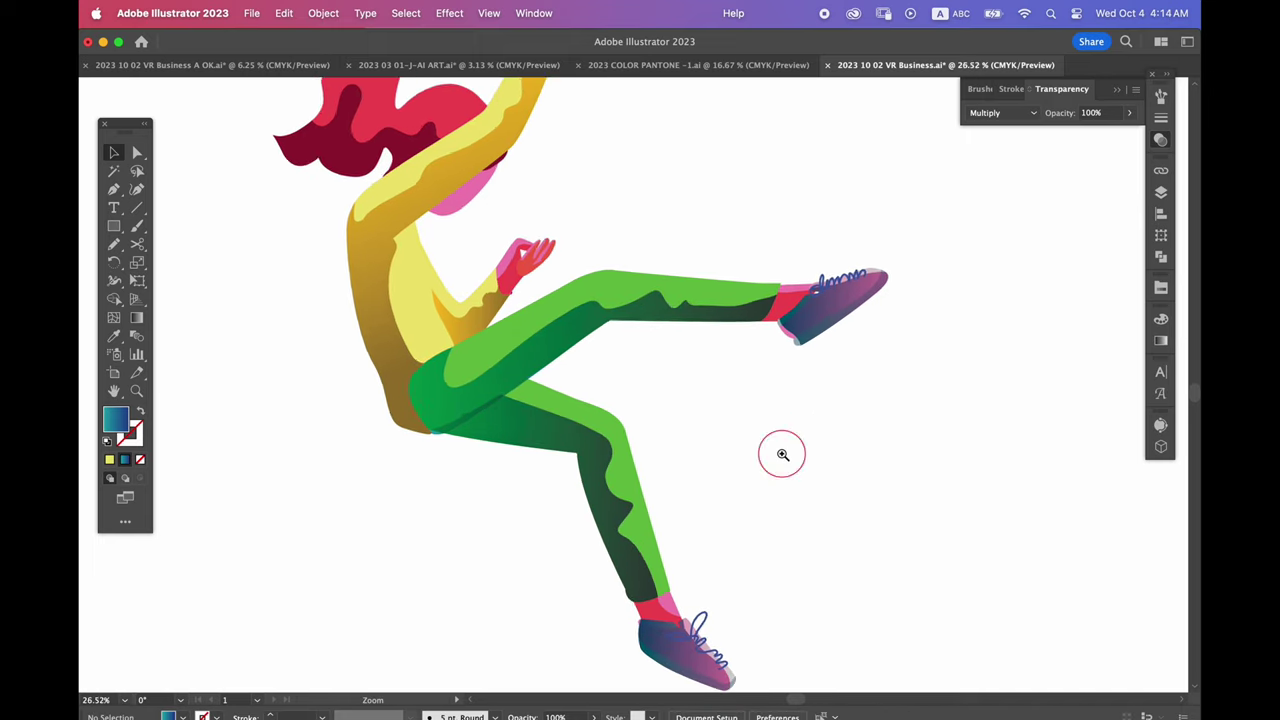
{"action": "left_click", "coordinate": [780, 451], "text": "super"}
{"action": "key", "text": "a"}
{"action": "left_click", "coordinate": [755, 282]}
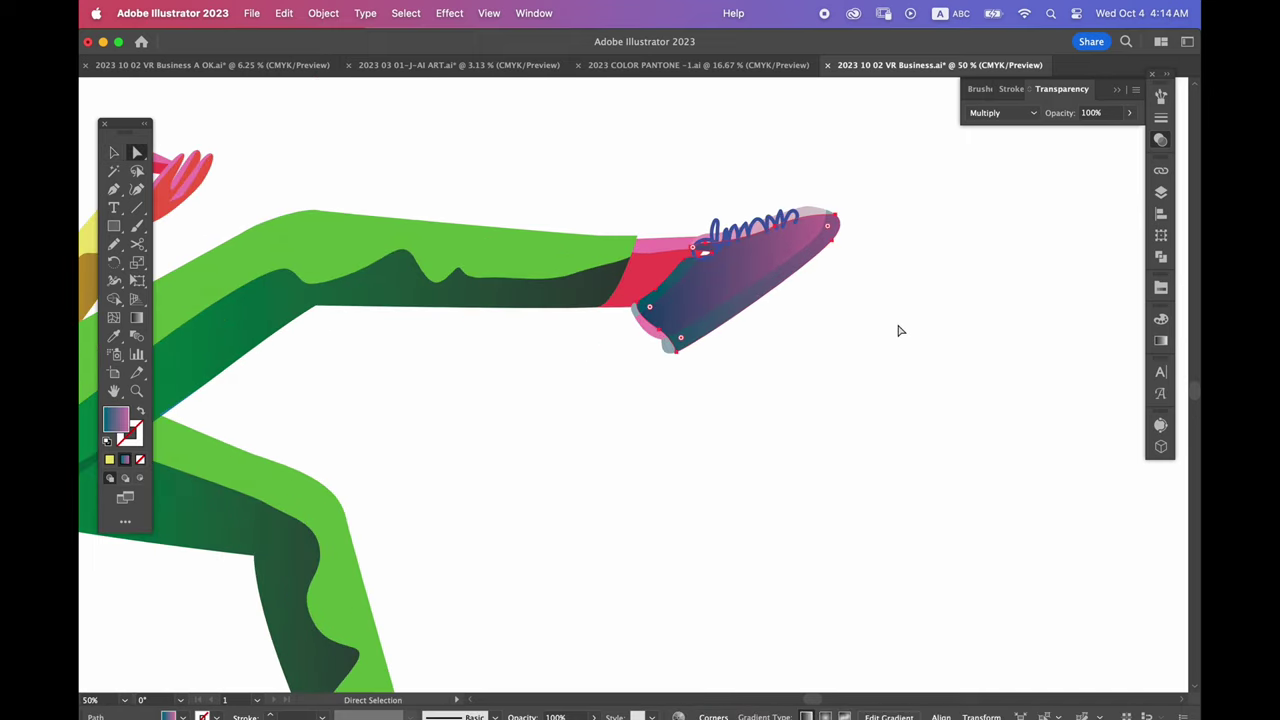
Give the raised shoe's upper a light blue gradient from the AWKS 2023-2 TECH swatch library
{"action": "scroll", "coordinate": [800, 380], "scroll_direction": "down", "scroll_amount": 5}
{"action": "scroll", "coordinate": [760, 410], "scroll_direction": "left", "scroll_amount": 2}
{"action": "scroll", "coordinate": [547, 515], "scroll_direction": "down", "scroll_amount": 3}
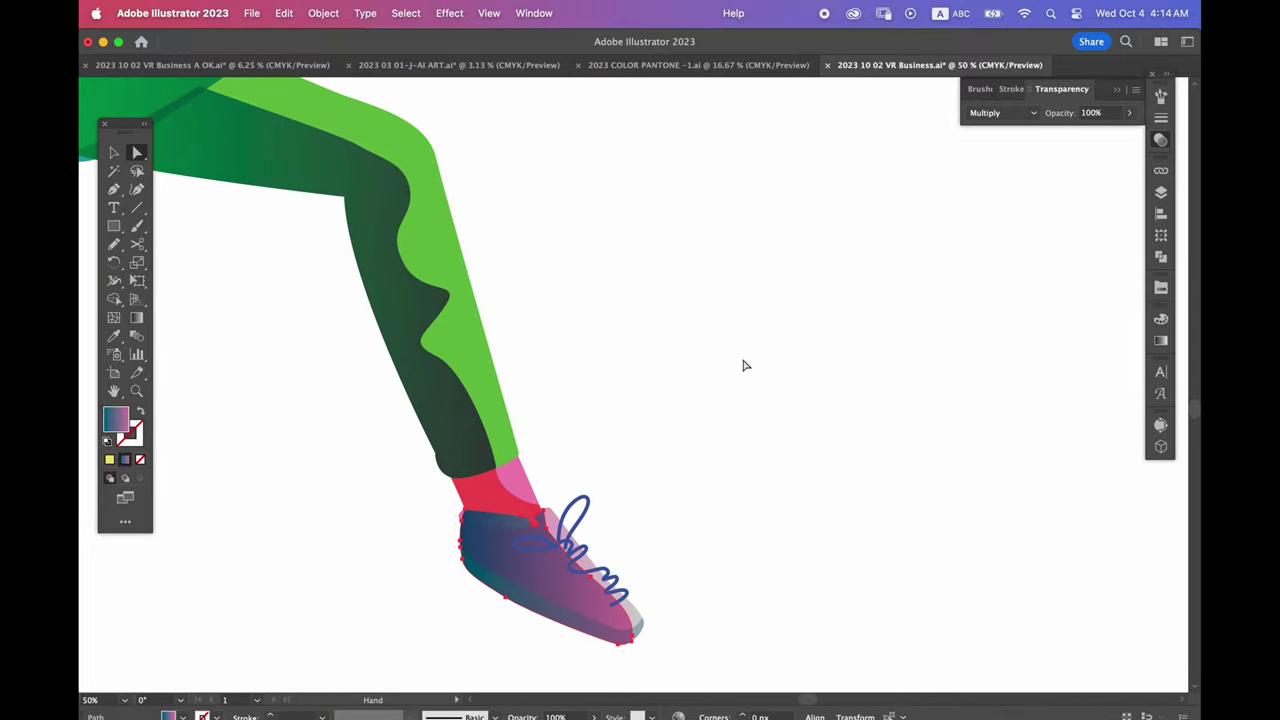
{"action": "left_click", "coordinate": [1163, 287]}
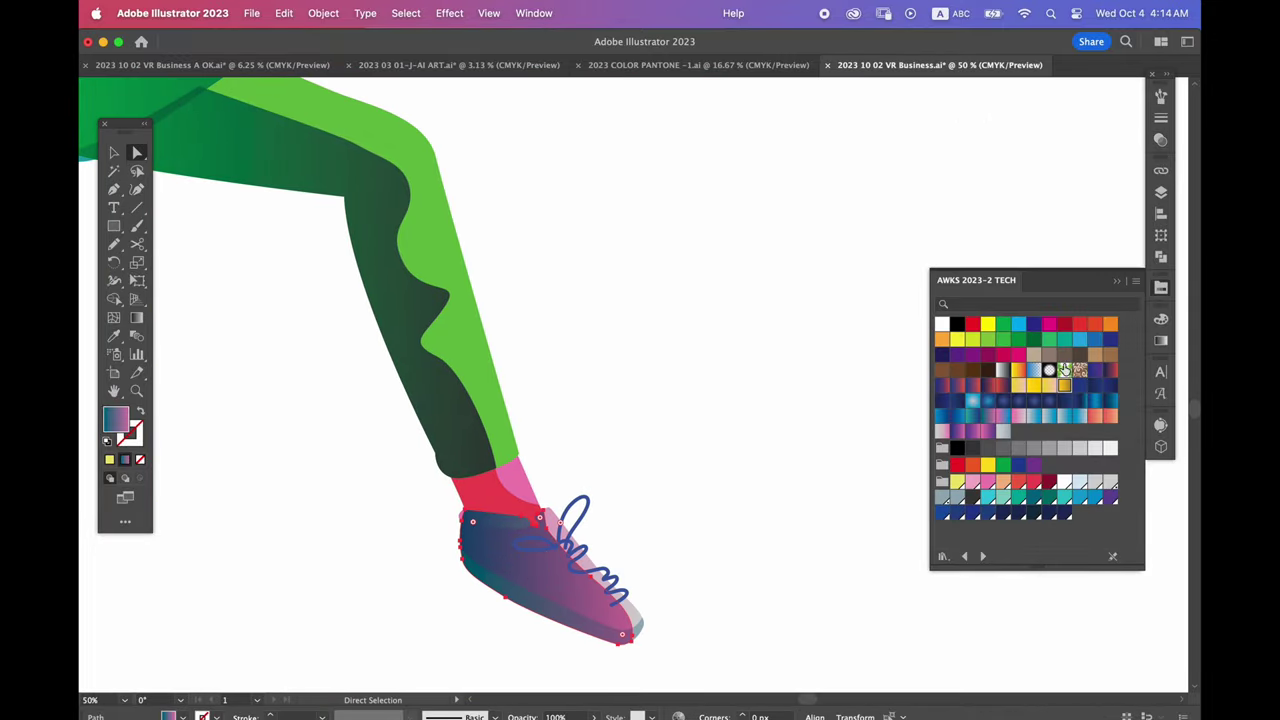
{"action": "left_click", "coordinate": [1018, 416]}
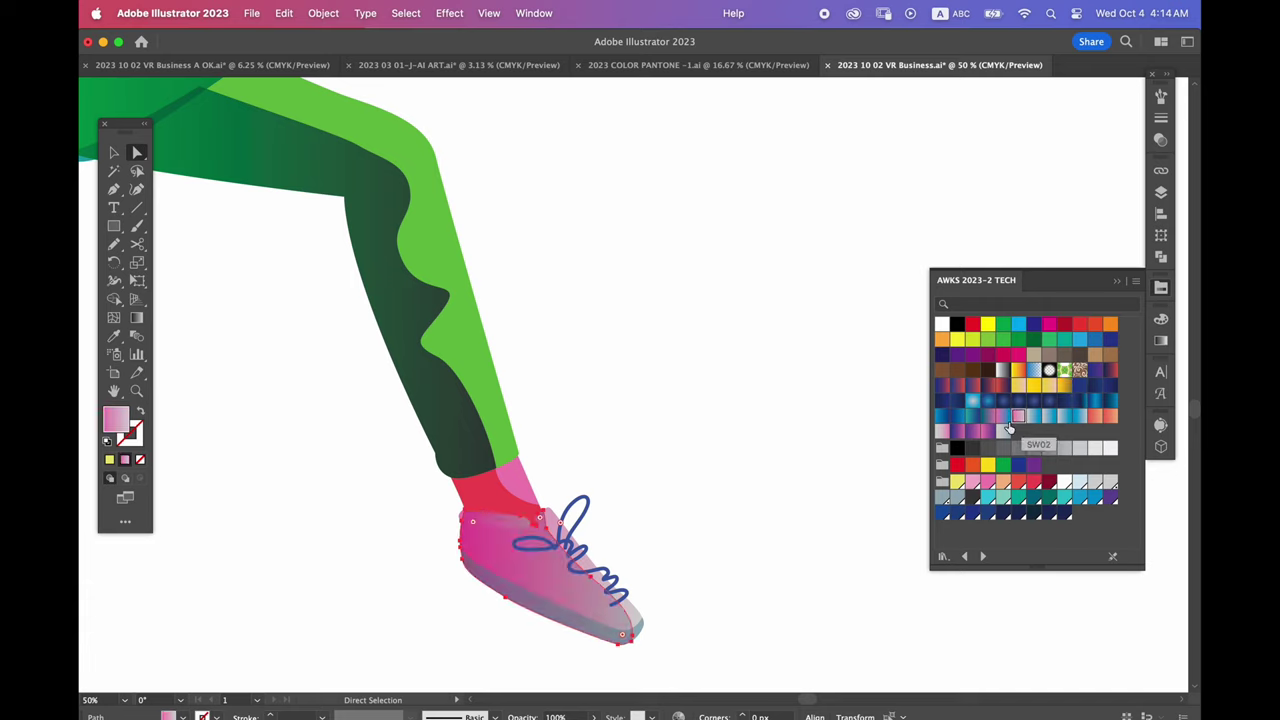
{"action": "left_click", "coordinate": [1003, 417]}
{"action": "left_click", "coordinate": [942, 431]}
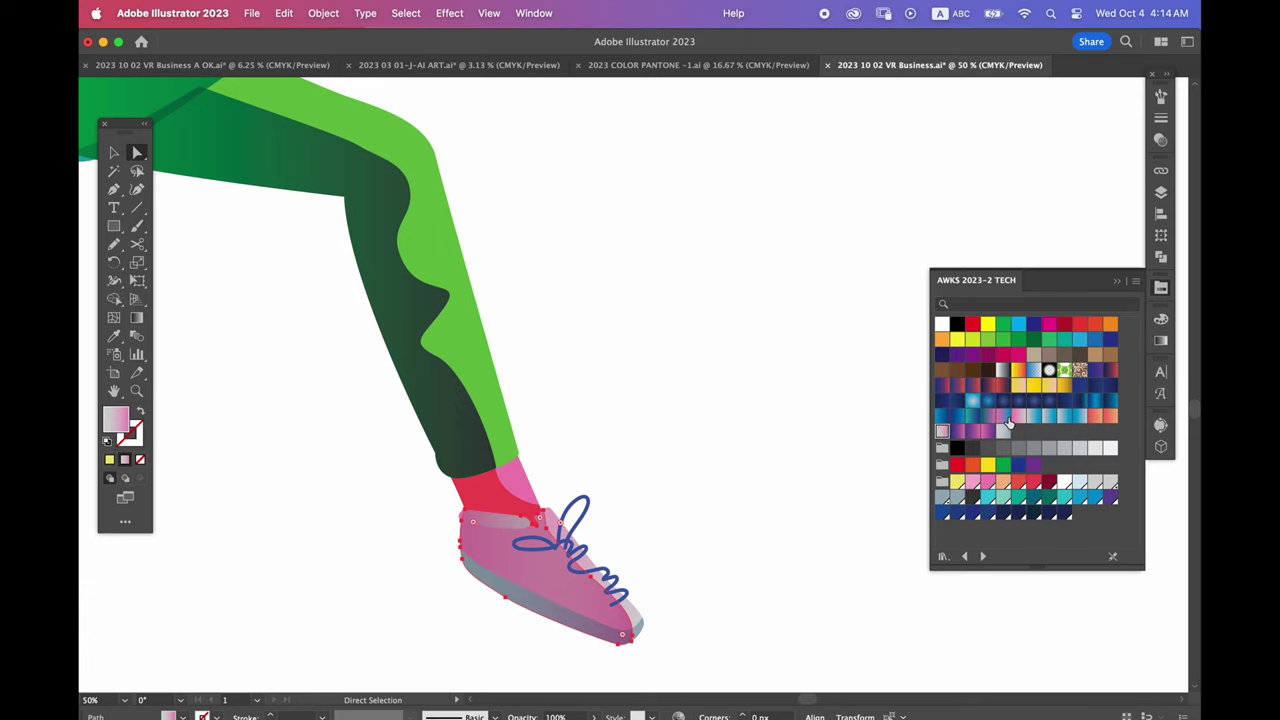
{"action": "scroll", "coordinate": [677, 391], "scroll_direction": "up", "scroll_amount": 3}
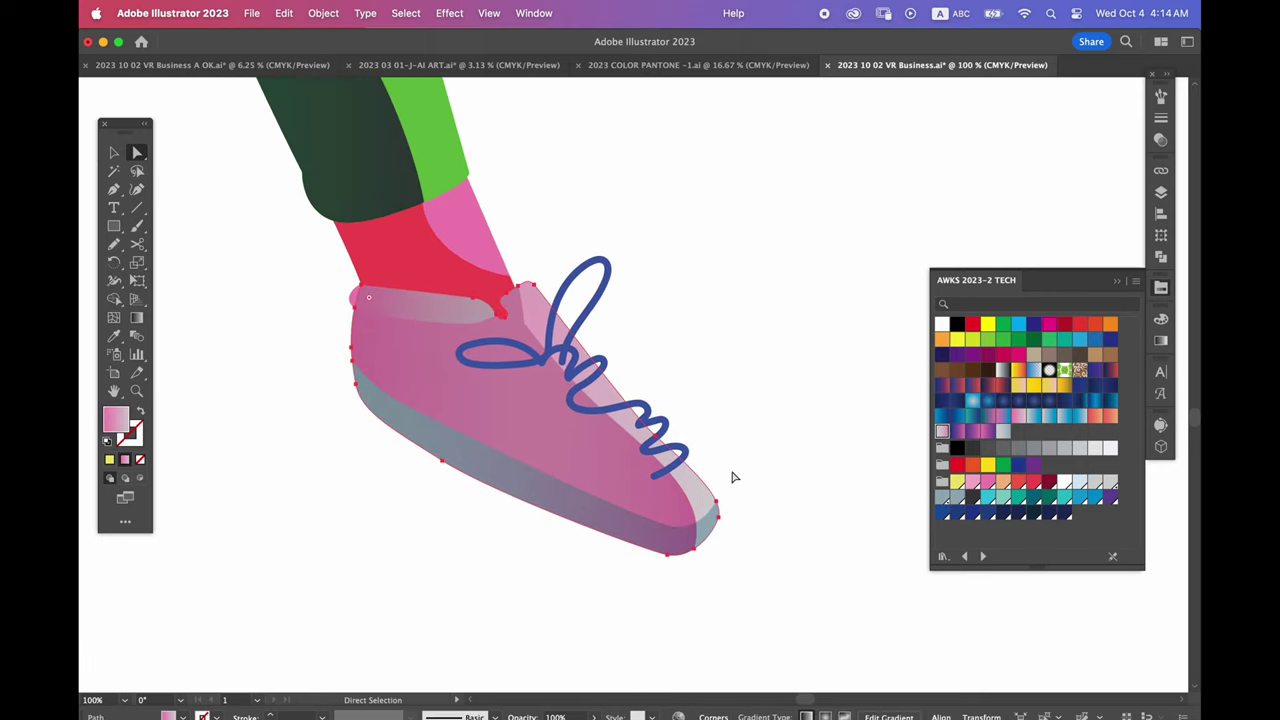
{"action": "key", "text": "g"}
{"action": "left_click_drag", "start_coordinate": [663, 562], "coordinate": [732, 480]}
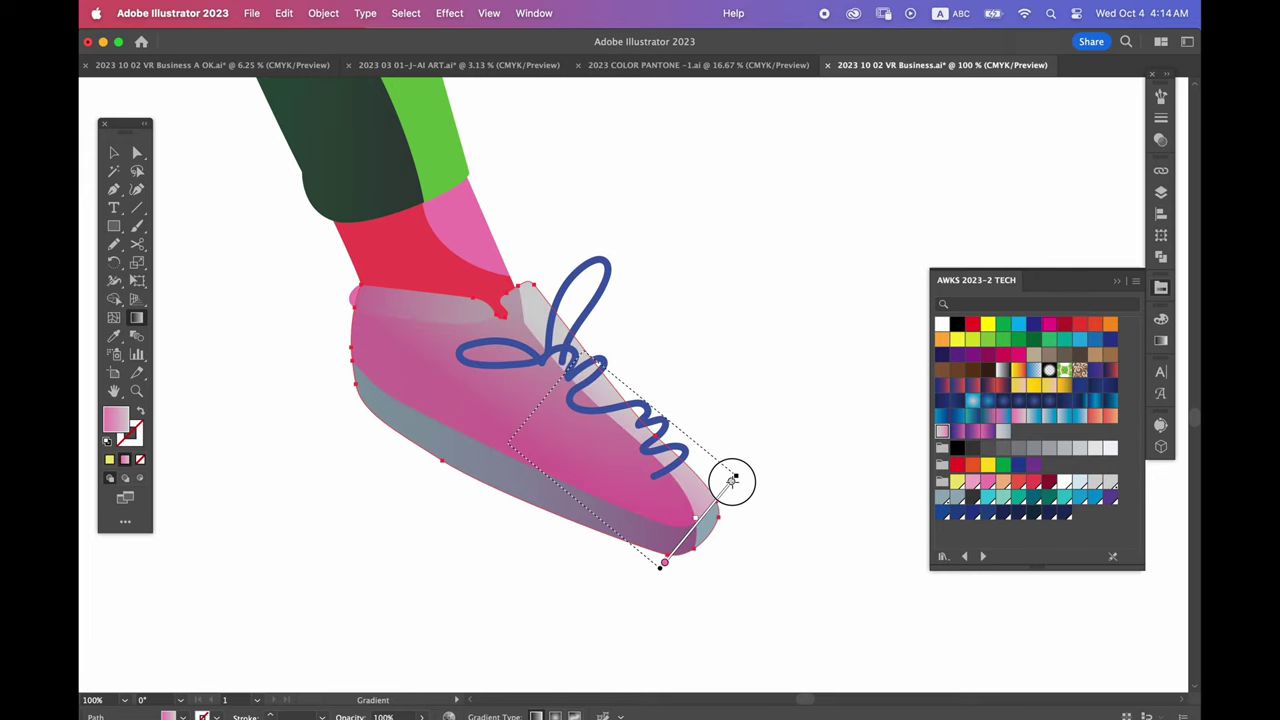
{"action": "key", "text": "super+z"}
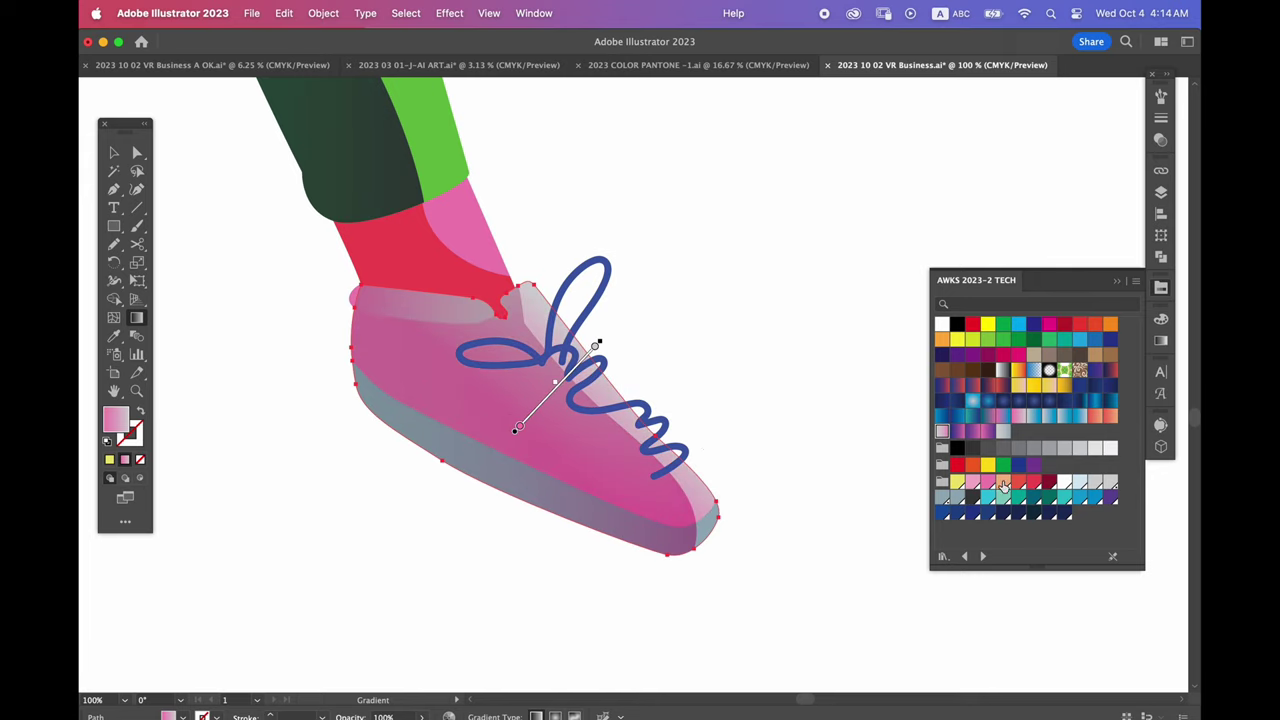
{"action": "left_click", "coordinate": [1064, 483]}
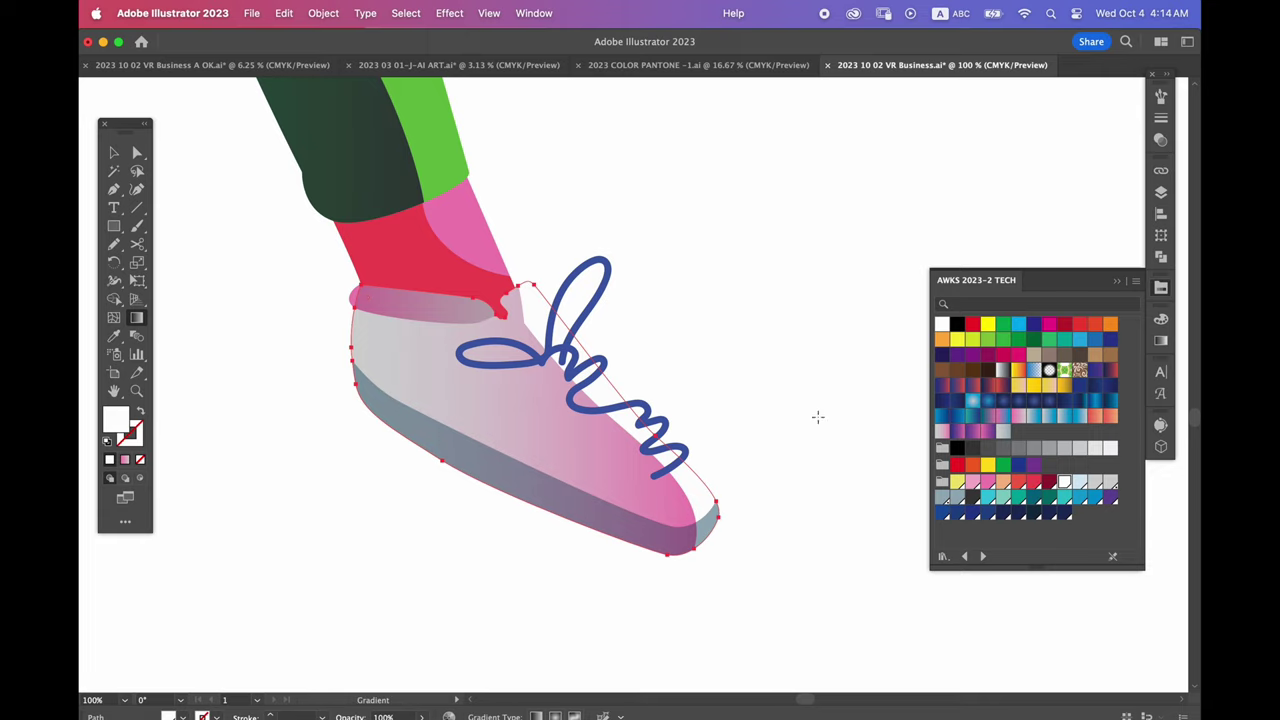
{"action": "left_click", "coordinate": [1080, 483]}
{"action": "left_click", "coordinate": [851, 483]}
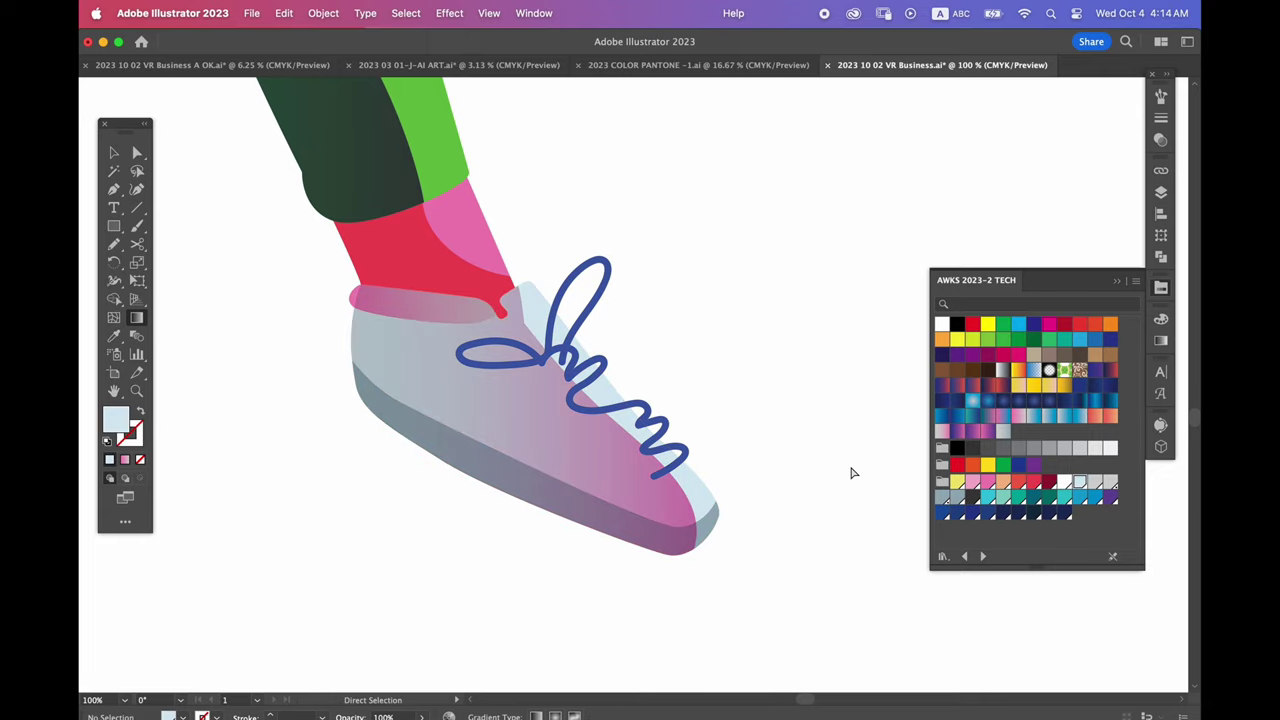
Apply the same light blue gradient to the other shoe's upper
{"action": "key", "text": "super+minus"}
{"action": "scroll", "coordinate": [523, 429], "scroll_direction": "up", "scroll_amount": 3}
{"action": "scroll", "coordinate": [549, 407], "scroll_direction": "up", "scroll_amount": 5}
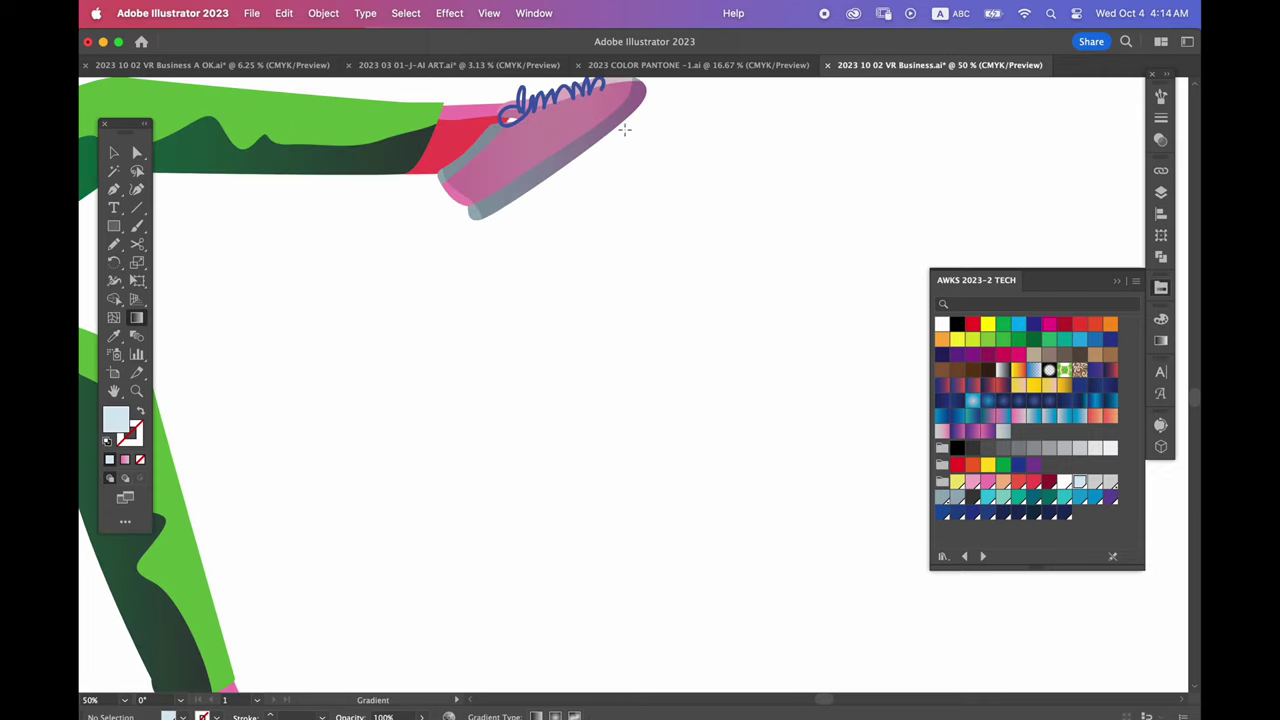
{"action": "scroll", "coordinate": [624, 130], "scroll_direction": "up", "scroll_amount": 3}
{"action": "key", "text": "a"}
{"action": "left_click", "coordinate": [628, 176]}
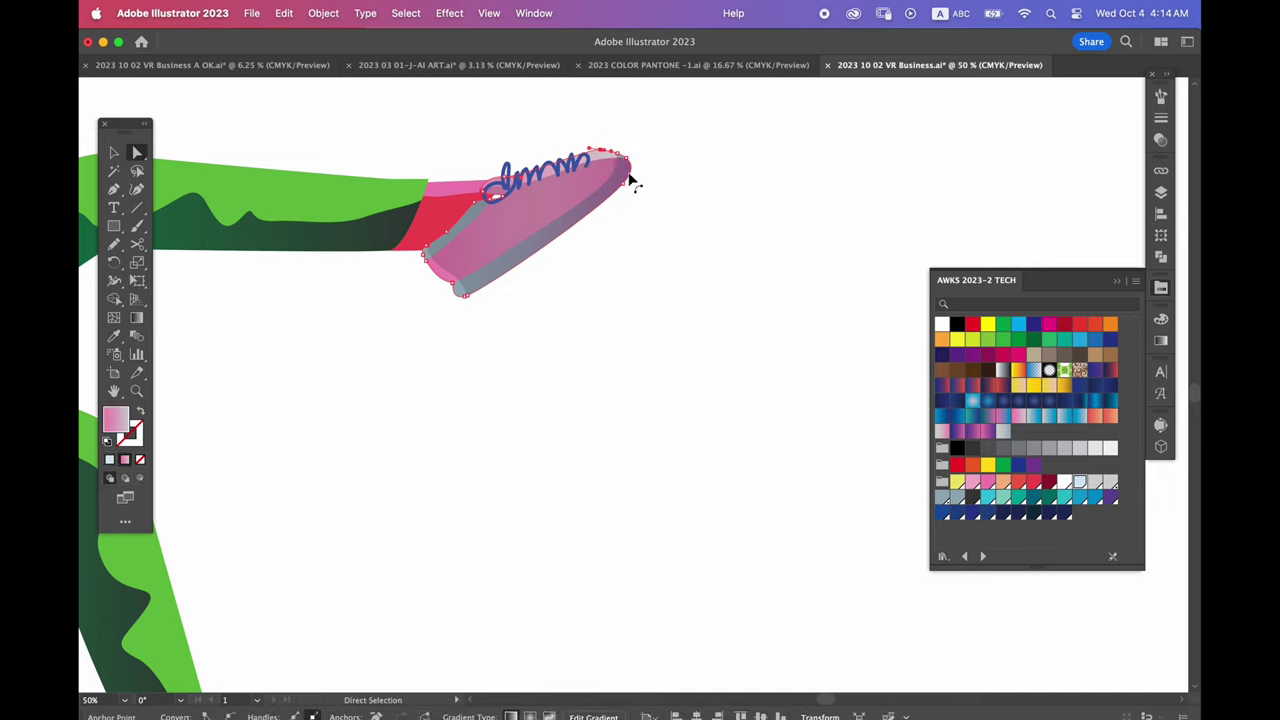
{"action": "left_click", "coordinate": [1080, 483]}
{"action": "left_click", "coordinate": [600, 440]}
Colour both sneaker soles bright pink
{"action": "scroll", "coordinate": [532, 267], "scroll_direction": "left", "scroll_amount": 2}
{"action": "scroll", "coordinate": [532, 267], "scroll_direction": "down", "scroll_amount": 1}
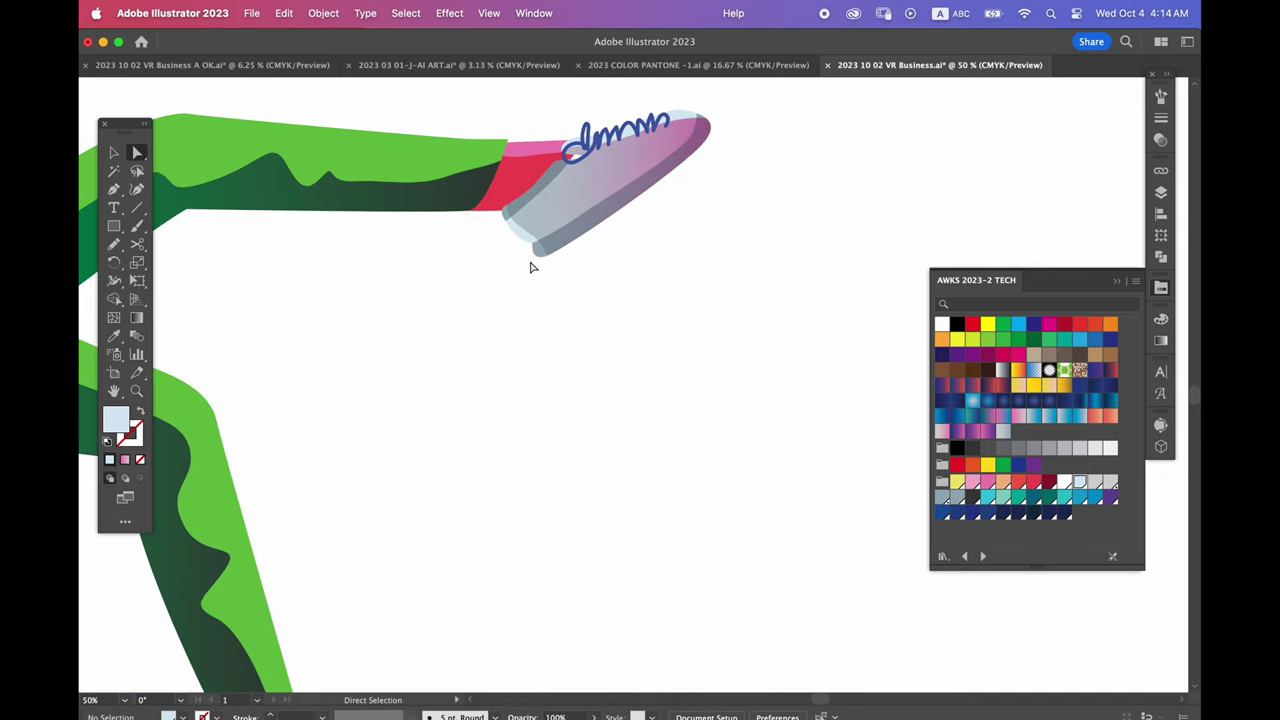
{"action": "left_click", "coordinate": [535, 257]}
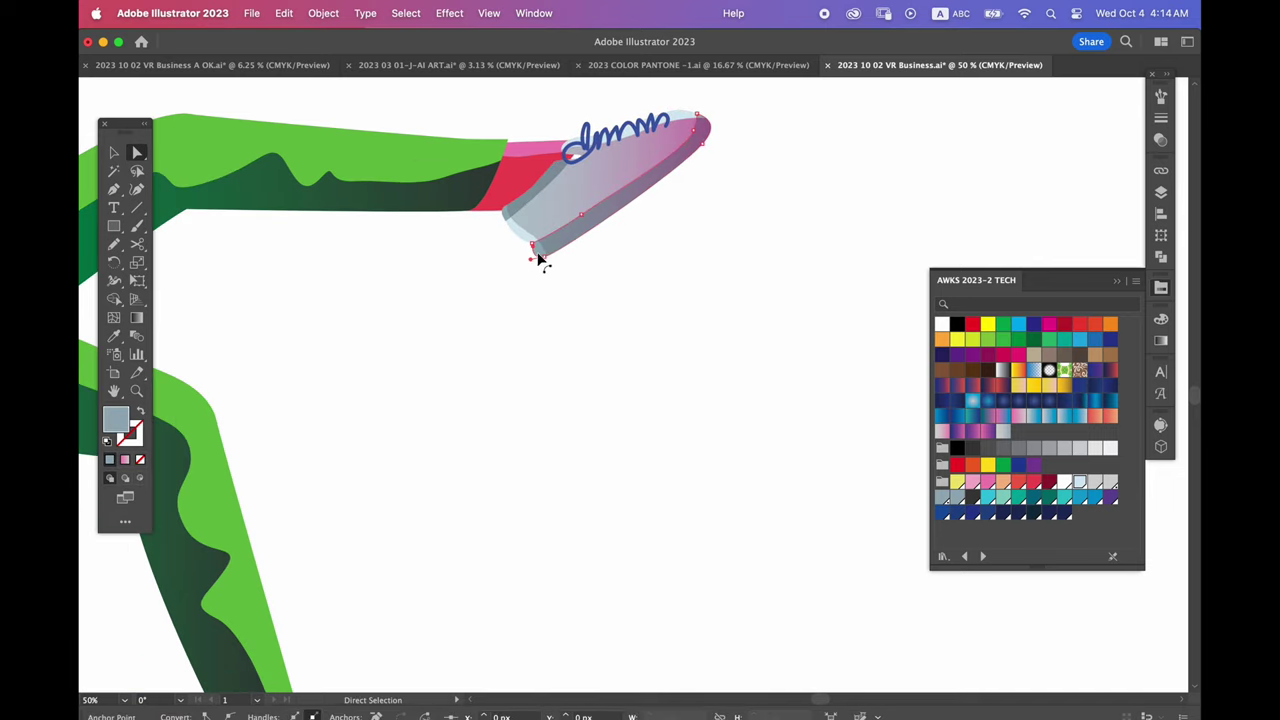
{"action": "left_click", "coordinate": [988, 483]}
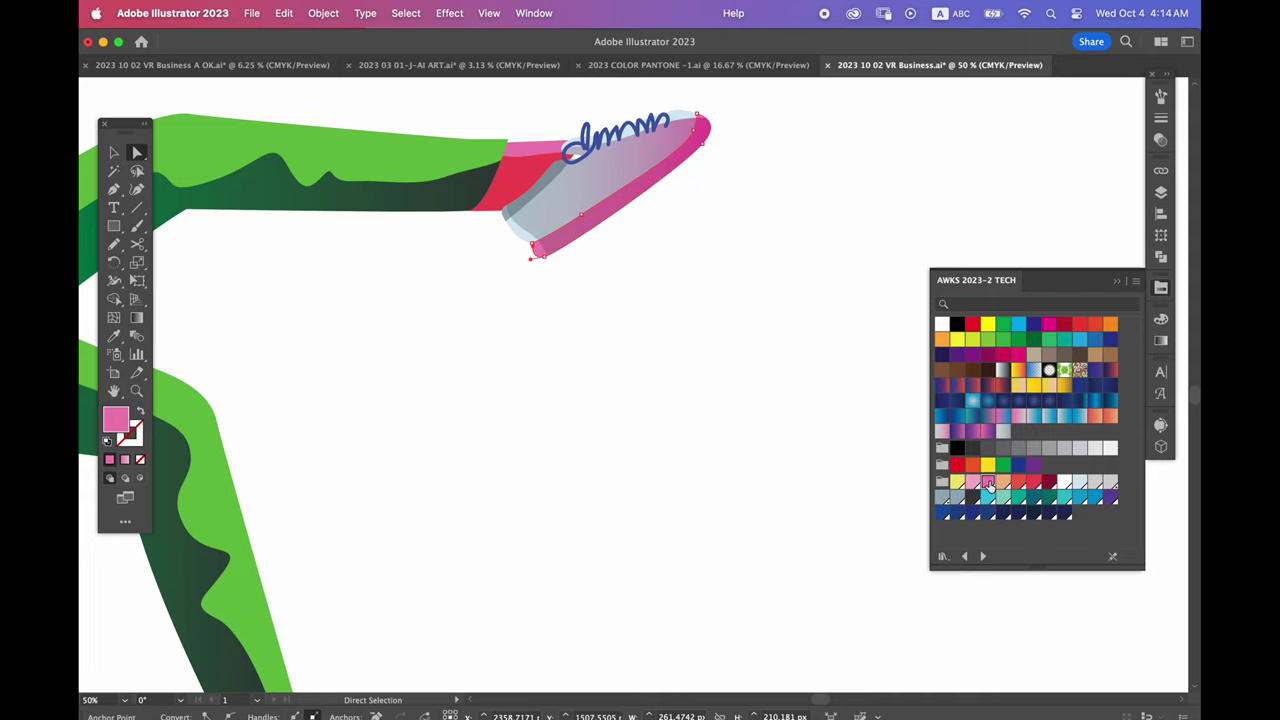
{"action": "left_click", "coordinate": [654, 523]}
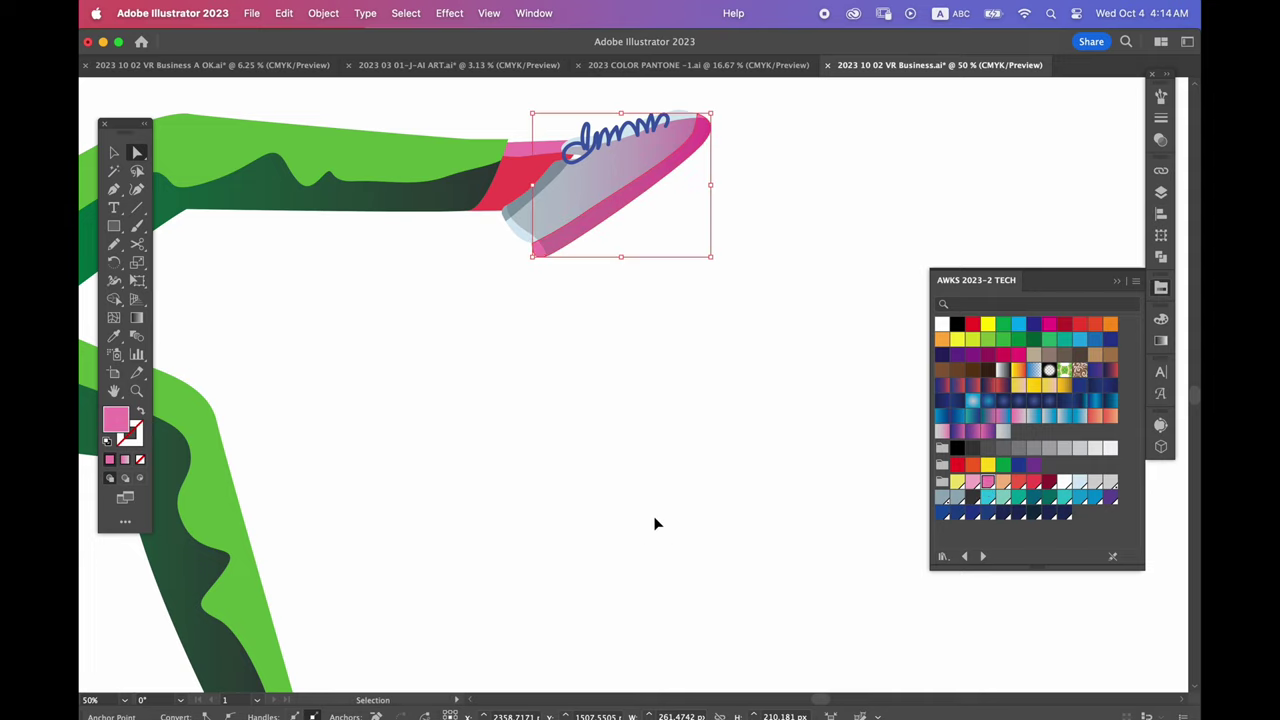
{"action": "scroll", "coordinate": [689, 234], "scroll_direction": "up", "scroll_amount": 5}
{"action": "scroll", "coordinate": [626, 486], "scroll_direction": "down", "scroll_amount": 6}
{"action": "scroll", "coordinate": [604, 556], "scroll_direction": "up", "scroll_amount": 5}
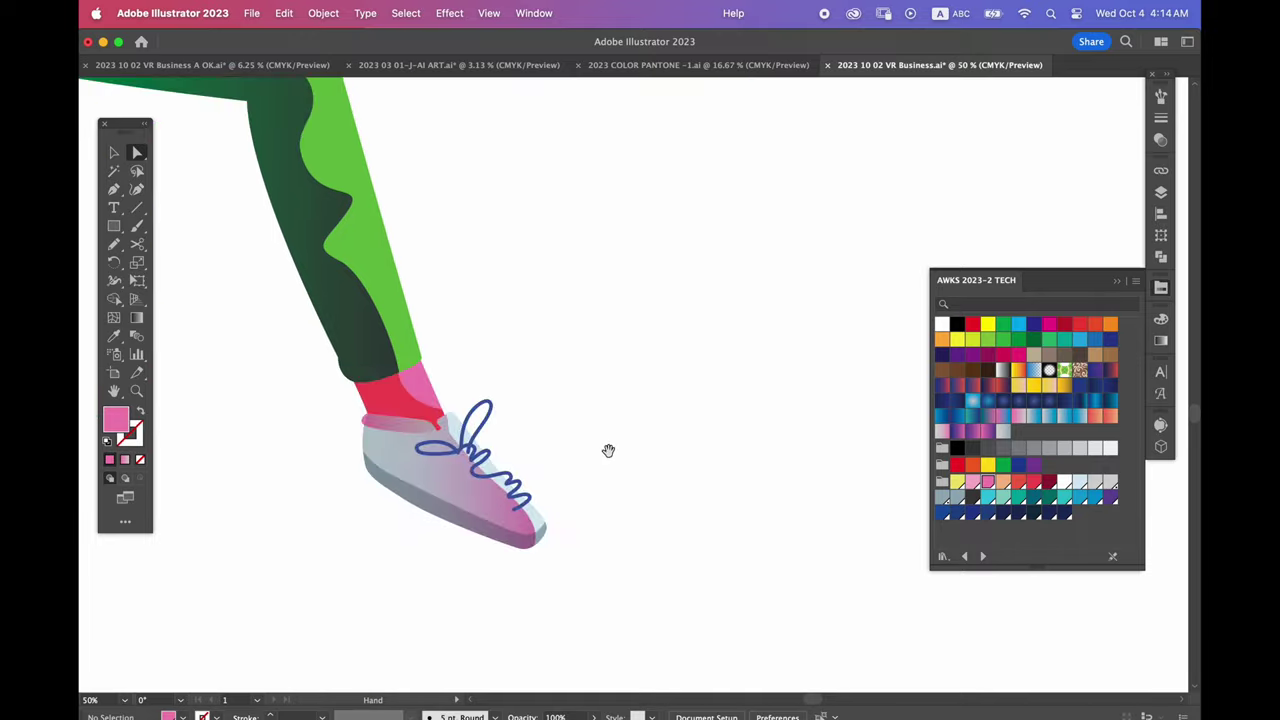
{"action": "key", "text": "ctrl+1"}
{"action": "left_click", "coordinate": [543, 451]}
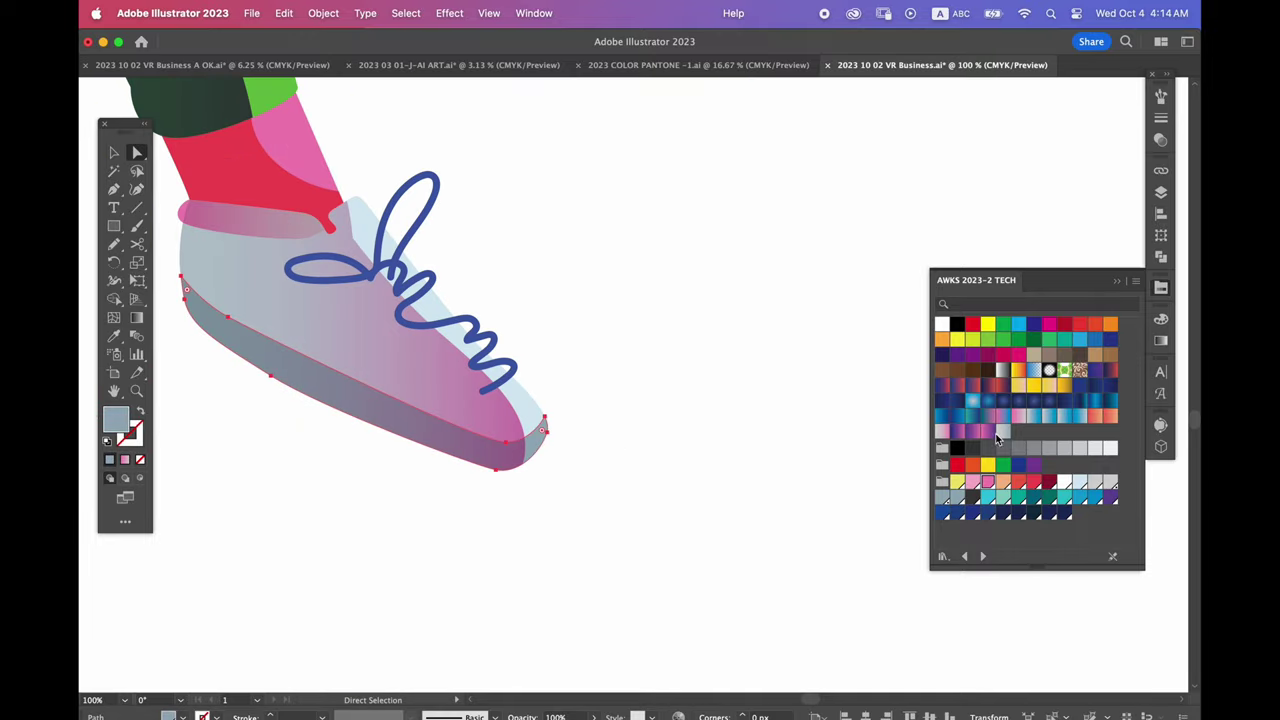
{"action": "left_click", "coordinate": [988, 483]}
{"action": "left_click", "coordinate": [715, 523]}
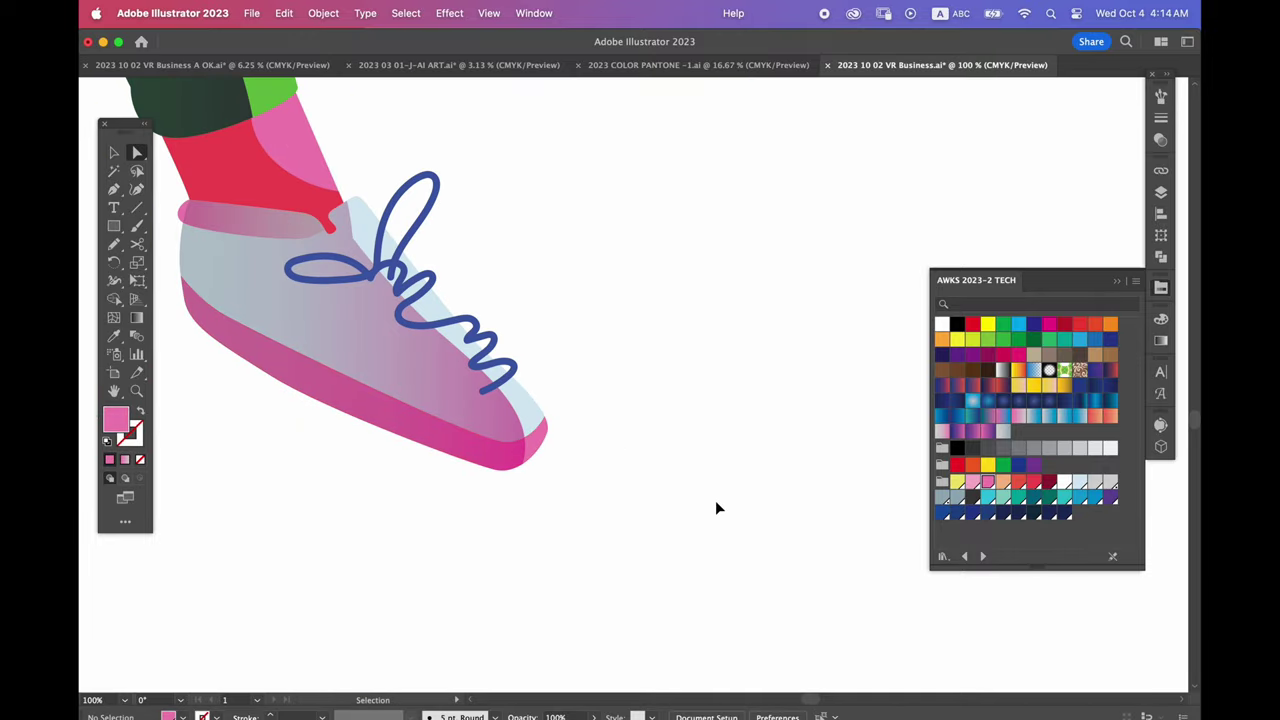
Nudge the shoelace into place on the shoe
{"action": "key", "text": "ctrl+minus"}
{"action": "key", "text": "ctrl+minus"}
{"action": "key", "text": "ctrl+minus"}
{"action": "key", "text": "v"}
{"action": "left_click_drag", "start_coordinate": [557, 330], "coordinate": [562, 348]}
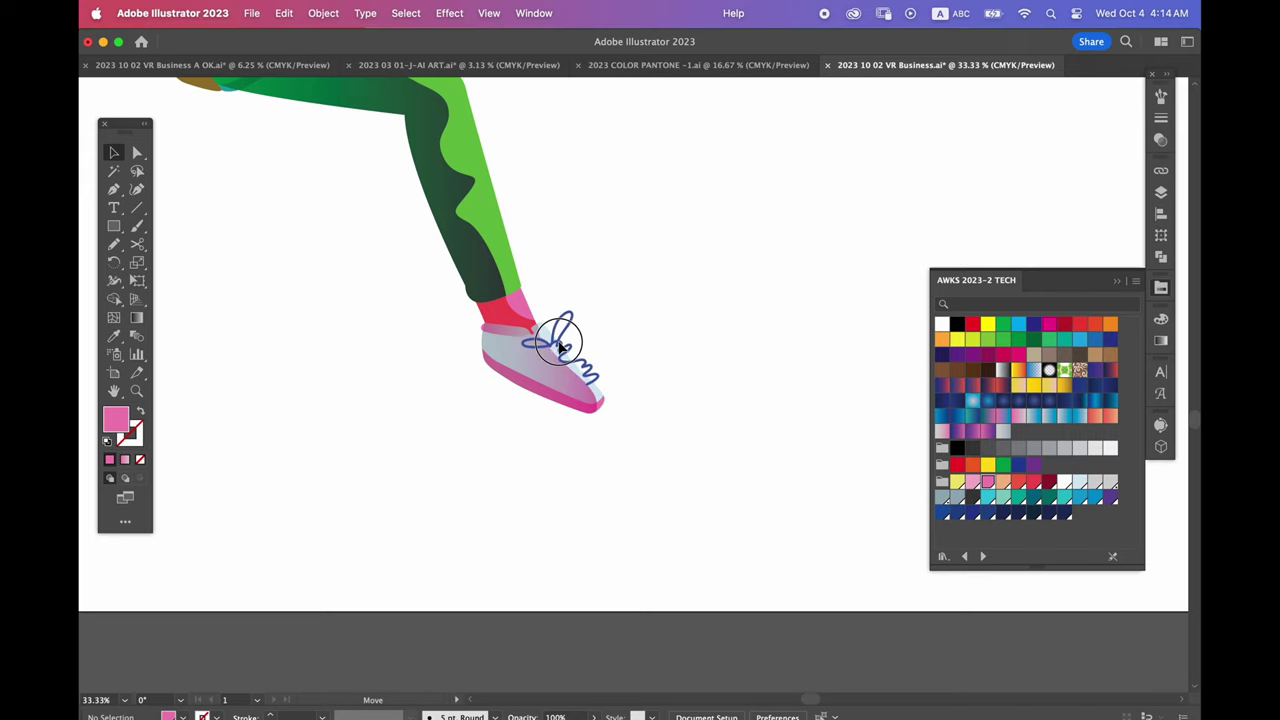
{"action": "key", "text": "ctrl+minus"}
{"action": "key", "text": "ctrl+minus"}
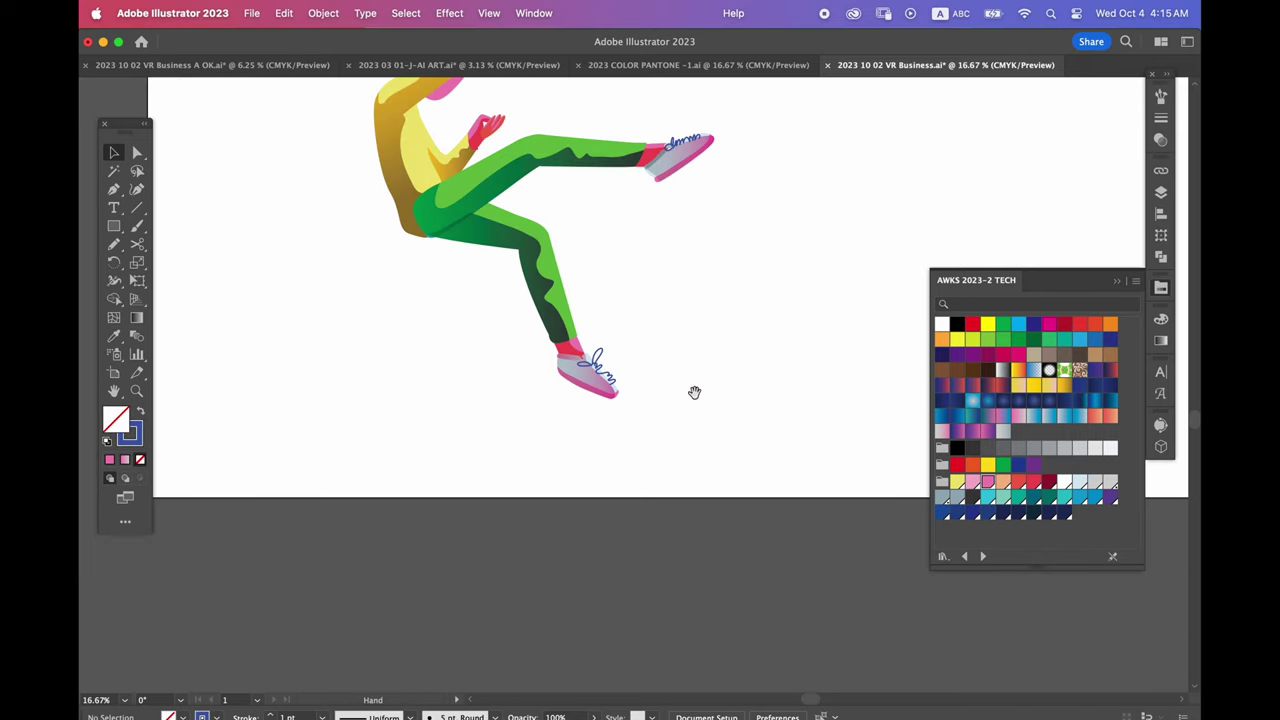
Paint blue hair-tie ribbon strokes on the hair with the Paintbrush
{"action": "mouse_move", "coordinate": [694, 386]}
{"action": "left_mouse_down"}
{"action": "mouse_move", "coordinate": [652, 477]}
{"action": "mouse_move", "coordinate": [666, 448]}
{"action": "mouse_move", "coordinate": [660, 470]}
{"action": "left_mouse_up"}
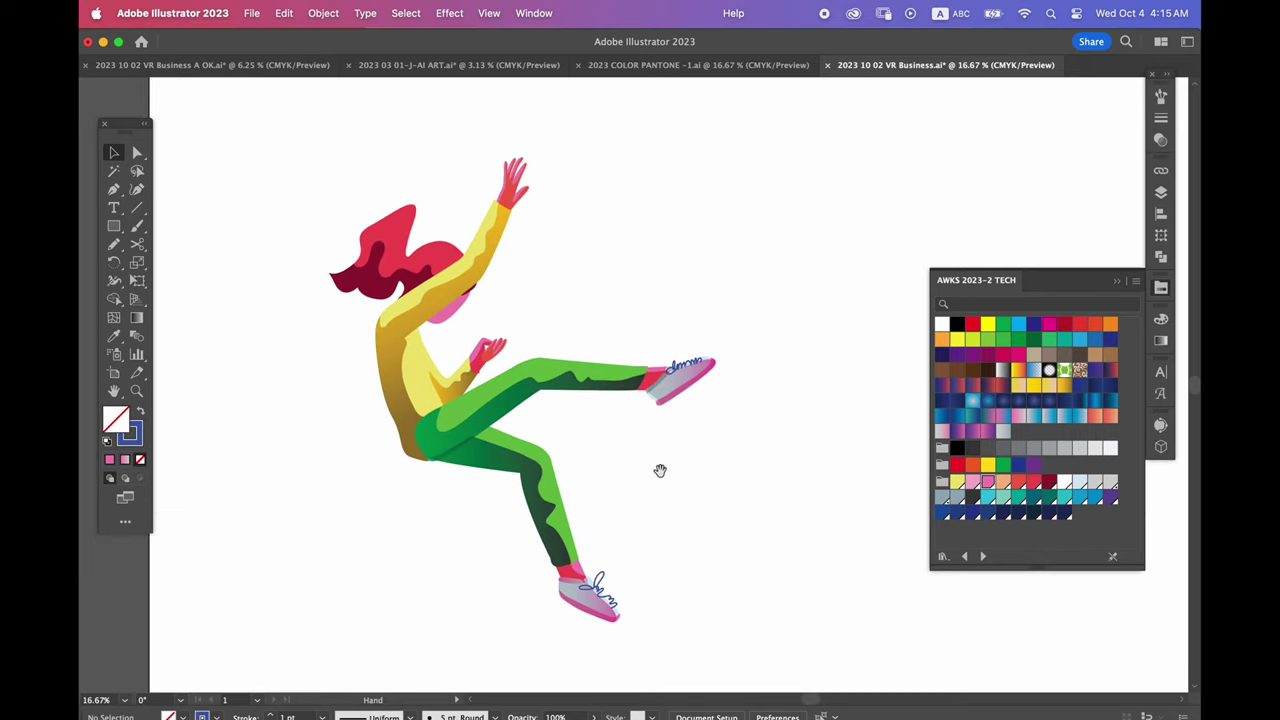
{"action": "key", "text": "b"}
{"action": "scroll", "coordinate": [614, 409], "scroll_direction": "up", "scroll_amount": 5}
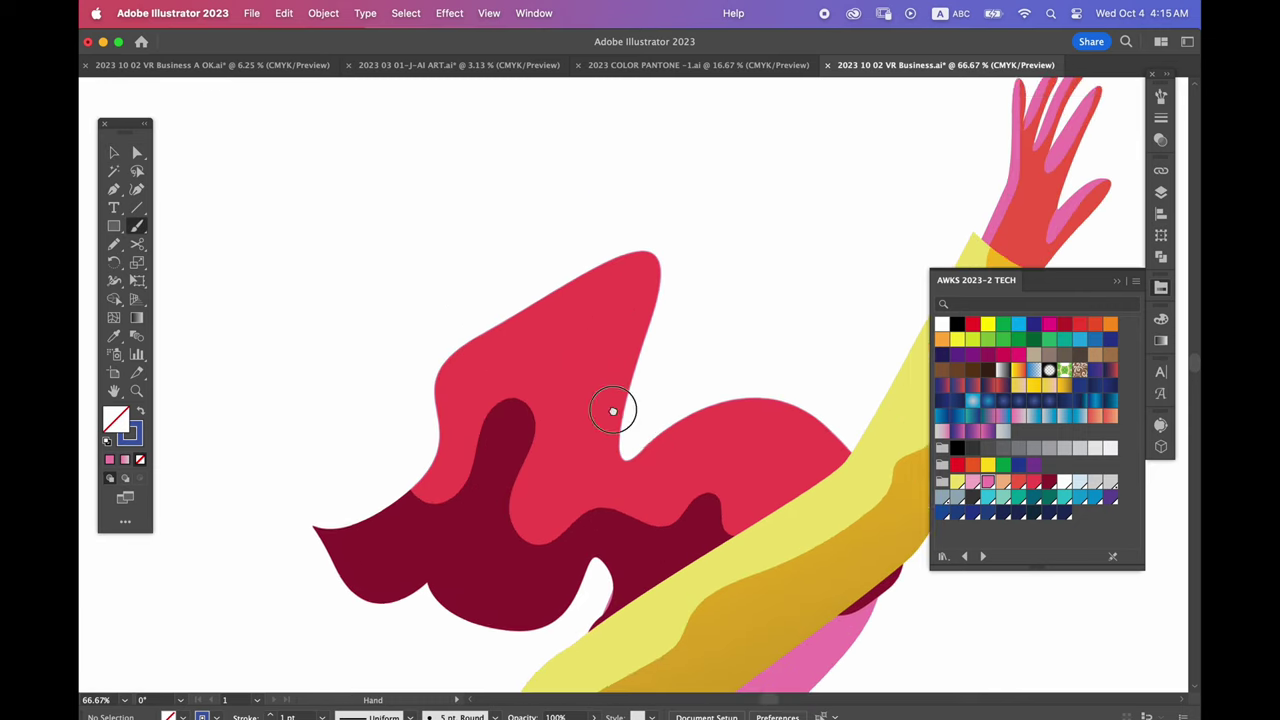
{"action": "mouse_move", "coordinate": [470, 404]}
{"action": "left_mouse_down"}
{"action": "mouse_move", "coordinate": [443, 371]}
{"action": "mouse_move", "coordinate": [486, 280]}
{"action": "mouse_move", "coordinate": [476, 392]}
{"action": "mouse_move", "coordinate": [429, 449]}
{"action": "mouse_move", "coordinate": [458, 347]}
{"action": "left_mouse_up"}
{"action": "scroll", "coordinate": [477, 300], "scroll_direction": "up", "scroll_amount": 2}
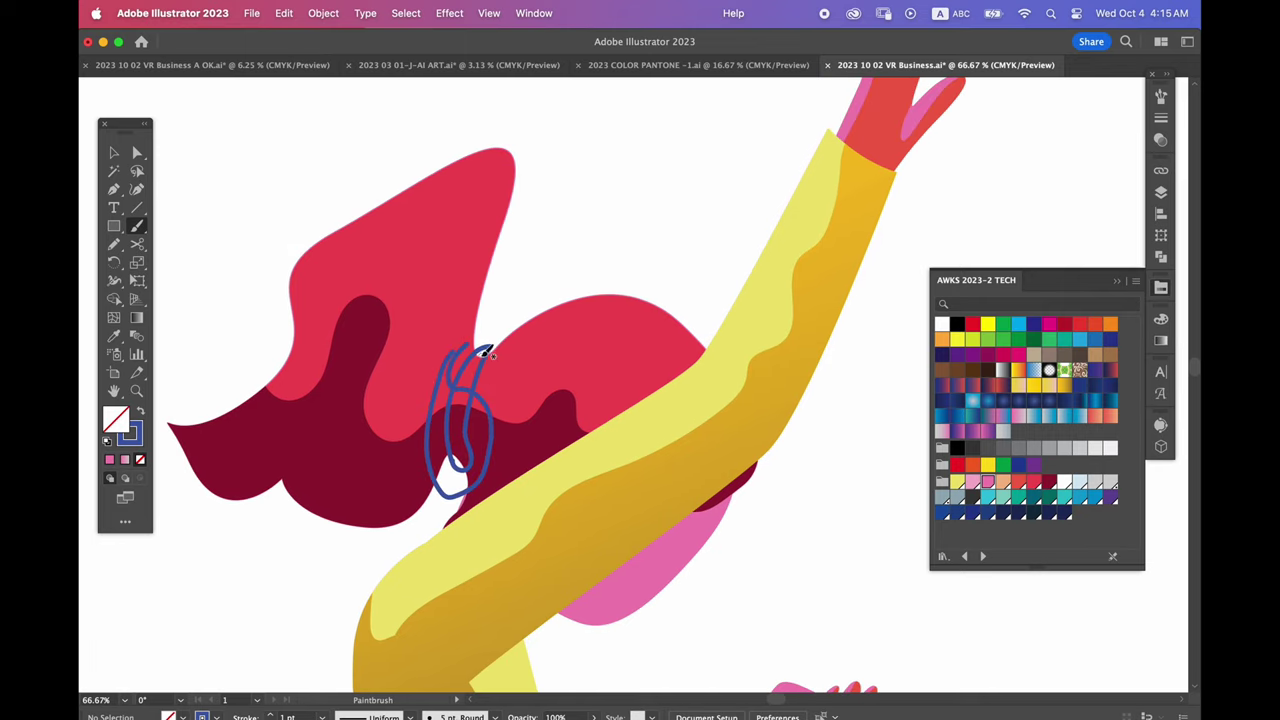
{"action": "left_click_drag", "start_coordinate": [481, 352], "coordinate": [500, 271]}
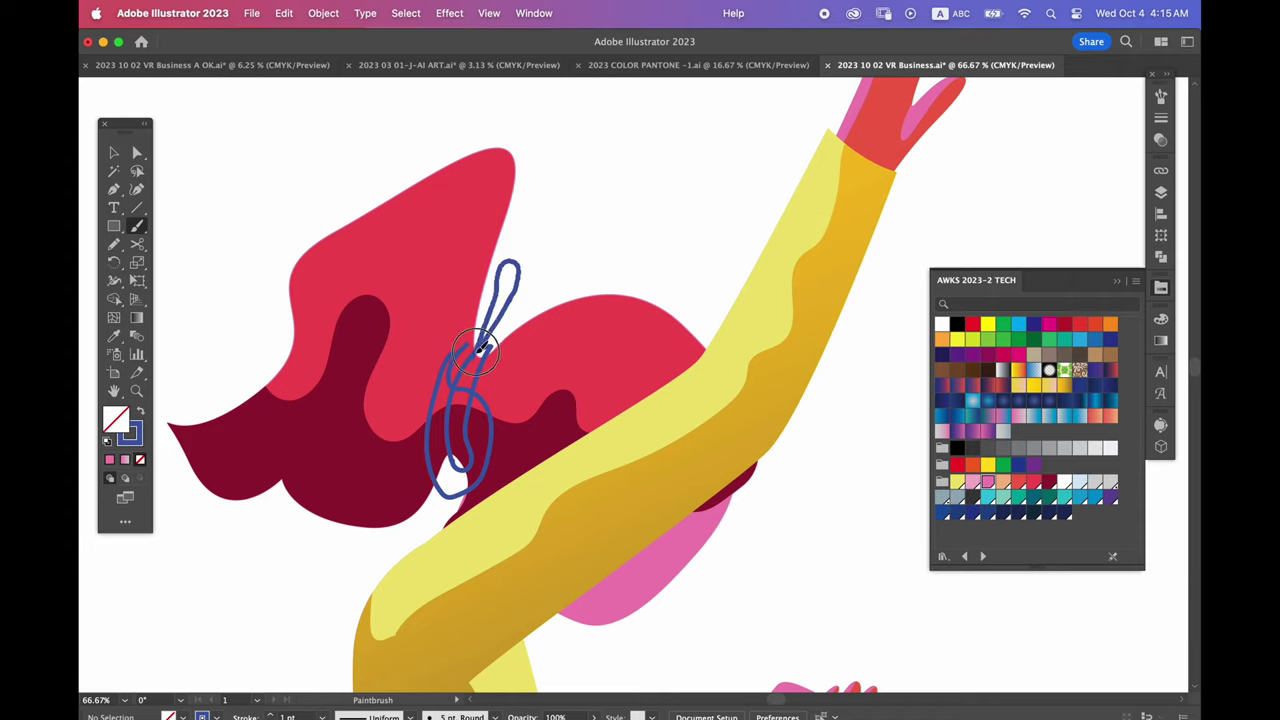
{"action": "key", "text": "ctrl+z"}
{"action": "mouse_move", "coordinate": [478, 350]}
{"action": "left_mouse_down"}
{"action": "mouse_move", "coordinate": [538, 230]}
{"action": "mouse_move", "coordinate": [480, 350]}
{"action": "mouse_move", "coordinate": [548, 257]}
{"action": "mouse_move", "coordinate": [478, 345]}
{"action": "left_mouse_up"}
{"action": "key", "text": "ctrl+z"}
{"action": "mouse_move", "coordinate": [464, 401]}
{"action": "left_mouse_down"}
{"action": "mouse_move", "coordinate": [521, 437]}
{"action": "mouse_move", "coordinate": [573, 270]}
{"action": "left_mouse_up"}
{"action": "left_click_drag", "start_coordinate": [540, 345], "coordinate": [574, 325]}
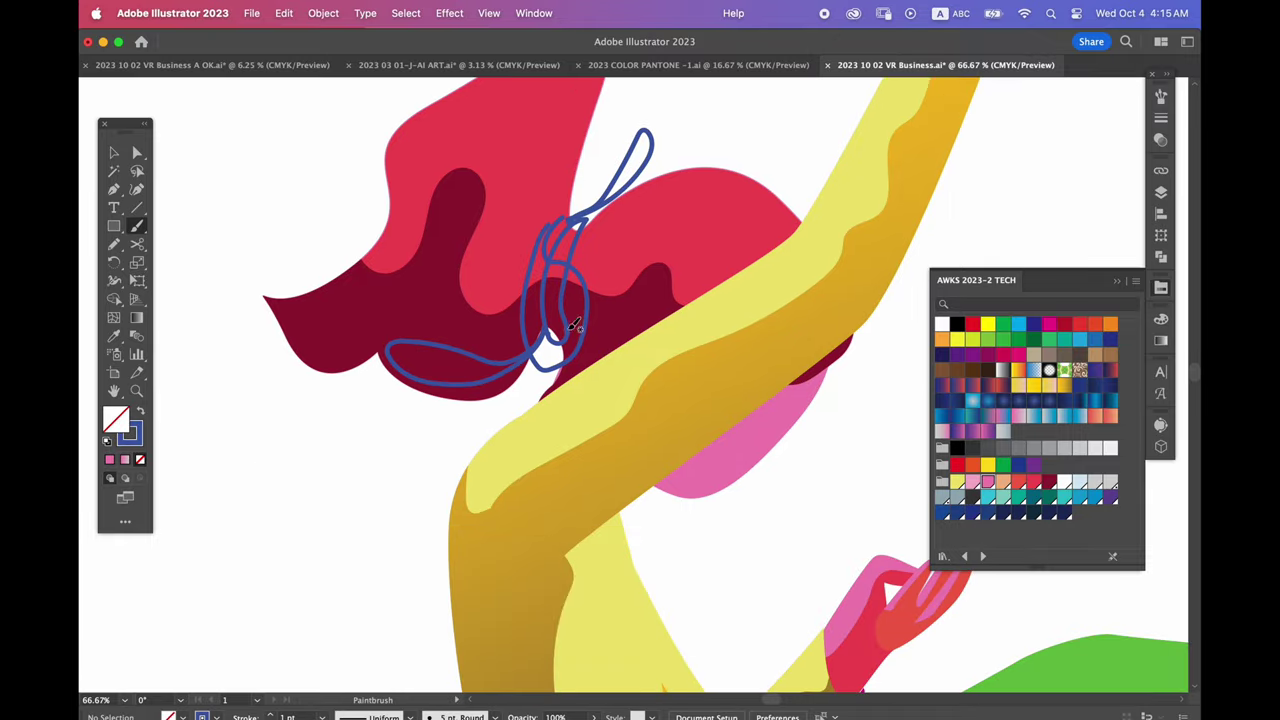
Try filling the tie knot with darker blue, then undo it
{"action": "key", "text": "v"}
{"action": "left_click", "coordinate": [583, 348]}
{"action": "key", "text": "shift+x"}
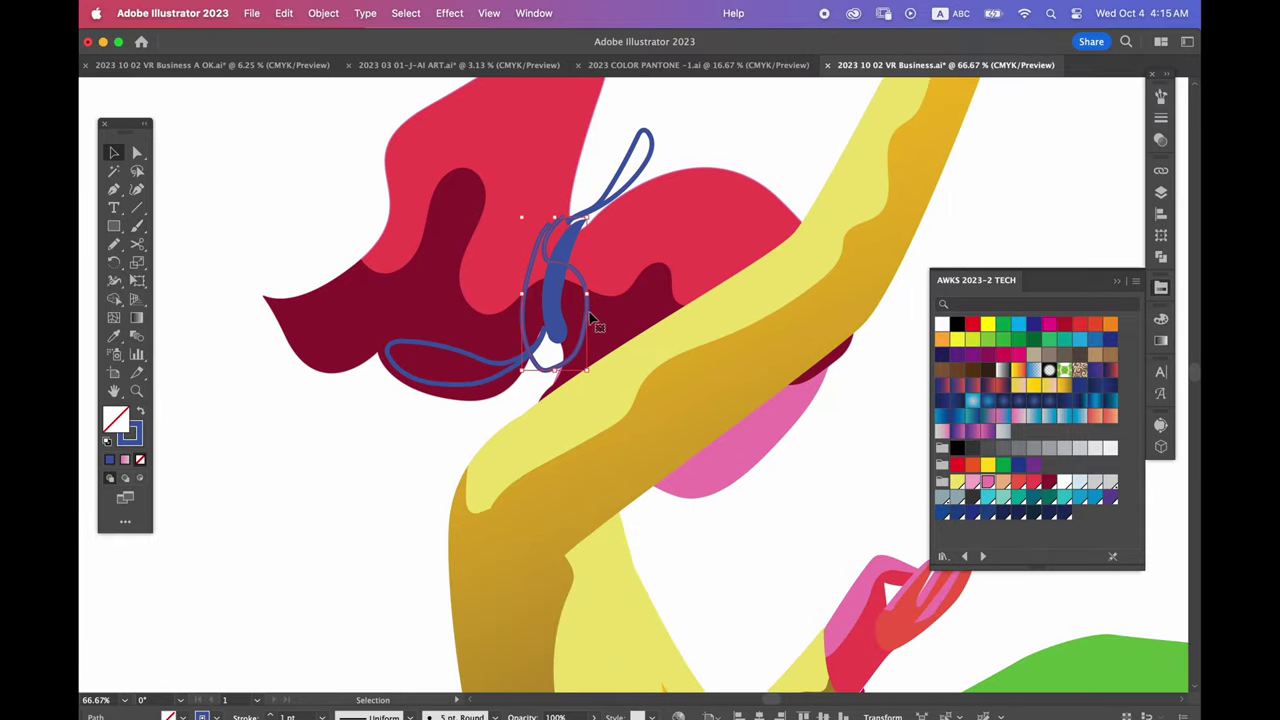
{"action": "left_click", "coordinate": [957, 401]}
{"action": "key", "text": "a"}
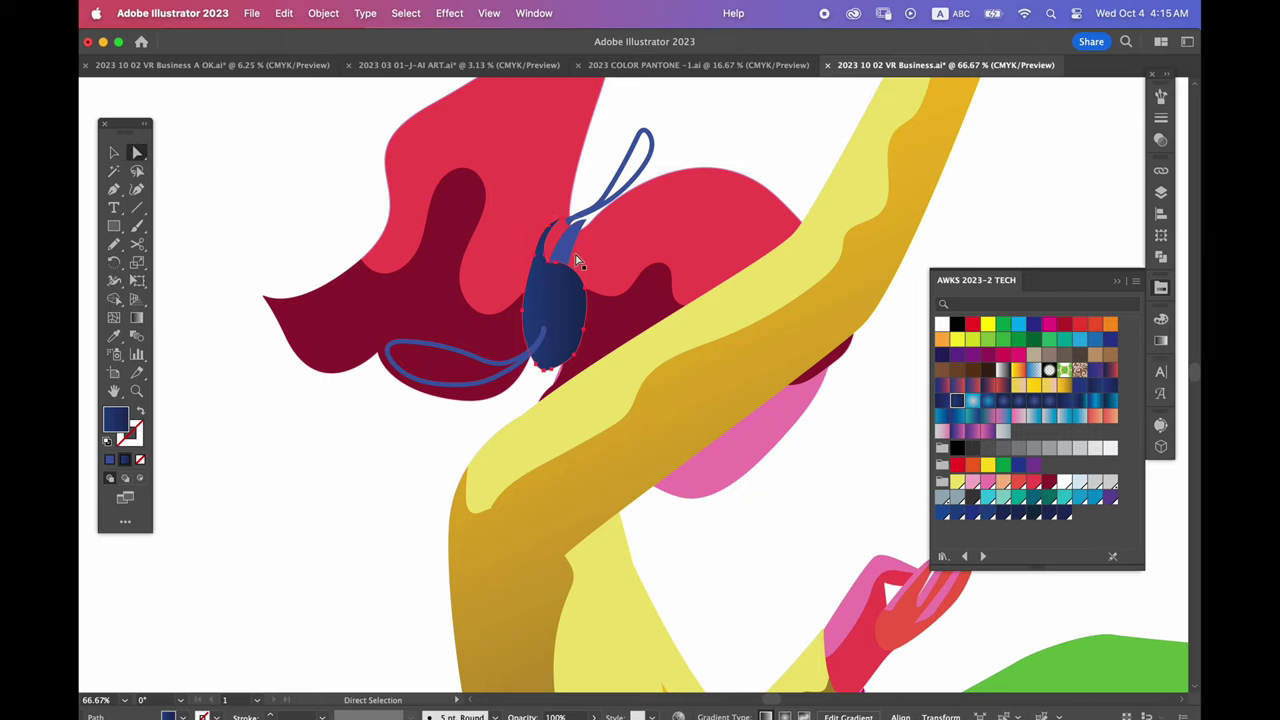
{"action": "left_click", "coordinate": [567, 251]}
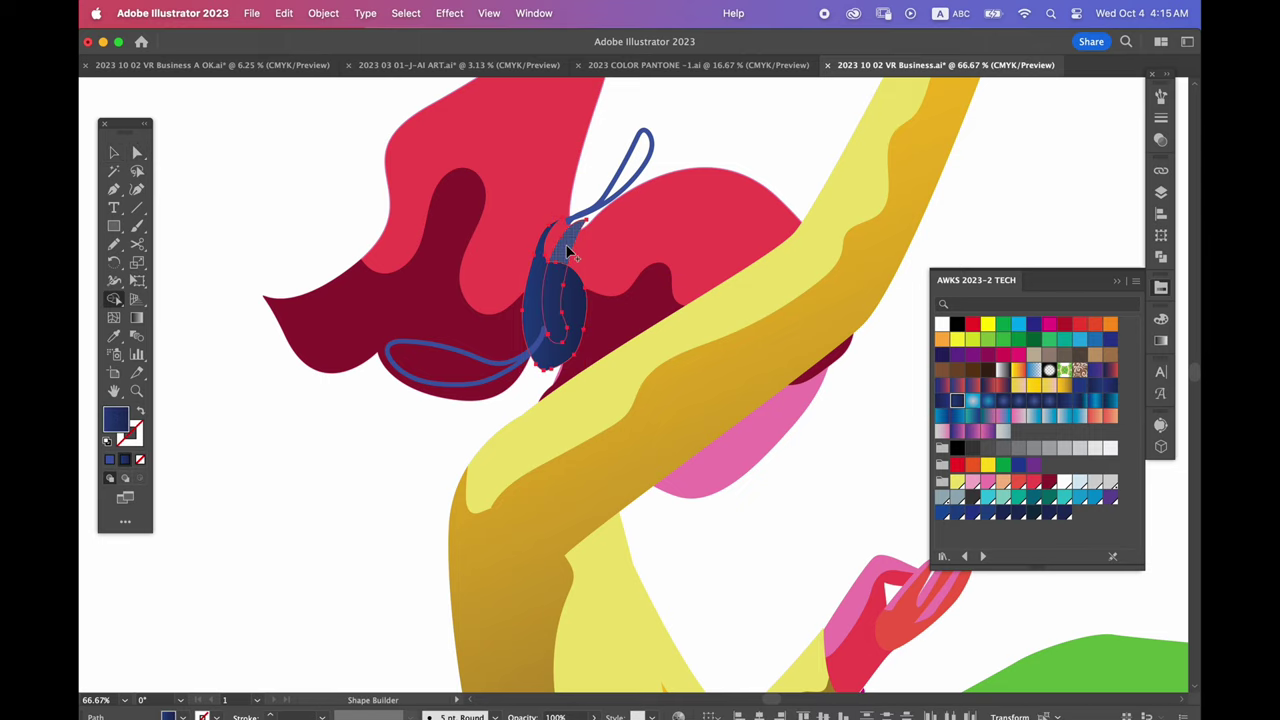
{"action": "key", "text": "super+z"}
{"action": "key", "text": "super+z"}
{"action": "key", "text": "v"}
{"action": "left_click", "coordinate": [383, 474]}
Convert the upper and lower hair-tie loop outlines into solid blue fills
{"action": "left_click_drag", "start_coordinate": [625, 239], "coordinate": [595, 296]}
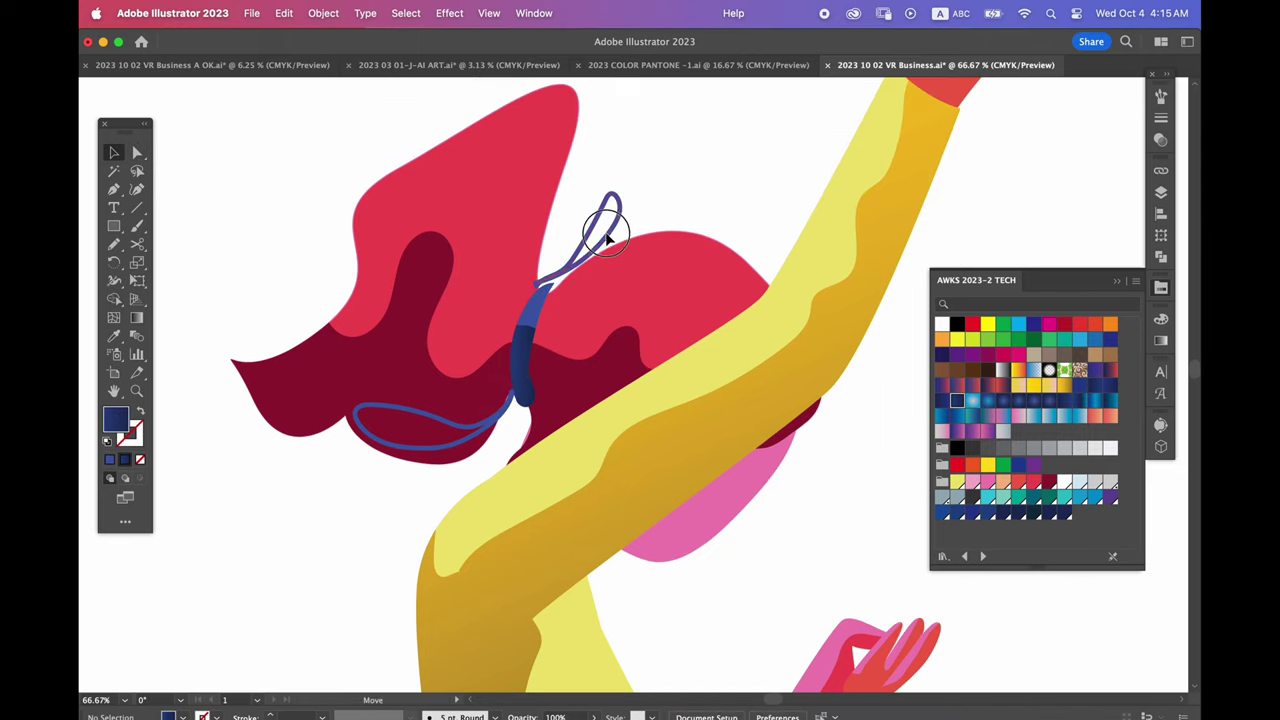
{"action": "left_click", "coordinate": [606, 218]}
{"action": "key", "text": "shift+x"}
{"action": "left_click", "coordinate": [474, 432]}
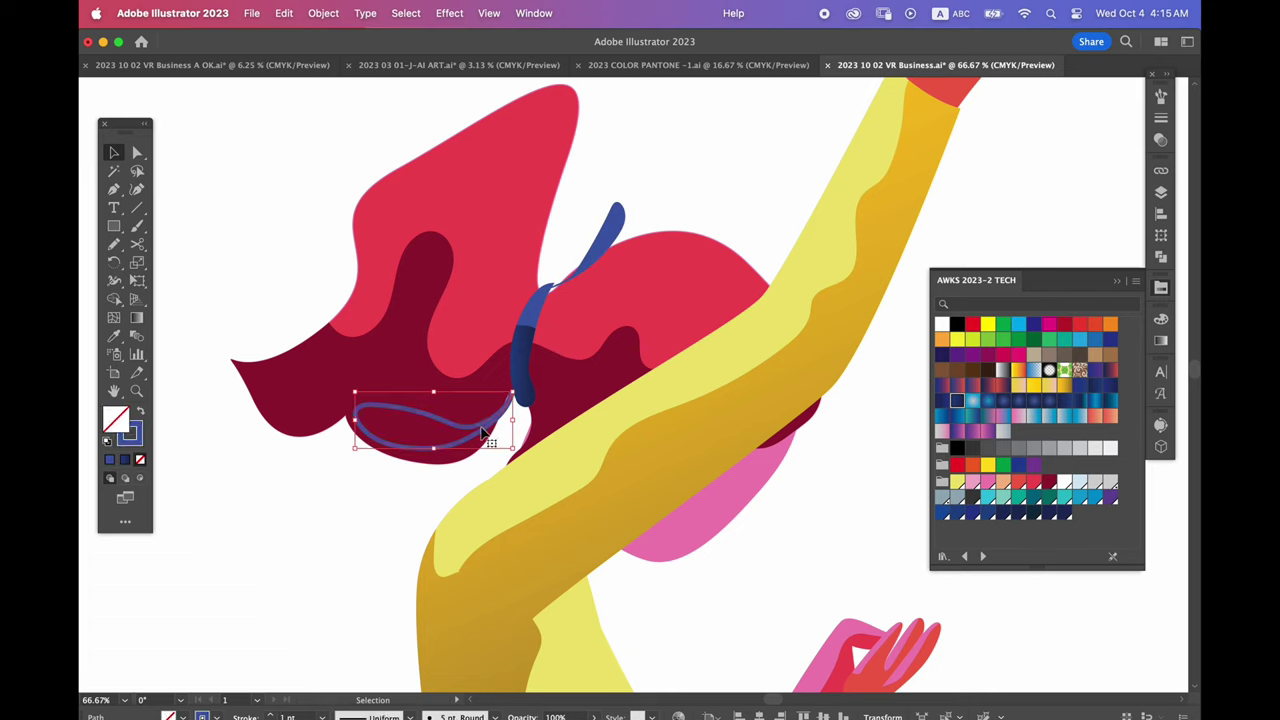
{"action": "key", "text": "shift+x"}
{"action": "left_click", "coordinate": [453, 446]}
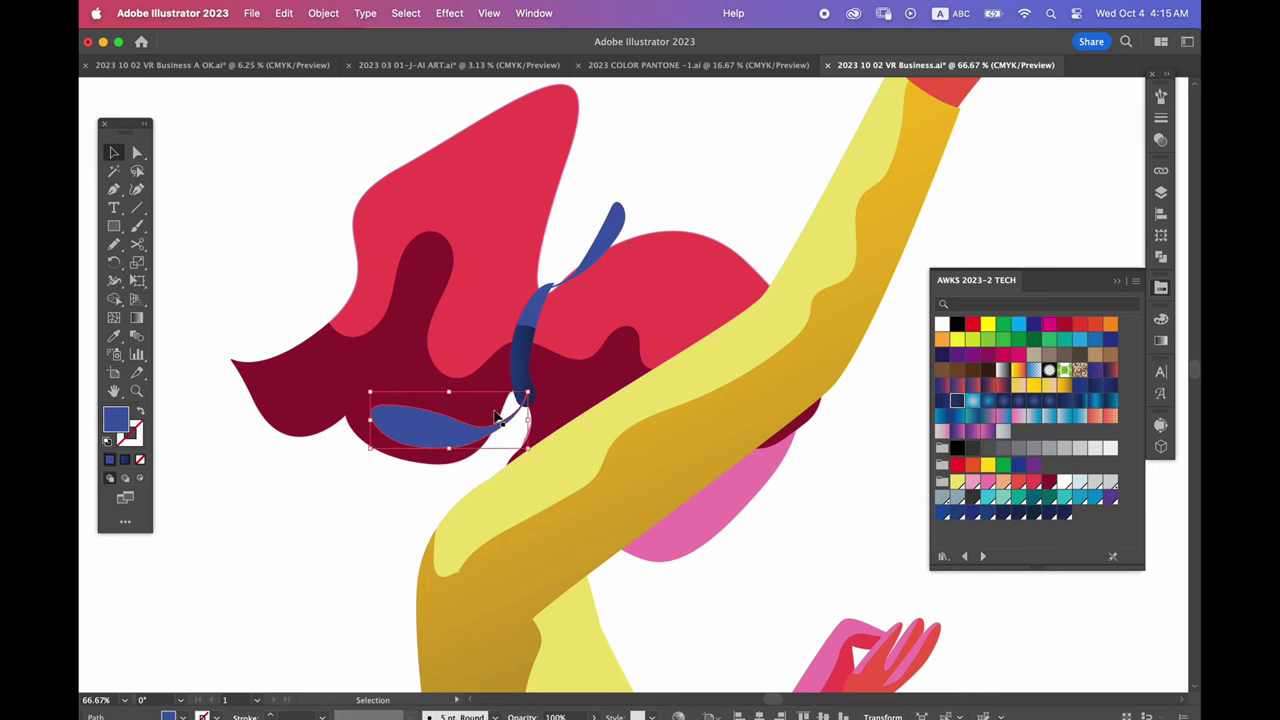
{"action": "left_click", "coordinate": [415, 503]}
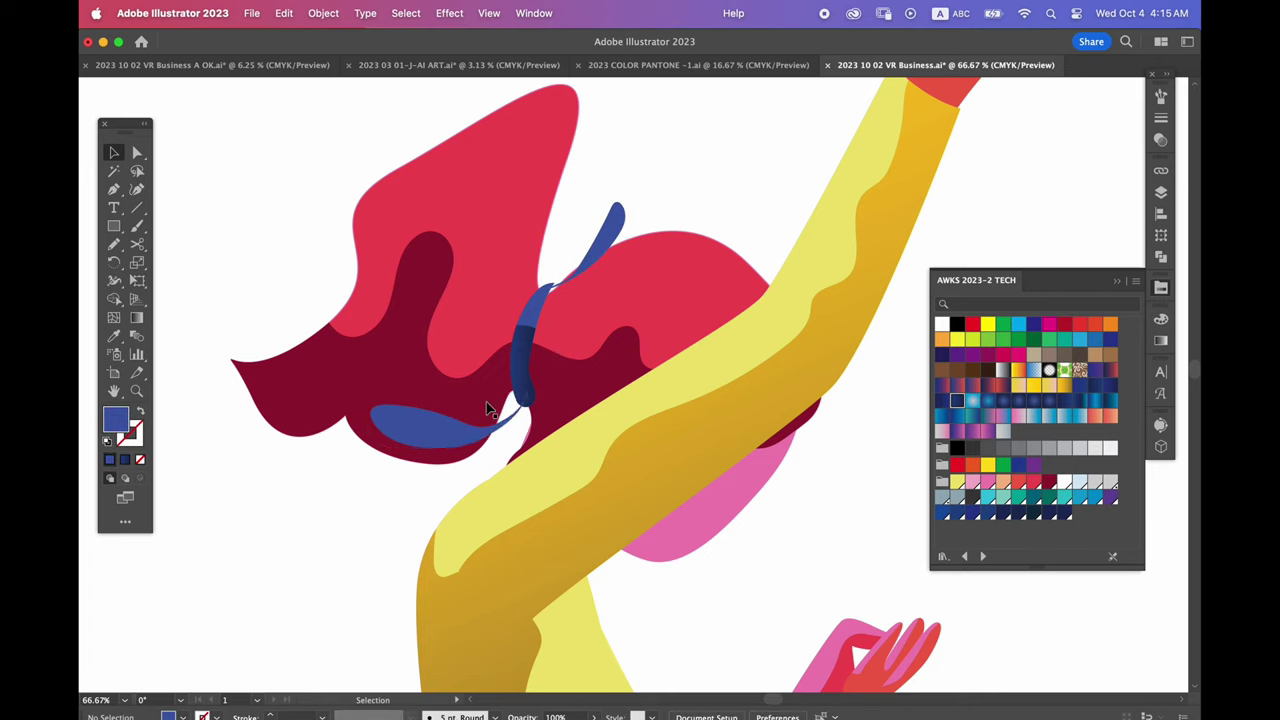
{"action": "key", "text": "super+minus"}
{"action": "key", "text": "super+minus"}
{"action": "key", "text": "super+minus"}
{"action": "scroll", "coordinate": [486, 400], "scroll_direction": "down", "scroll_amount": 3}
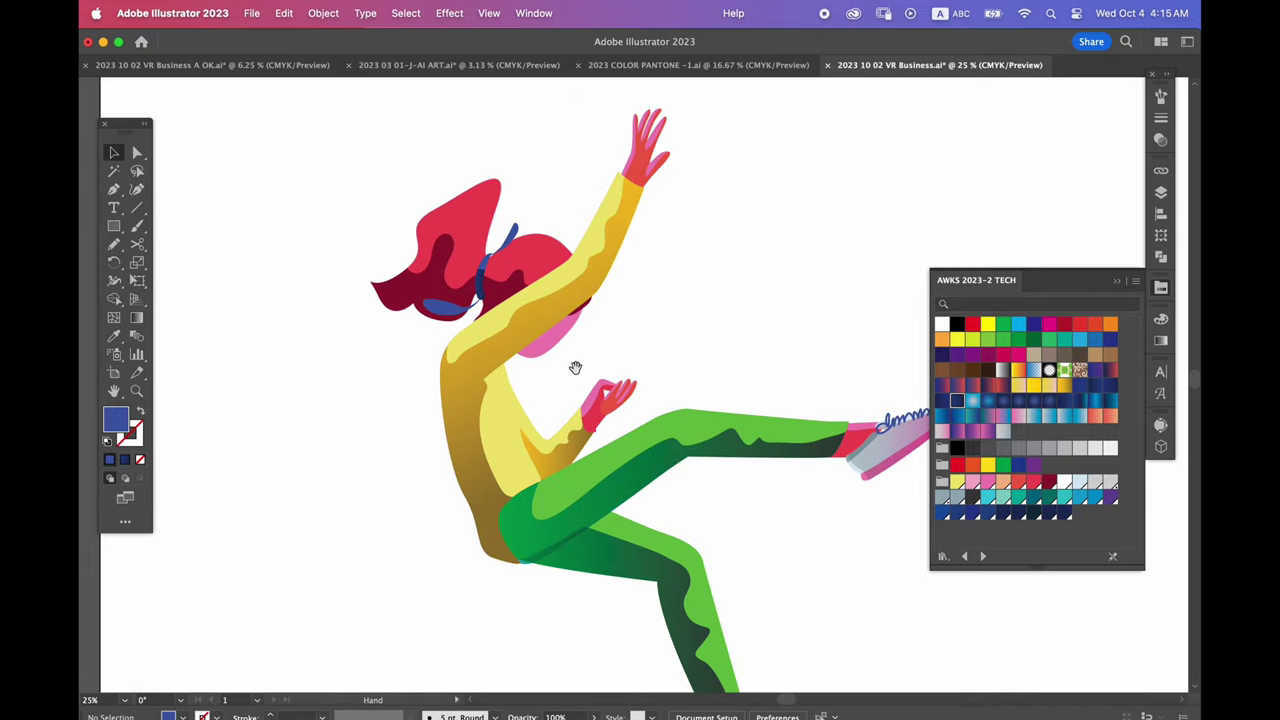
{"action": "scroll", "coordinate": [575, 368], "scroll_direction": "up", "scroll_amount": 3}
{"action": "left_click", "coordinate": [643, 334]}
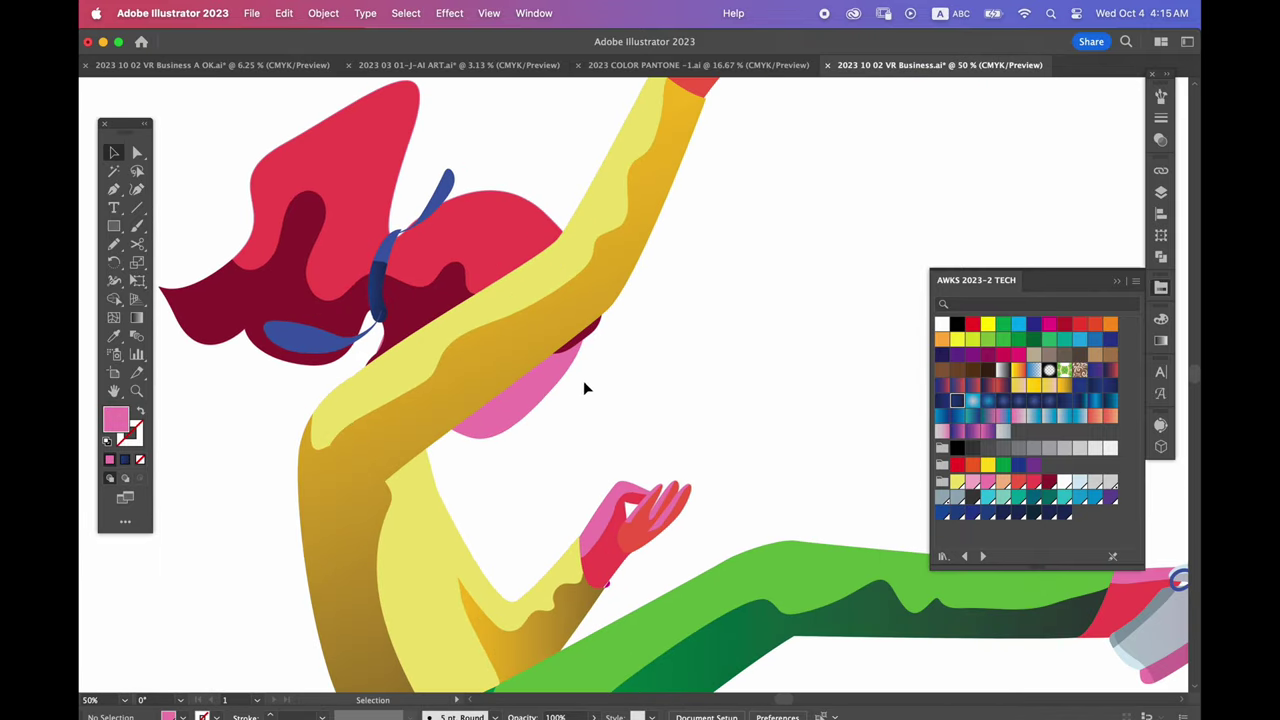
Paint a new loop at the back of the head and fill it with the hair's red
{"action": "key", "text": "b"}
{"action": "mouse_move", "coordinate": [586, 287]}
{"action": "left_mouse_down"}
{"action": "mouse_move", "coordinate": [425, 437]}
{"action": "mouse_move", "coordinate": [590, 352]}
{"action": "left_mouse_up"}
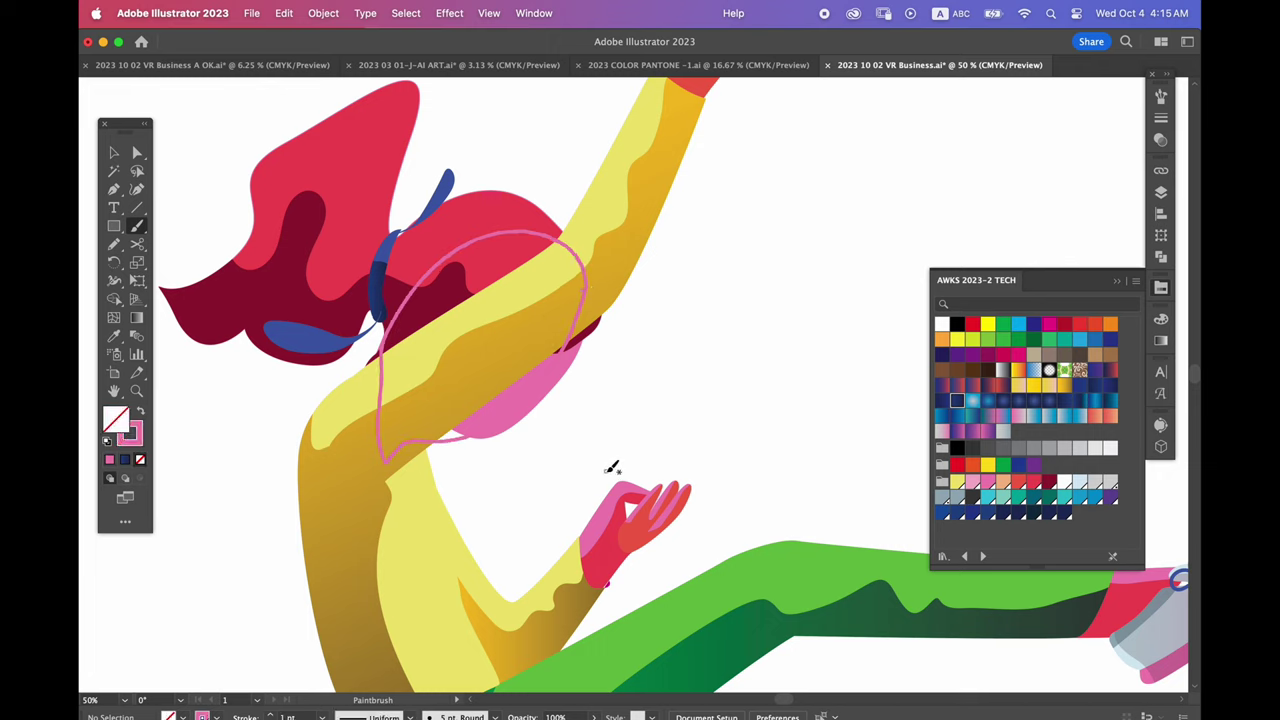
{"action": "key", "text": "i"}
{"action": "left_click", "coordinate": [621, 539]}
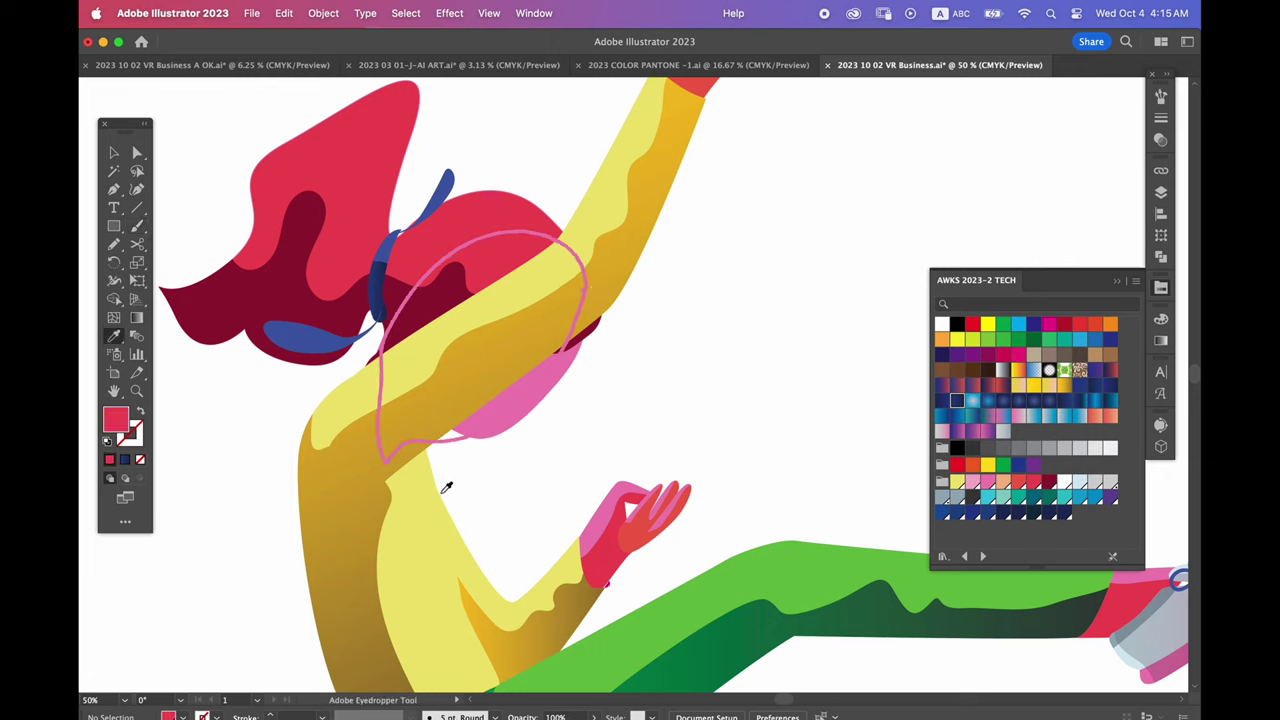
{"action": "key", "text": "v"}
{"action": "left_click", "coordinate": [429, 451]}
{"action": "key", "text": "shift+x"}
{"action": "key", "text": "i"}
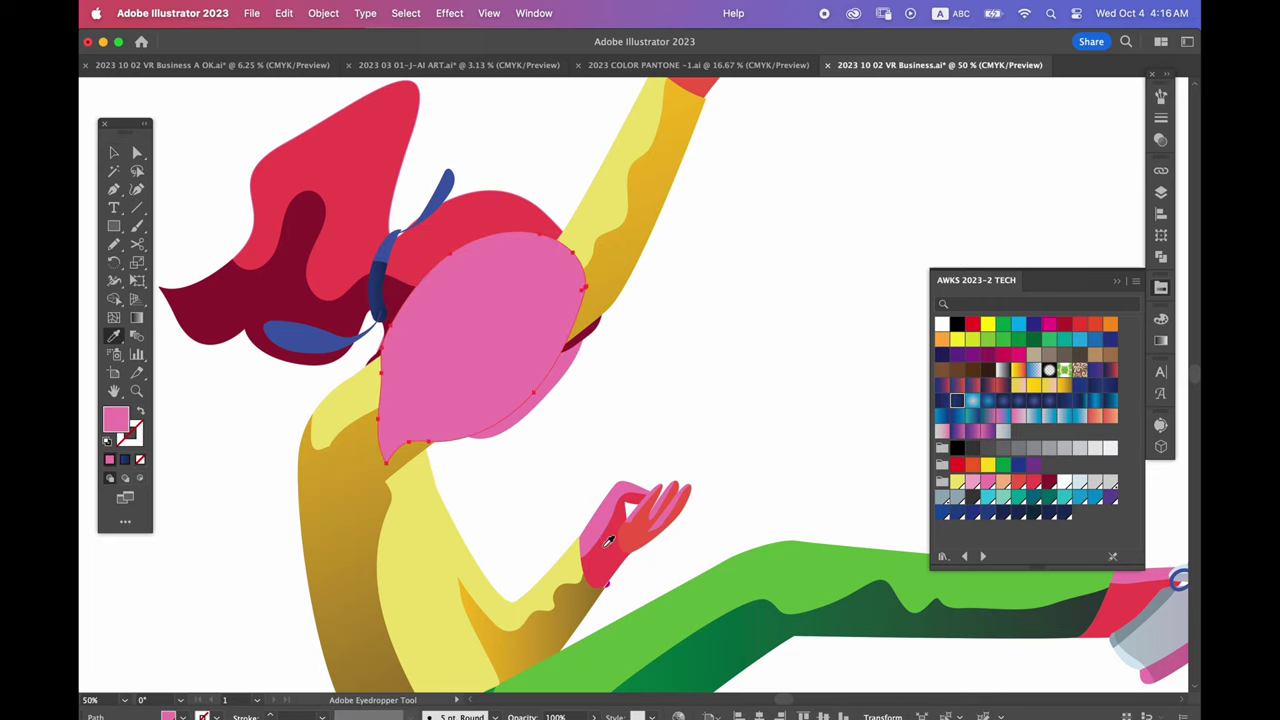
{"action": "left_click", "coordinate": [612, 538]}
Merge the new shape into the red hair and send it behind the arm
{"action": "key", "text": "a"}
{"action": "left_click", "coordinate": [560, 378], "text": "shift"}
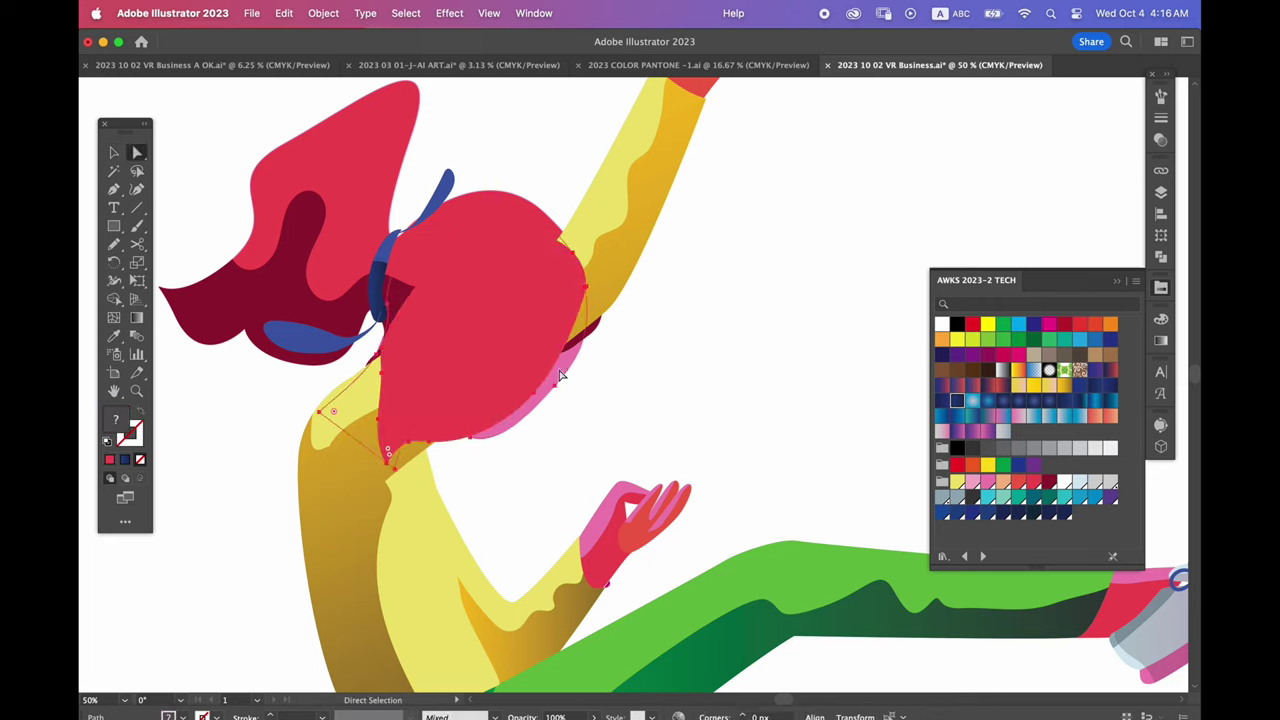
{"action": "key", "text": "shift+m"}
{"action": "left_click", "coordinate": [425, 437]}
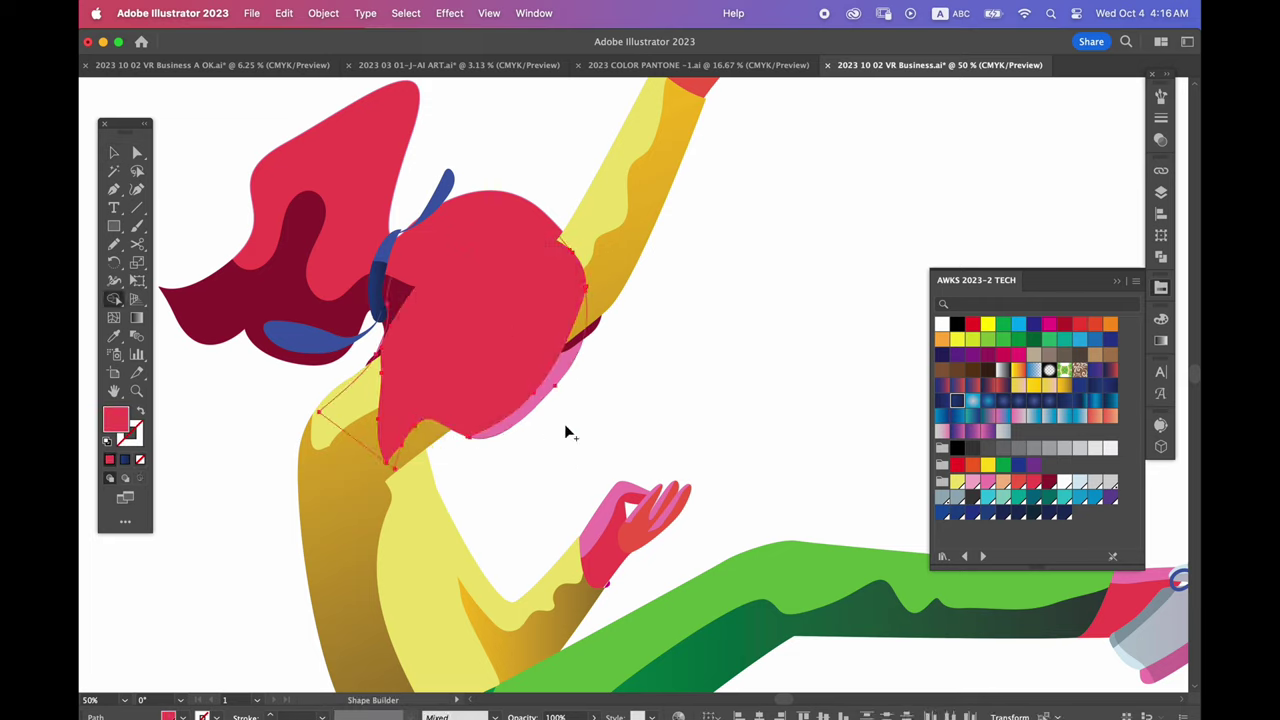
{"action": "key", "text": "v"}
{"action": "key", "text": "ctrl+shift+bracketleft"}
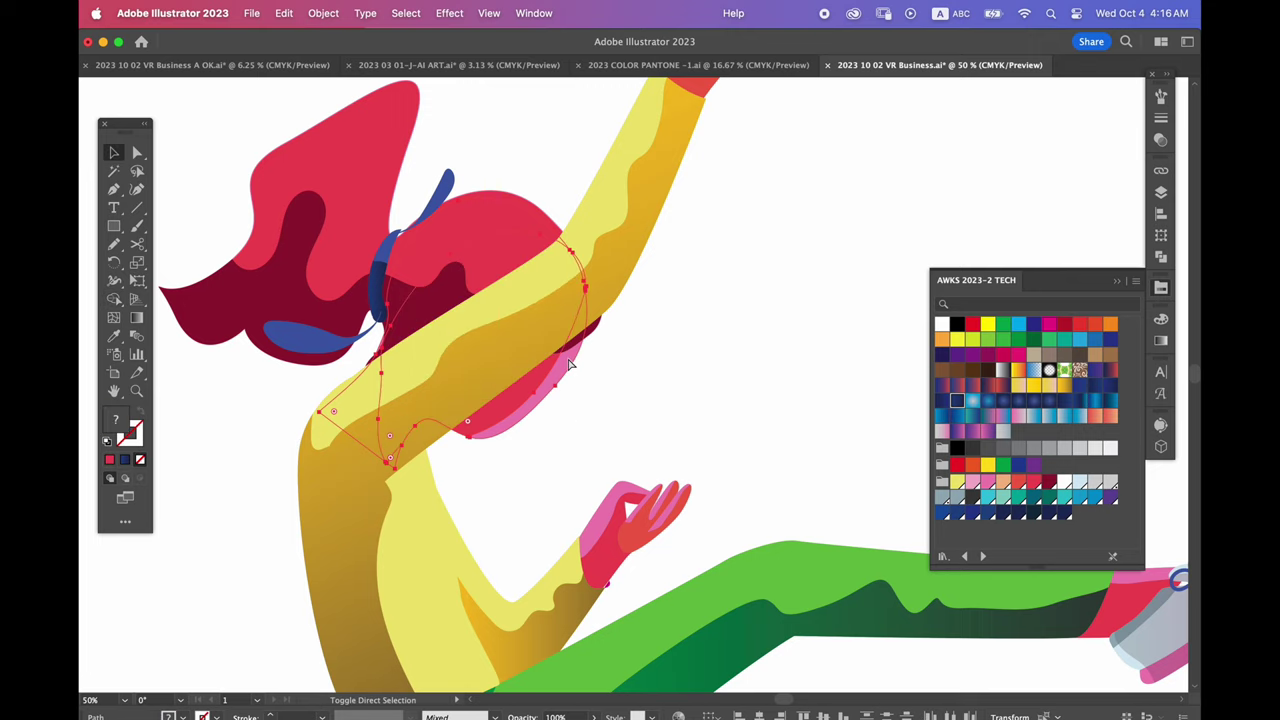
{"action": "key", "text": "ctrl+shift+a"}
{"action": "scroll", "coordinate": [633, 422], "scroll_direction": "down", "scroll_amount": 2}
{"action": "scroll", "coordinate": [614, 471], "scroll_direction": "down", "scroll_amount": 2}
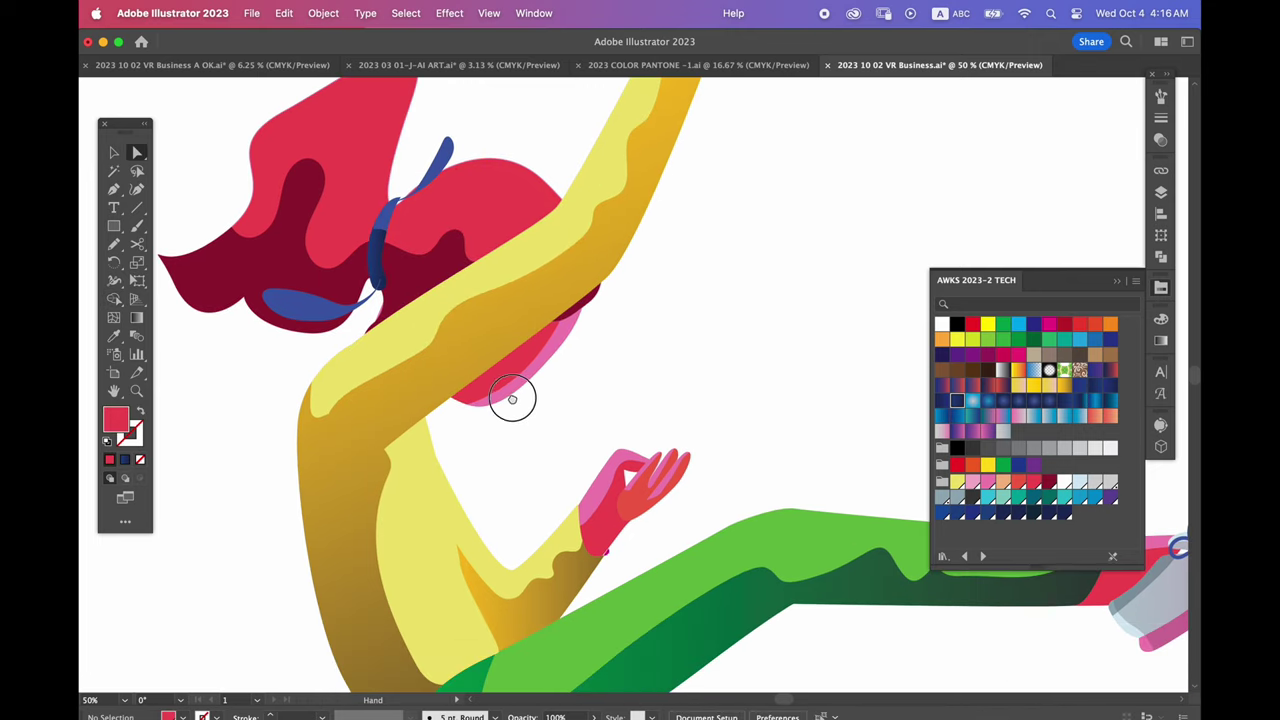
{"action": "key", "text": "ctrl+minus"}
{"action": "left_click_drag", "start_coordinate": [632, 343], "coordinate": [617, 330]}
{"action": "key", "text": "a"}
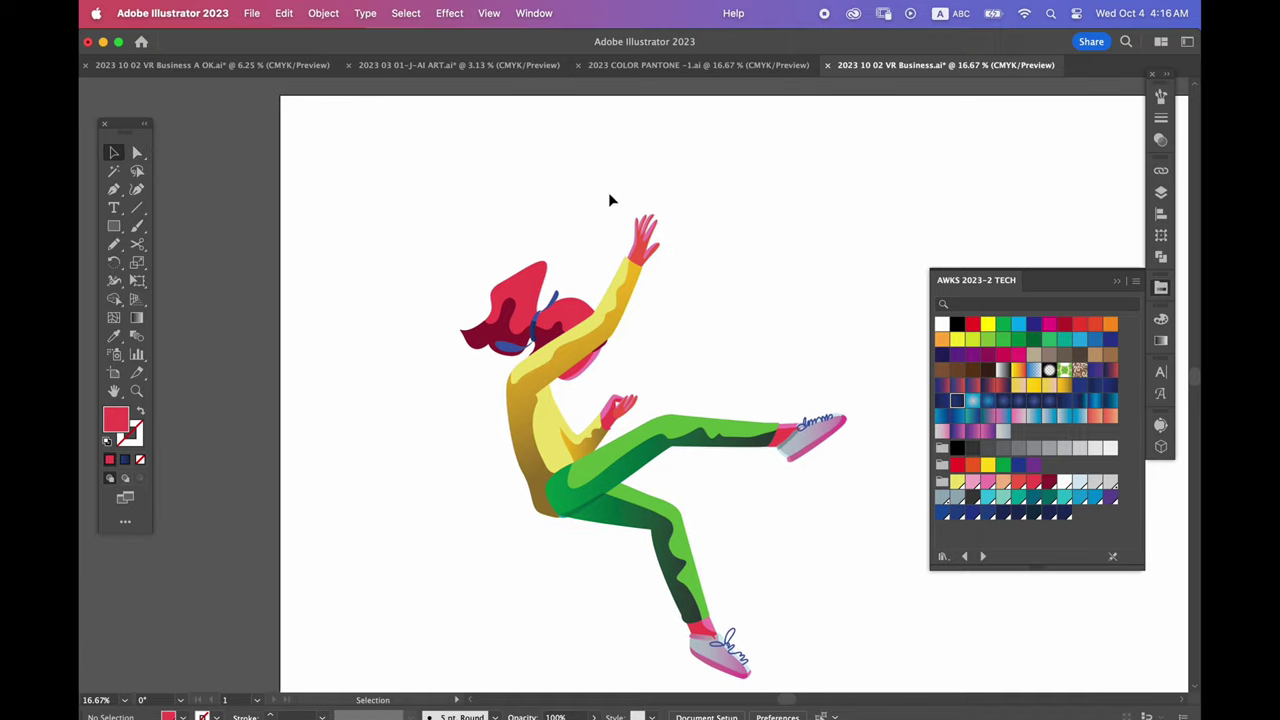
{"action": "left_click_drag", "start_coordinate": [612, 180], "coordinate": [663, 272]}
{"action": "key", "text": "v"}
{"action": "key", "text": "ctrl+shift+a"}
{"action": "scroll", "coordinate": [641, 383], "scroll_direction": "right", "scroll_amount": 2}
{"action": "left_click_drag", "start_coordinate": [554, 377], "coordinate": [600, 410]}
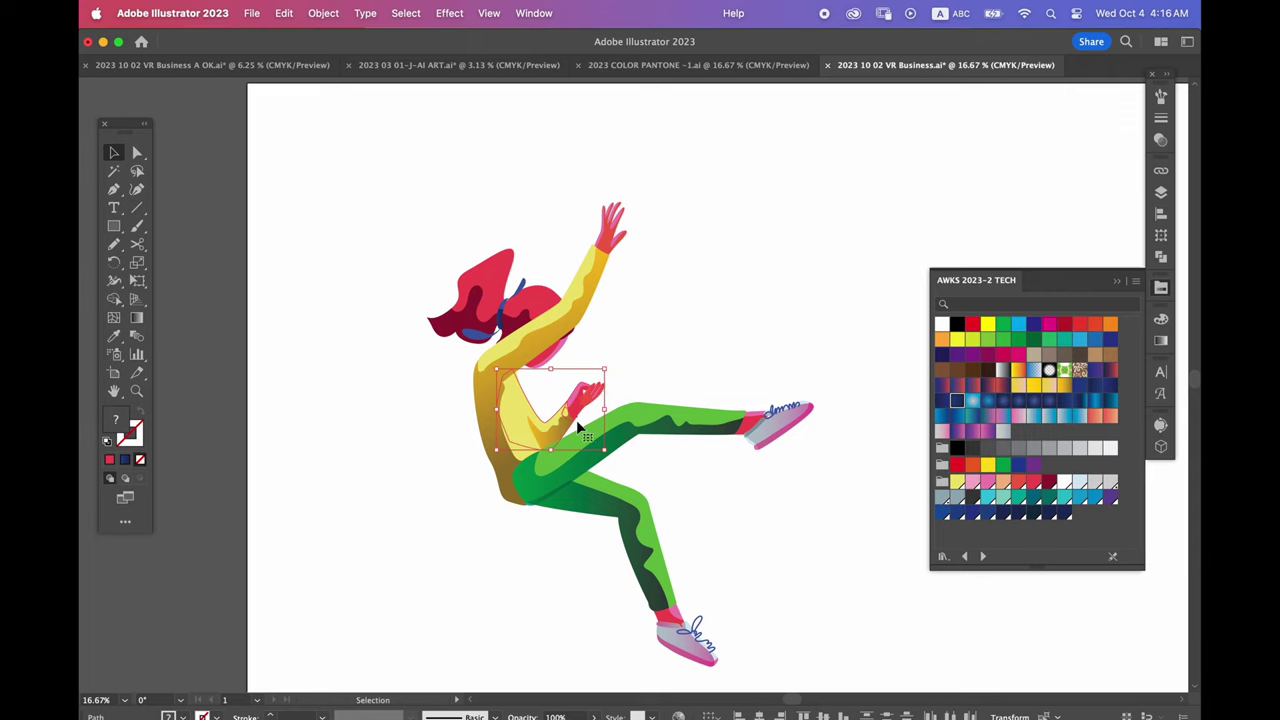
{"action": "key", "text": "a"}
{"action": "scroll", "coordinate": [655, 379], "scroll_direction": "down", "scroll_amount": 4}
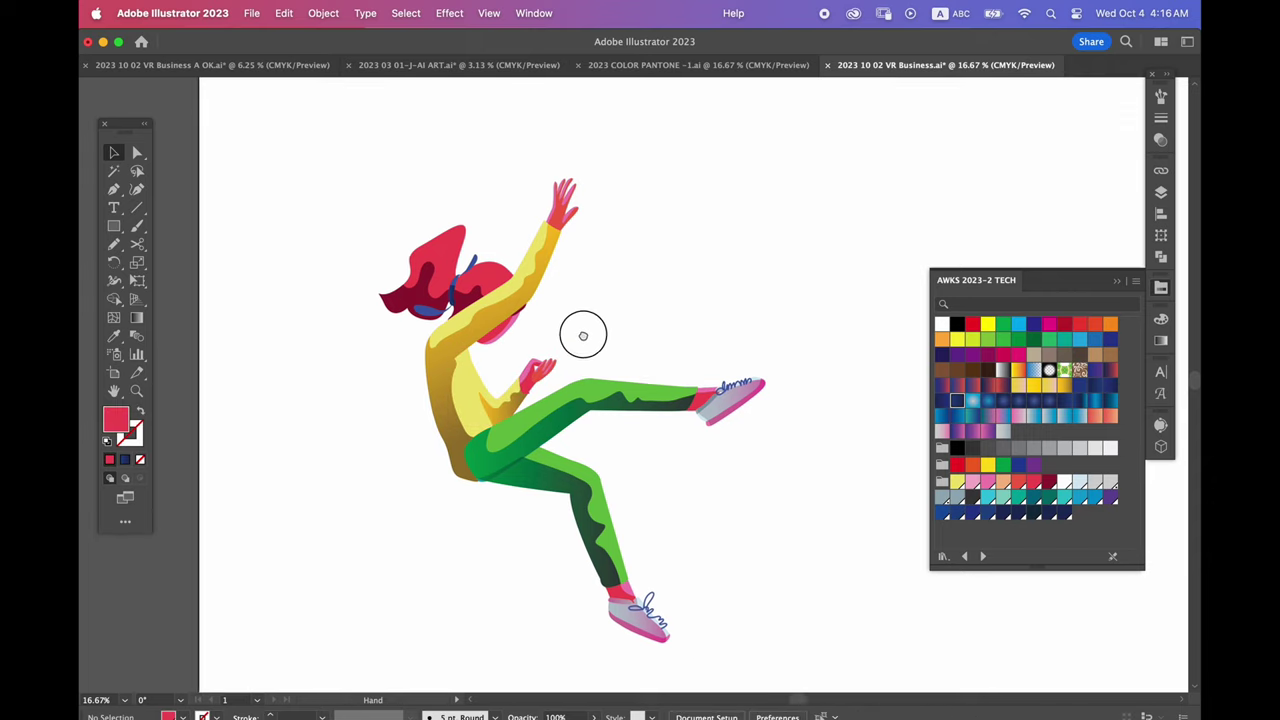
{"action": "scroll", "coordinate": [640, 375], "scroll_direction": "right", "scroll_amount": 5}
{"action": "left_click", "coordinate": [492, 400]}
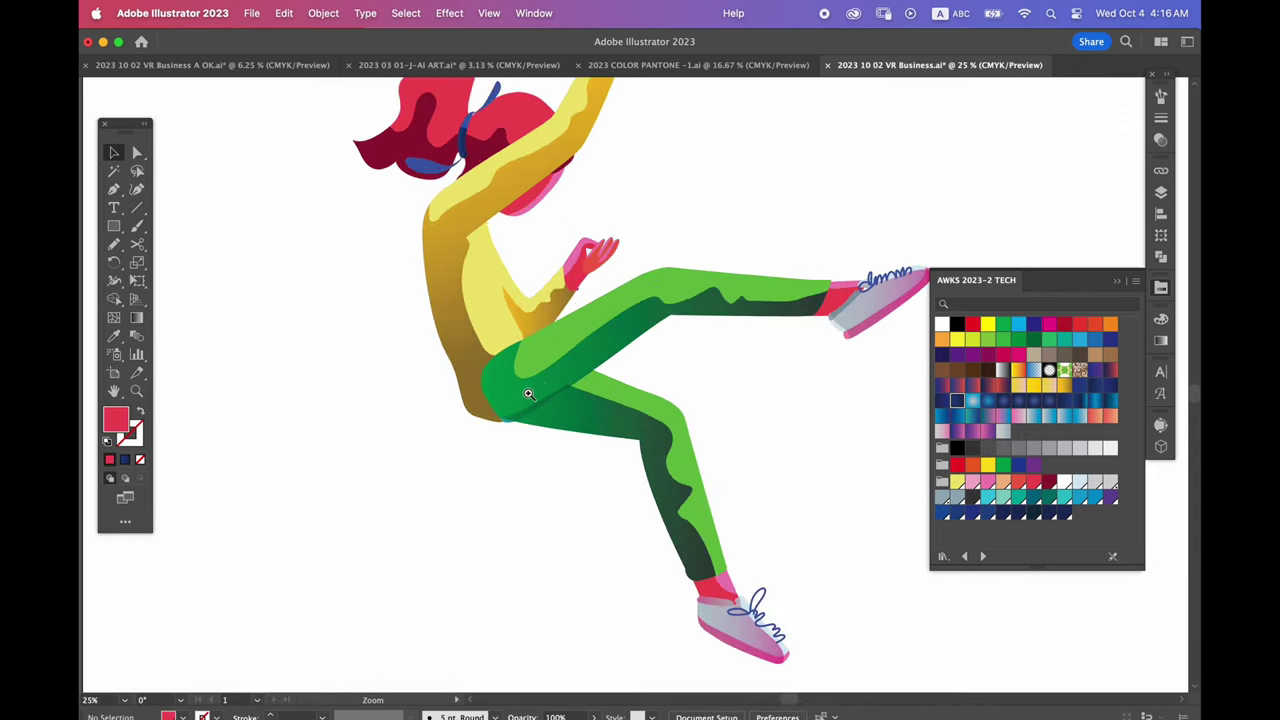
{"action": "left_click_drag", "start_coordinate": [734, 394], "coordinate": [529, 374]}
{"action": "left_click", "coordinate": [530, 378], "text": "alt"}
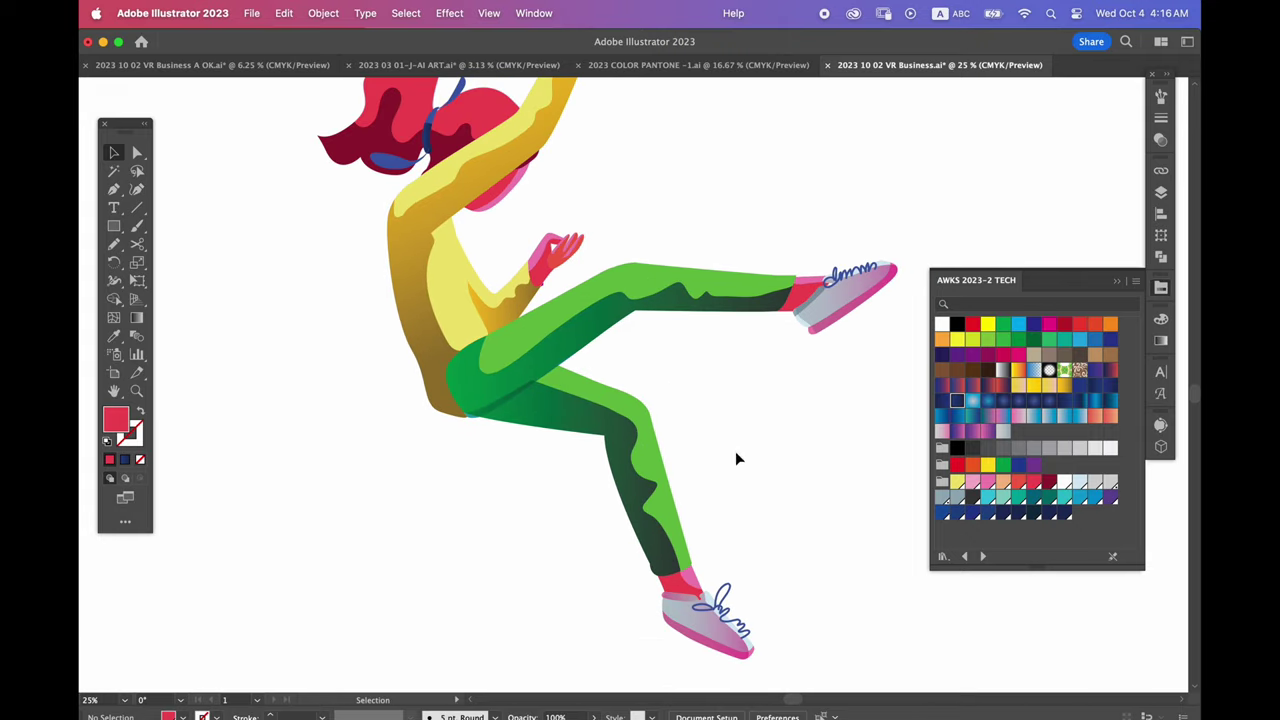
{"action": "left_click", "coordinate": [632, 483]}
{"action": "scroll", "coordinate": [705, 400], "scroll_direction": "down", "scroll_amount": 3}
{"action": "left_click_drag", "start_coordinate": [771, 363], "coordinate": [571, 571]}
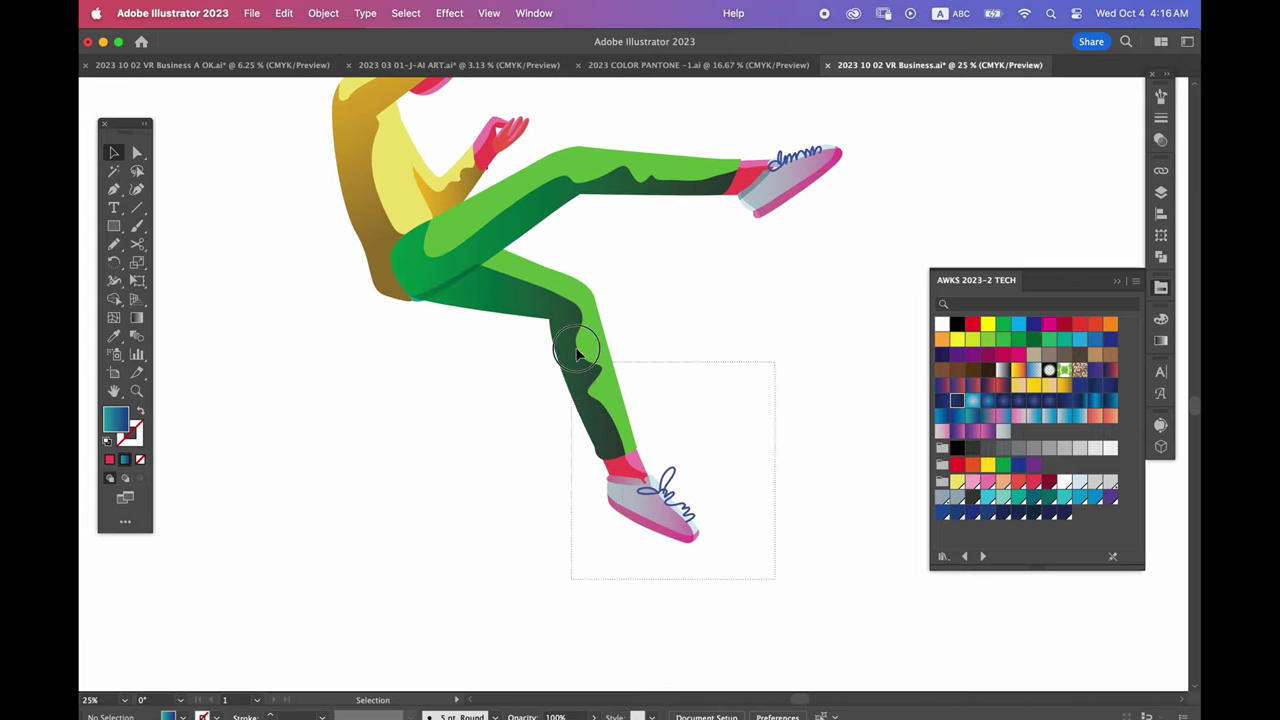
{"action": "left_click", "coordinate": [730, 430]}
{"action": "scroll", "coordinate": [714, 480], "scroll_direction": "up", "scroll_amount": 3}
{"action": "left_click_drag", "start_coordinate": [834, 370], "coordinate": [643, 267]}
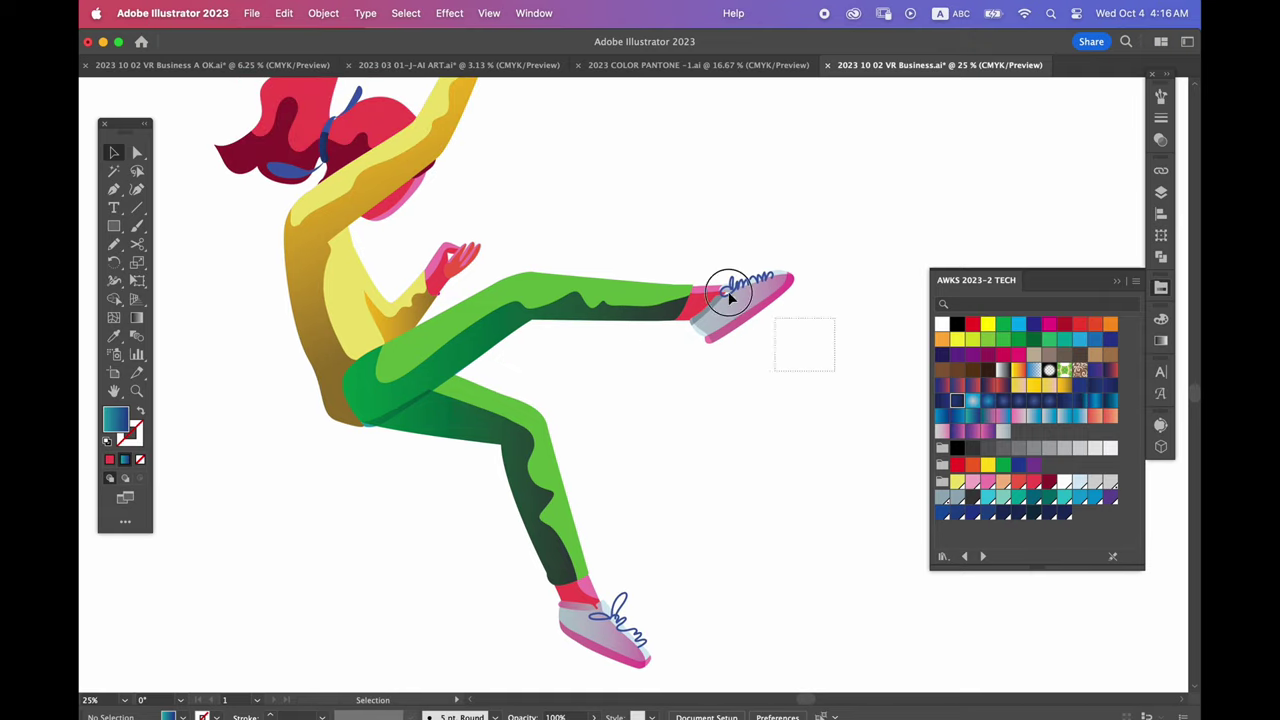
{"action": "left_click", "coordinate": [786, 503]}
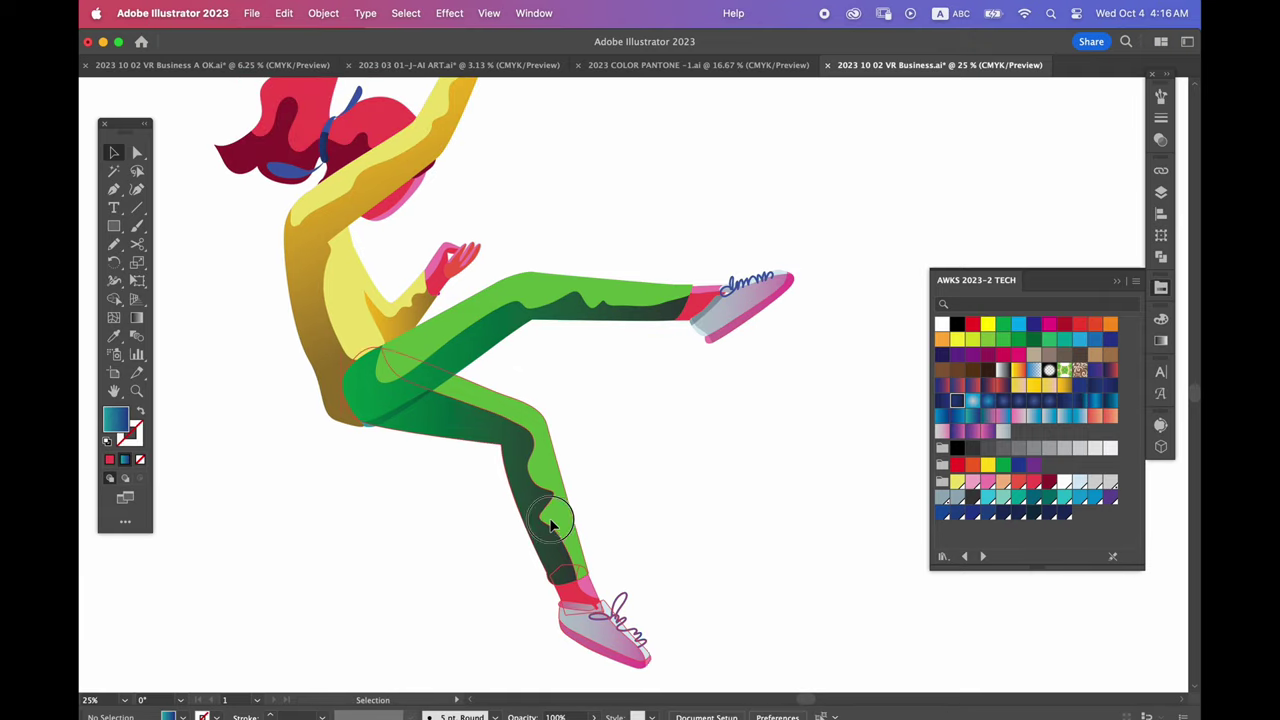
{"action": "key", "text": "a"}
{"action": "left_click", "coordinate": [550, 524]}
{"action": "key", "text": "v"}
{"action": "left_click", "coordinate": [711, 469]}
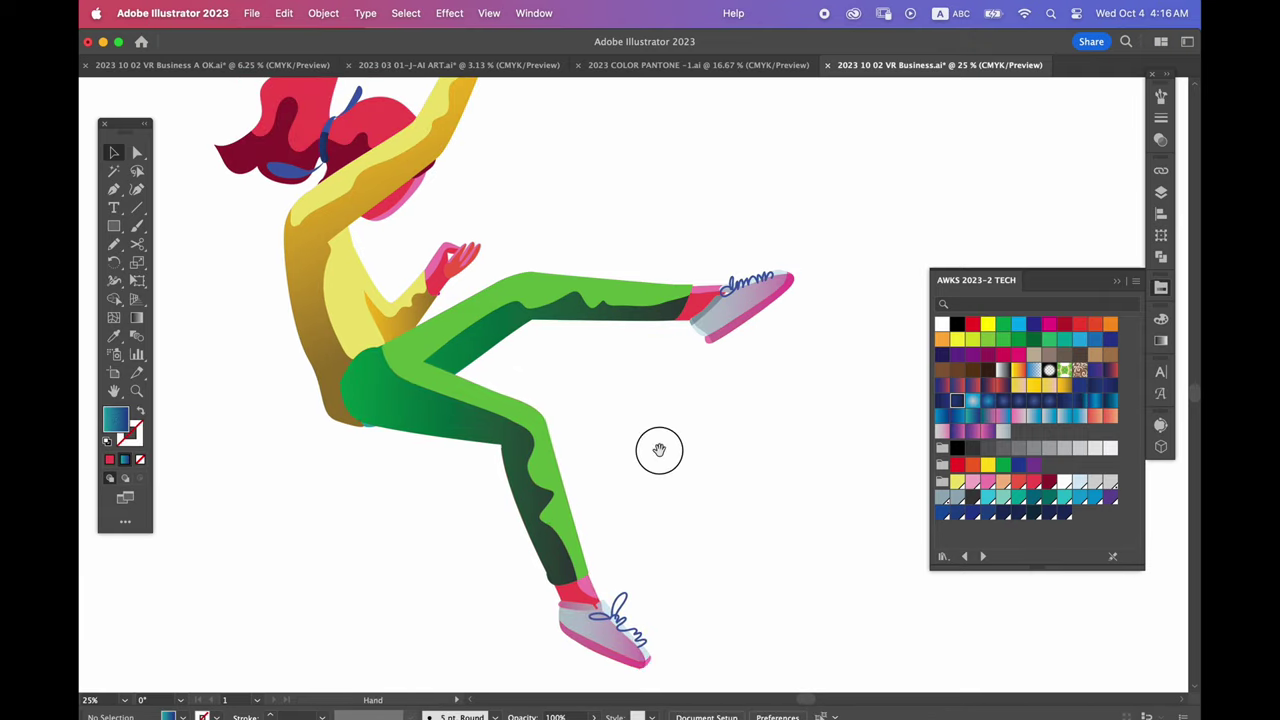
{"action": "left_click_drag", "start_coordinate": [660, 451], "coordinate": [634, 470]}
{"action": "key", "text": "super+minus"}
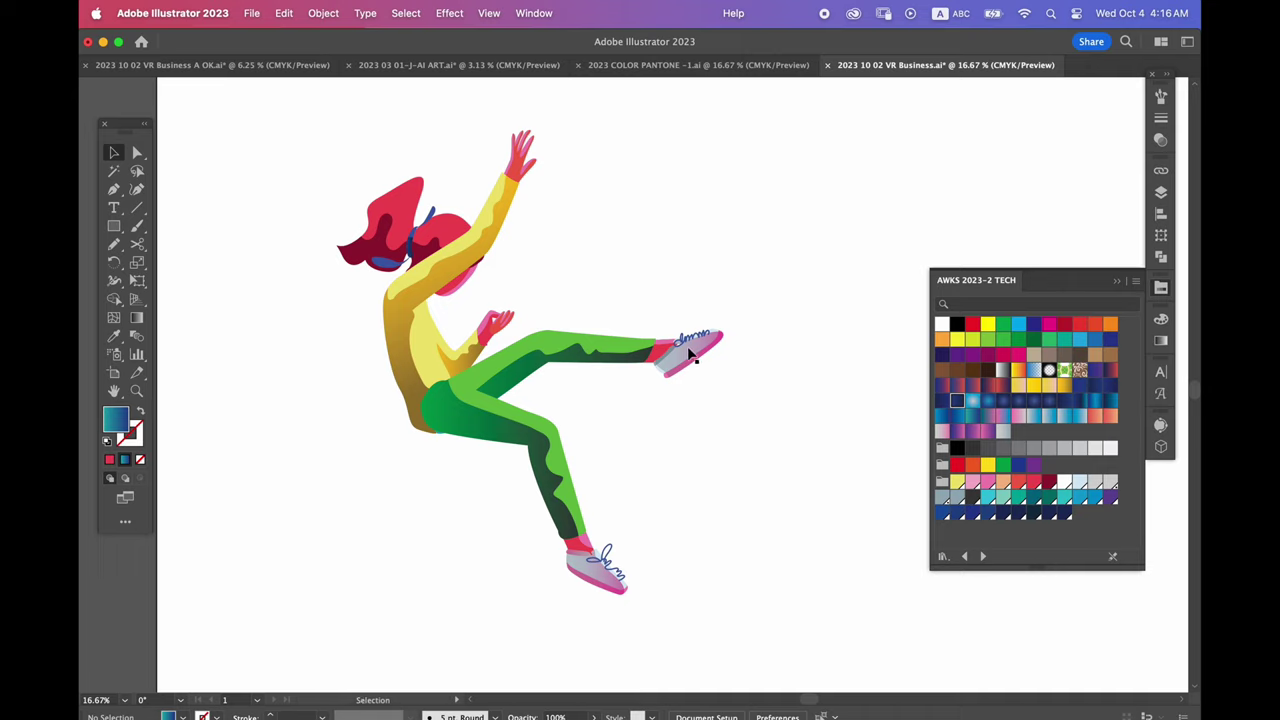
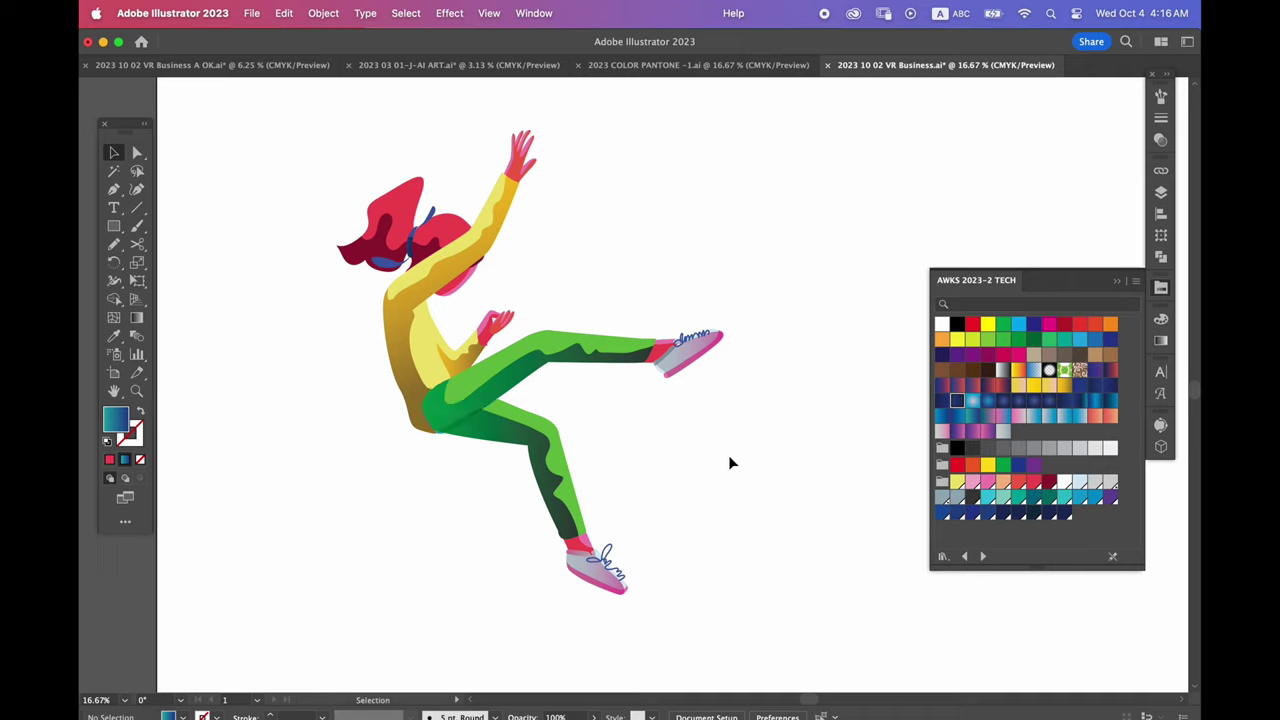
Zoom in close on the woman's head
{"action": "key", "text": "z"}
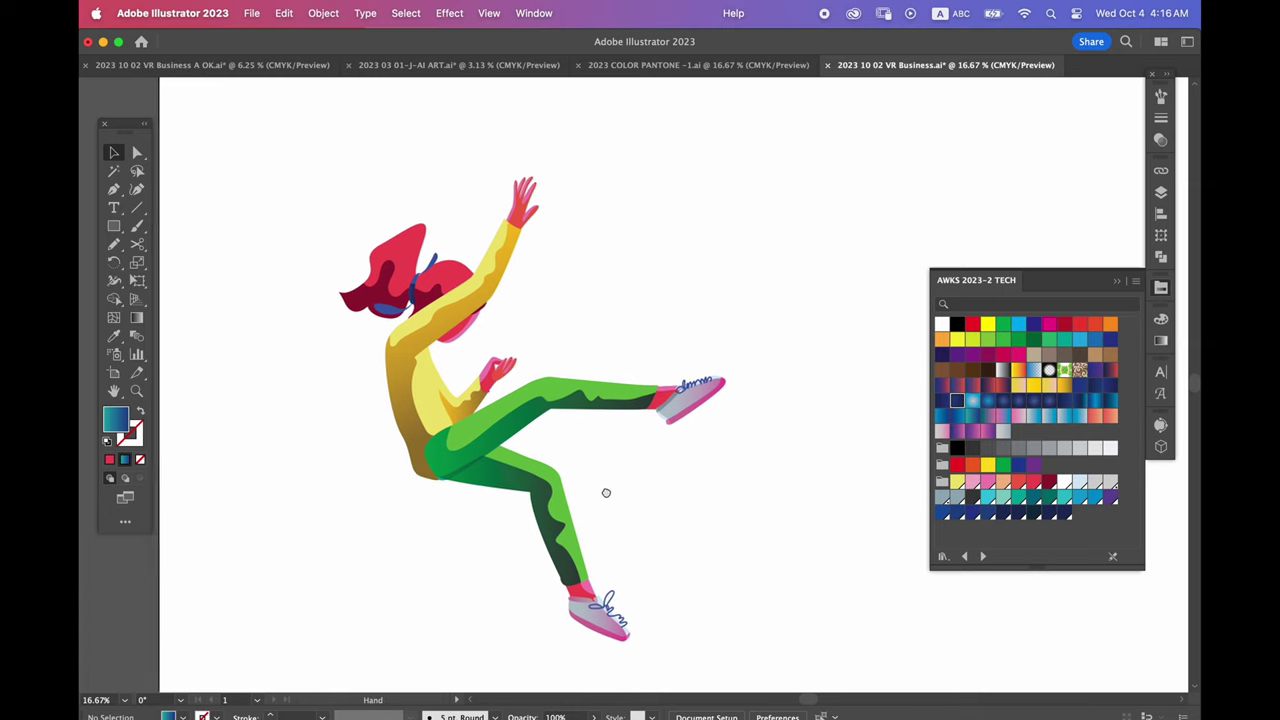
{"action": "left_click", "coordinate": [600, 443]}
{"action": "left_click", "coordinate": [570, 317]}
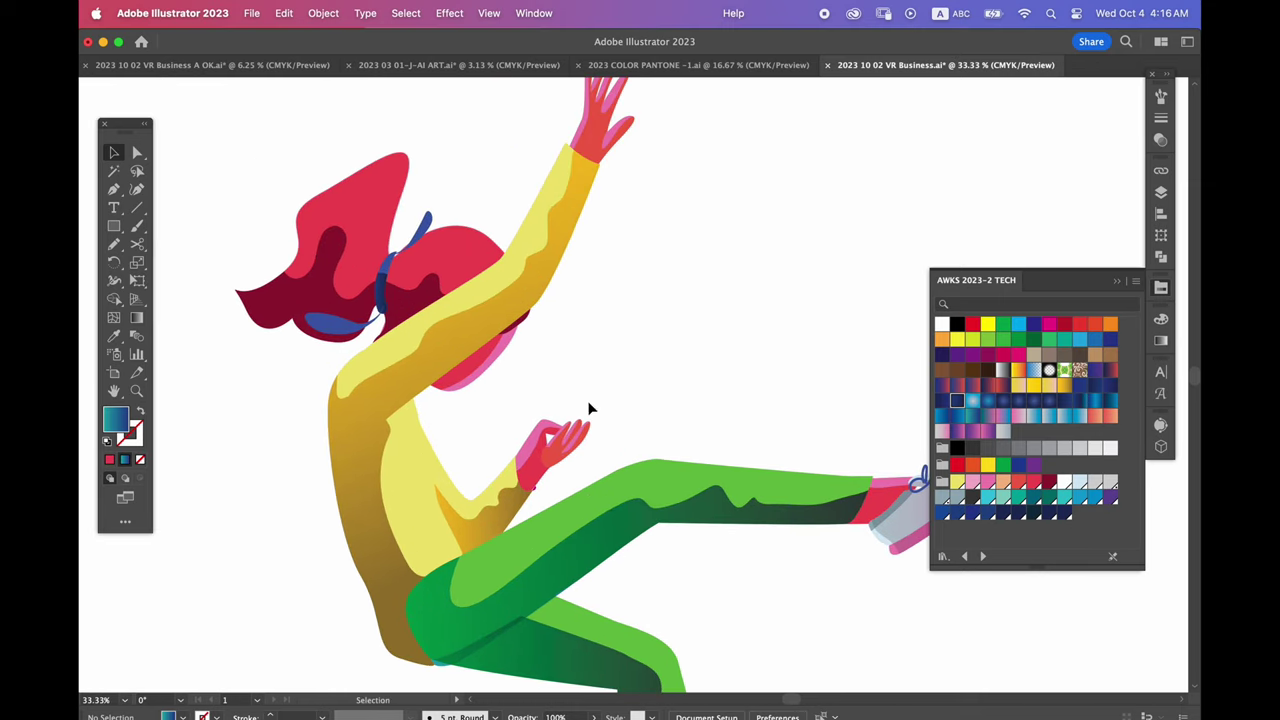
{"action": "scroll", "coordinate": [599, 403], "scroll_direction": "up", "scroll_amount": 2}
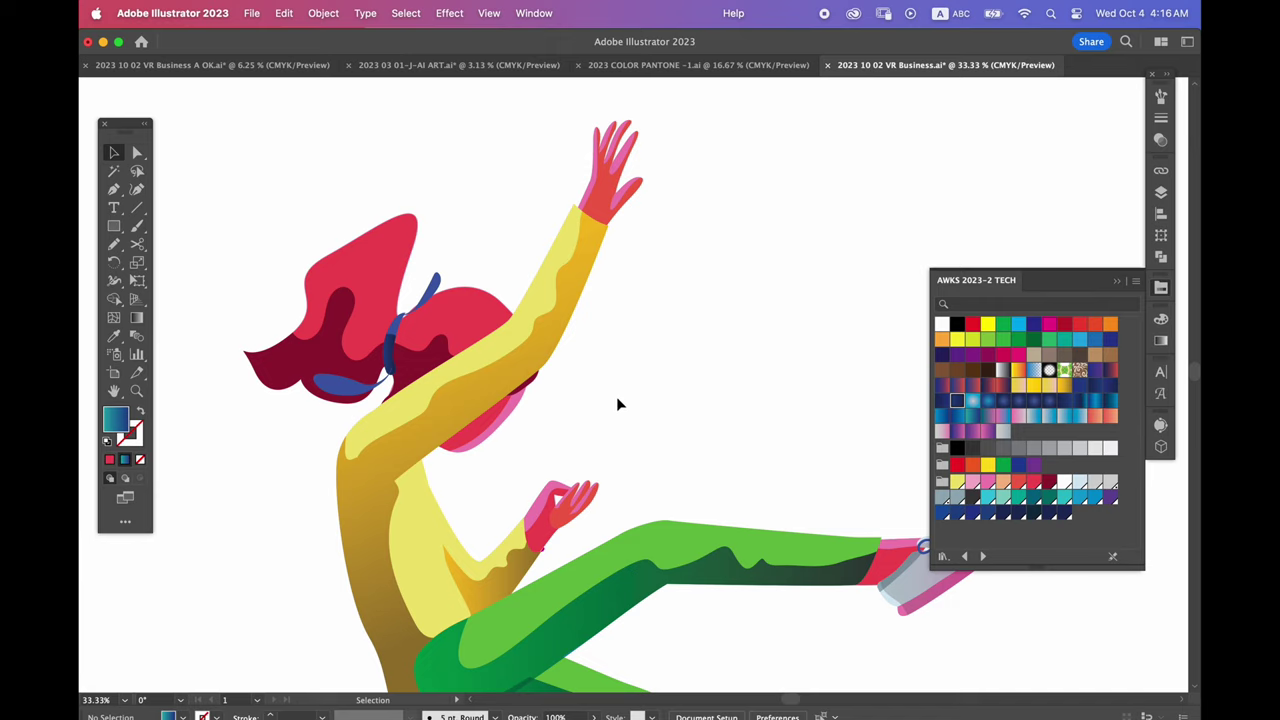
{"action": "key", "text": "b"}
{"action": "key", "text": "p"}
{"action": "key", "text": "ctrl+equal"}
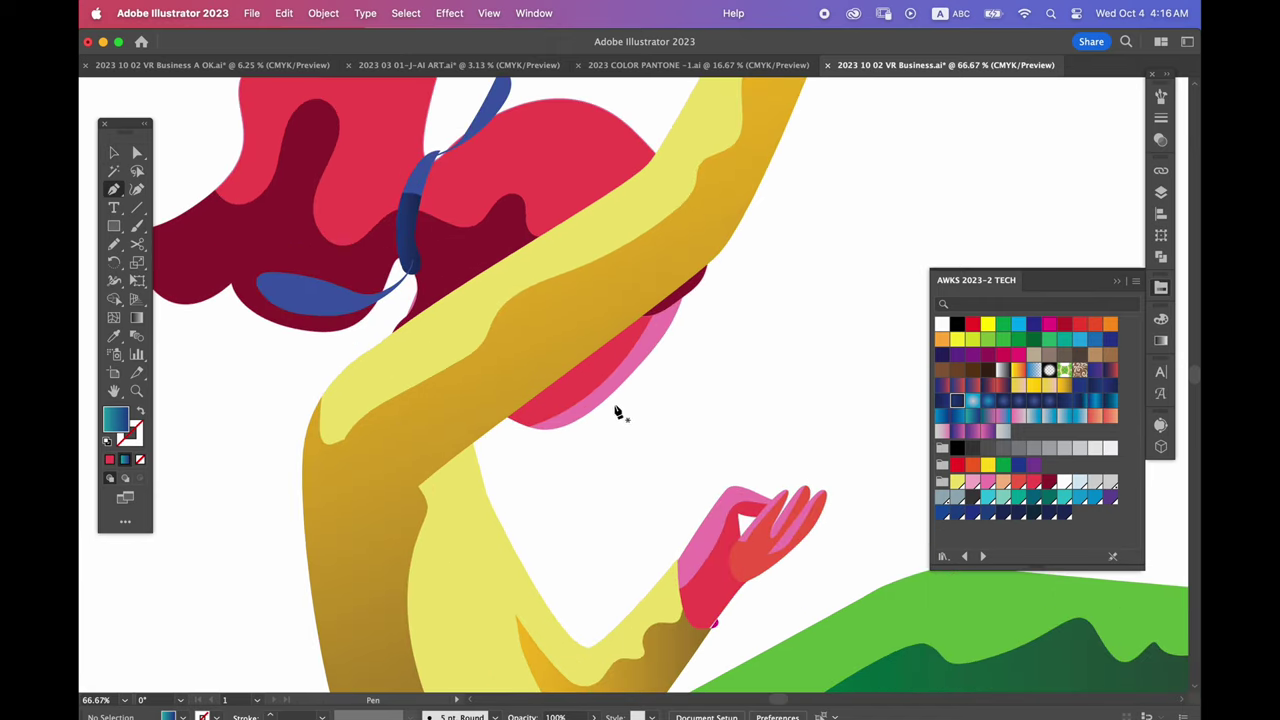
Draw a closed teal-to-blue gradient visor shape across the woman's eyes
{"action": "left_click", "coordinate": [466, 131]}
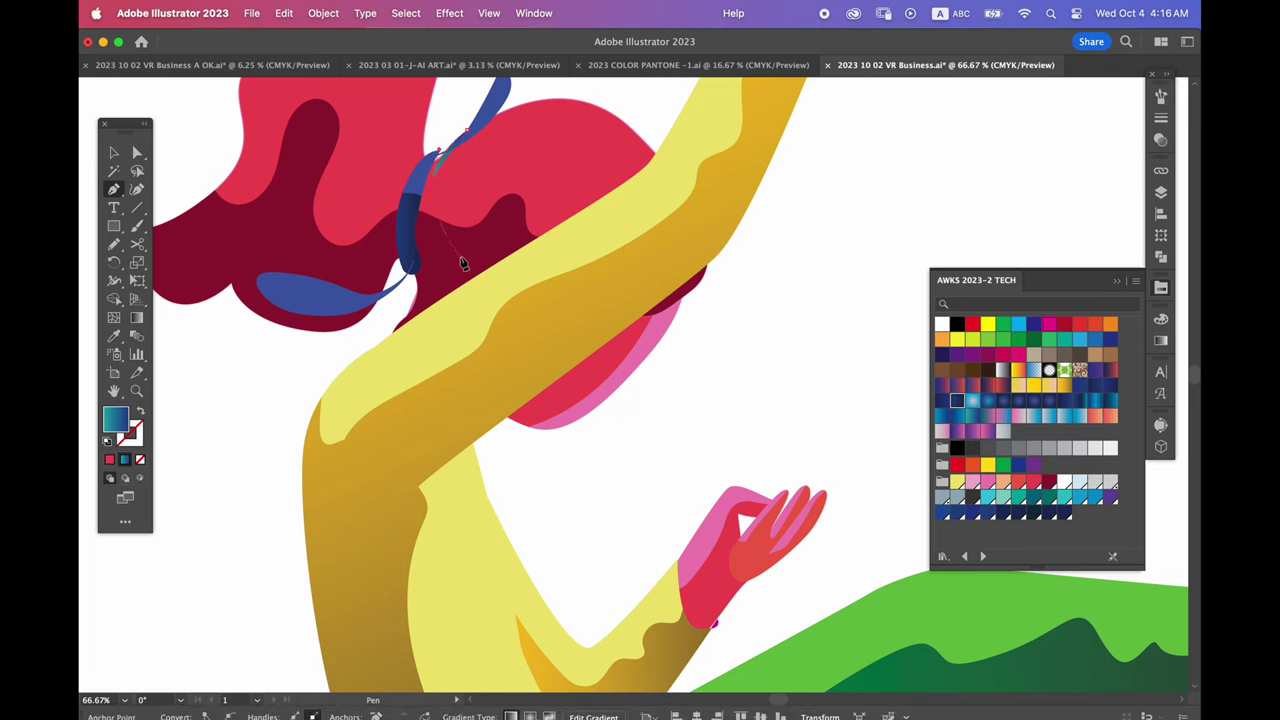
{"action": "left_click_drag", "start_coordinate": [461, 259], "coordinate": [614, 383]}
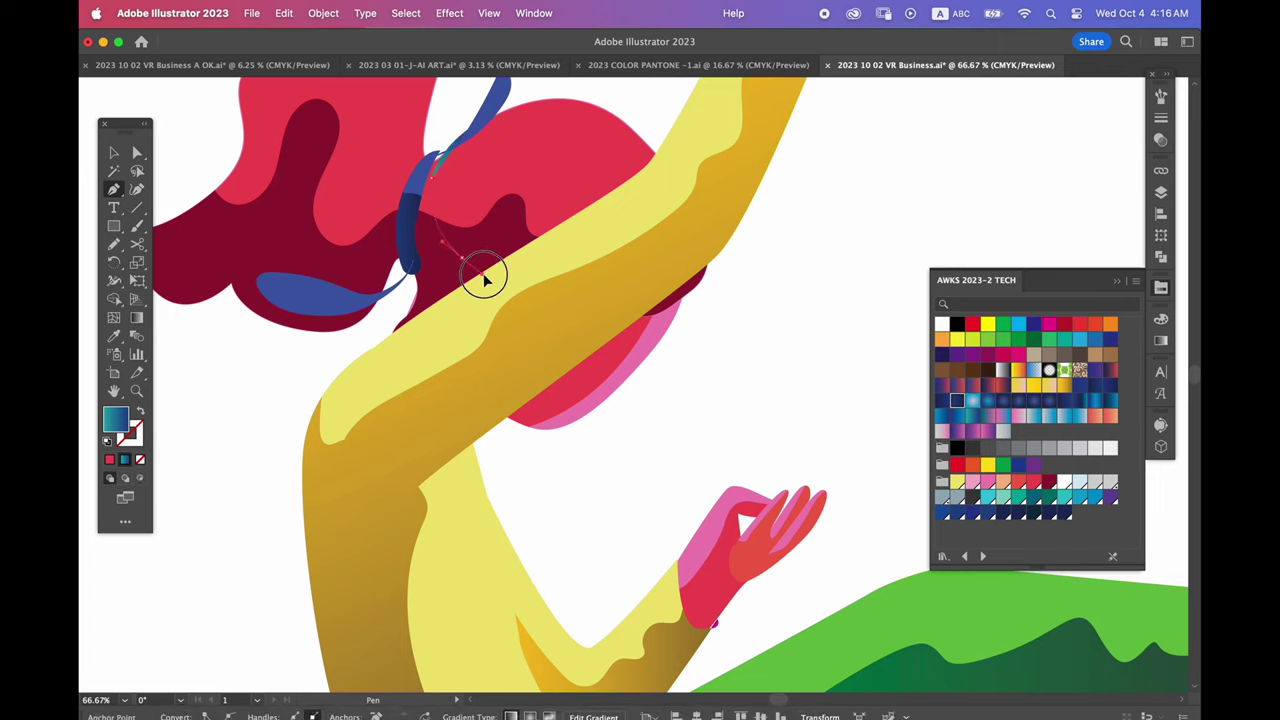
{"action": "left_click", "coordinate": [605, 388]}
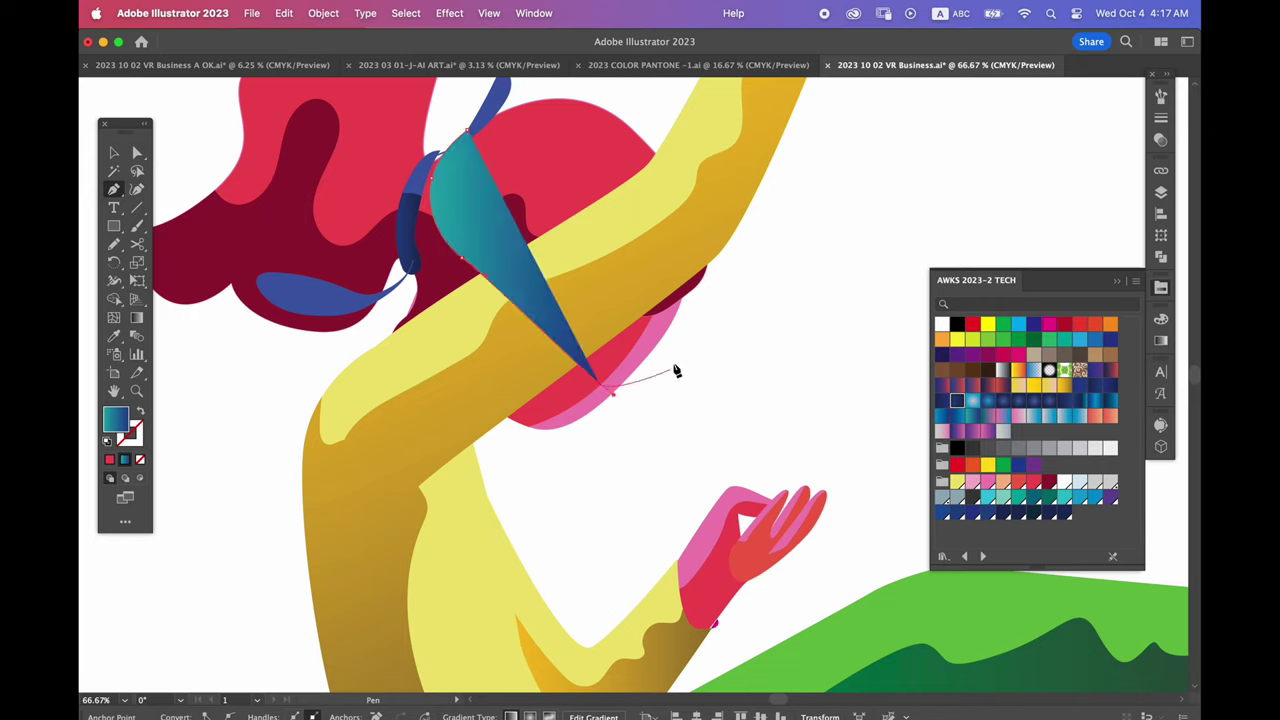
{"action": "left_click_drag", "start_coordinate": [676, 358], "coordinate": [704, 318]}
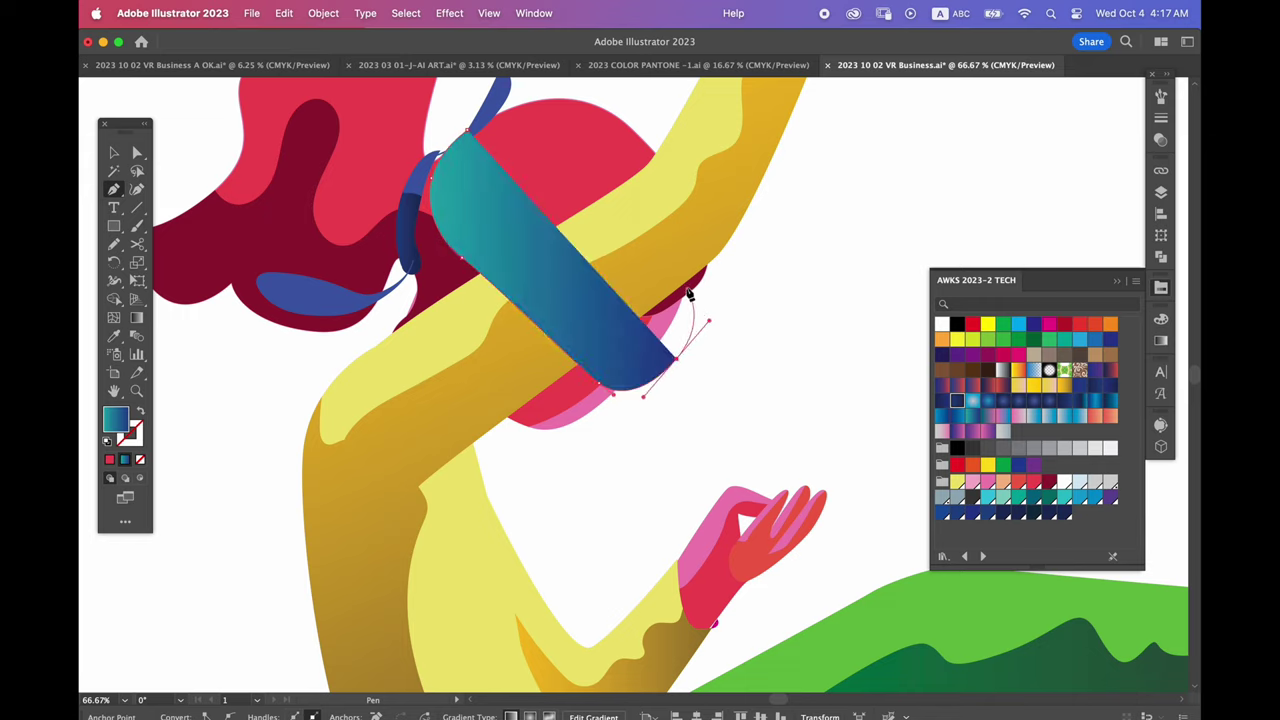
{"action": "left_click", "coordinate": [688, 287]}
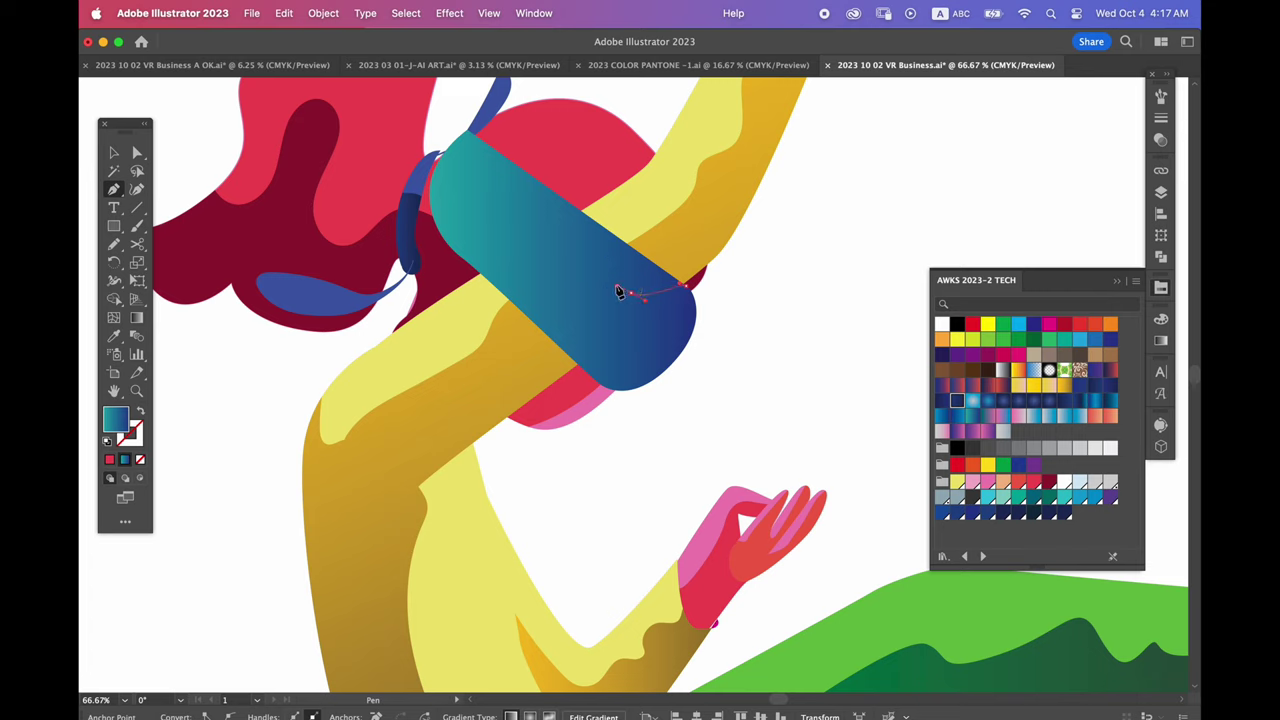
{"action": "left_click_drag", "start_coordinate": [623, 258], "coordinate": [599, 249]}
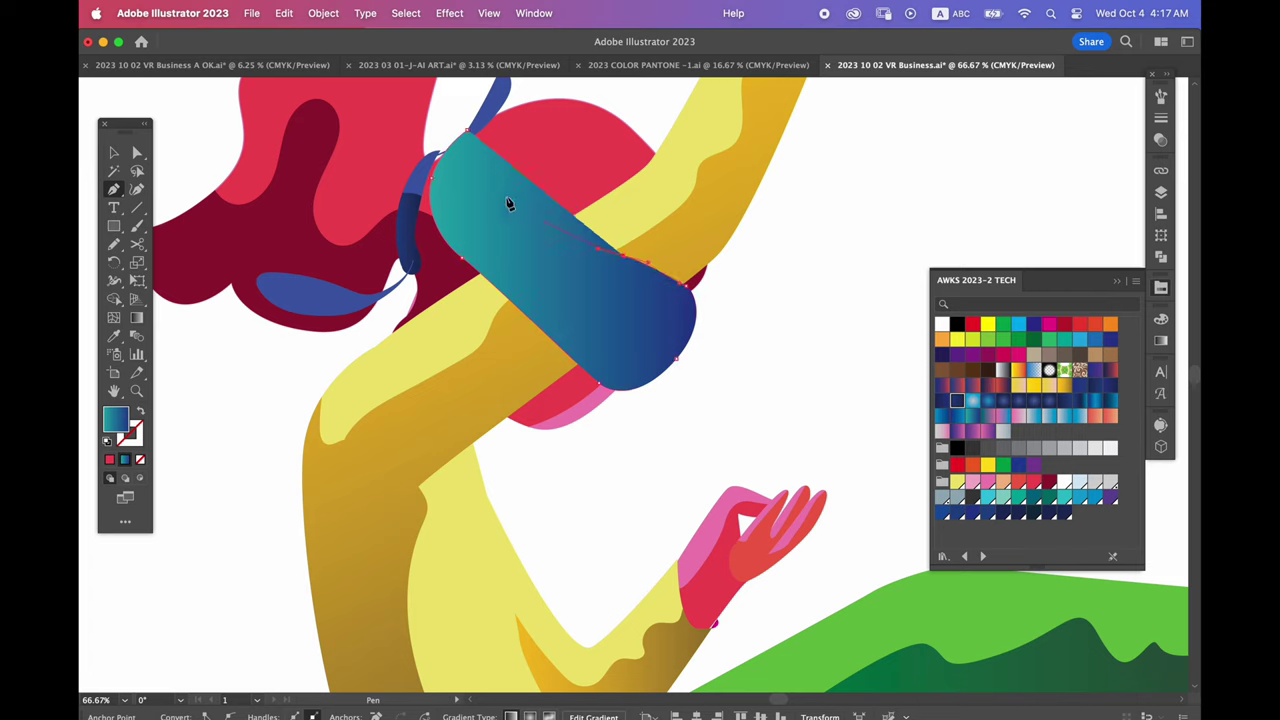
{"action": "left_click", "coordinate": [470, 129]}
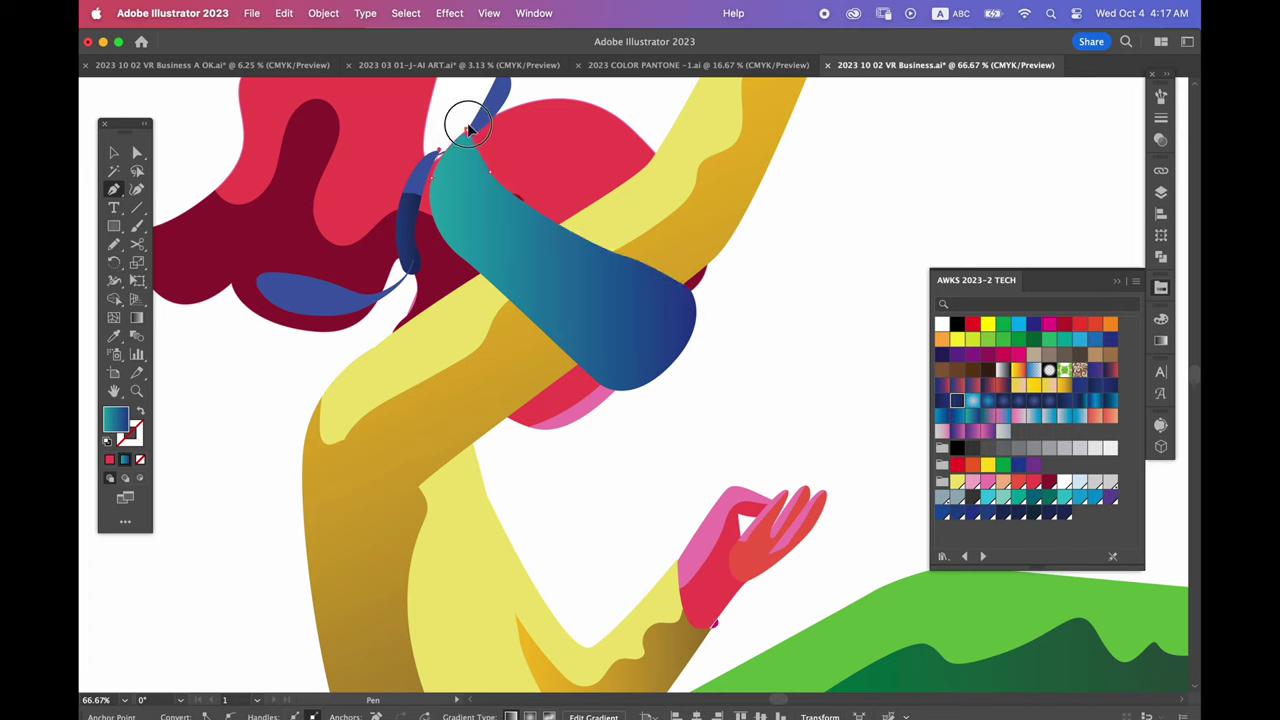
{"action": "key", "text": "super+shift+a"}
Bring the yellow arm in front of the headset
{"action": "key", "text": "v"}
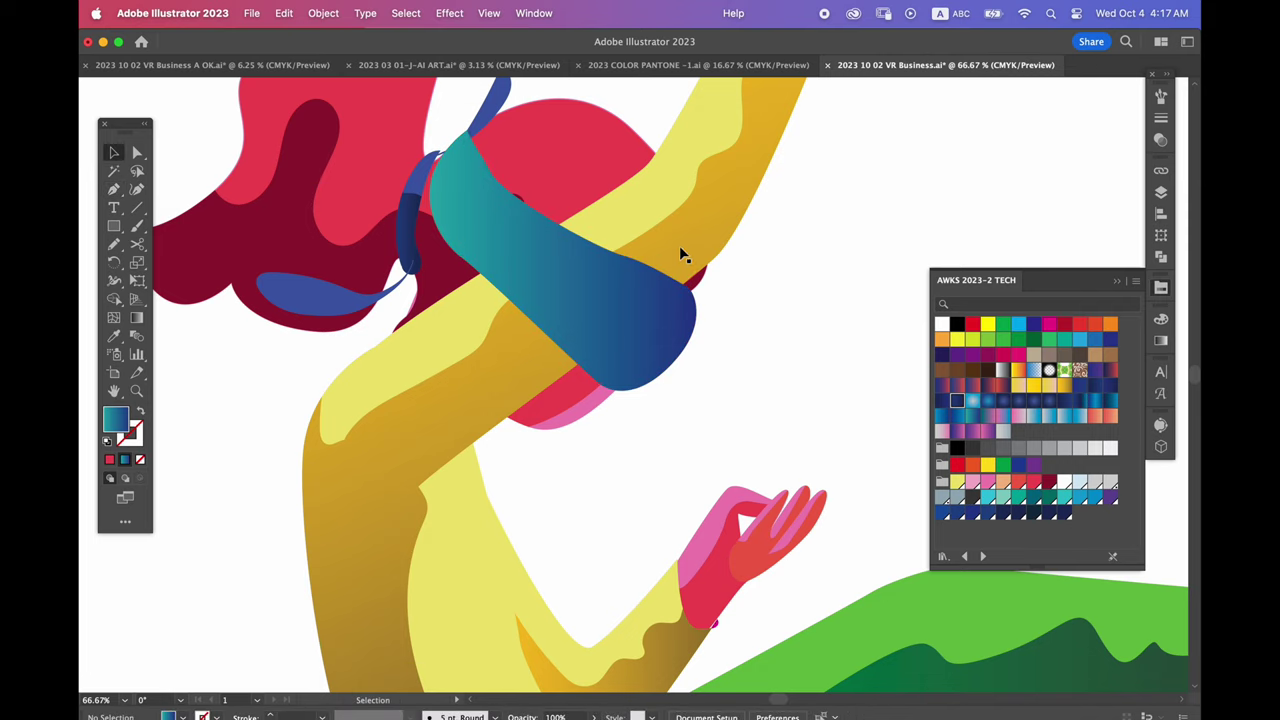
{"action": "left_click", "coordinate": [673, 249]}
{"action": "key", "text": "super+shift+bracketright"}
{"action": "key", "text": "super+shift+a"}
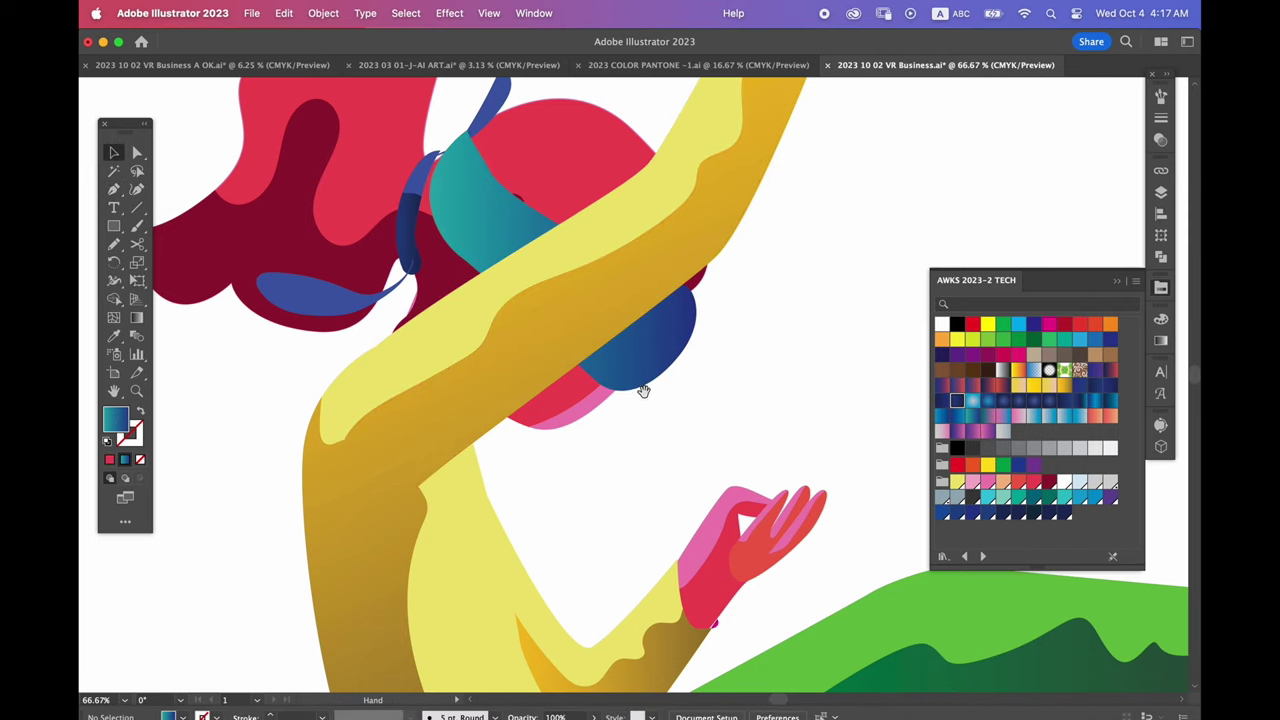
Draw a closed inner lens shape over the visor's exposed end
{"action": "left_click", "coordinate": [643, 383]}
{"action": "left_click", "coordinate": [643, 383]}
{"action": "key", "text": "p"}
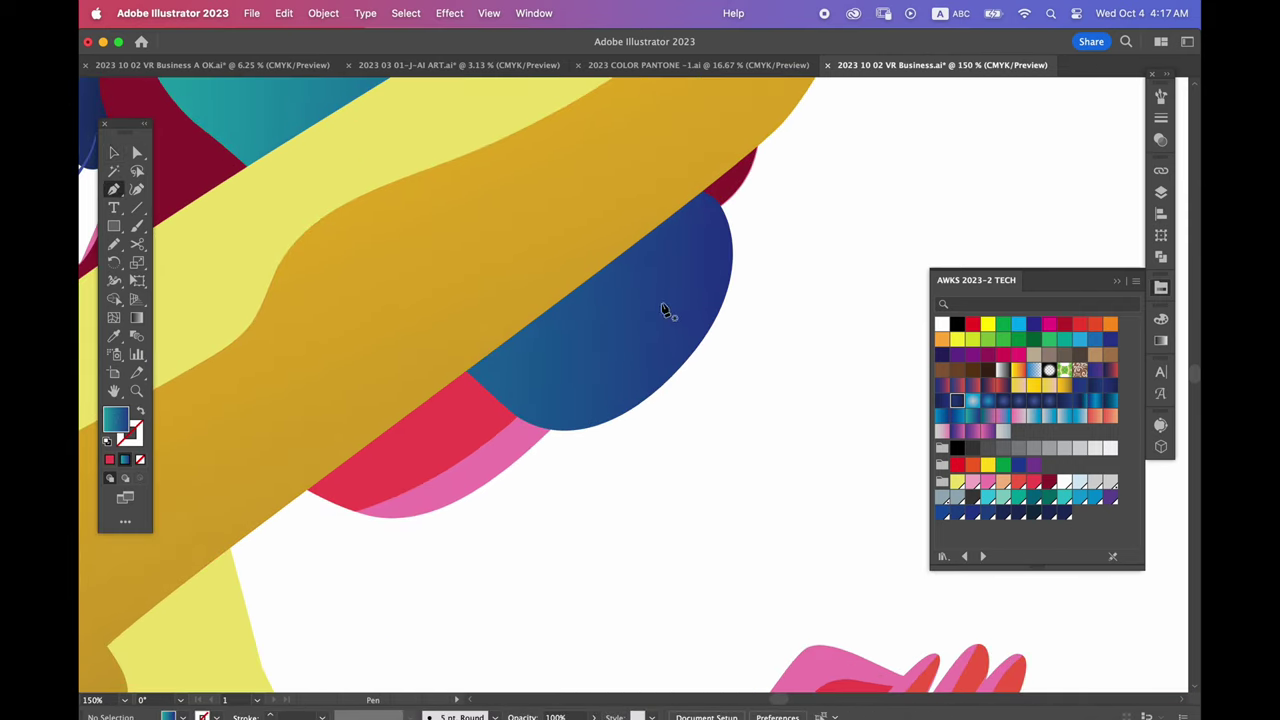
{"action": "left_click", "coordinate": [630, 158]}
{"action": "left_click_drag", "start_coordinate": [700, 282], "coordinate": [680, 316]}
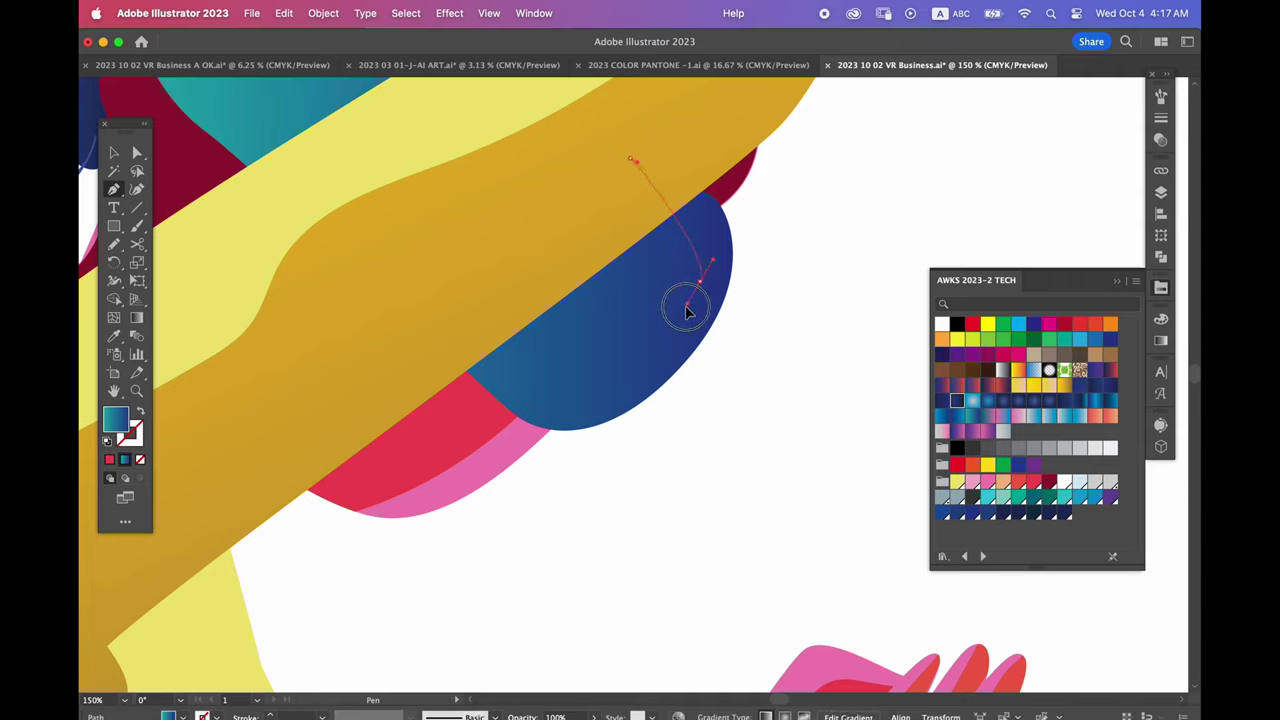
{"action": "left_click_drag", "start_coordinate": [577, 397], "coordinate": [543, 402]}
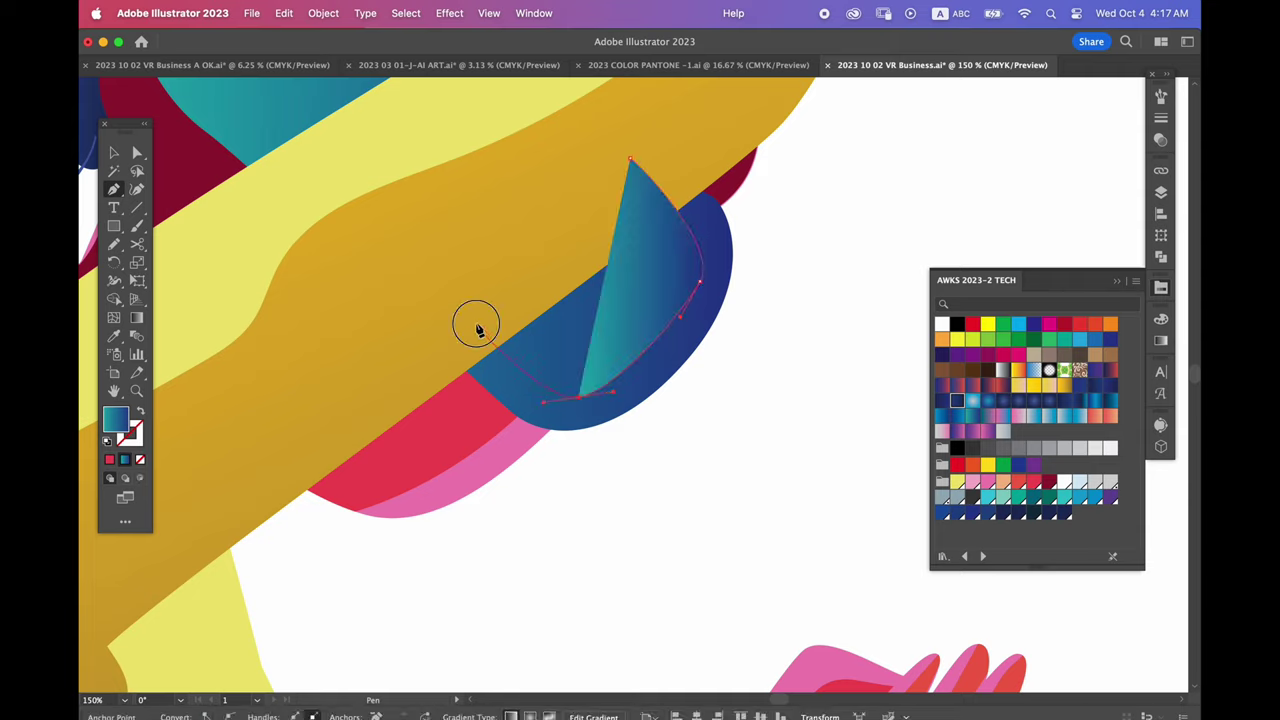
{"action": "left_click_drag", "start_coordinate": [476, 321], "coordinate": [459, 316]}
{"action": "left_click", "coordinate": [630, 159]}
{"action": "left_click_drag", "start_coordinate": [629, 158], "coordinate": [694, 149]}
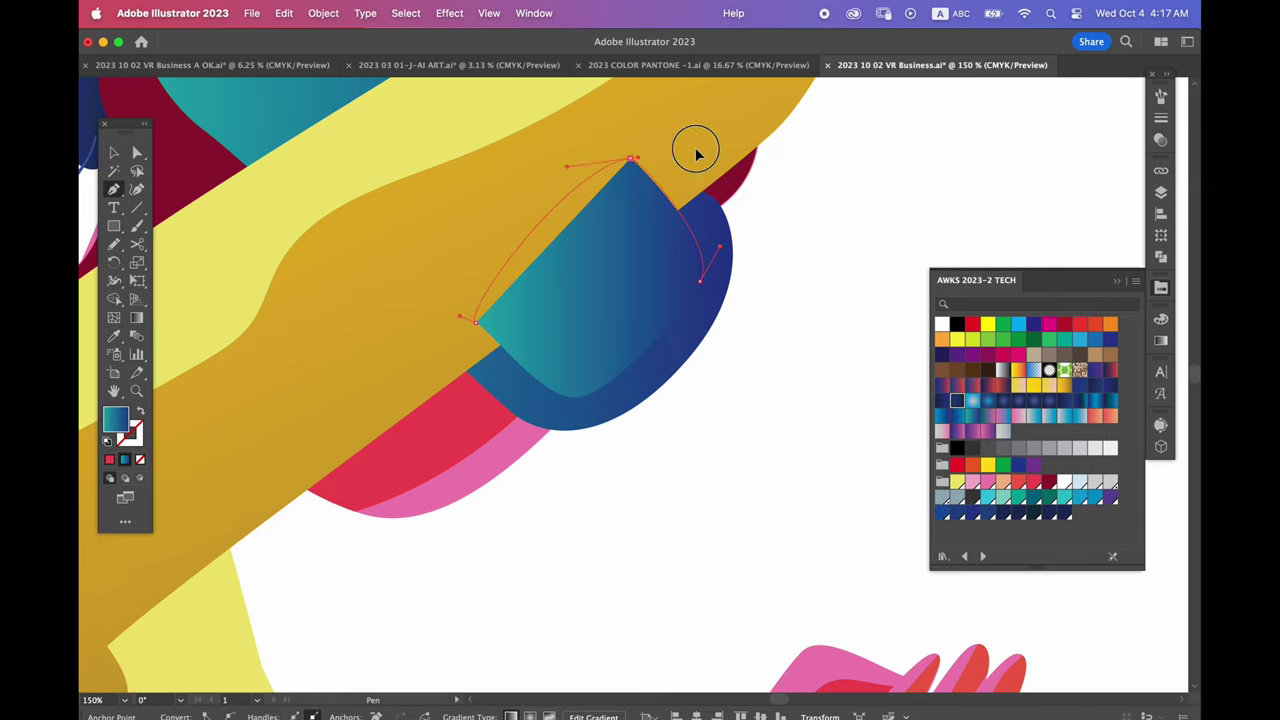
{"action": "key", "text": "a"}
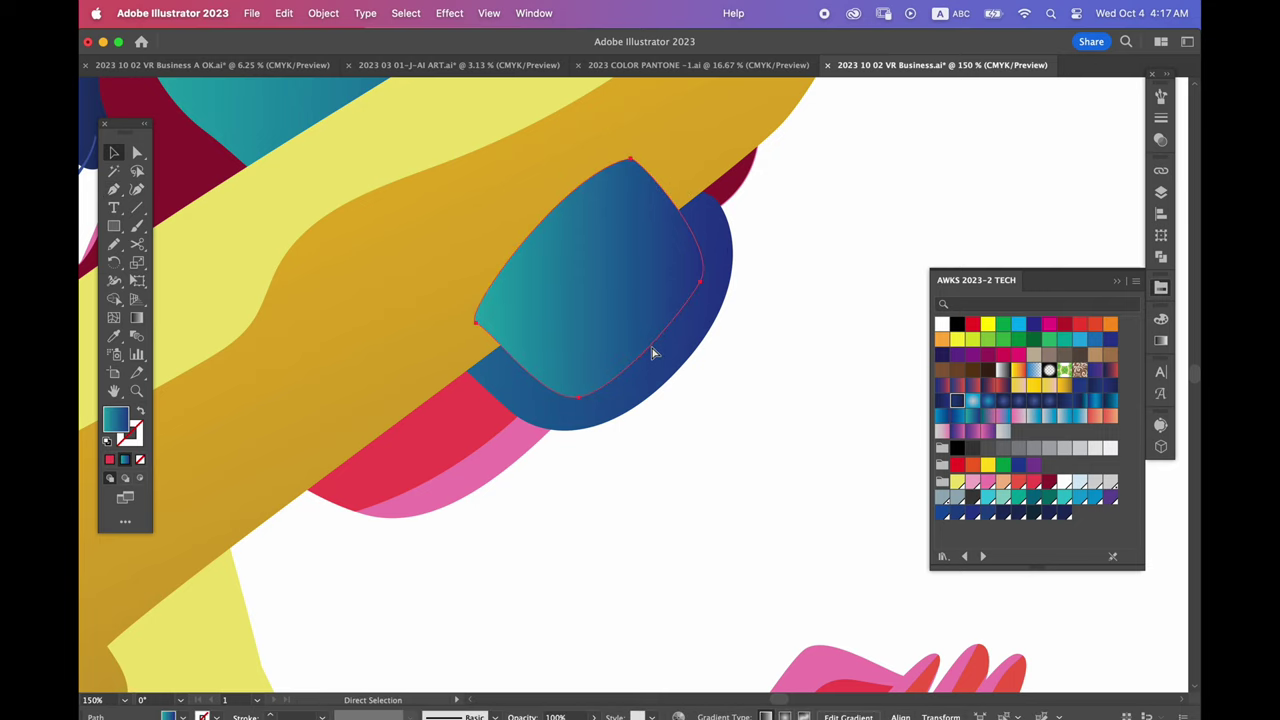
{"action": "key", "text": "v"}
Try deleting the lens region with Shape Builder, undo it, and apply the light-blue gradient swatch
{"action": "left_click", "coordinate": [717, 277], "text": "shift"}
{"action": "key", "text": "shift+m"}
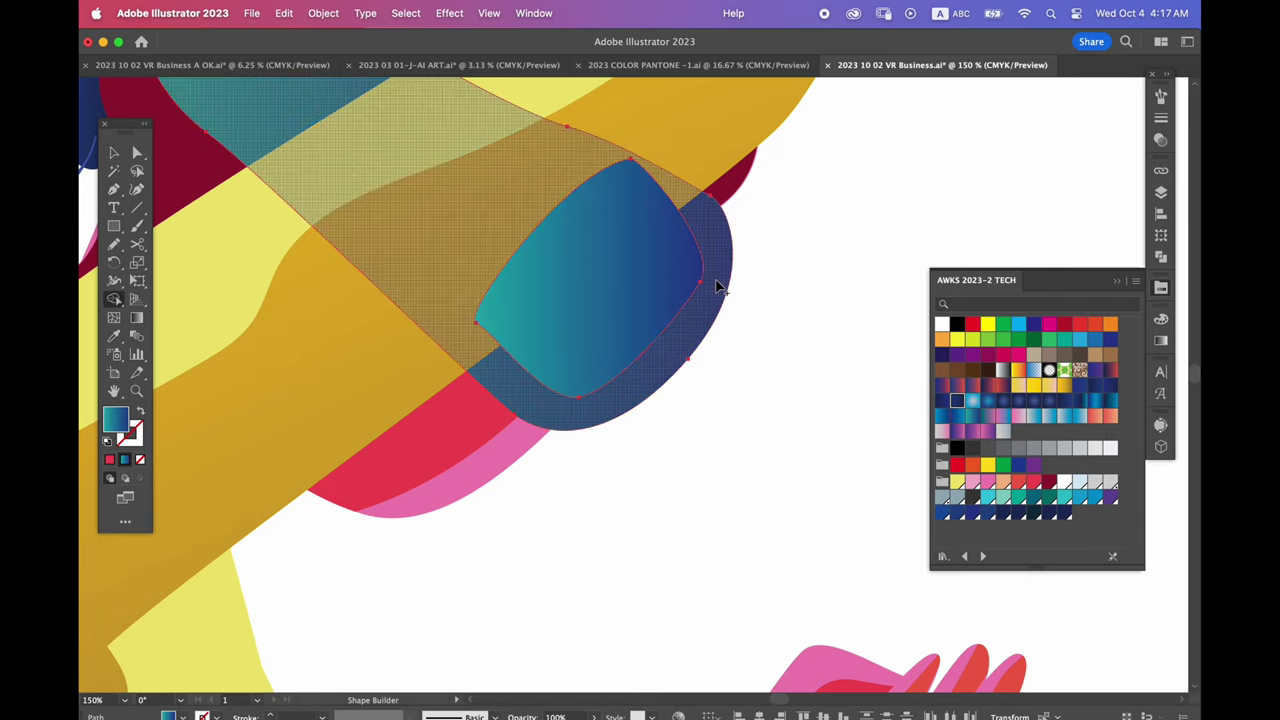
{"action": "left_click", "coordinate": [575, 315], "text": "alt"}
{"action": "key", "text": "a"}
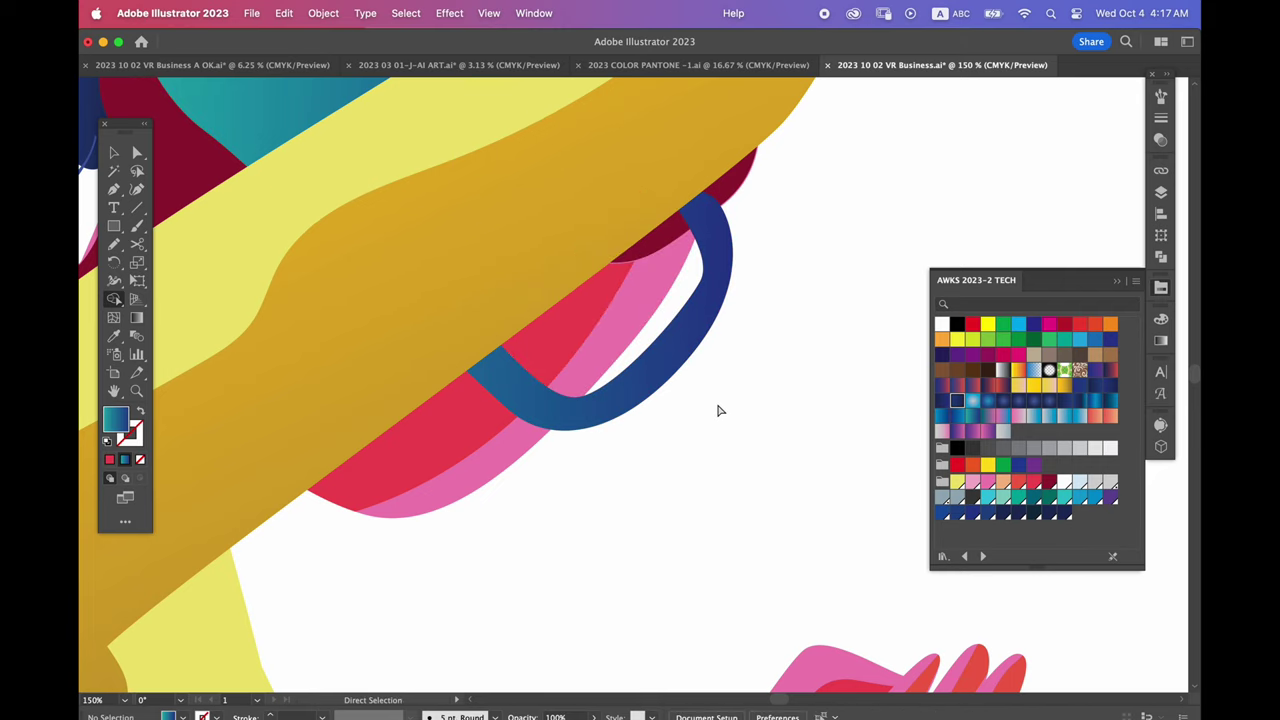
{"action": "key", "text": "super+z"}
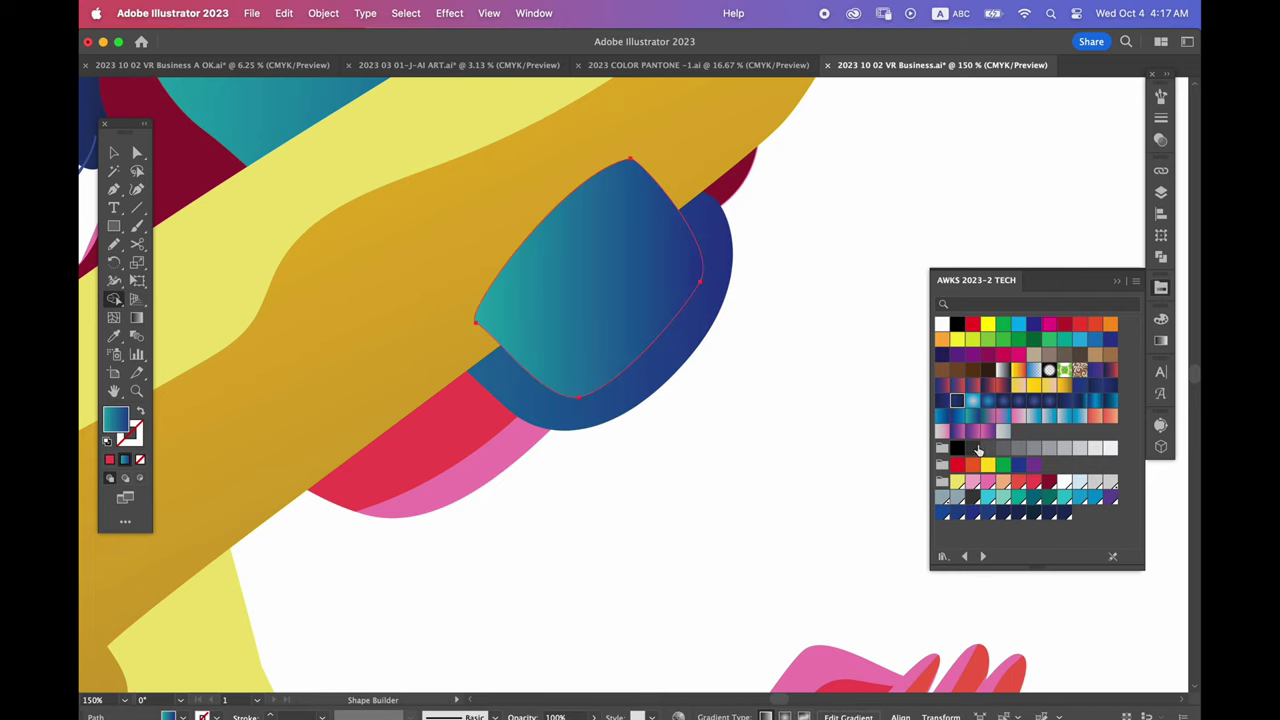
{"action": "left_click", "coordinate": [1034, 372]}
{"action": "key", "text": "v"}
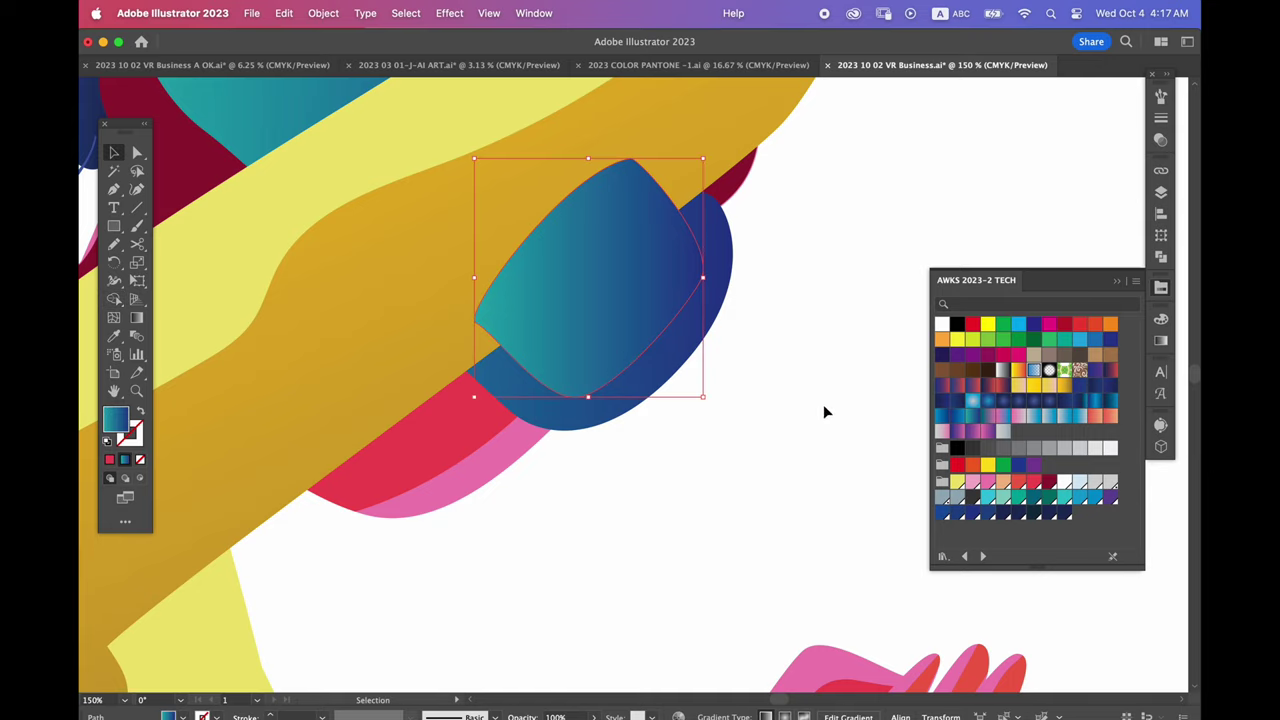
Fill the lens with the light-blue-to-pink gradient and keep the yellow arm in front
{"action": "left_click", "coordinate": [1035, 371]}
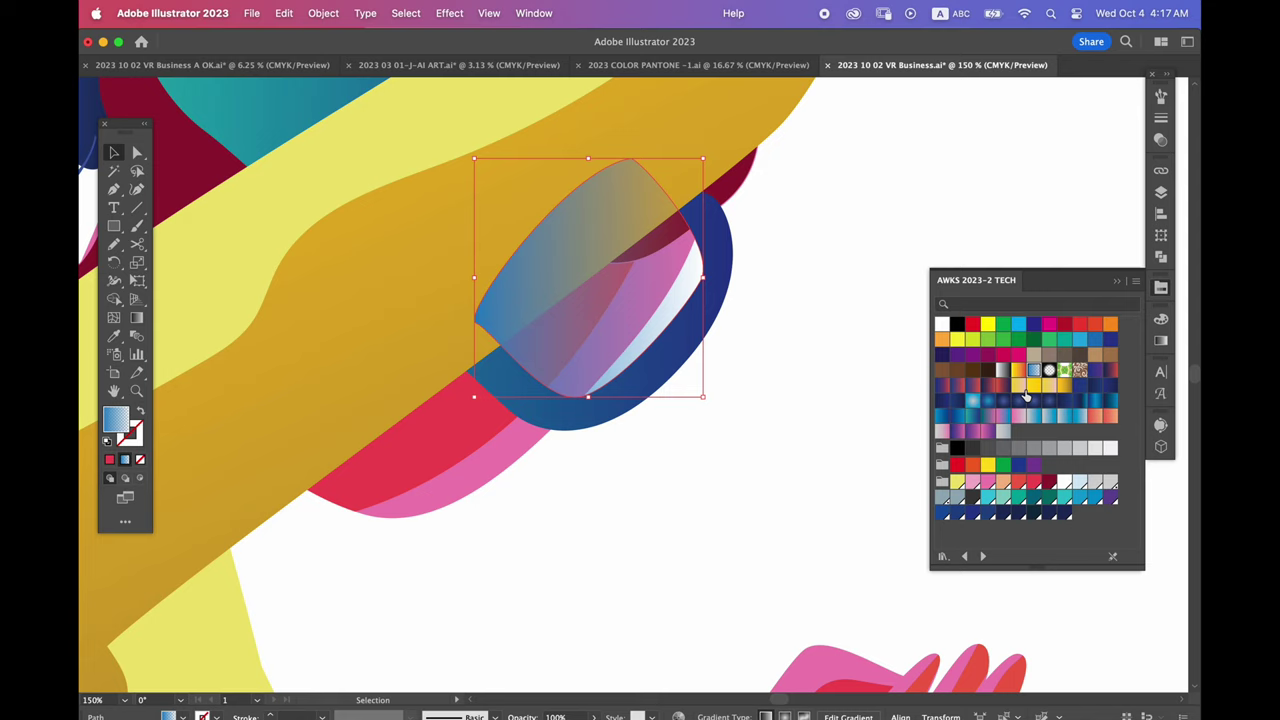
{"action": "left_click", "coordinate": [763, 432]}
{"action": "scroll", "coordinate": [700, 410], "scroll_direction": "up", "scroll_amount": 3}
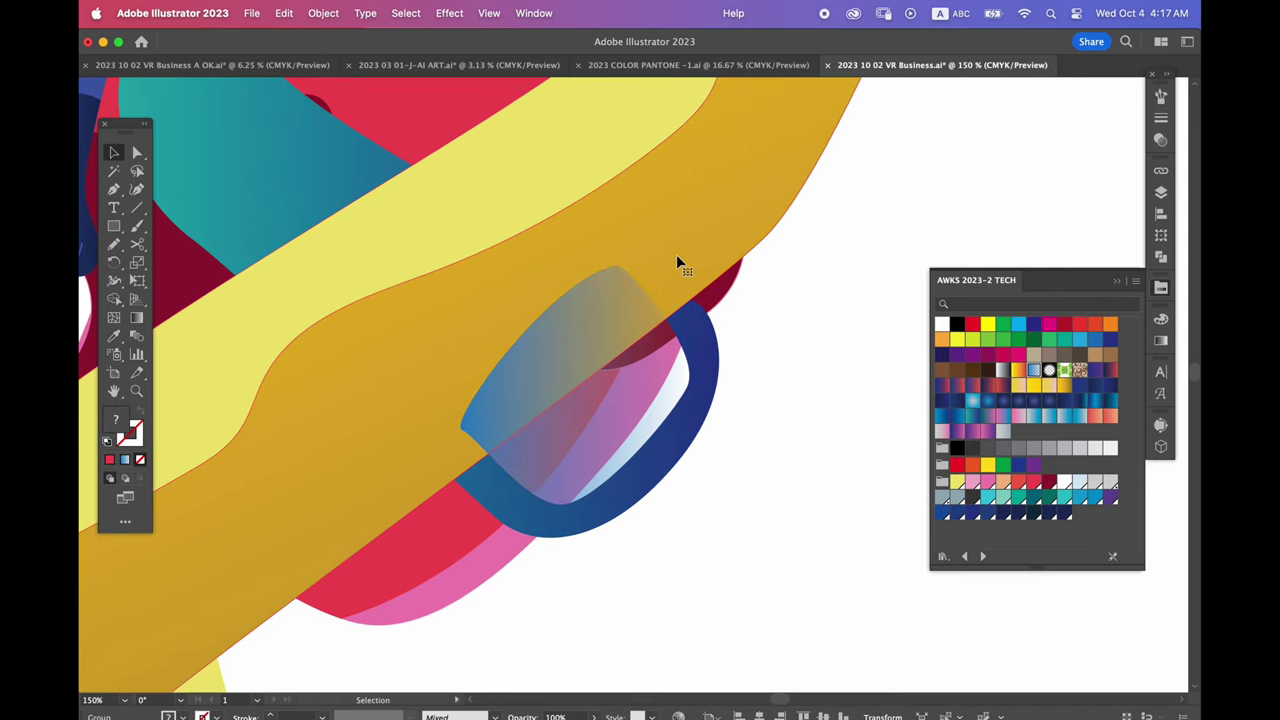
{"action": "key", "text": "ctrl+shift+bracketright"}
{"action": "left_click", "coordinate": [729, 495]}
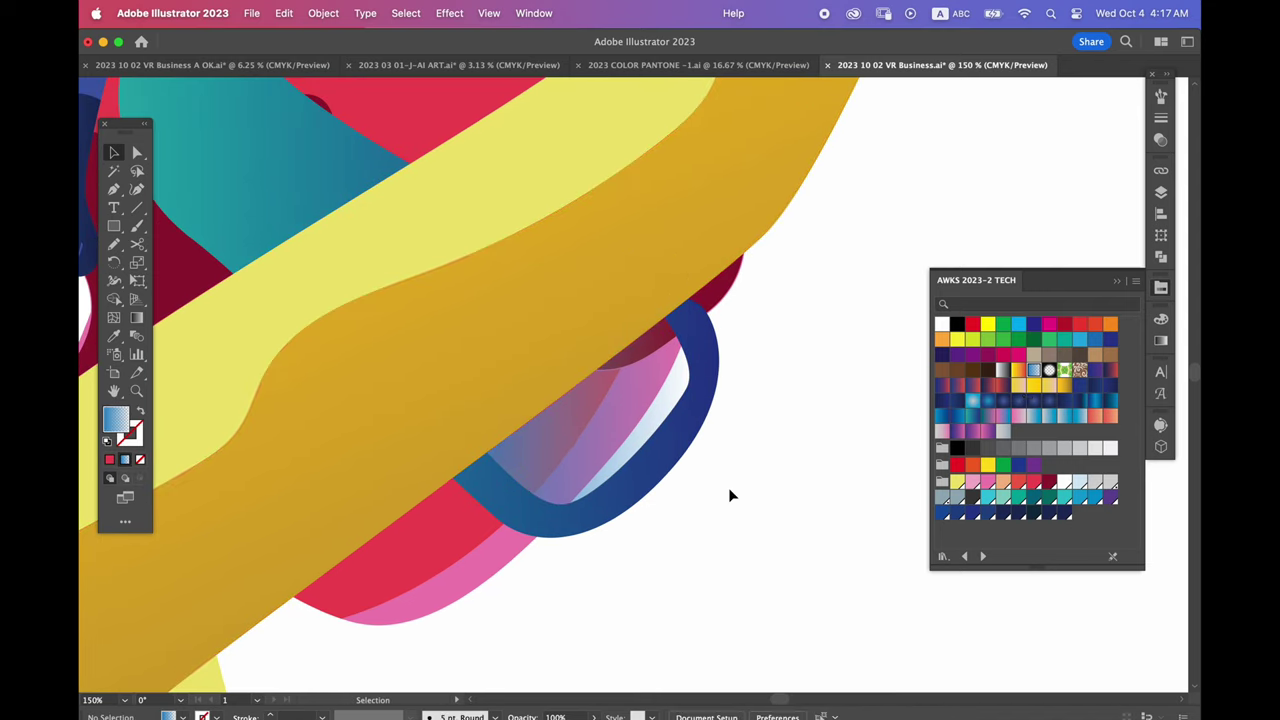
{"action": "scroll", "coordinate": [728, 495], "scroll_direction": "down", "scroll_amount": 4}
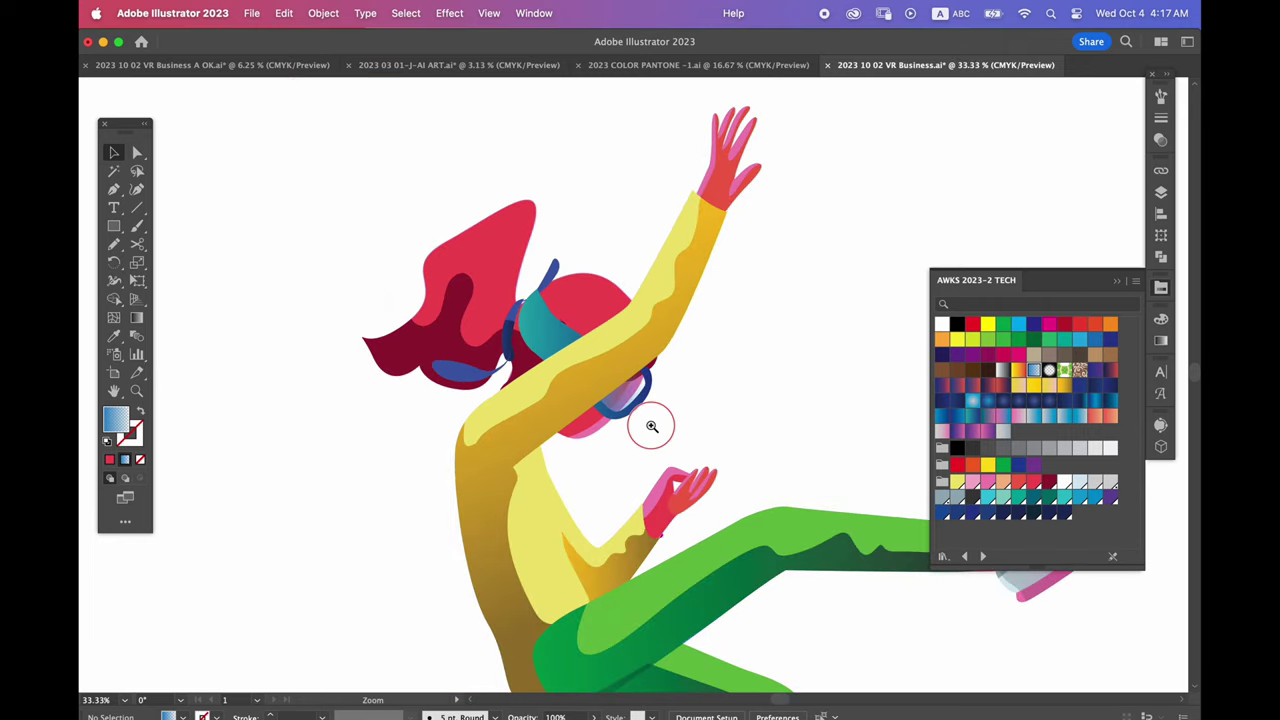
{"action": "scroll", "coordinate": [651, 426], "scroll_direction": "up", "scroll_amount": 4}
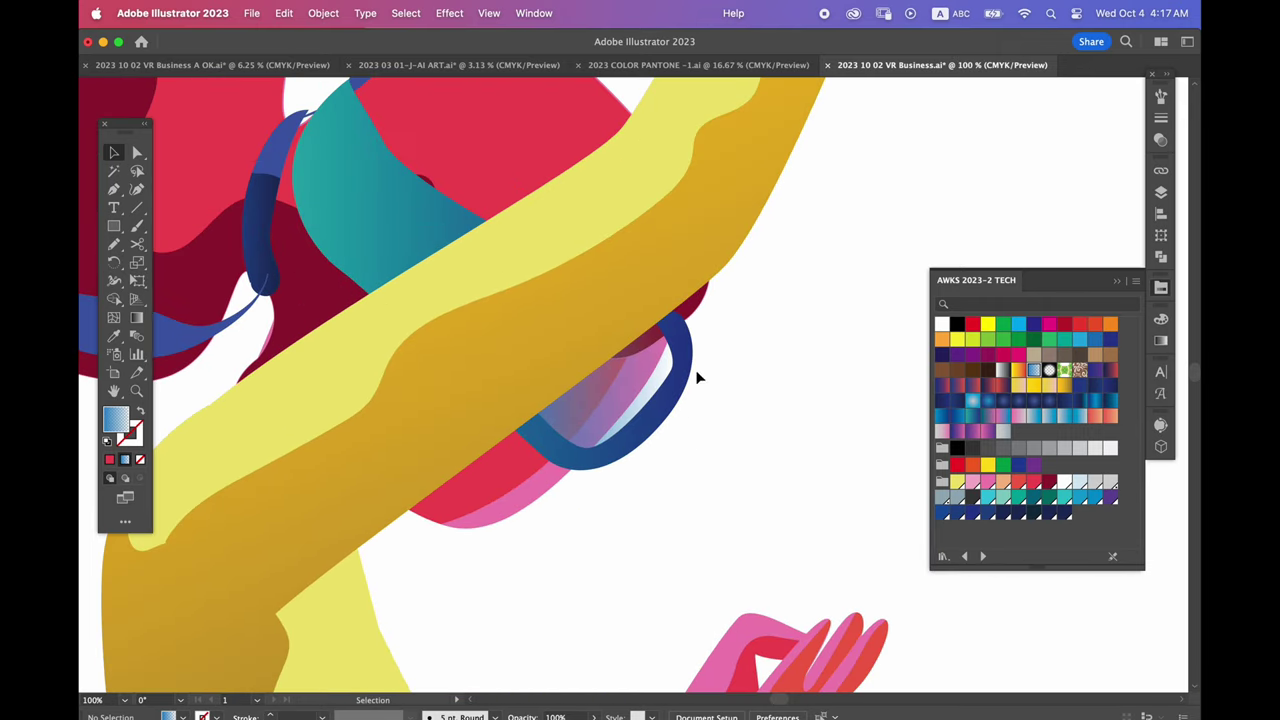
Raise an anchor on the crimson head outline to reshape its top curve
{"action": "key", "text": "a"}
{"action": "left_click", "coordinate": [706, 366]}
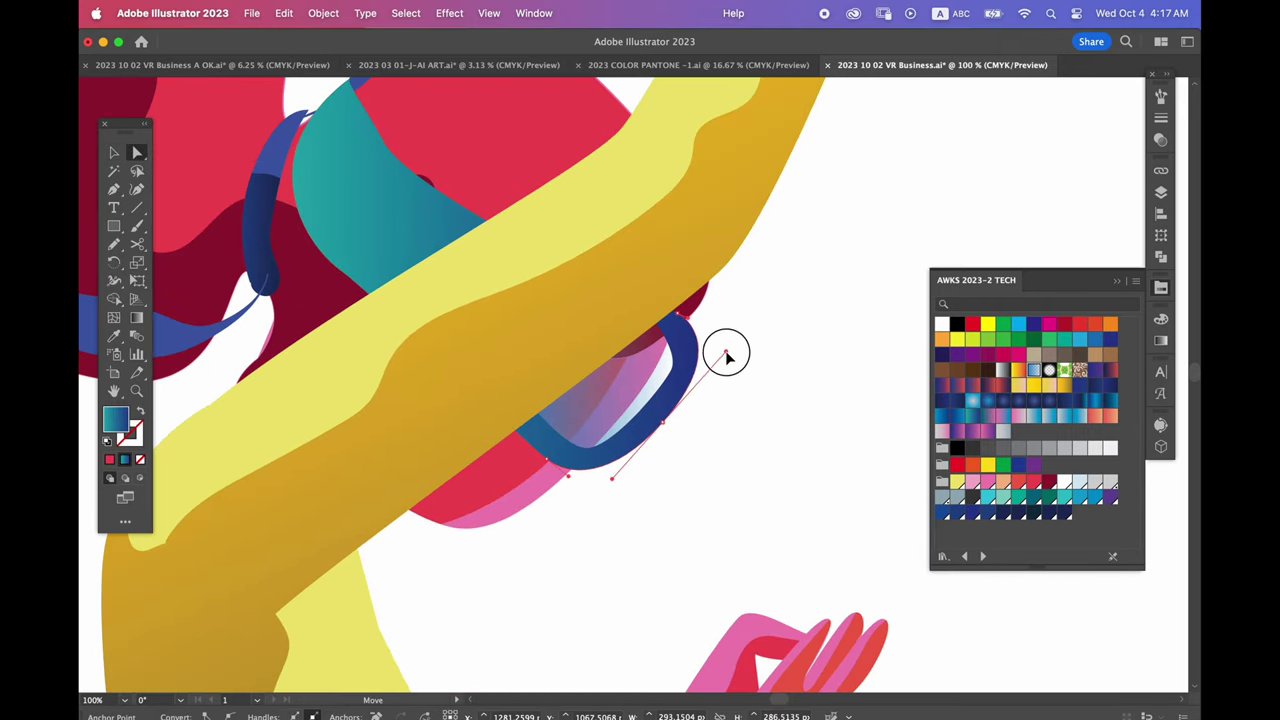
{"action": "left_click", "coordinate": [683, 318]}
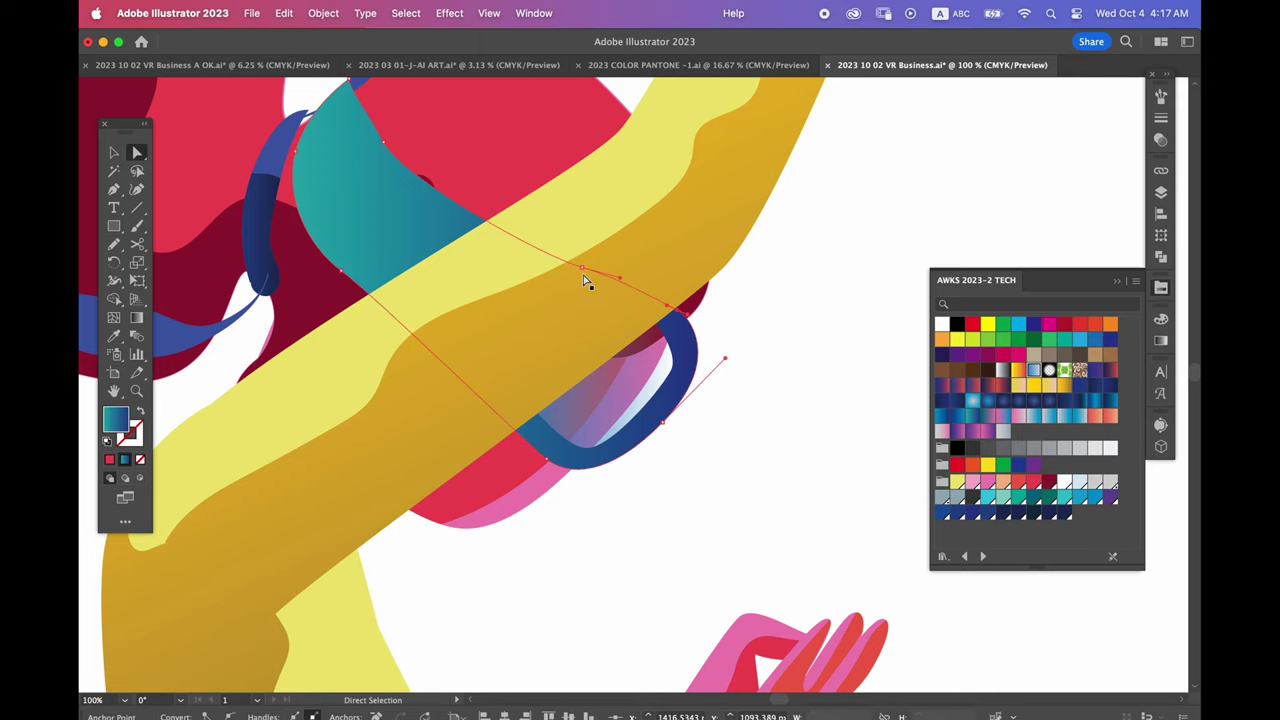
{"action": "left_click_drag", "start_coordinate": [581, 267], "coordinate": [581, 258]}
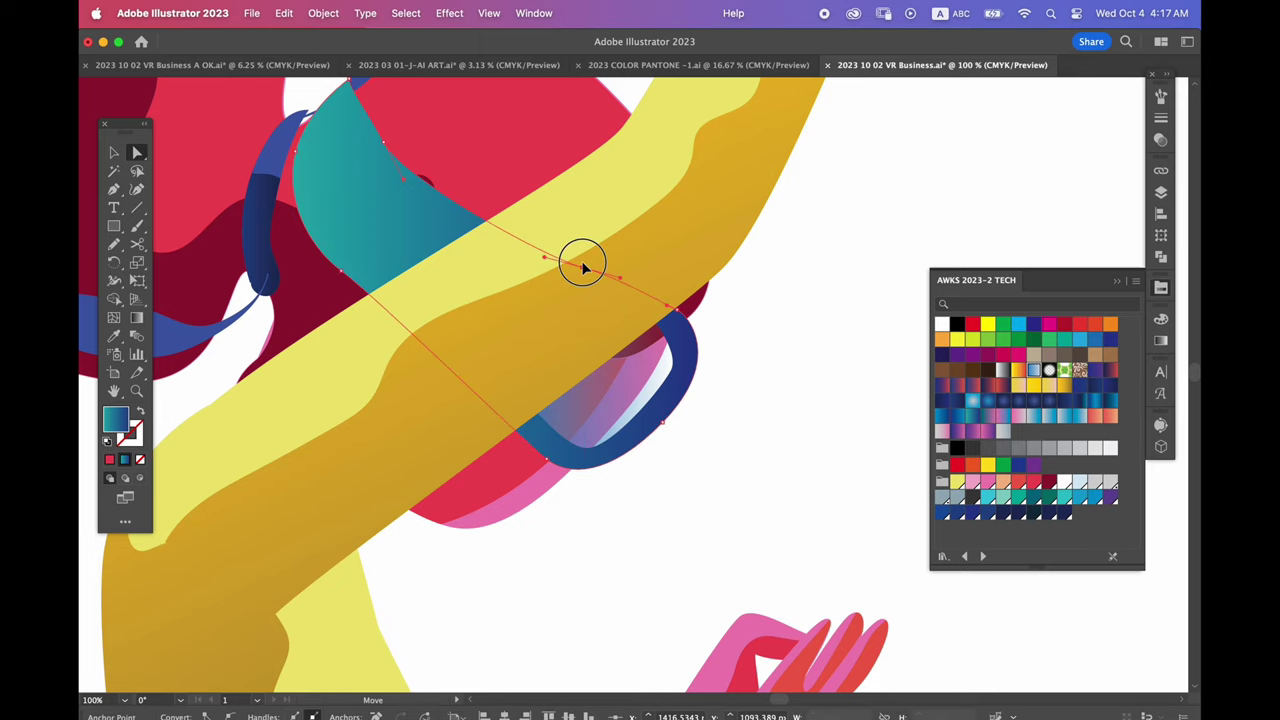
{"action": "left_click", "coordinate": [645, 497]}
{"action": "scroll", "coordinate": [720, 490], "scroll_direction": "left", "scroll_amount": 5}
Paint a brush stroke along the strap, fill it with teal gradient, and merge it with Shape Builder
{"action": "key", "text": "b"}
{"action": "scroll", "coordinate": [449, 251], "scroll_direction": "up", "scroll_amount": 3}
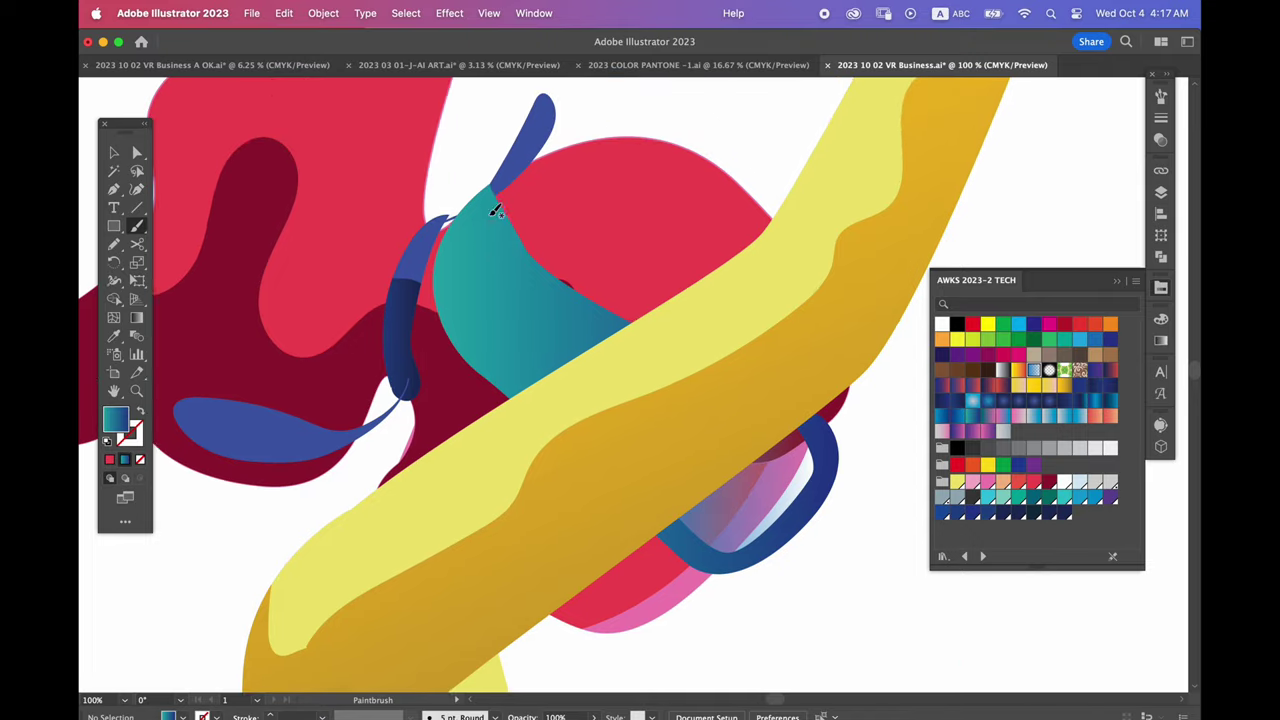
{"action": "mouse_move", "coordinate": [498, 166]}
{"action": "left_mouse_down"}
{"action": "mouse_move", "coordinate": [496, 312]}
{"action": "mouse_move", "coordinate": [705, 402]}
{"action": "mouse_move", "coordinate": [674, 508]}
{"action": "mouse_move", "coordinate": [806, 571]}
{"action": "mouse_move", "coordinate": [400, 349]}
{"action": "mouse_move", "coordinate": [497, 160]}
{"action": "left_mouse_up"}
{"action": "key", "text": "v"}
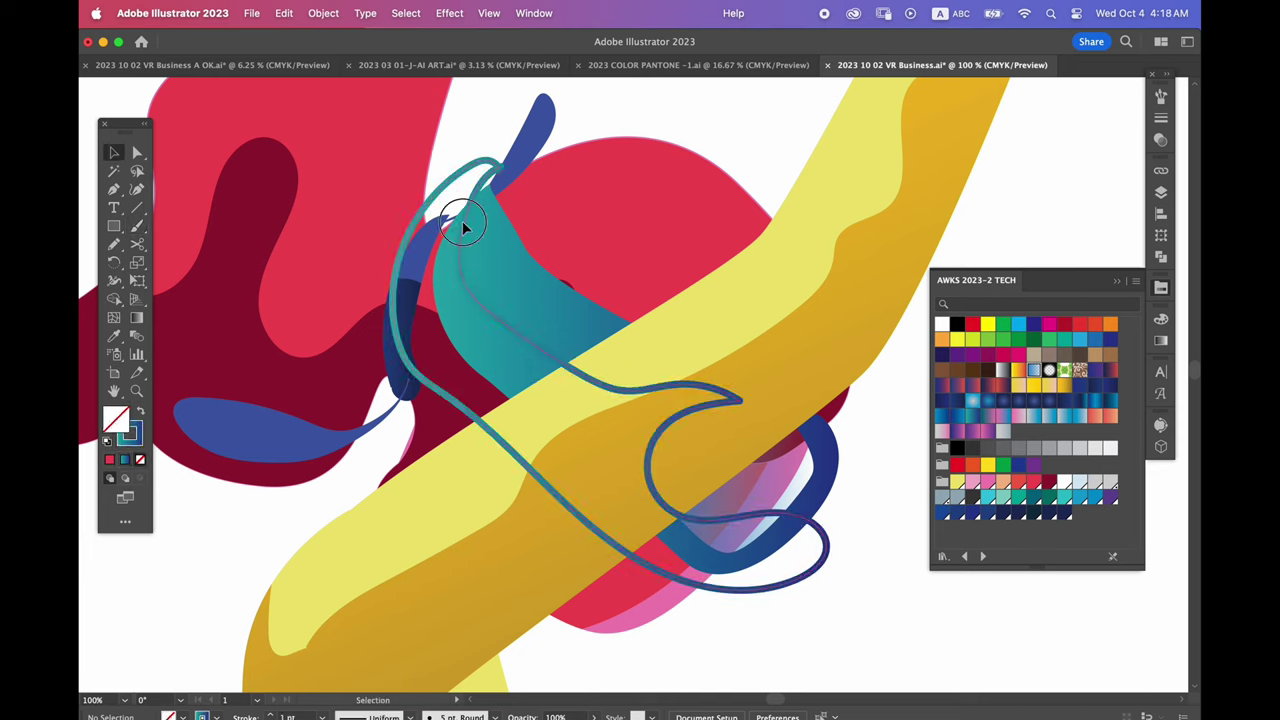
{"action": "key", "text": "shift+x"}
{"action": "key", "text": "a"}
{"action": "key", "text": "shift+m"}
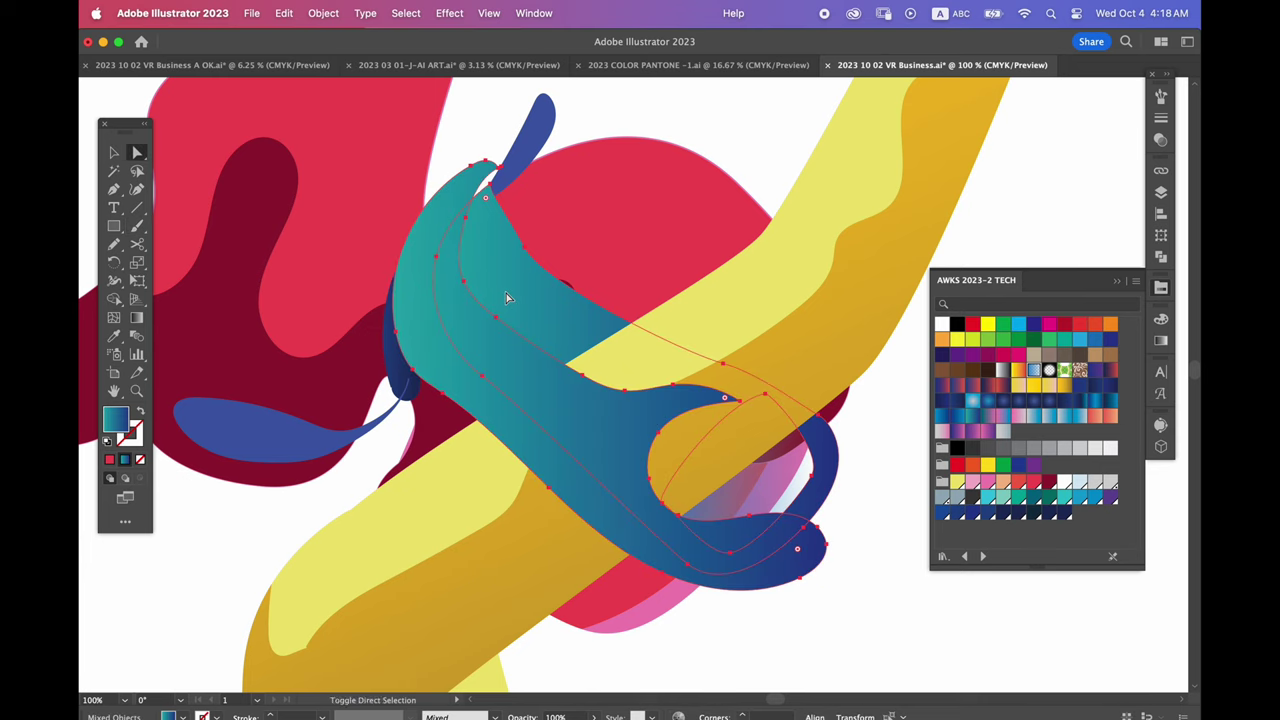
{"action": "left_click_drag", "start_coordinate": [564, 402], "coordinate": [474, 397]}
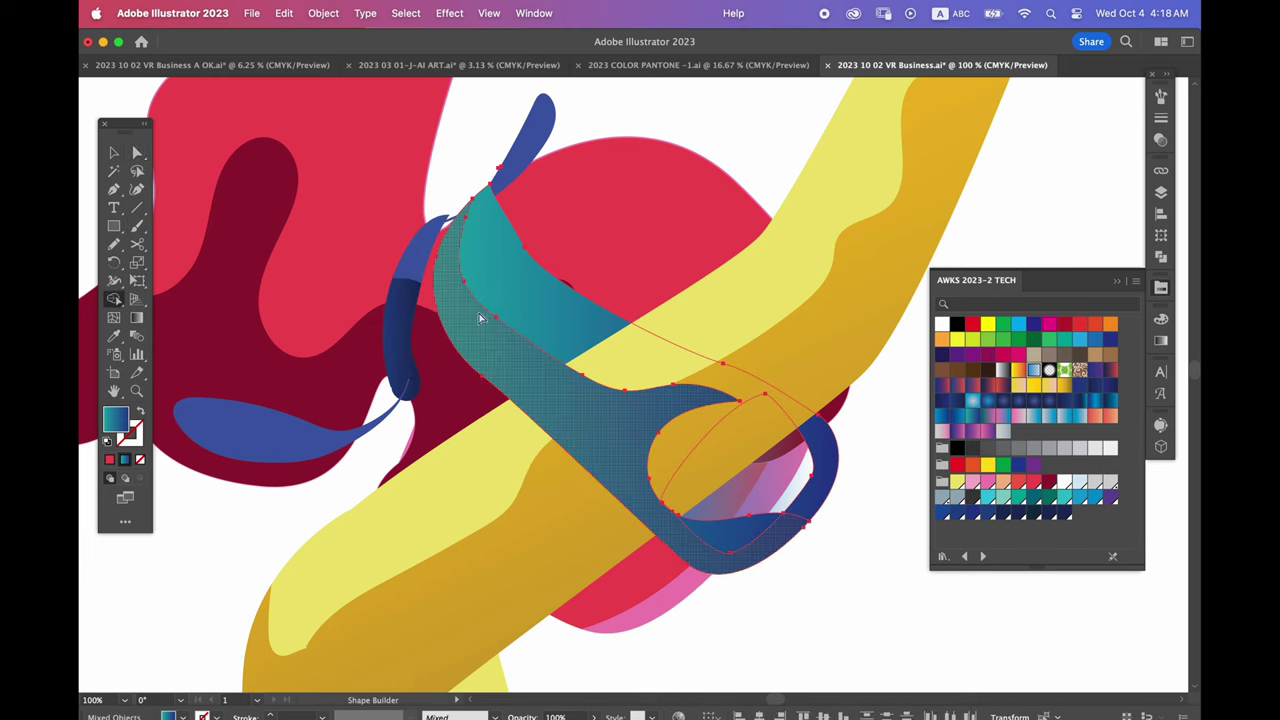
{"action": "key", "text": "a"}
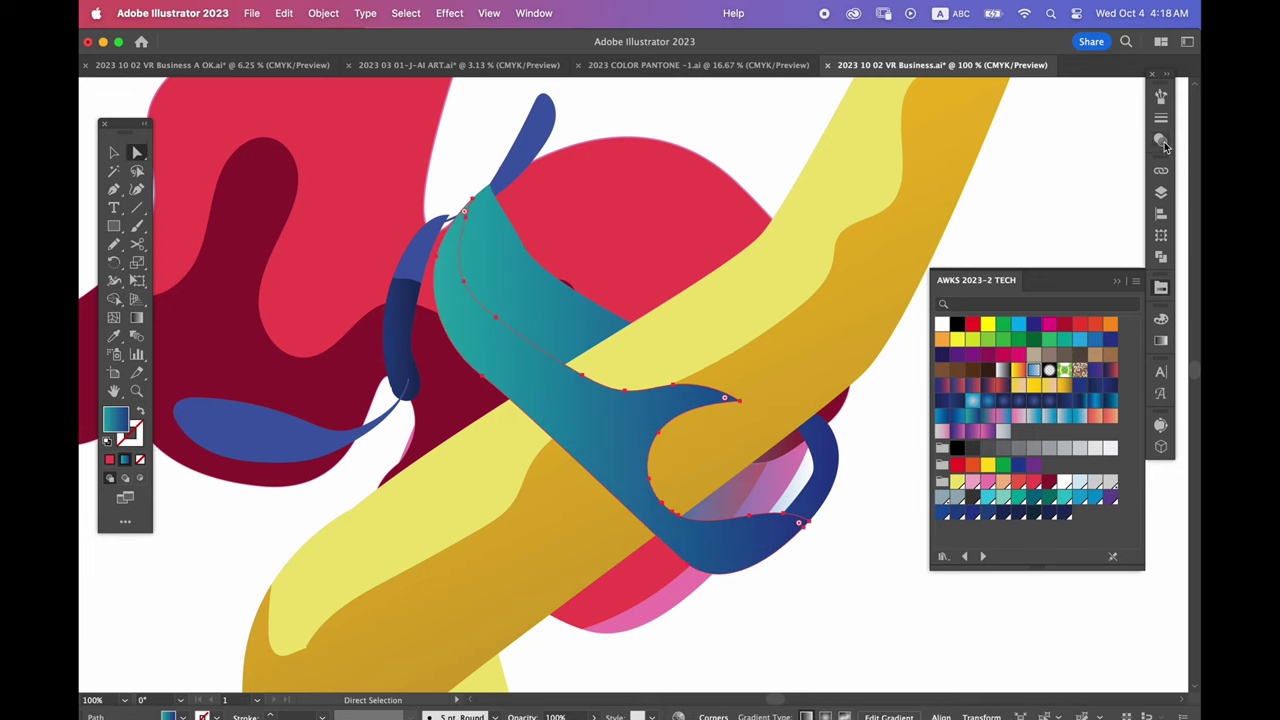
Set the teal shadow shape to Multiply and bring the yellow arm in front of it
{"action": "left_click", "coordinate": [1161, 140]}
{"action": "left_click", "coordinate": [1000, 112]}
{"action": "left_click", "coordinate": [995, 163]}
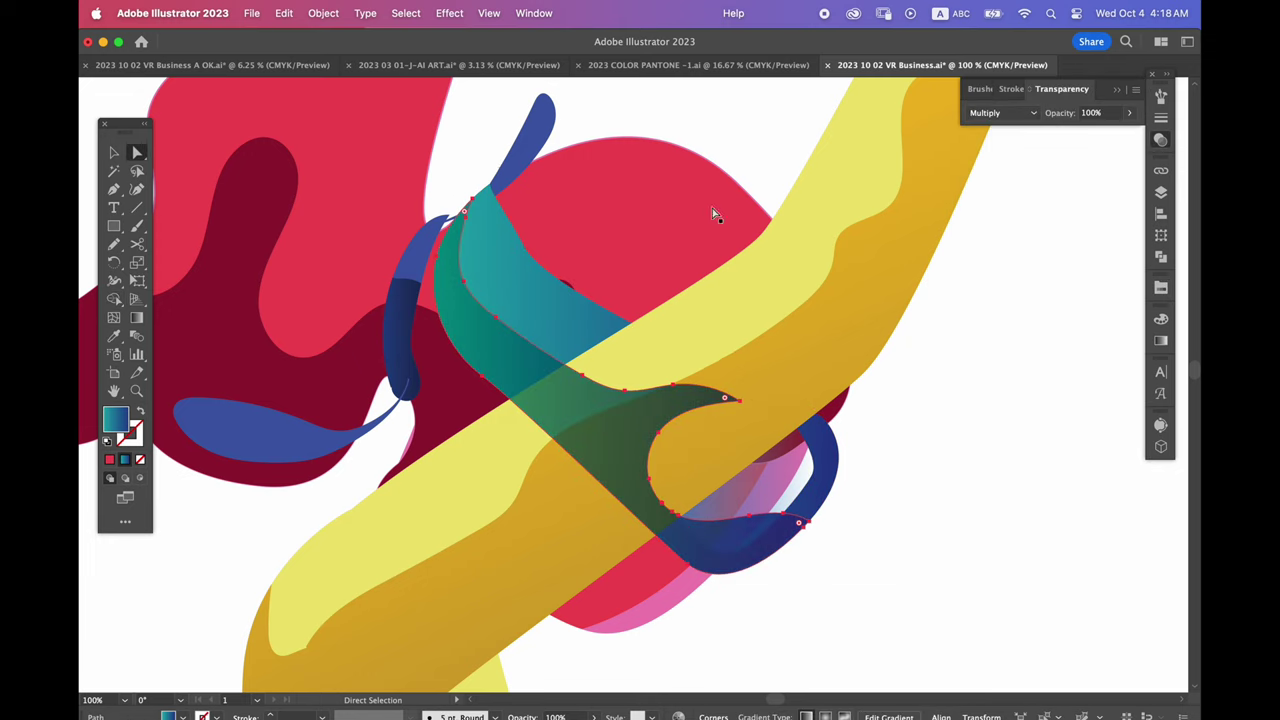
{"action": "key", "text": "v"}
{"action": "left_click", "coordinate": [854, 212]}
{"action": "key", "text": "ctrl+shift+bracketright"}
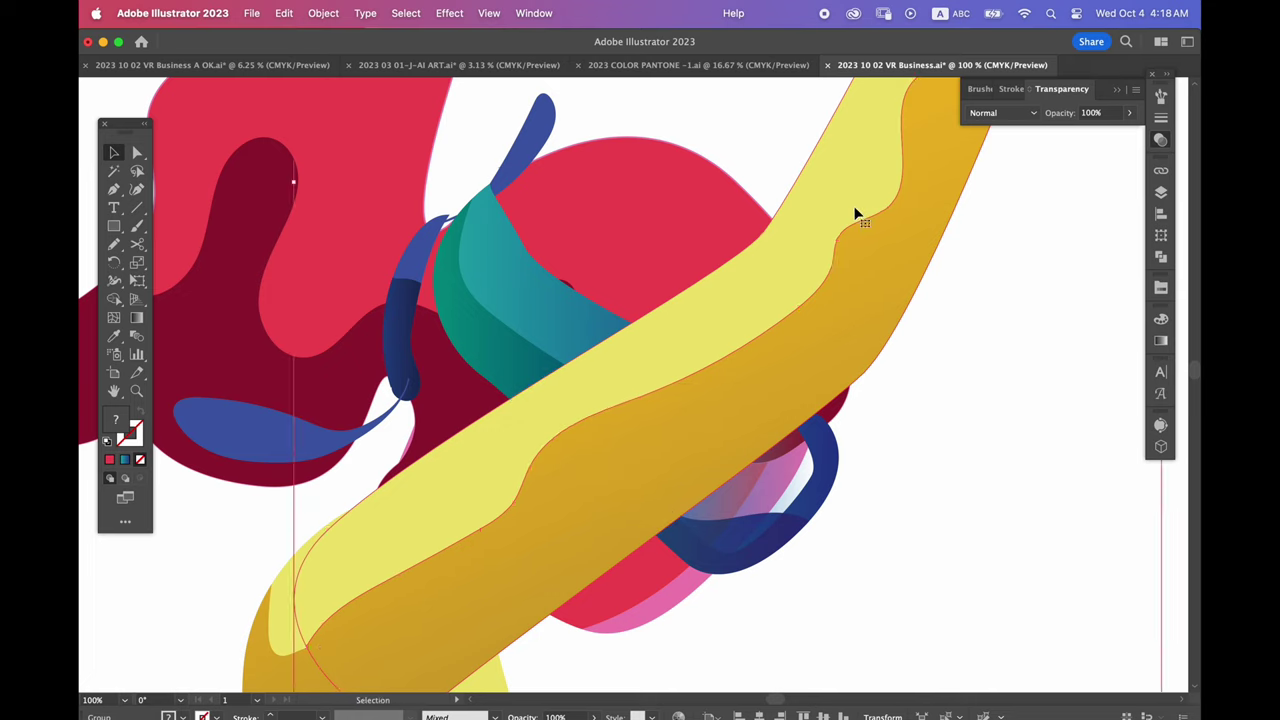
{"action": "key", "text": "ctrl+minus"}
{"action": "key", "text": "ctrl+minus"}
{"action": "key", "text": "ctrl+minus"}
{"action": "key", "text": "ctrl+minus"}
{"action": "key", "text": "ctrl+minus"}
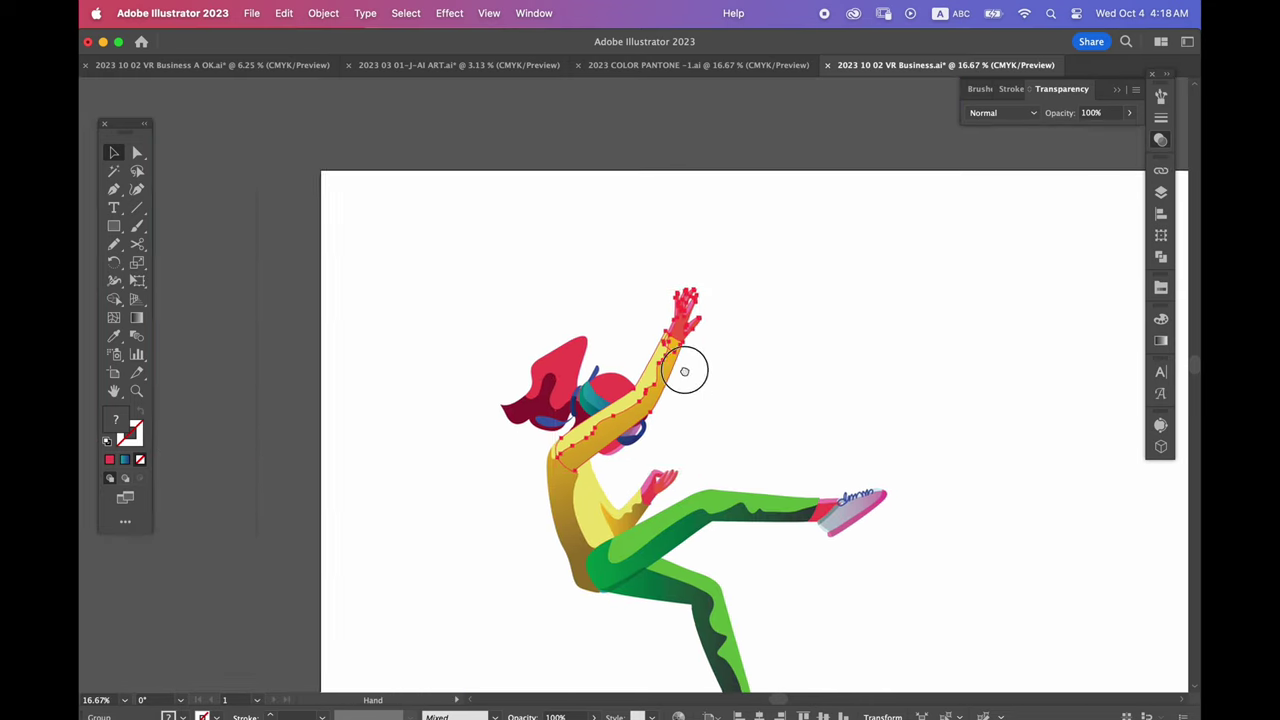
Frame the whole figure and turn on Layer 1 visibility to reveal the dark background and sketch
{"action": "scroll", "coordinate": [684, 371], "scroll_direction": "down", "scroll_amount": 3}
{"action": "left_click", "coordinate": [690, 271]}
{"action": "scroll", "coordinate": [760, 407], "scroll_direction": "right", "scroll_amount": 3}
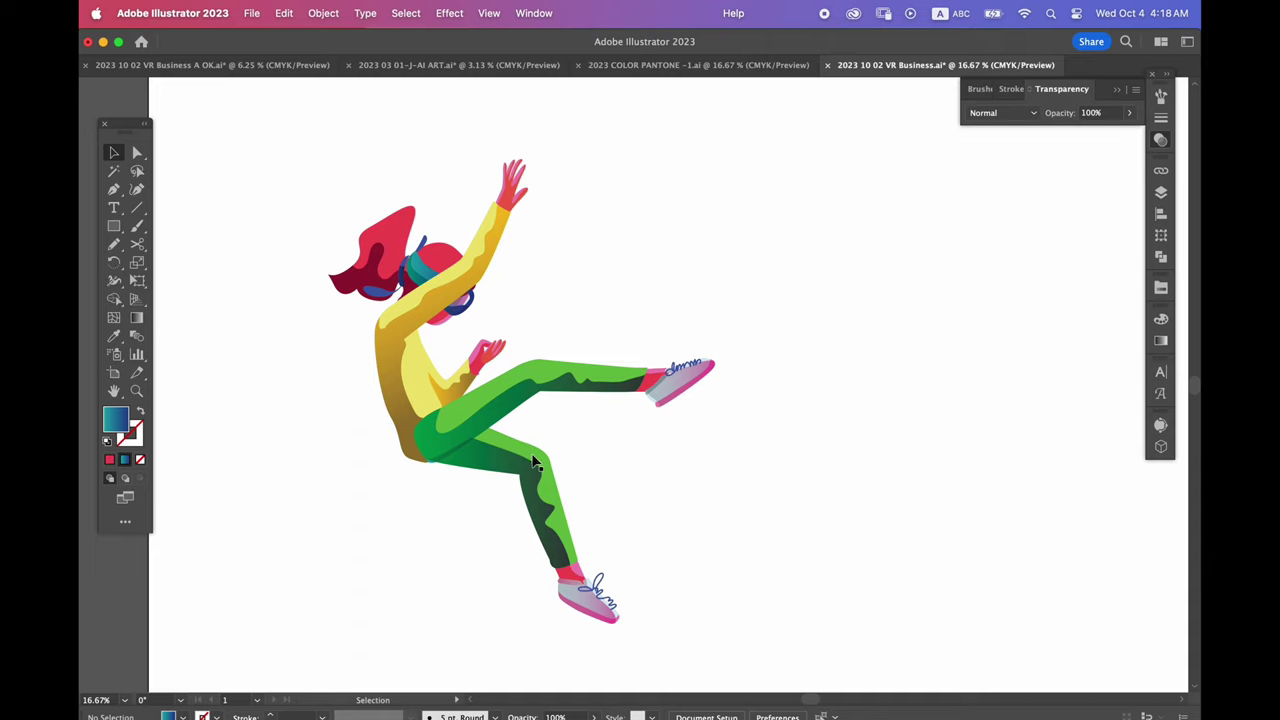
{"action": "key", "text": "ctrl+plus"}
{"action": "key", "text": "p"}
{"action": "key", "text": "space"}
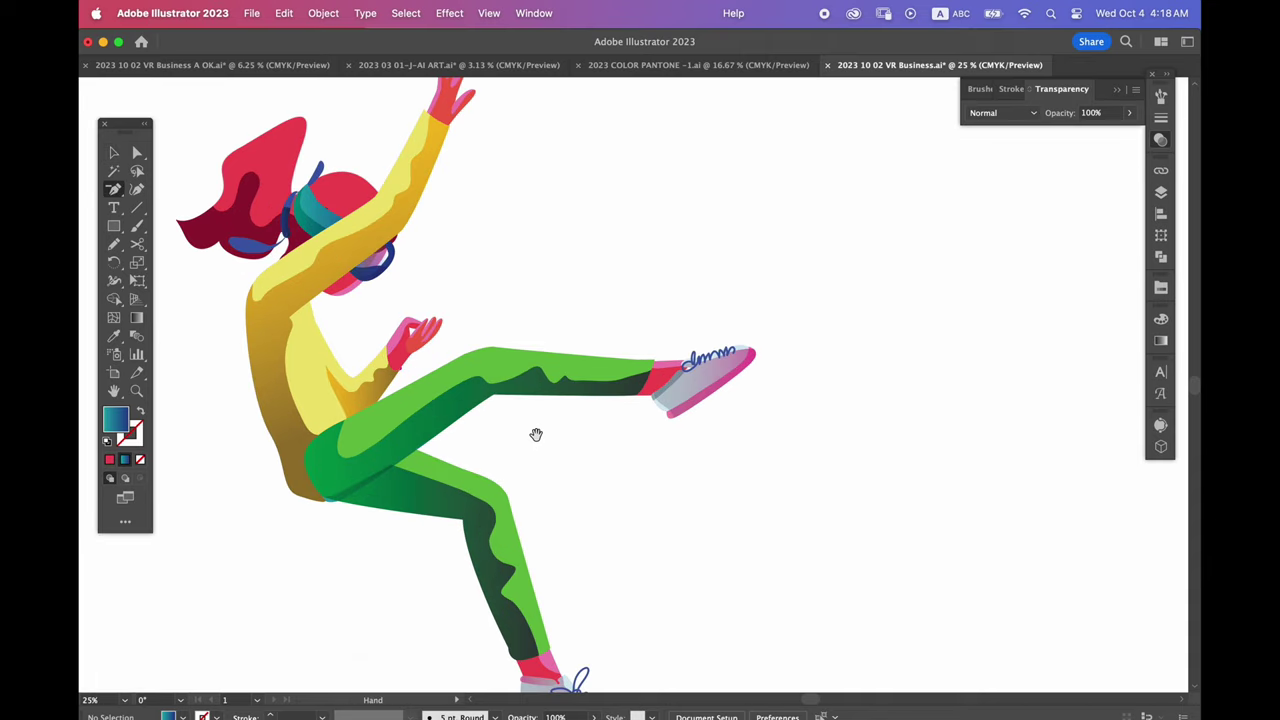
{"action": "key", "text": "ctrl+minus"}
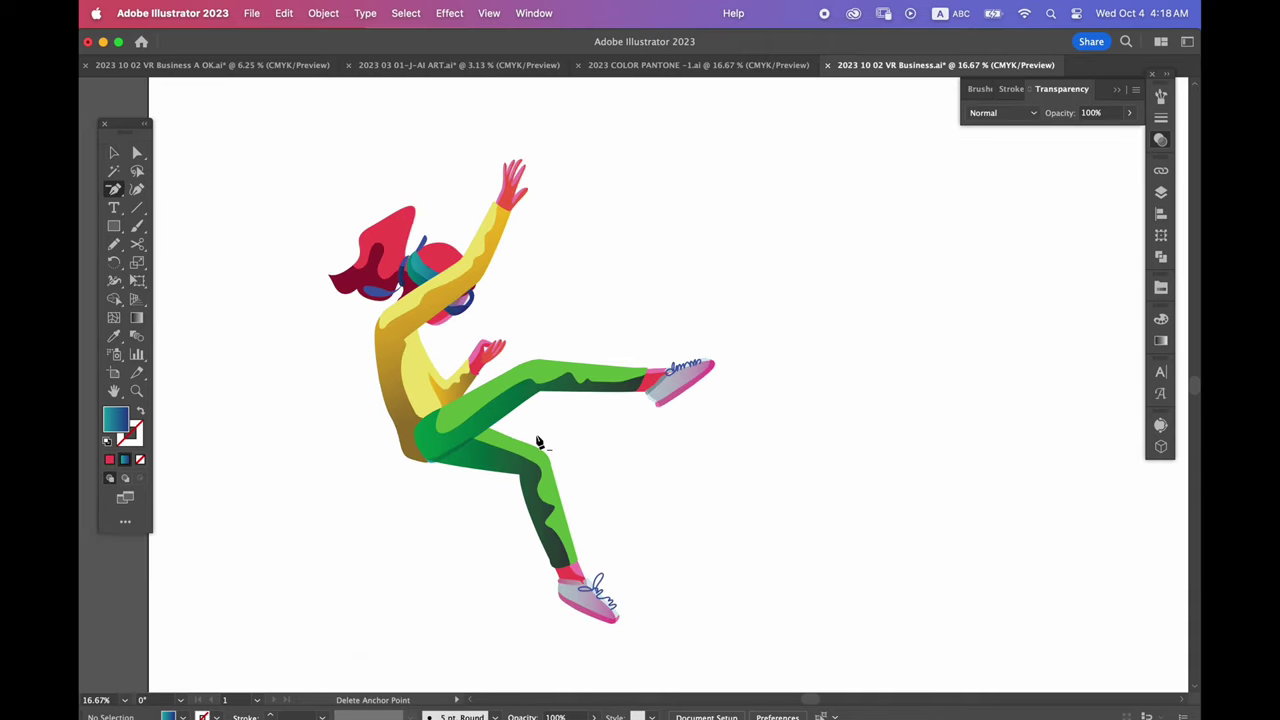
{"action": "left_click_drag", "start_coordinate": [712, 400], "coordinate": [661, 365]}
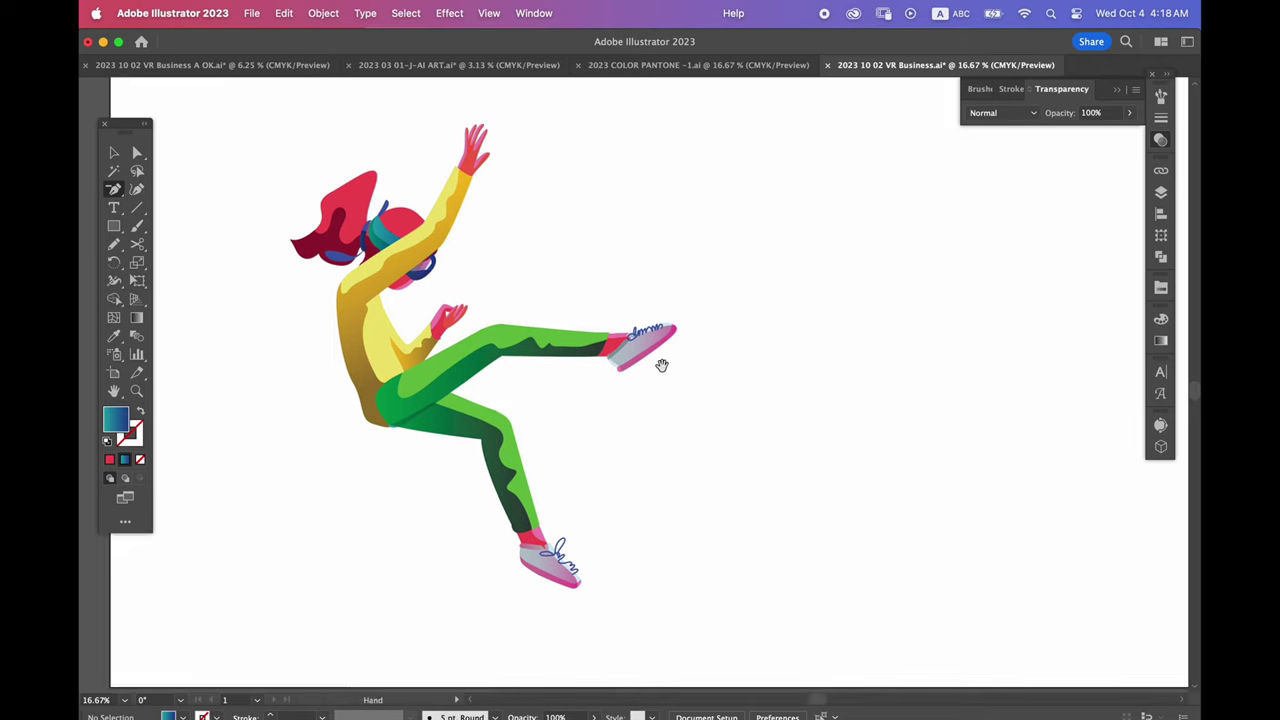
{"action": "left_click", "coordinate": [1161, 190]}
{"action": "left_click", "coordinate": [972, 231]}
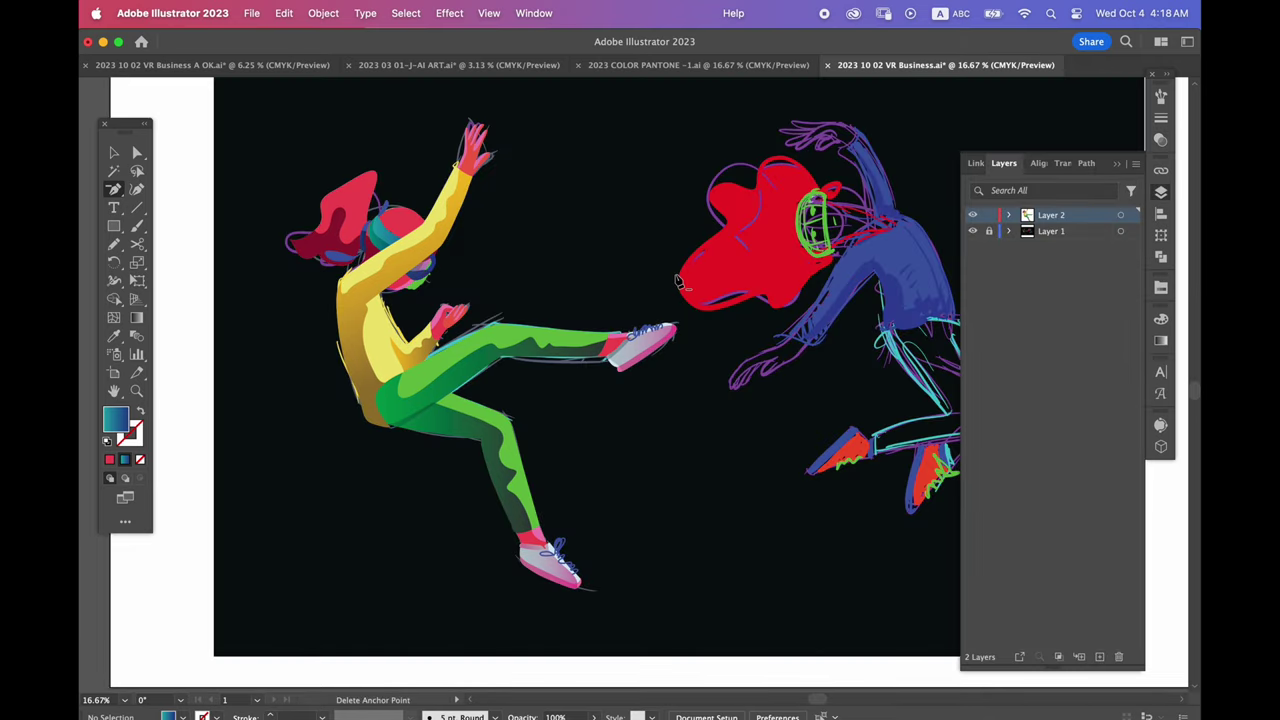
{"action": "key", "text": "ctrl+minus"}
{"action": "key", "text": "ctrl+minus"}
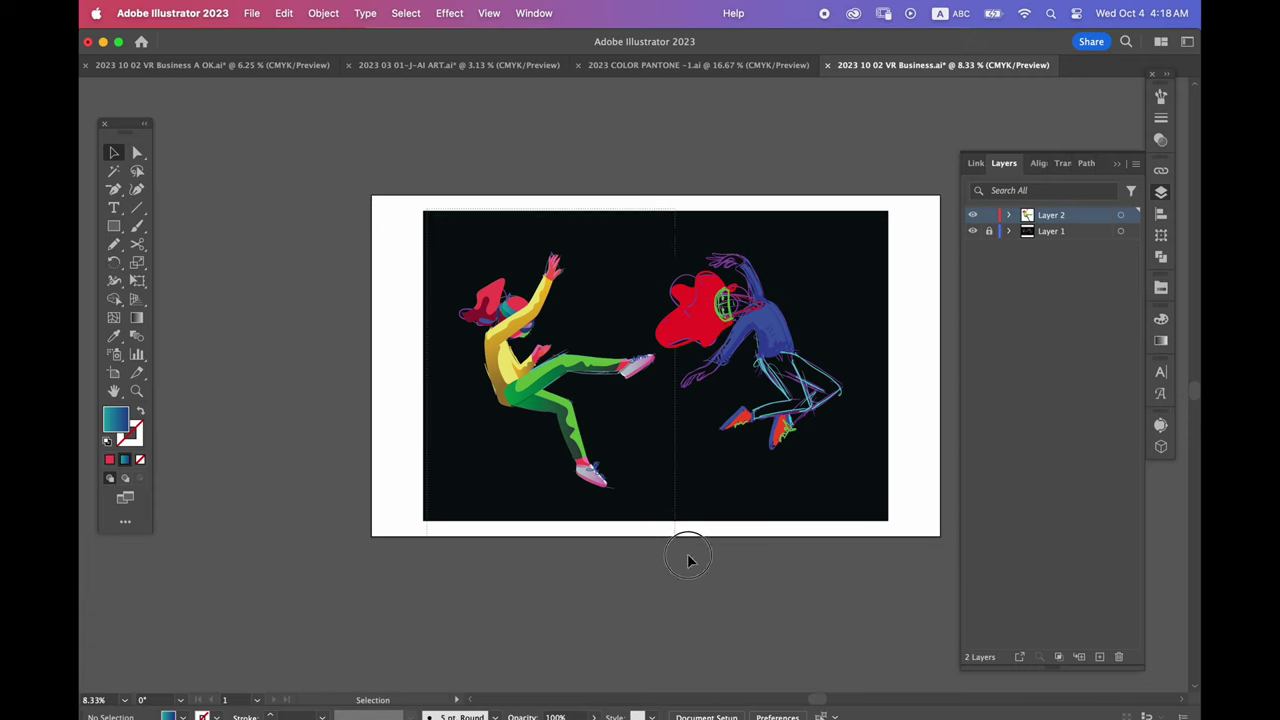
{"action": "key", "text": "ctrl+a"}
{"action": "left_click", "coordinate": [672, 497]}
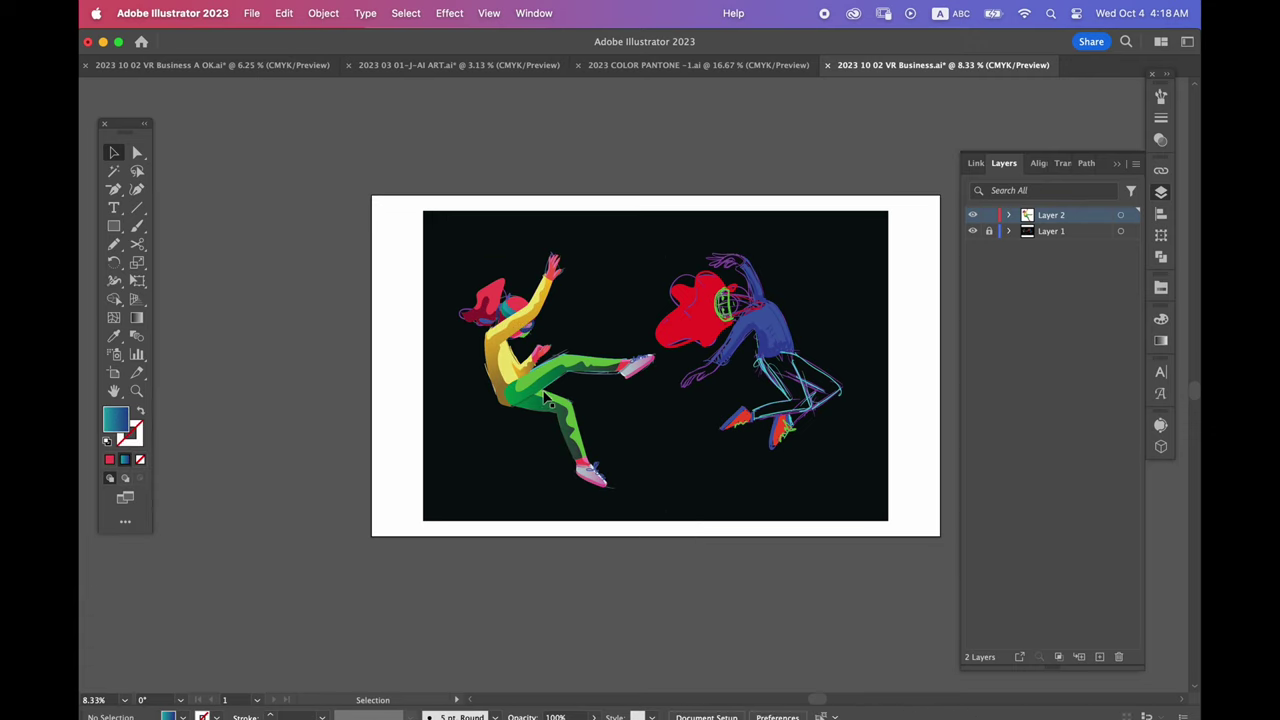
{"action": "mouse_move", "coordinate": [545, 397]}
{"action": "left_mouse_down"}
{"action": "mouse_move", "coordinate": [430, 400]}
{"action": "mouse_move", "coordinate": [643, 398]}
{"action": "left_mouse_up"}
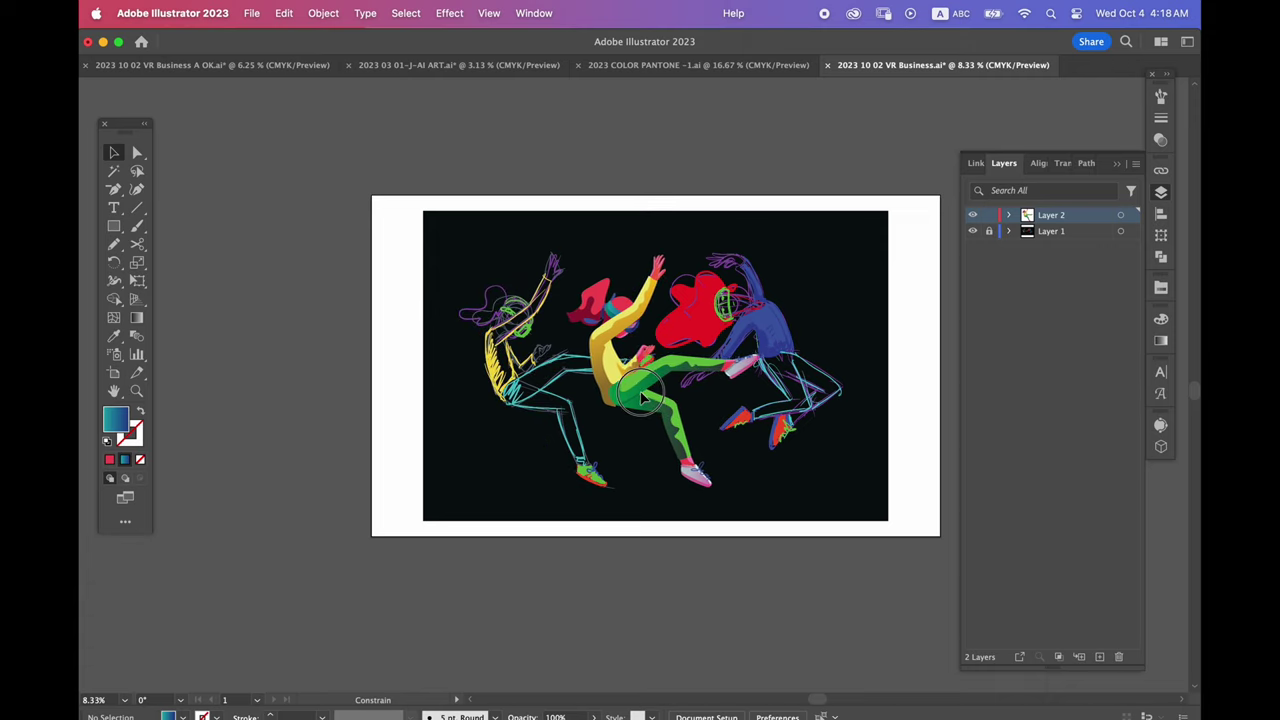
{"action": "key", "text": "super+z"}
{"action": "left_click", "coordinate": [645, 557]}
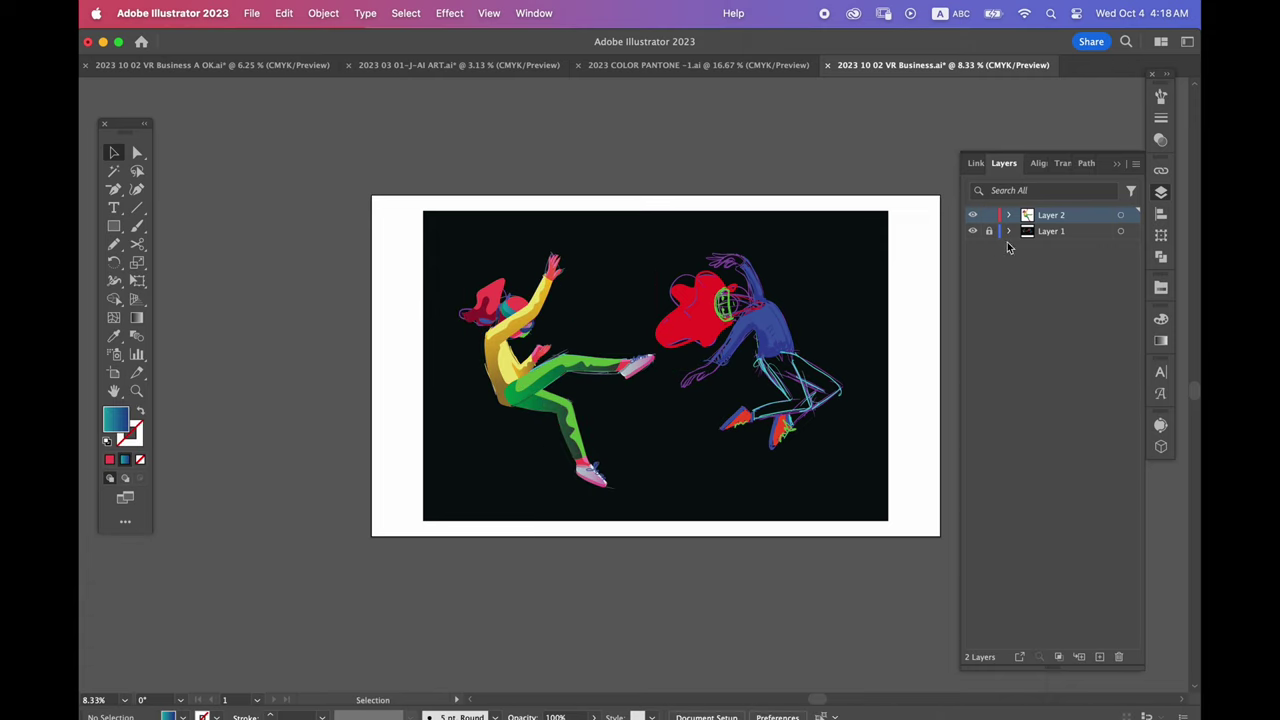
{"action": "left_click", "coordinate": [116, 226]}
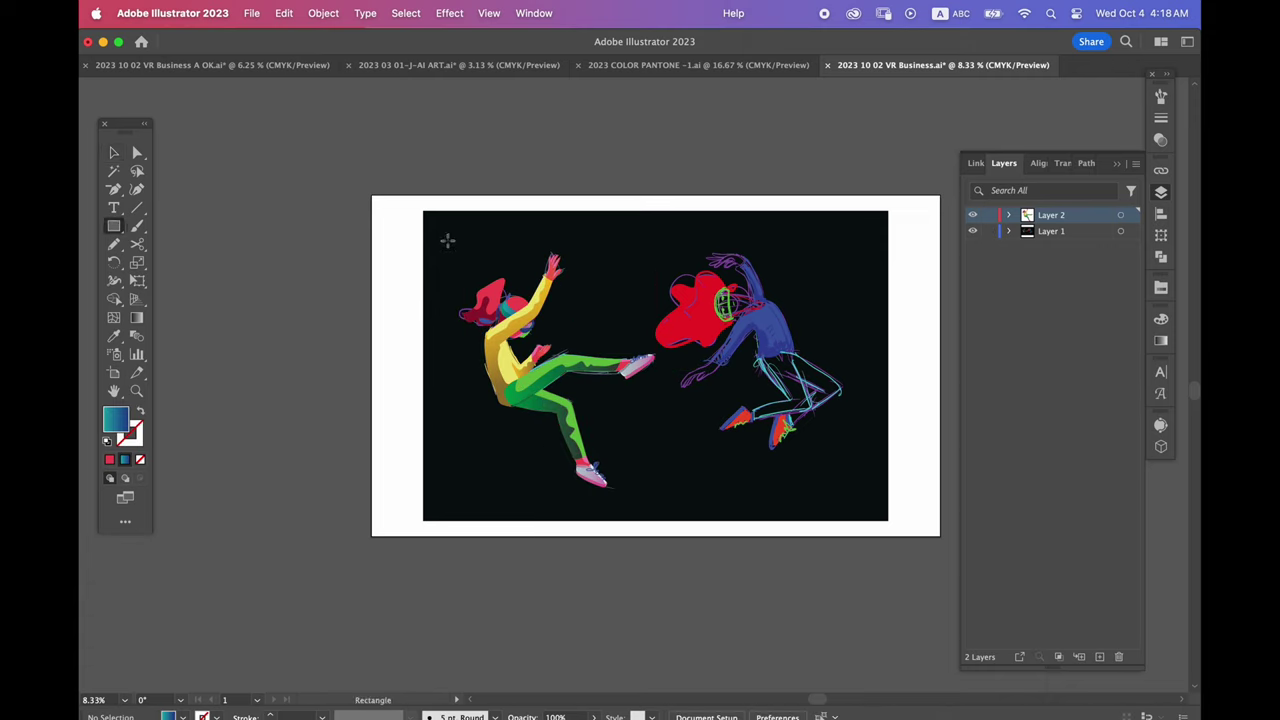
Draw a portrait rectangle over the left figure and try a clipping mask, then undo it
{"action": "left_click_drag", "start_coordinate": [435, 214], "coordinate": [677, 509]}
{"action": "key", "text": "v"}
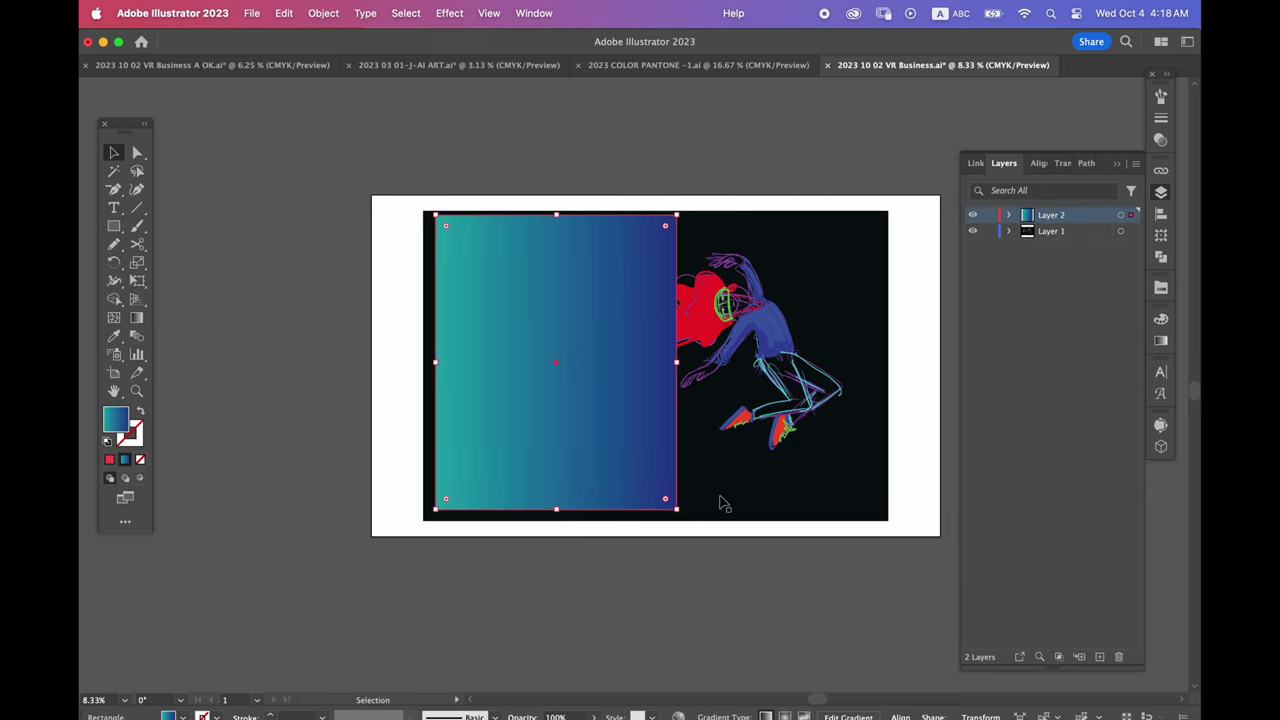
{"action": "left_click", "coordinate": [720, 488], "text": "shift"}
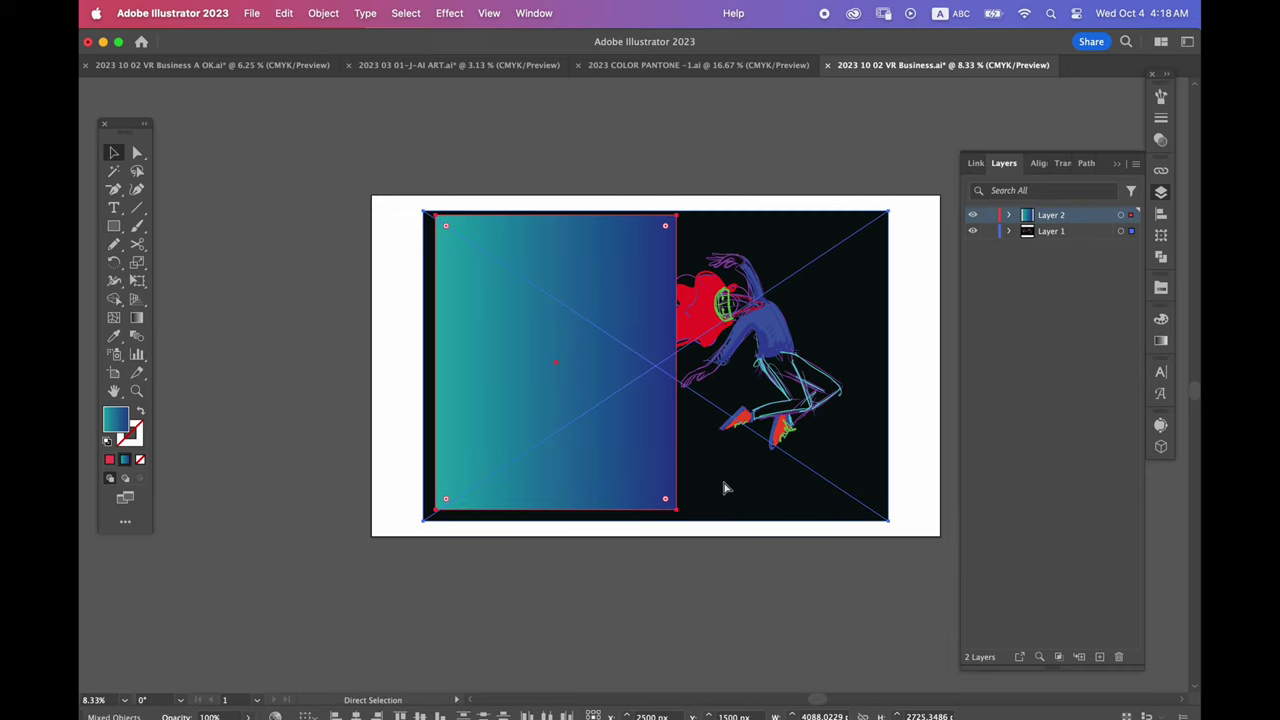
{"action": "key", "text": "super+7"}
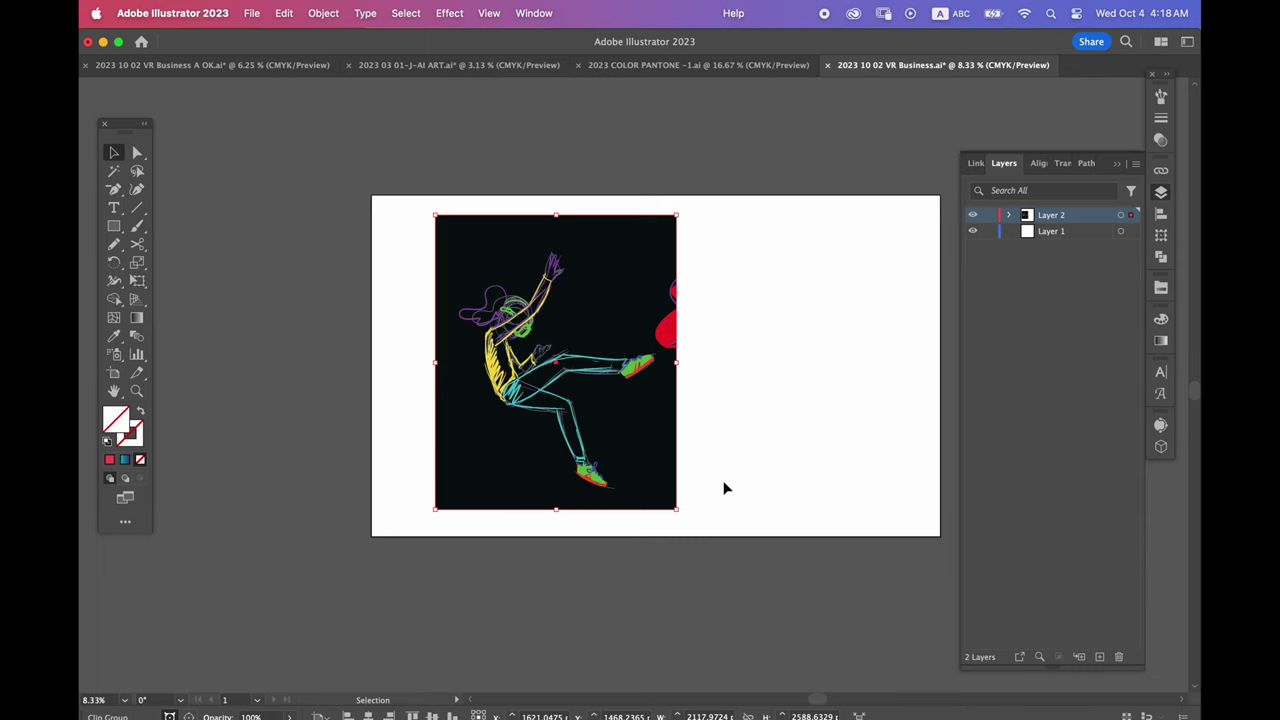
{"action": "key", "text": "super+z"}
Paste the rectangle in front of the dark background and clip the background to it
{"action": "key", "text": "a"}
{"action": "left_click", "coordinate": [631, 454]}
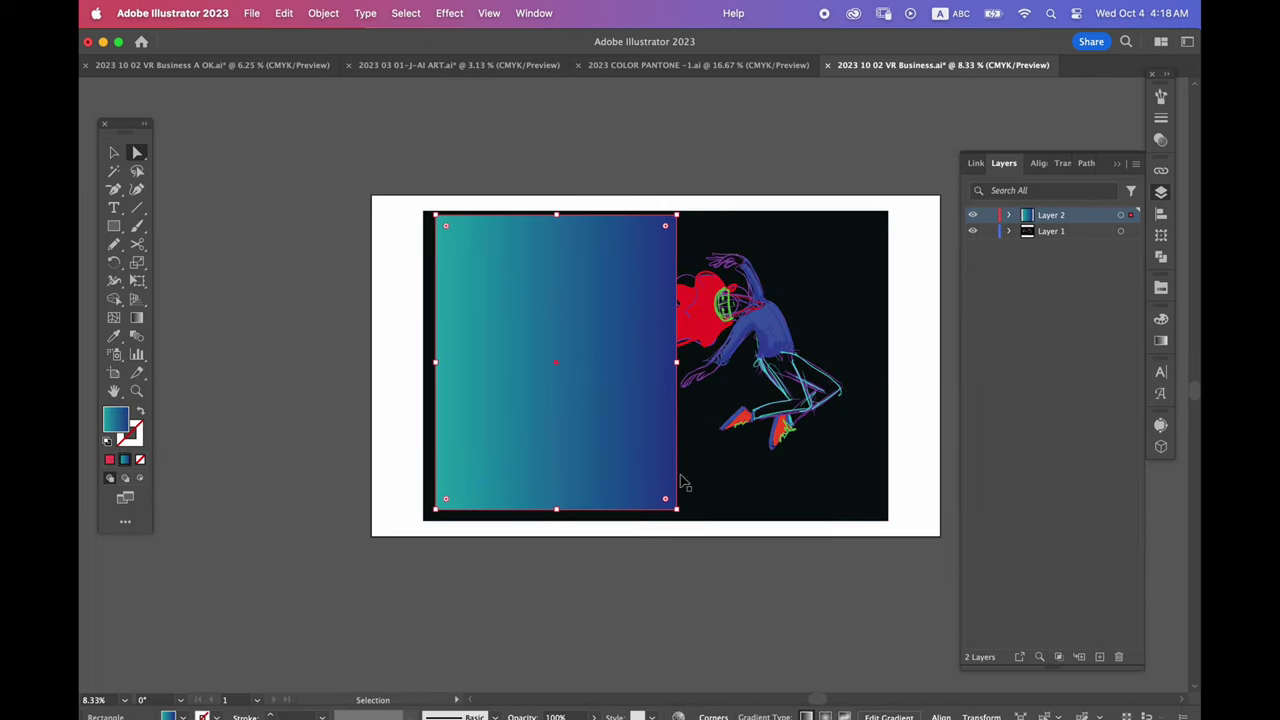
{"action": "key", "text": "super+x"}
{"action": "left_click", "coordinate": [705, 490]}
{"action": "key", "text": "super+f"}
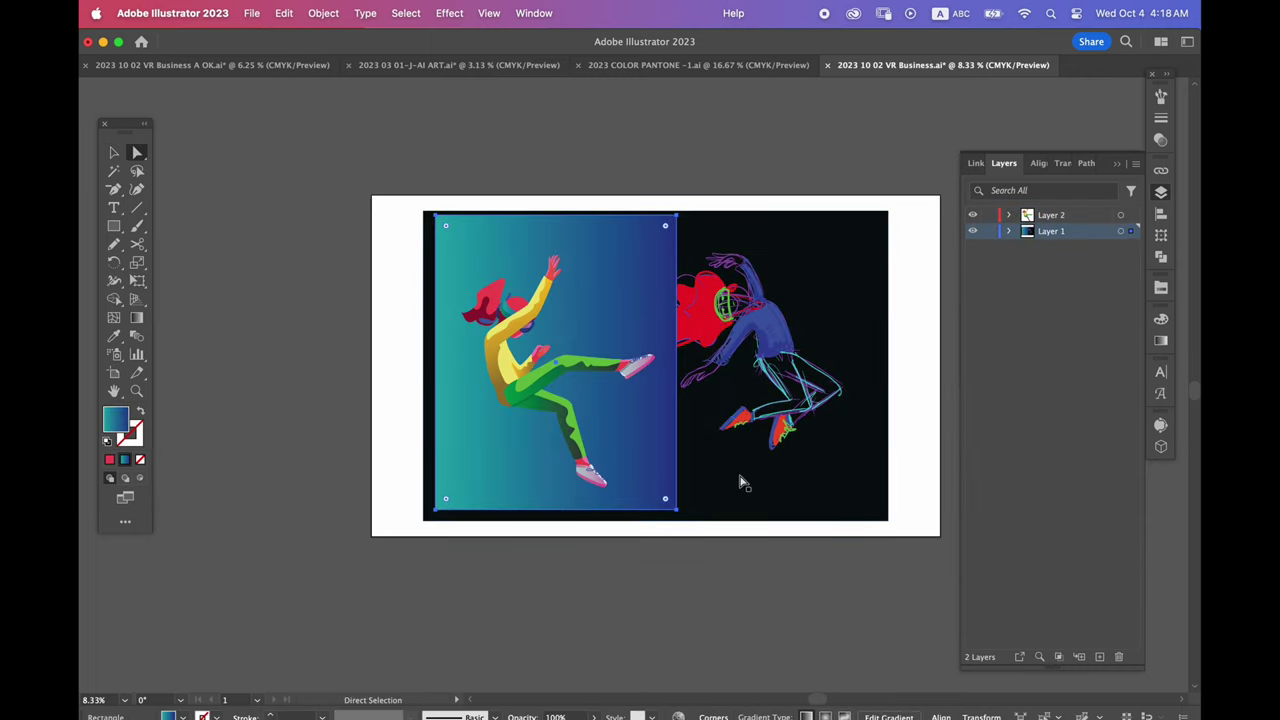
{"action": "left_click", "coordinate": [740, 482], "text": "shift"}
{"action": "key", "text": "super+7"}
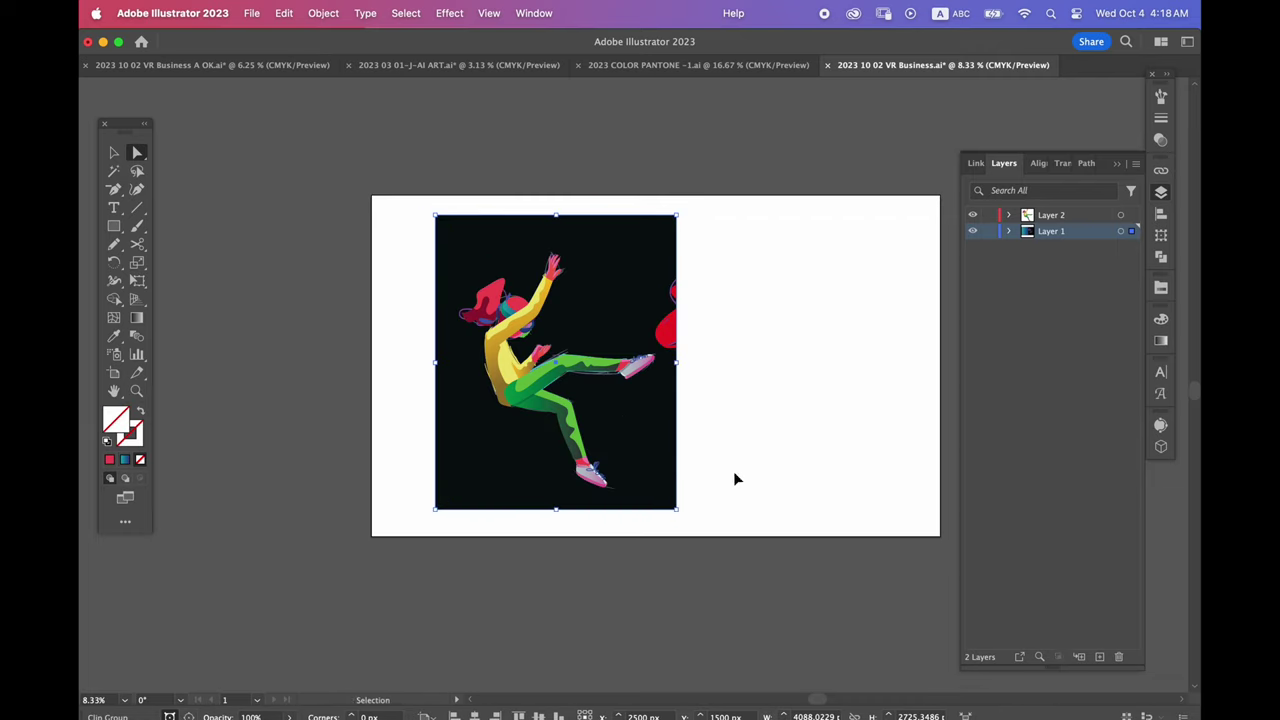
Move the coloured figure right onto the white artboard
{"action": "left_click", "coordinate": [590, 575]}
{"action": "key", "text": "v"}
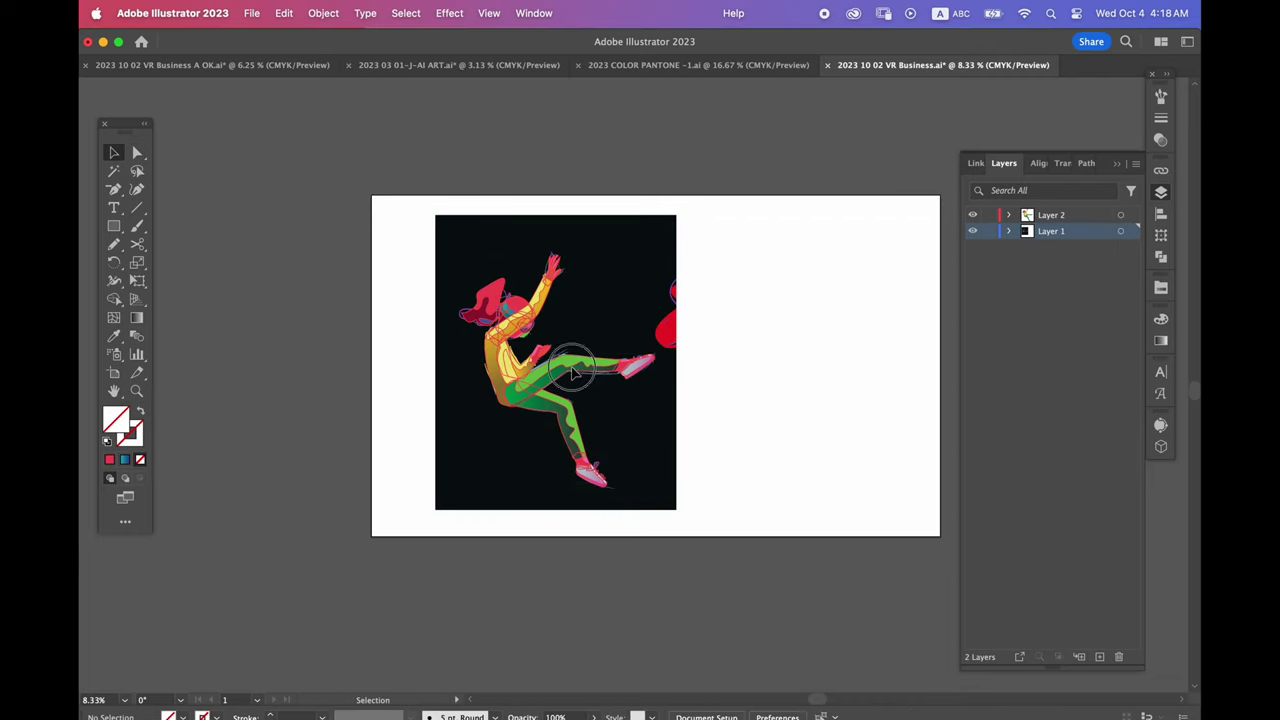
{"action": "left_click_drag", "start_coordinate": [517, 400], "coordinate": [757, 398]}
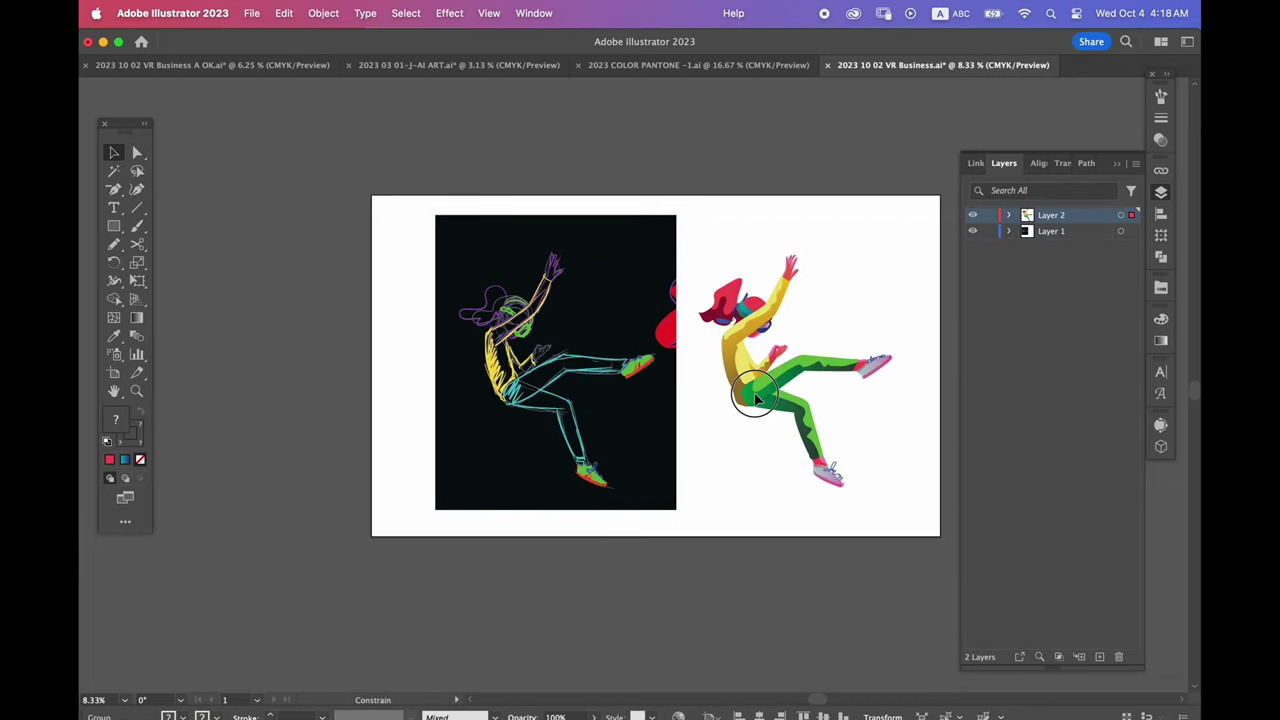
Frame both figures in view and save the document with File > Save
{"action": "left_click", "coordinate": [731, 539]}
{"action": "scroll", "coordinate": [731, 539], "scroll_direction": "right", "scroll_amount": 5}
{"action": "key", "text": "super+equal"}
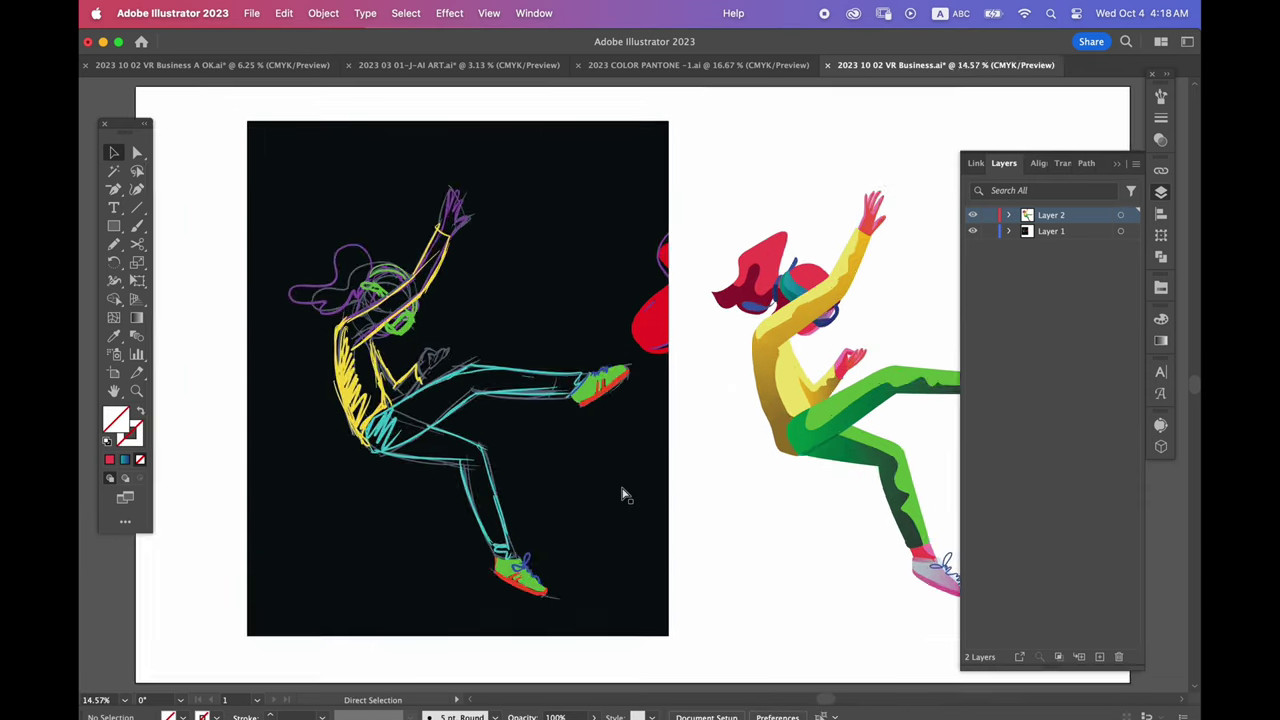
{"action": "scroll", "coordinate": [608, 354], "scroll_direction": "down", "scroll_amount": 3}
{"action": "scroll", "coordinate": [608, 354], "scroll_direction": "right", "scroll_amount": 3}
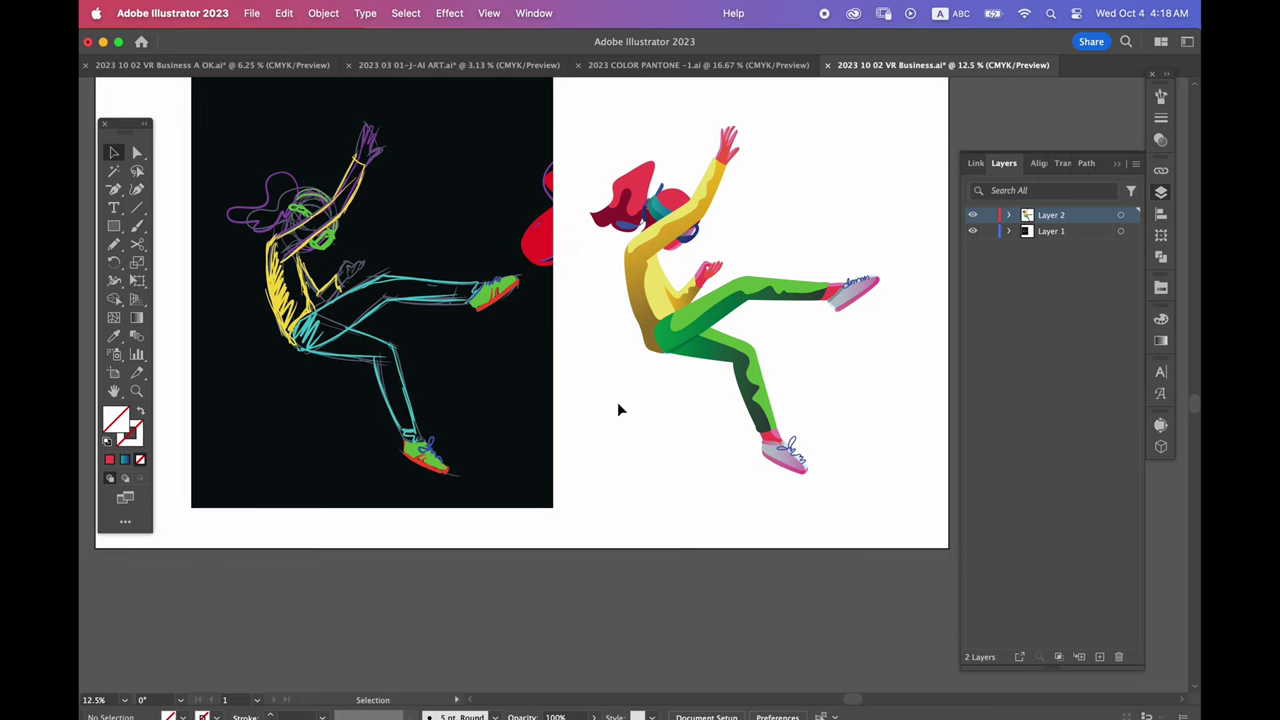
{"action": "left_click_drag", "start_coordinate": [604, 429], "coordinate": [635, 494]}
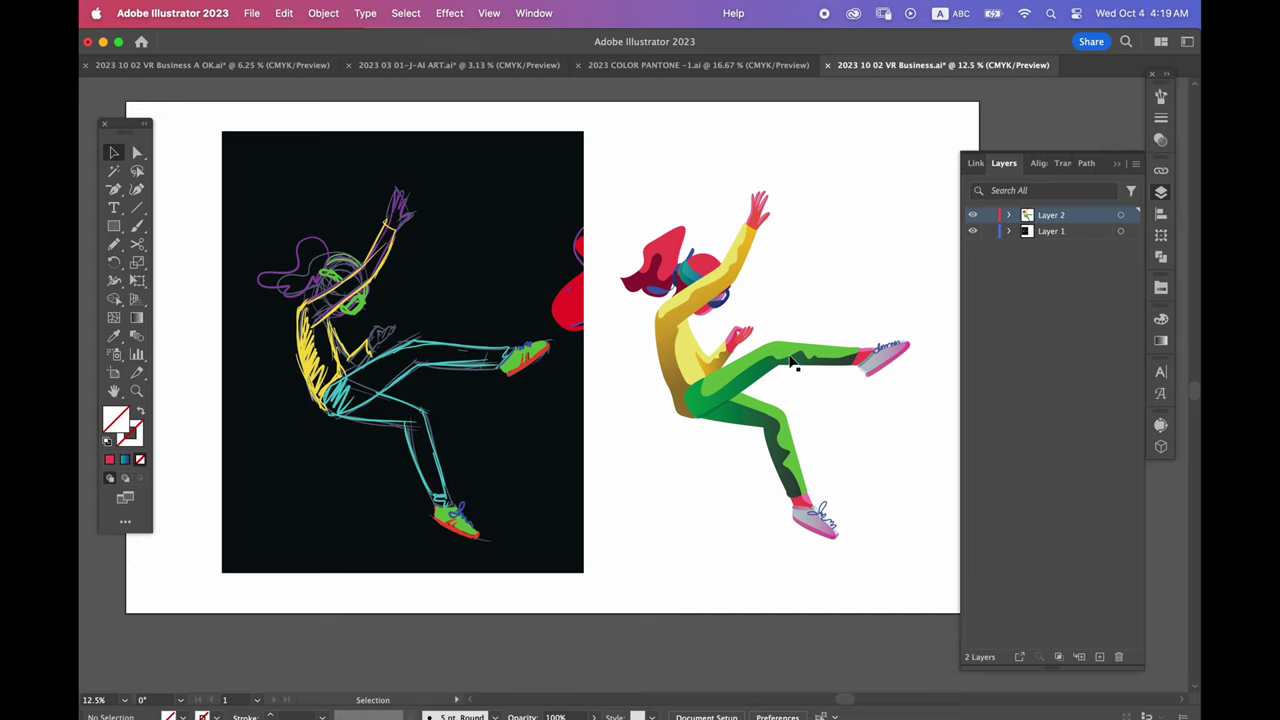
{"action": "left_click", "coordinate": [252, 13]}
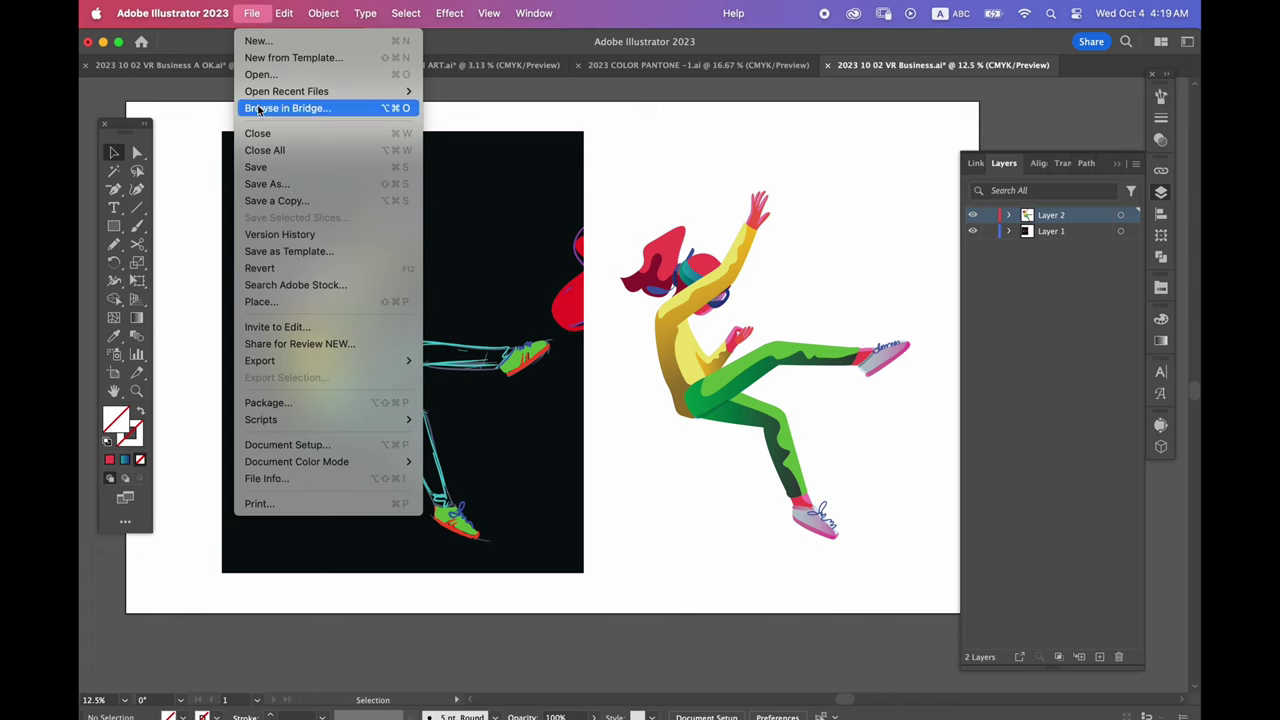
{"action": "left_click", "coordinate": [635, 182]}
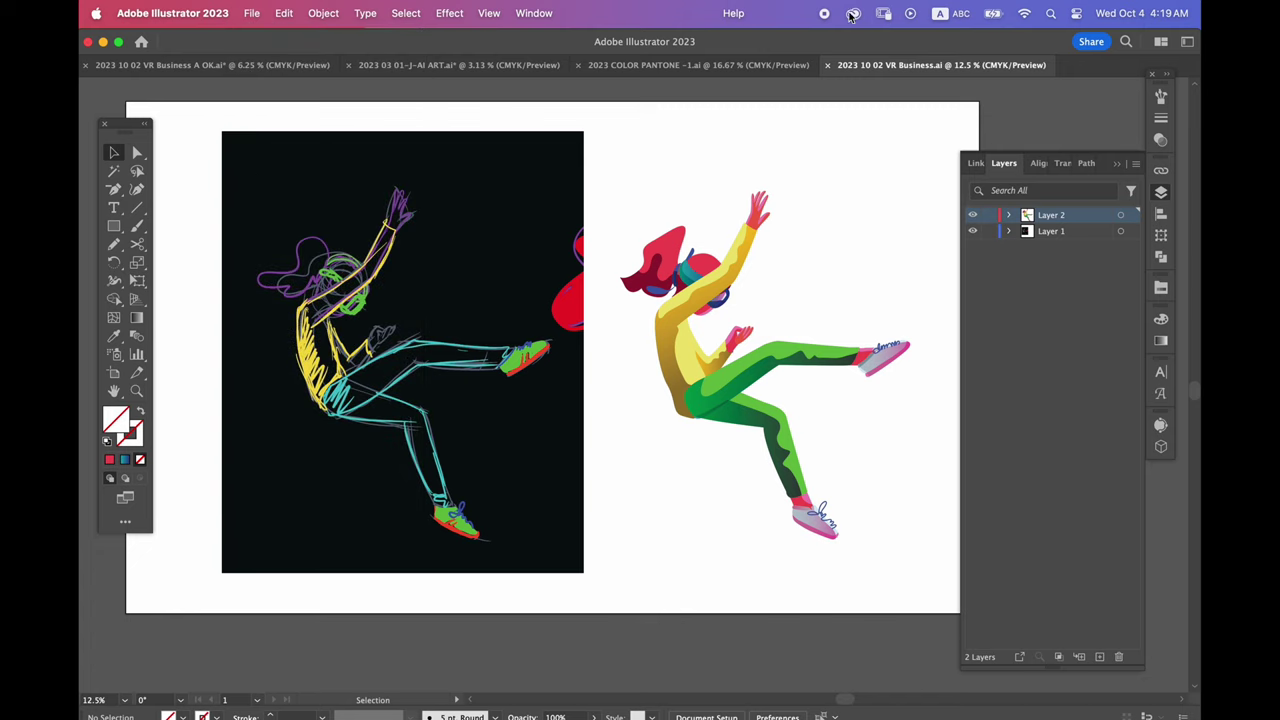